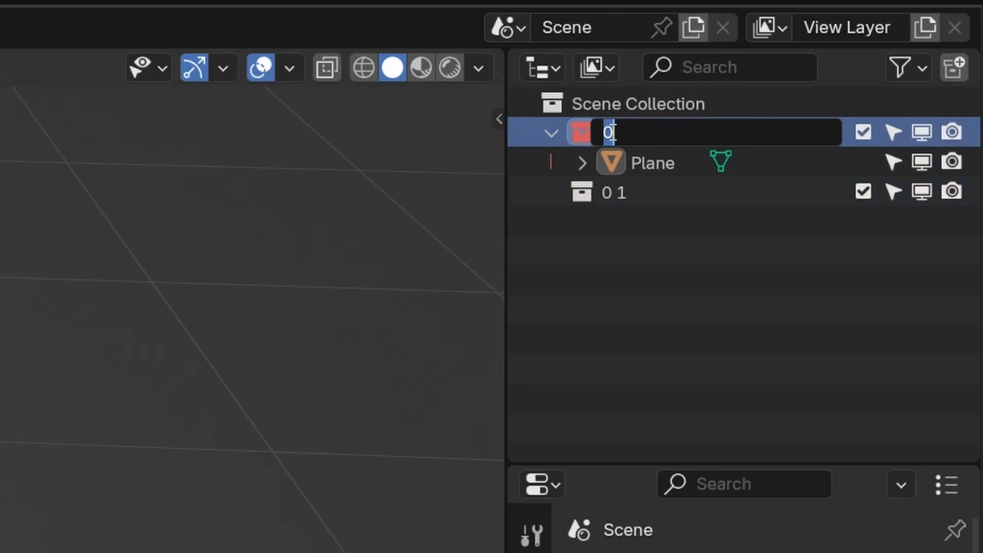
- Rename the two collections as "Texture" and "Tiler"
text(Texture)
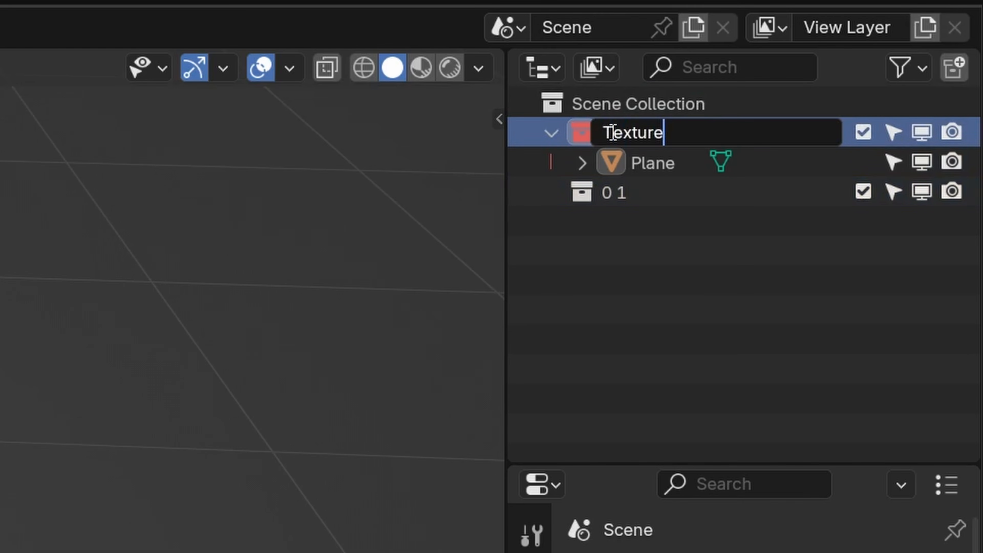
key(Return)
double_click(615, 192)
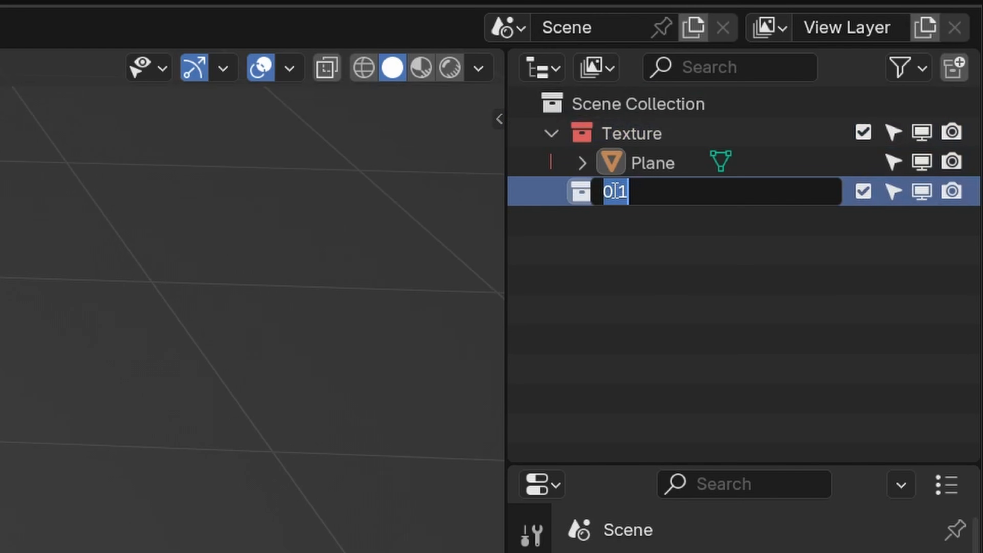
text(Tiler)
key(Return)
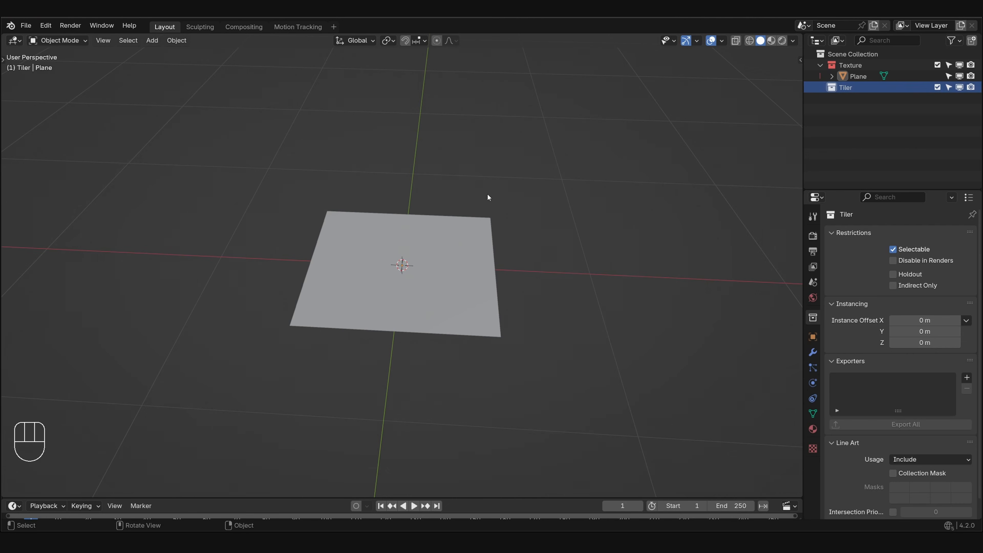
- Add a plane mesh to the Tiler collection
key(shift+a)
mouse_move(463, 248)
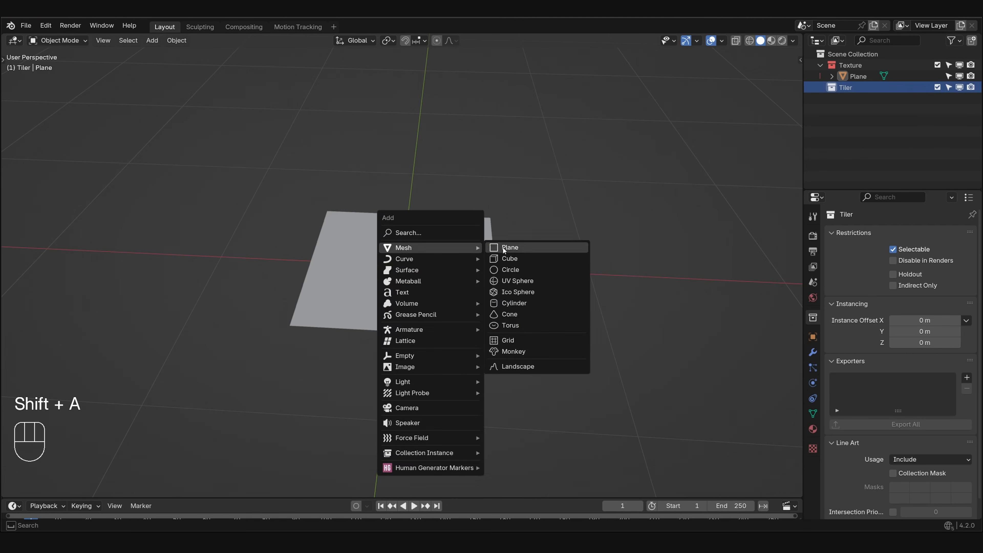
click(502, 250)
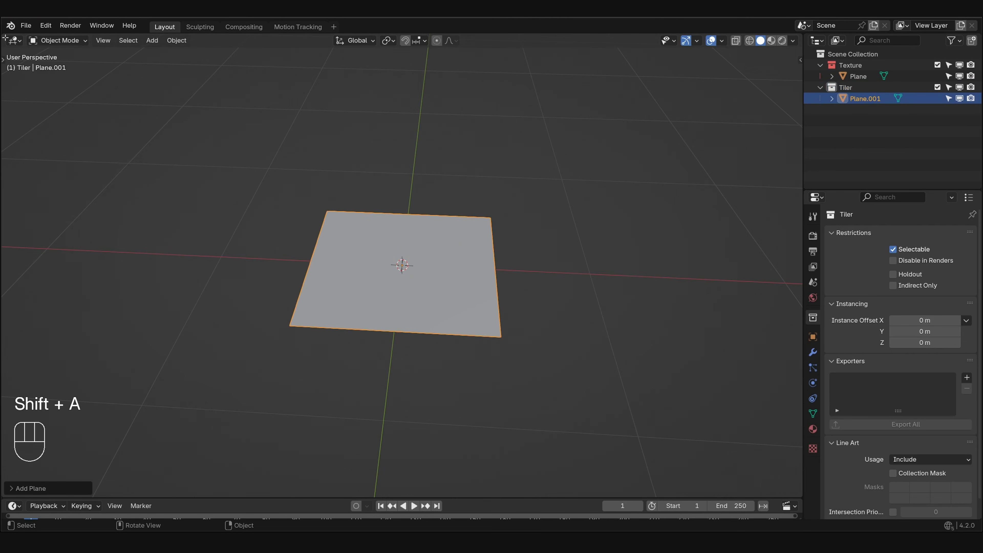
- Split the 3D viewport into two side-by-side areas and turn one into a Geometry Node Editor
drag(3, 36, 374, 50)
click(15, 40)
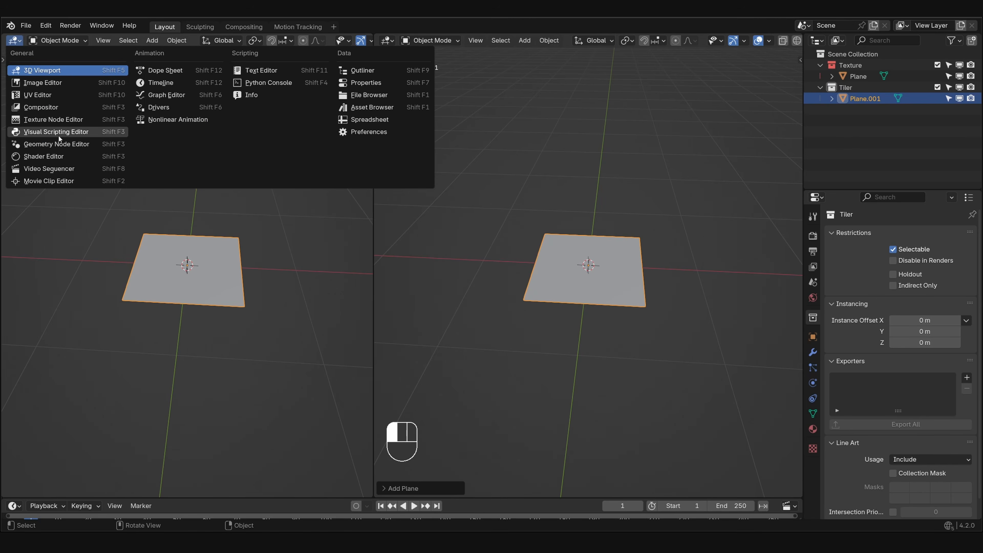
click(71, 139)
- Create a new geometry node tree on the Tiler plane, named "Collection tiler", and hide the node editor's sidebar
click(233, 40)
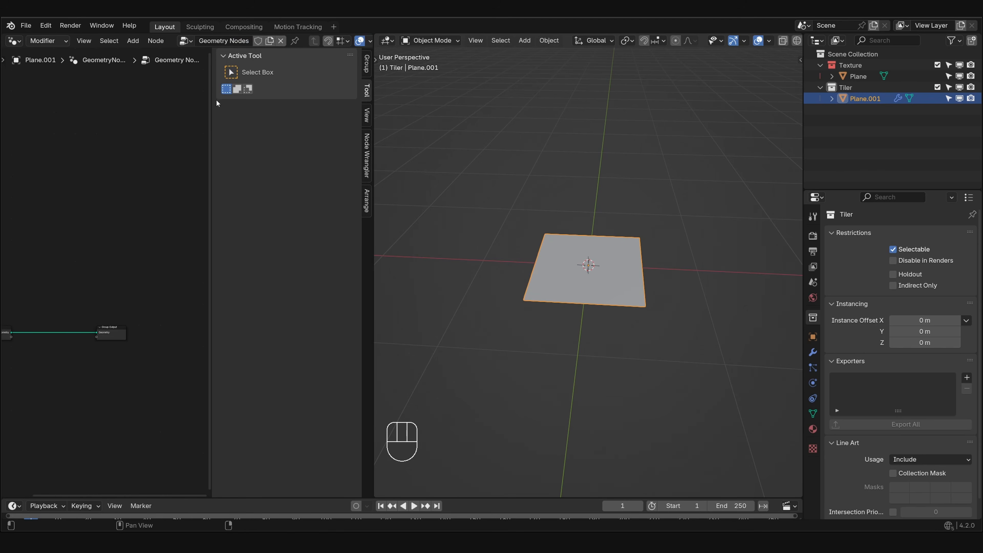
key(n)
double_click(239, 40)
text(Colle)
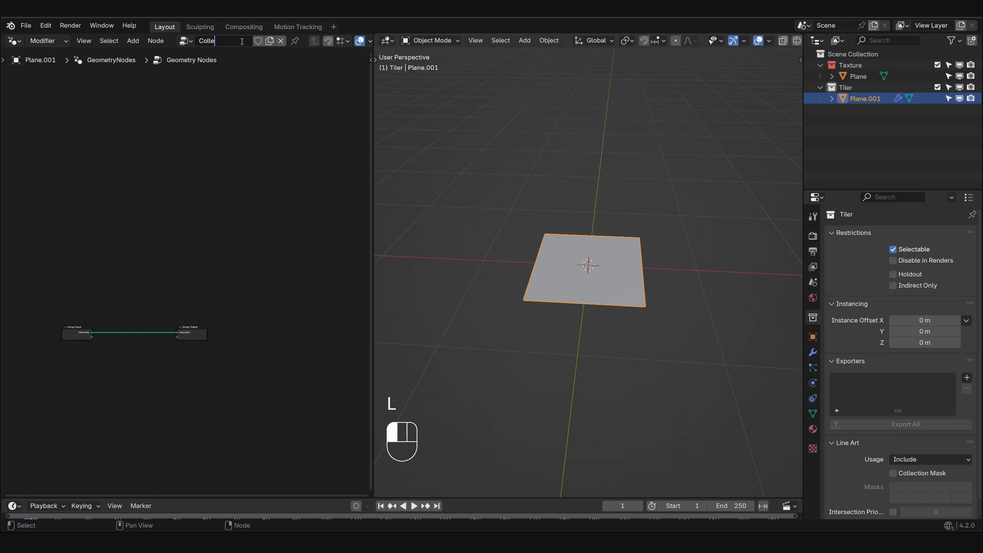
text(ction tiler)
key(Return)
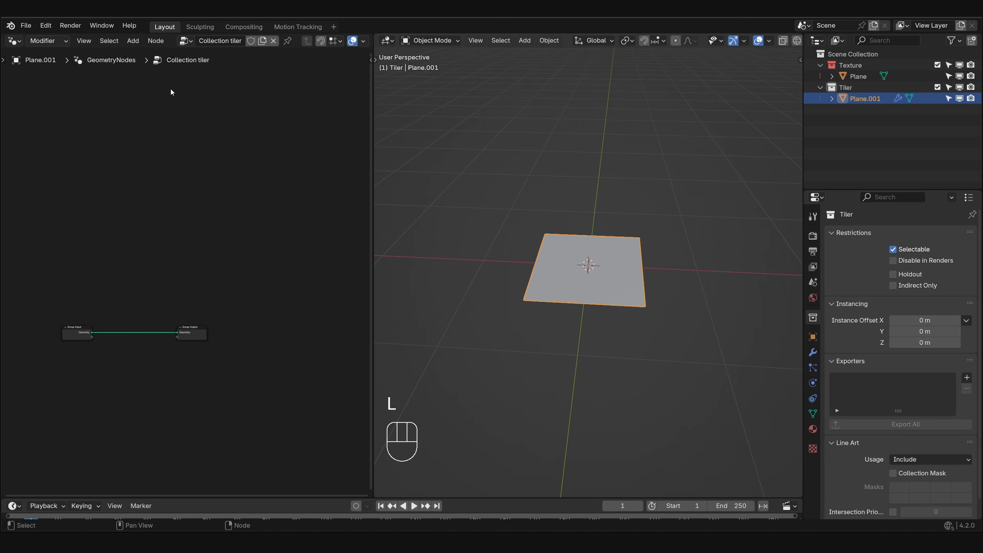
- Move the Group Output node away and delete the Group Input node from the tree
scroll(155, 264, up, 1)
middle_drag(145, 291, 221, 280)
drag(124, 290, 99, 350)
key(x)
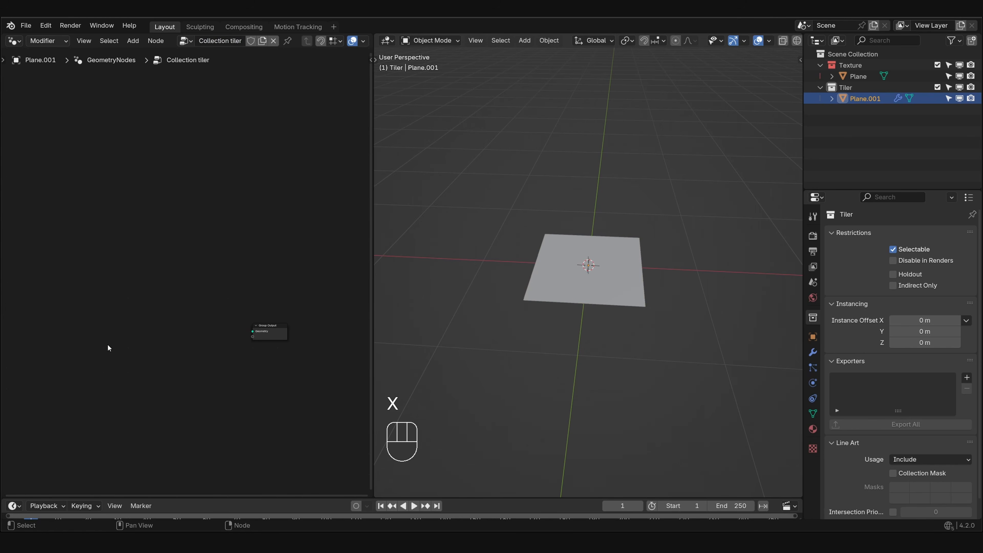
- Add a Grid node and connect its Mesh output to the Group Output's Geometry
scroll(128, 314, up, 1)
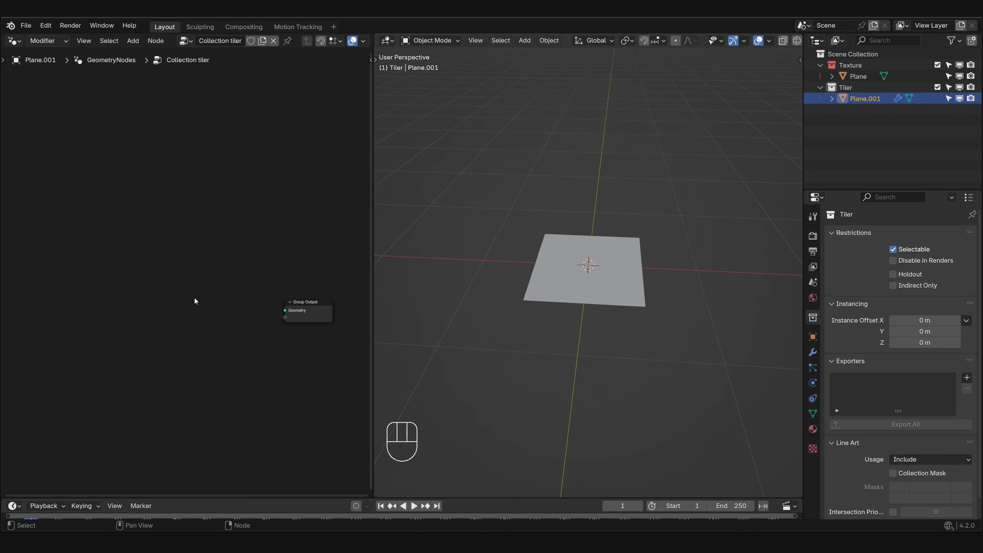
key(shift+a)
click(149, 204)
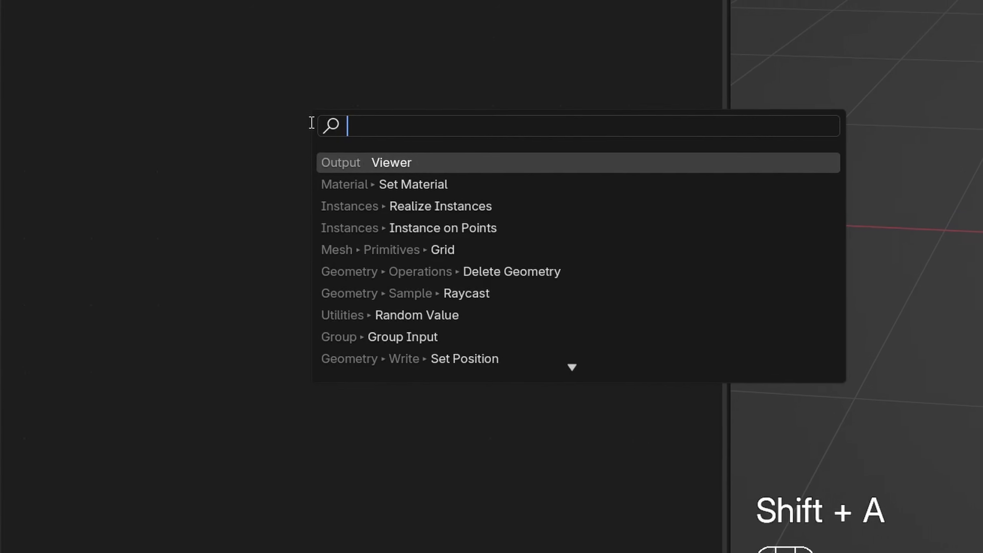
text(gr)
key(Return)
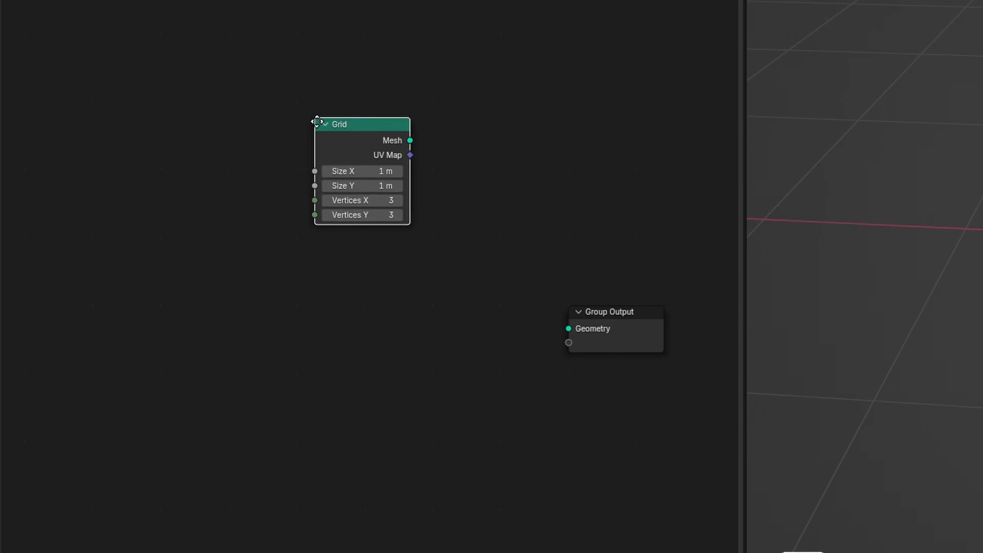
click(299, 292)
drag(391, 311, 568, 329)
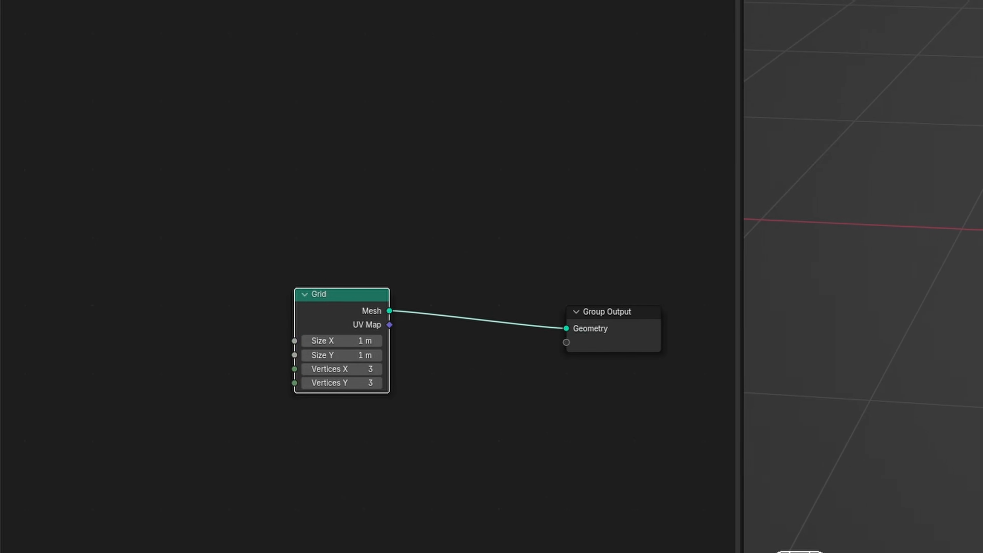
- Set the Grid's Size X and Size Y to 2 m using a temporary wireframe view, and move the node farther from Group Output
key(shift+z)
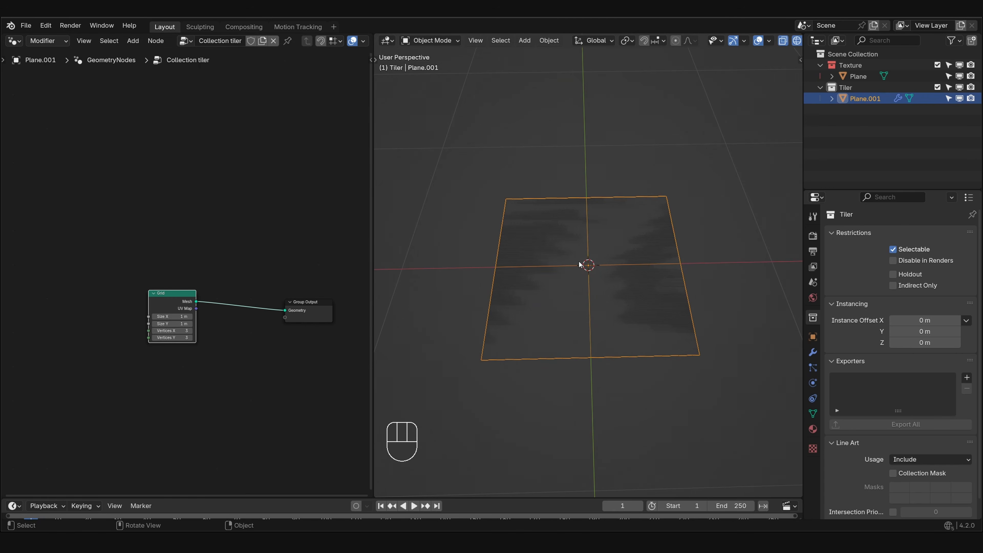
click(173, 316)
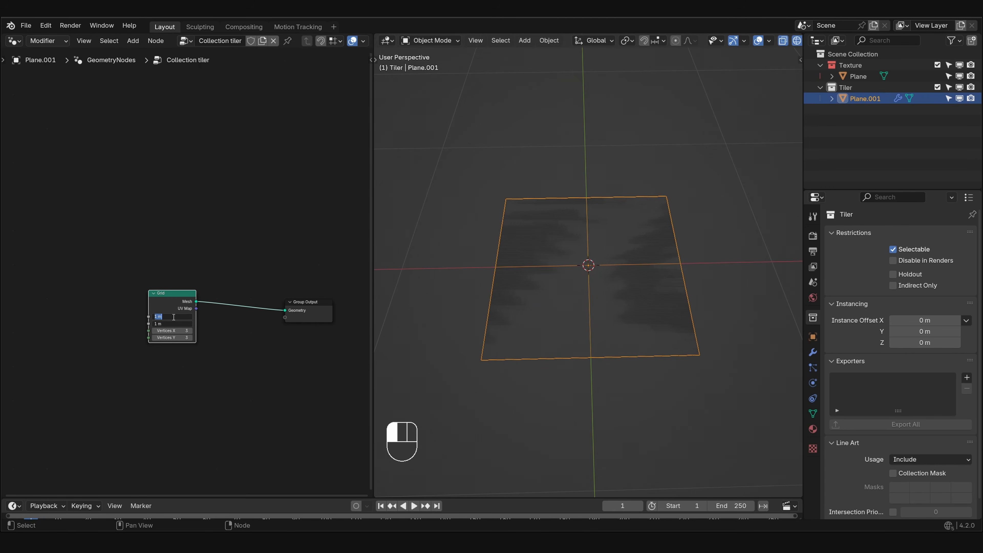
text(2)
key(Return)
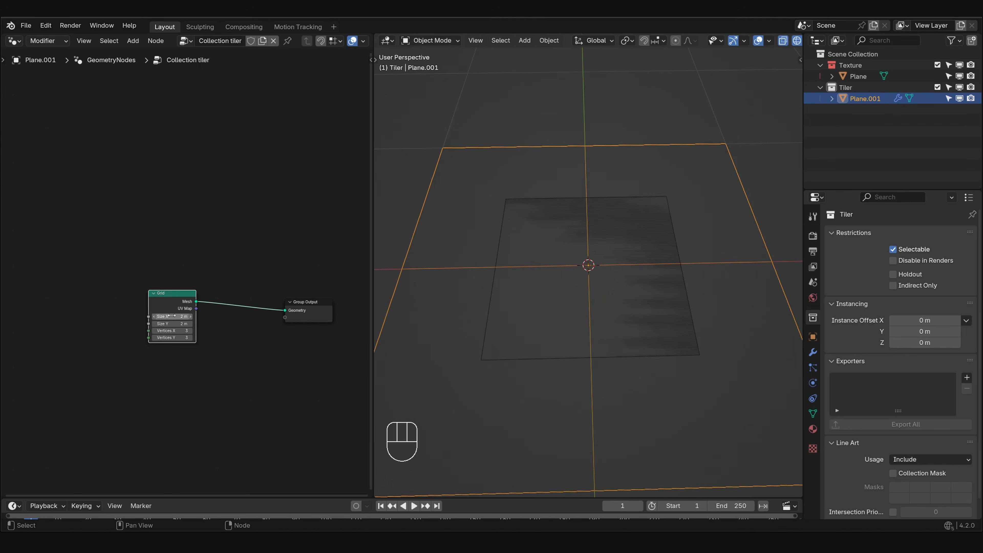
drag(175, 305, 103, 311)
key(shift+z)
- Insert an Instance on Points node between Grid and Group Output, and feed the Texture collection into its Instance input
key(shift+a)
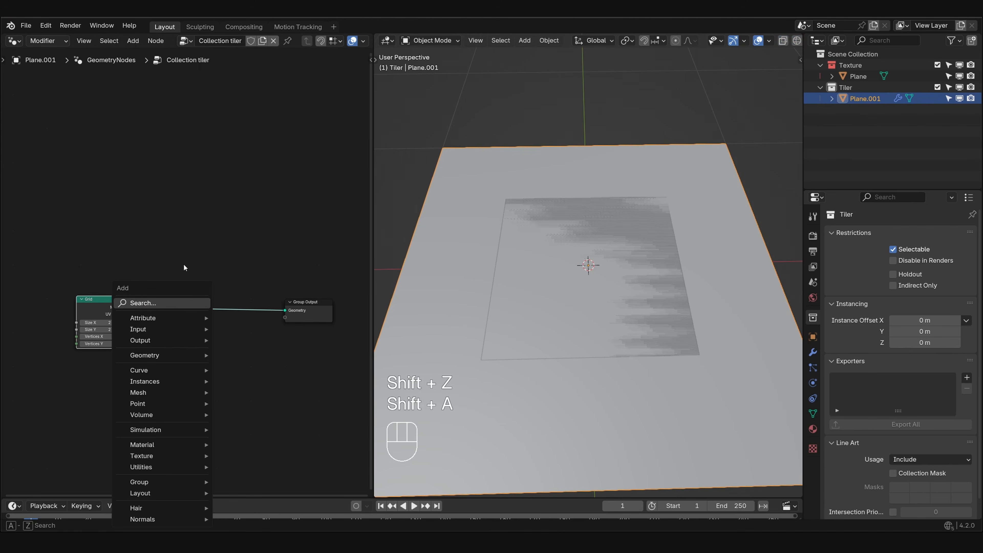
click(180, 300)
text(inst)
key(Return)
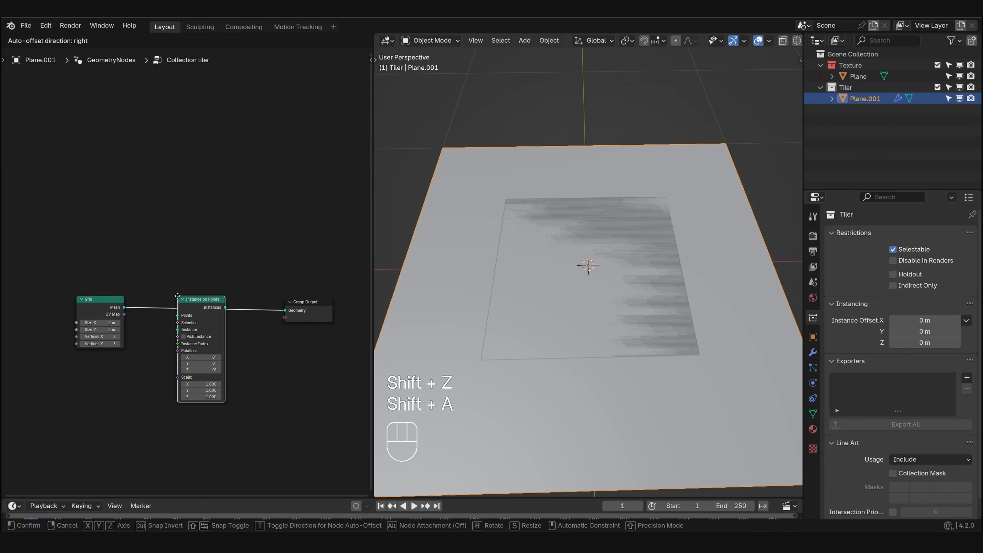
click(178, 297)
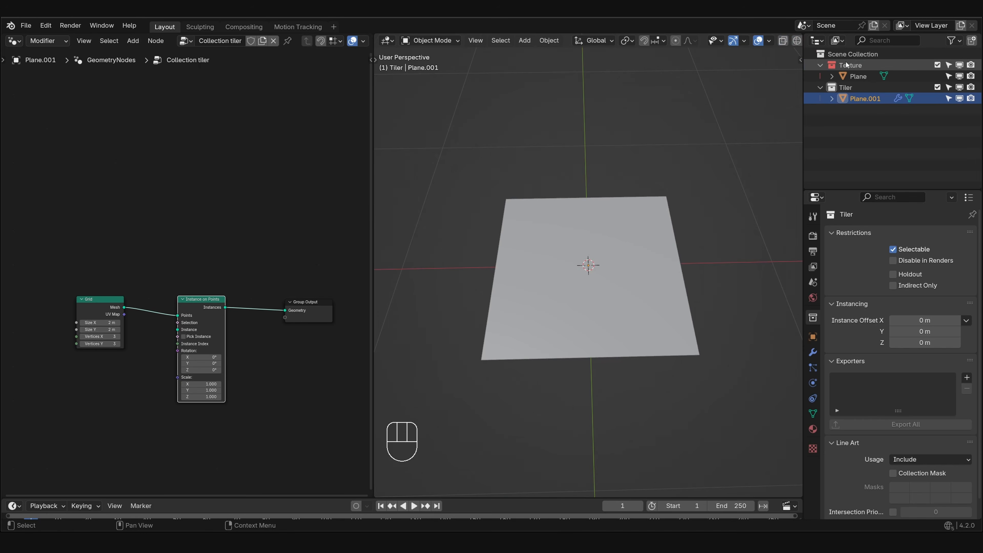
drag(834, 65, 179, 332)
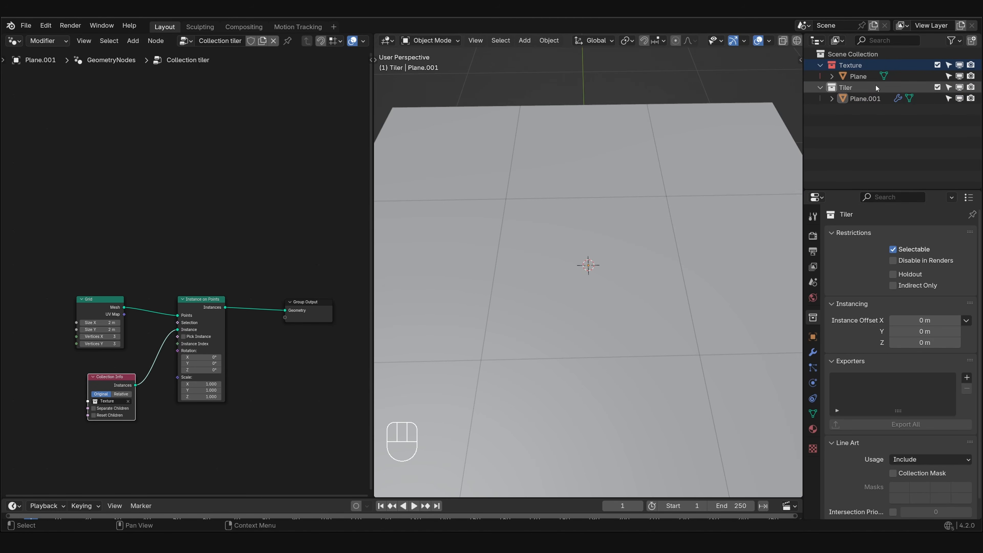
- Try insetting the face of the plane in the Texture collection and extruding it upward to test the tiling
click(866, 76)
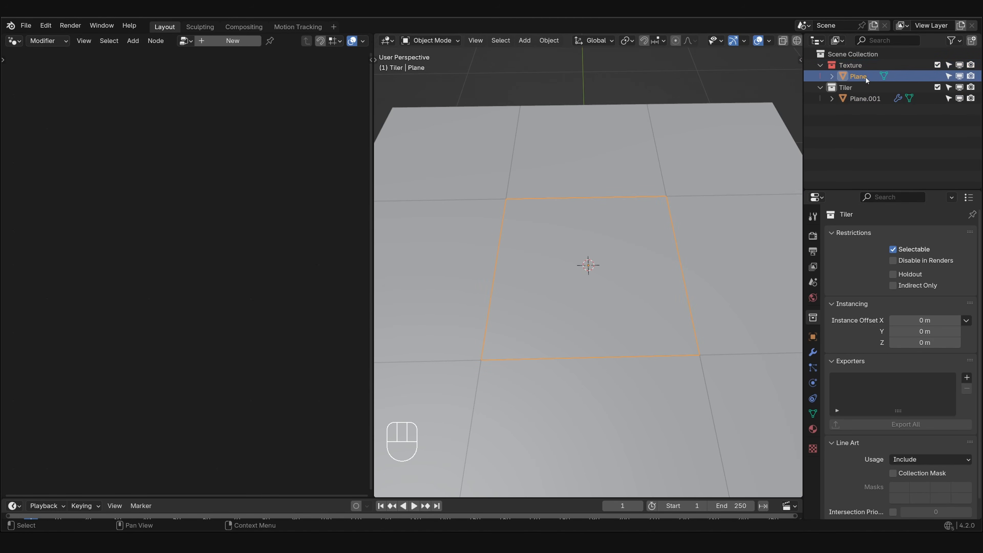
key(Tab)
key(3)
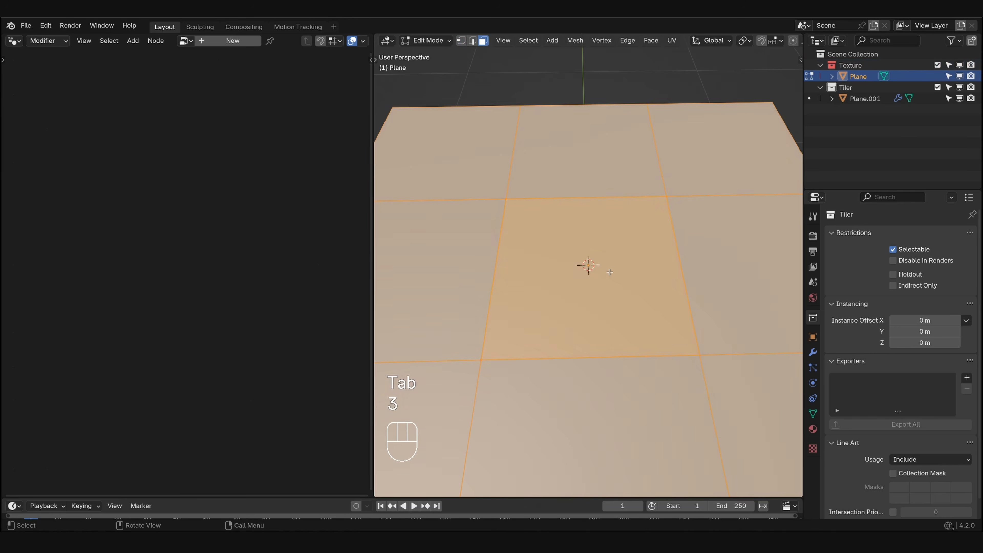
key(i)
click(635, 315)
key(e)
click(633, 277)
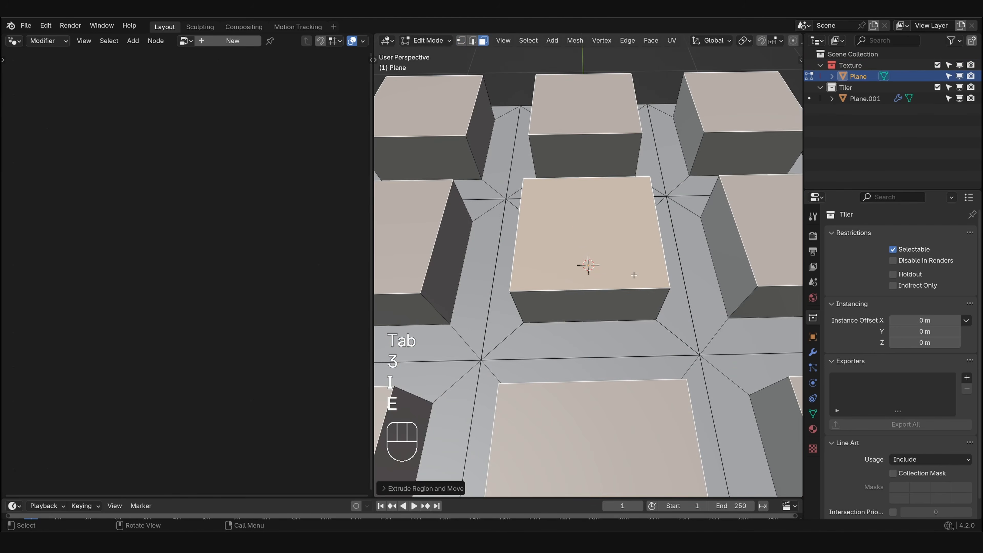
- Undo the extrusion and inset, and return to Object Mode
key(ctrl+z)
key(ctrl+z)
key(Tab)
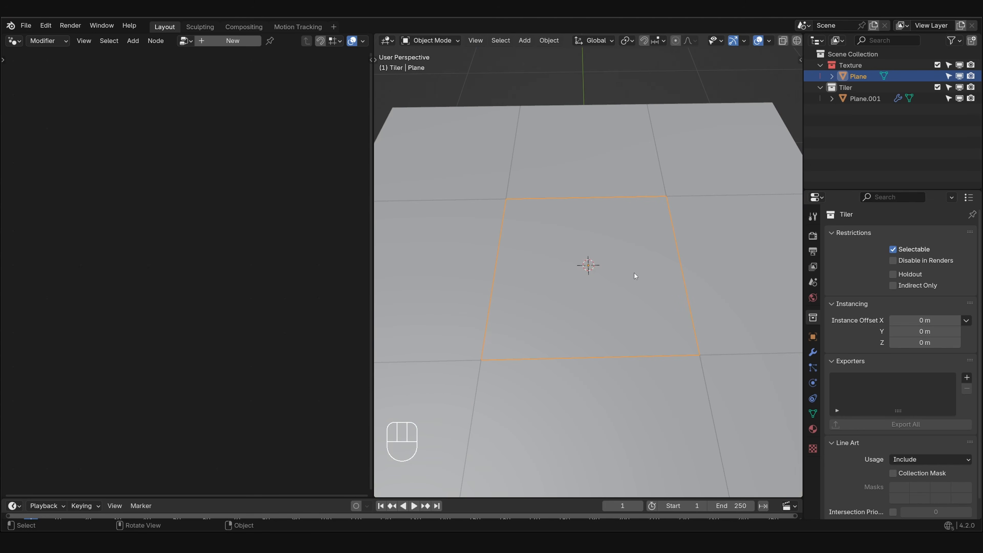
- Try moving the Tiler plane down along Z to expose the overlapping centre tile, and undo the move
click(865, 99)
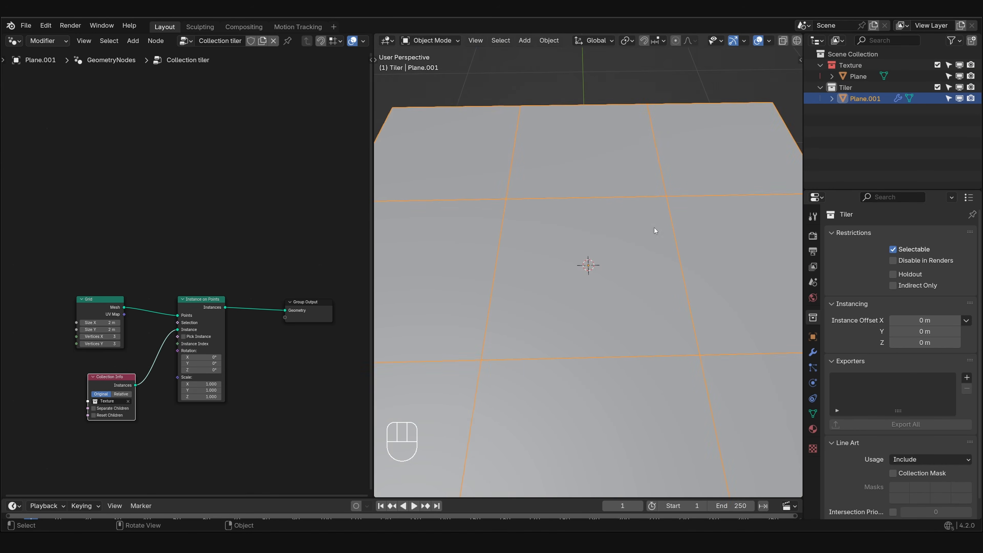
key(g)
key(z)
click(626, 266)
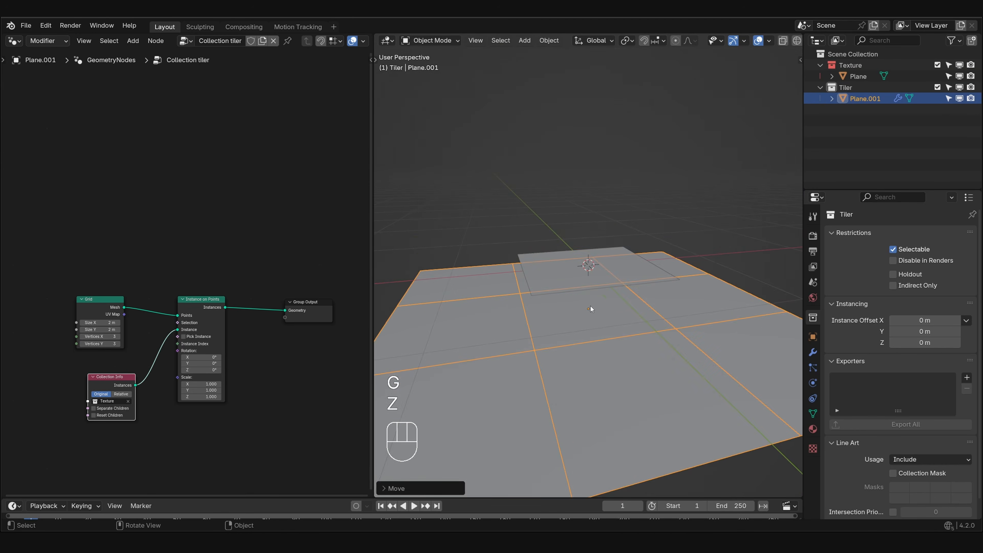
key(ctrl+z)
- Make room in the node tree and insert a Delete Geometry node between Grid and Instance on Points
middle_drag(121, 285, 253, 286)
drag(234, 303, 74, 300)
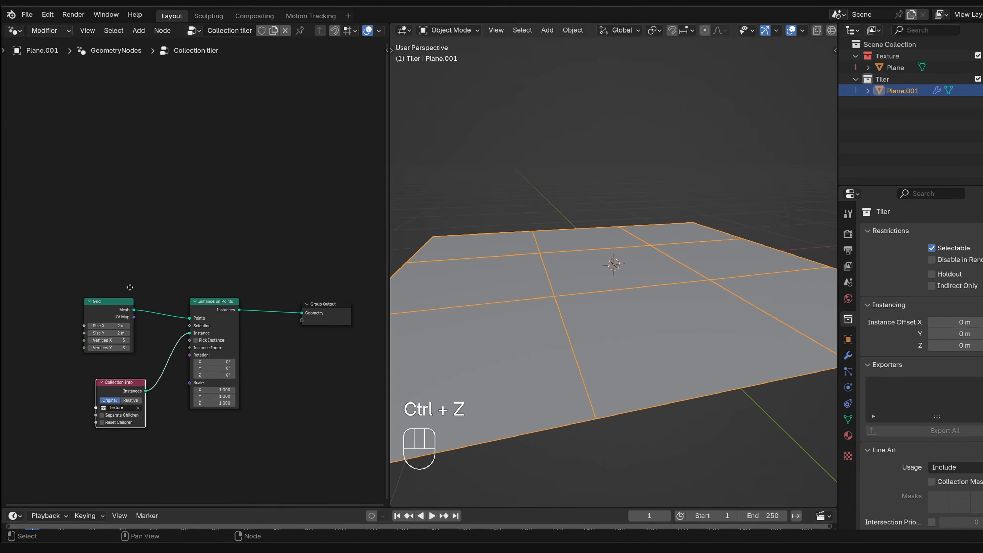
drag(148, 321, 136, 336)
scroll(240, 416, up, 1)
middle_drag(241, 416, 503, 389)
scroll(503, 390, up, 2)
key(shift+a)
text(dele)
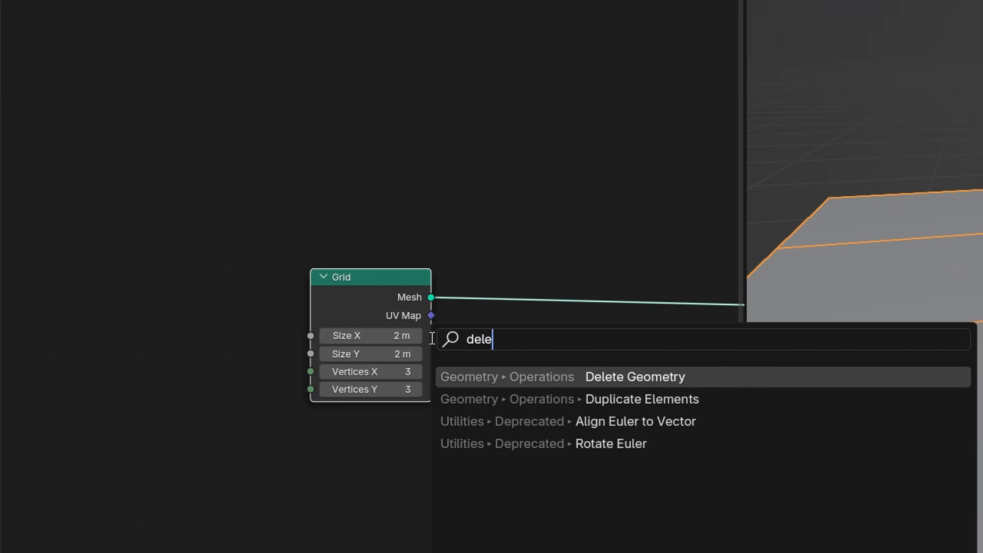
key(Return)
click(479, 271)
scroll(483, 333, up, 6)
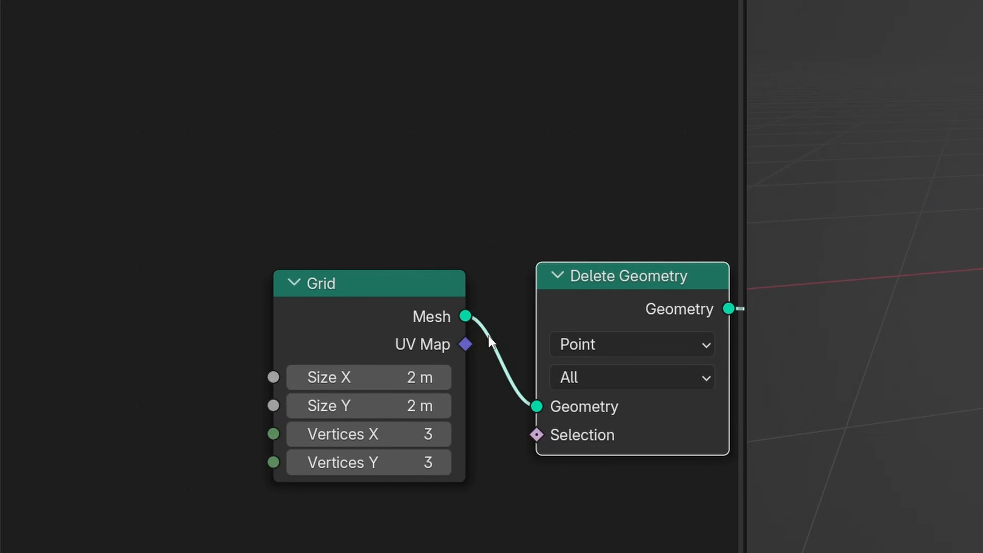
- Add a Position node below the Grid node
middle_drag(488, 336, 411, 120)
middle_drag(270, 388, 312, 297)
key(shift+a)
click(308, 308)
text(pos)
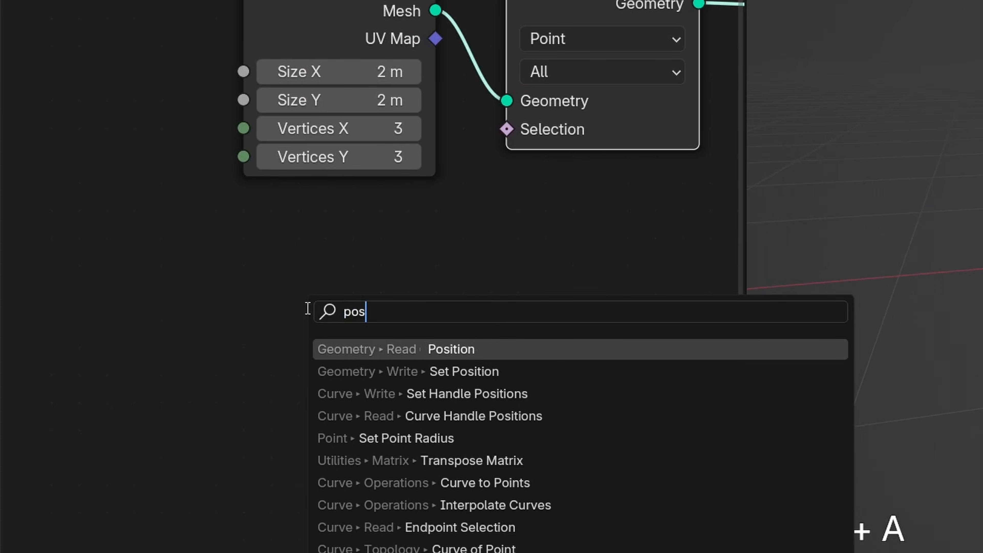
key(Return)
click(107, 348)
- Add a vector Equal comparison node with the Position output connected to its A input
drag(299, 395, 344, 395)
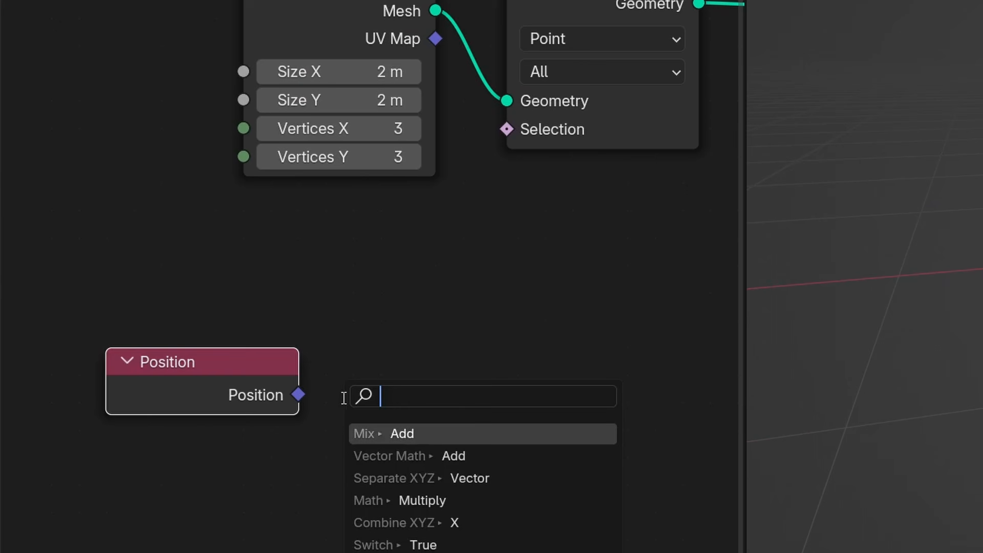
text(equa)
key(Return)
click(348, 354)
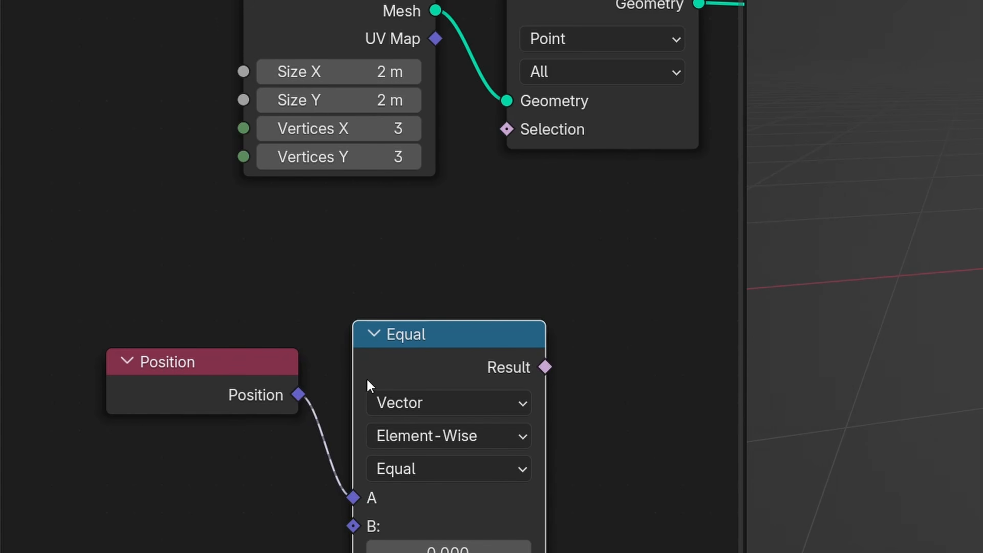
- Connect the Equal node's Result to the Selection input of Delete Geometry
middle_drag(461, 552, 347, 369)
scroll(350, 382, up, 2)
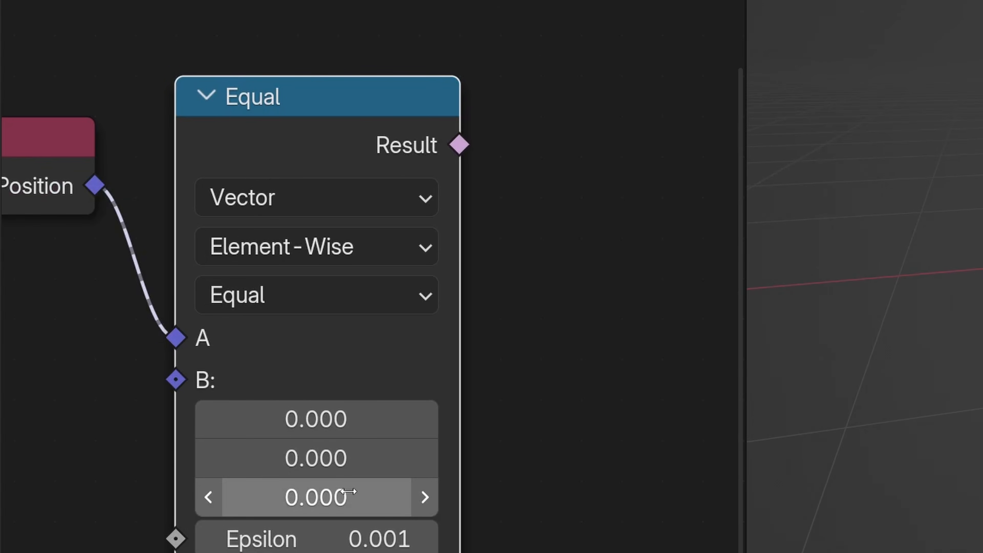
scroll(349, 491, down, 2)
middle_drag(430, 206, 438, 246)
drag(441, 239, 404, 14)
- Lower the Tiler plane along Z to check for the gap at its centre, and undo the move
key(g)
key(z)
click(629, 380)
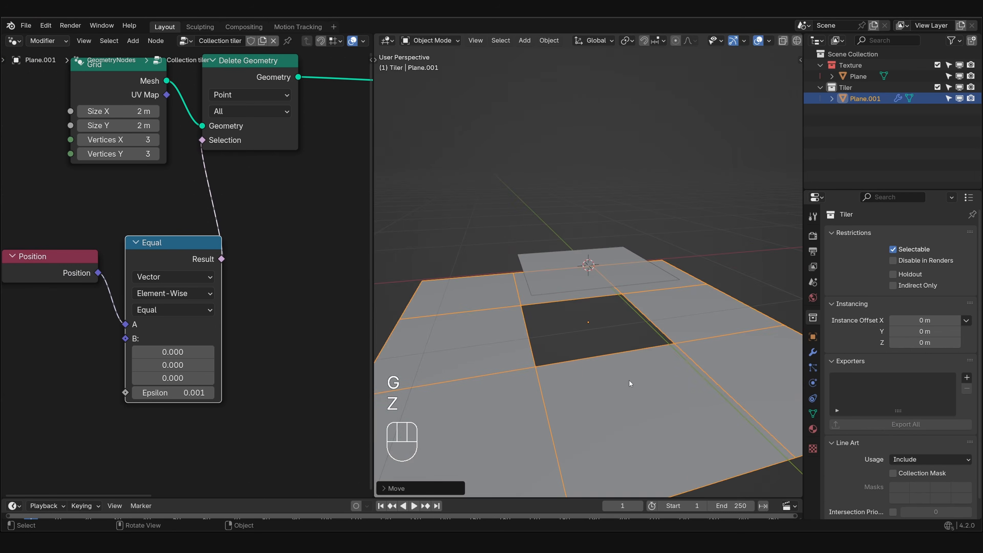
middle_drag(629, 380, 562, 355)
key(ctrl+z)
middle_drag(599, 325, 594, 376)
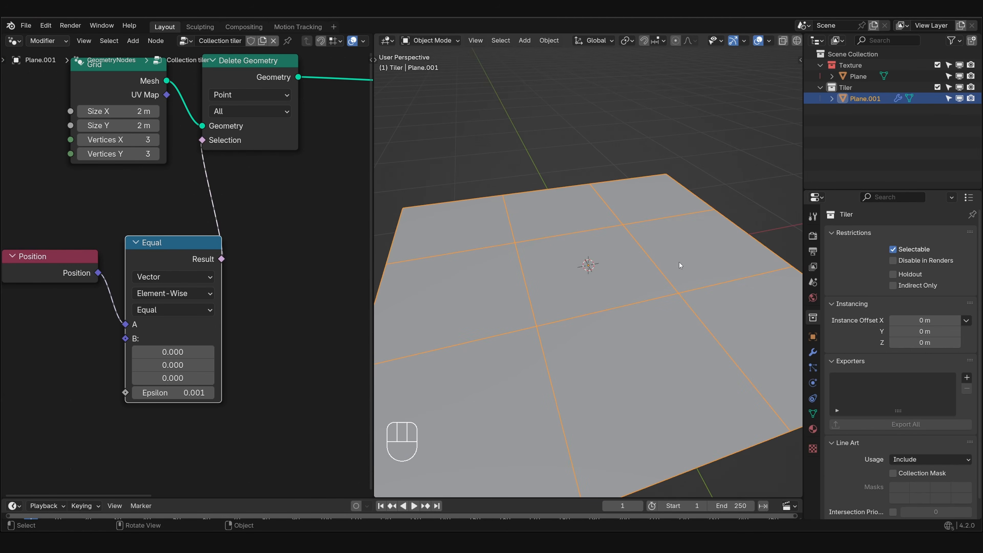
- Rename the Plane.001 object in the Tiler collection as Tiler
double_click(866, 99)
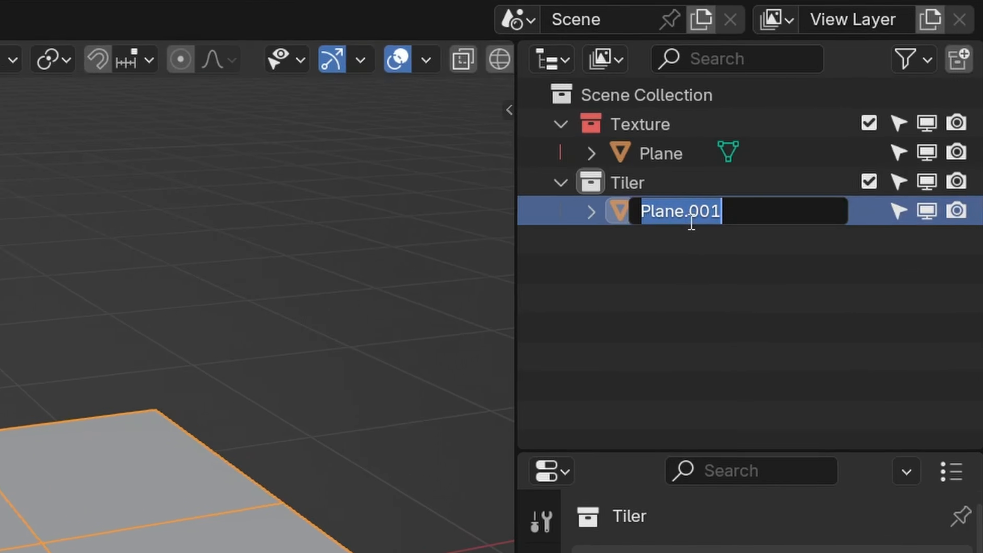
text(Tiler)
key(Return)
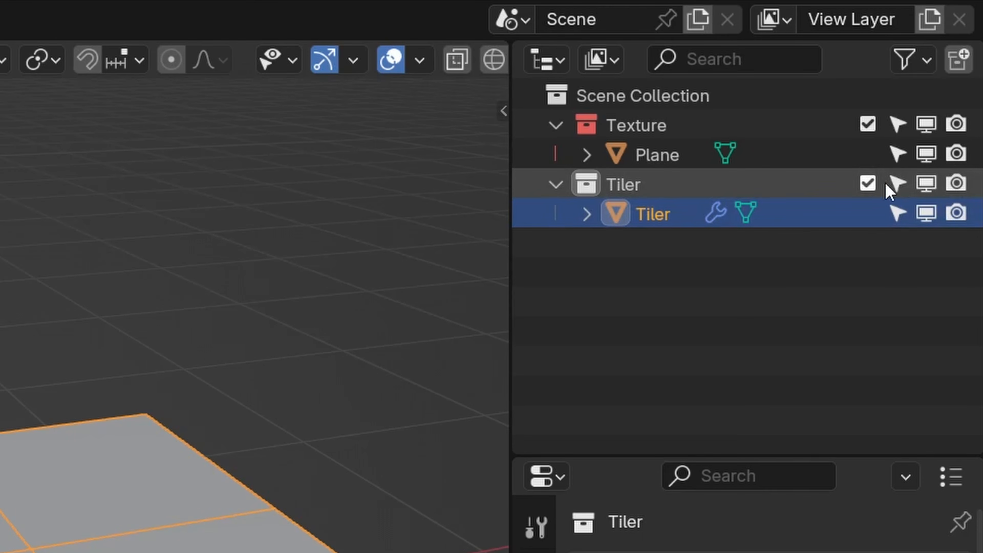
- Disable viewport selection for the Tiler collection and select the original plane at the grid's centre
click(905, 184)
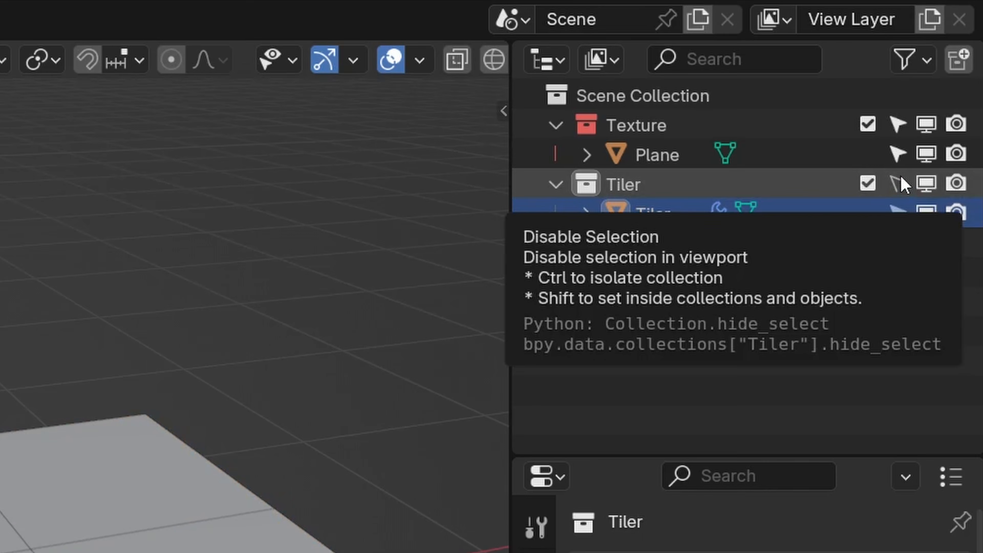
click(914, 67)
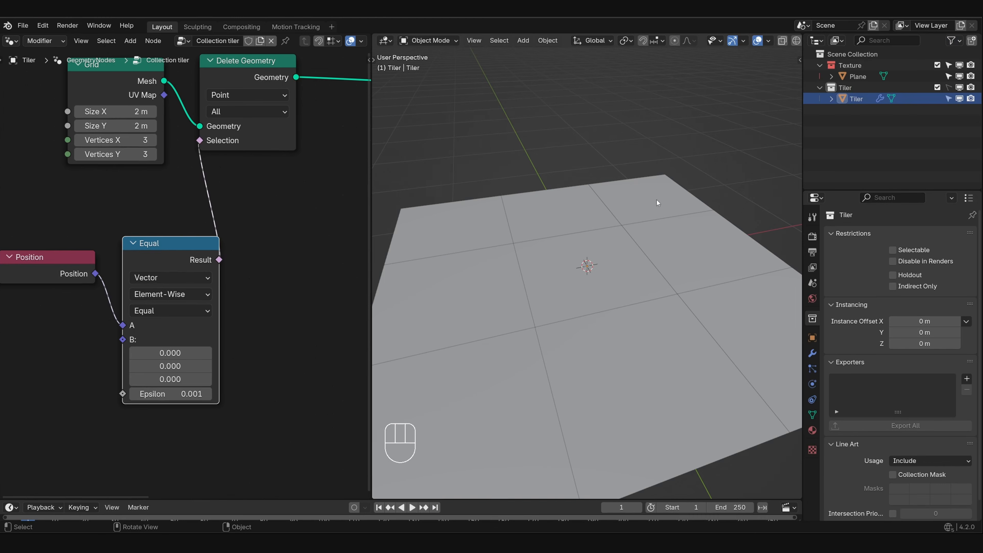
click(576, 262)
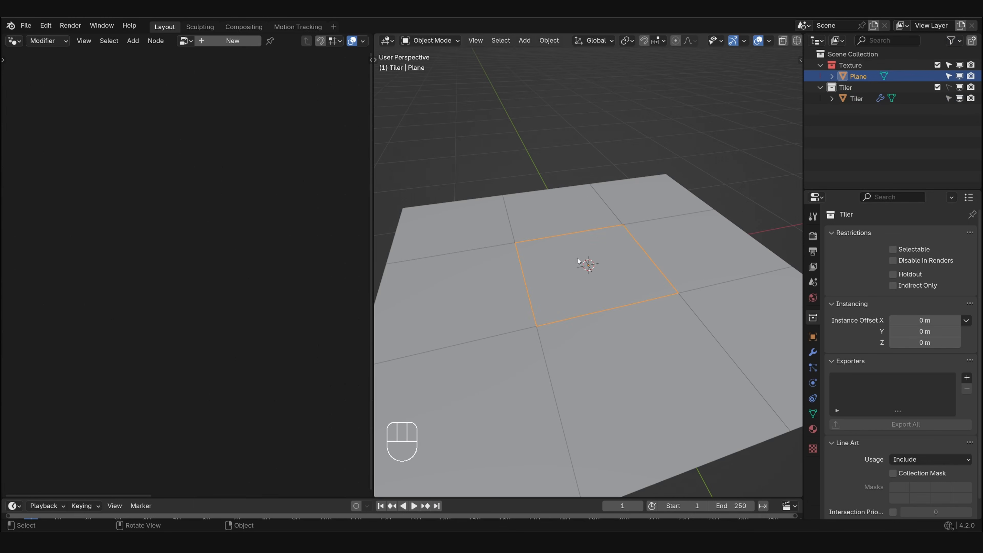
- Add a camera directly under the Scene Collection
click(820, 55)
key(shift+a)
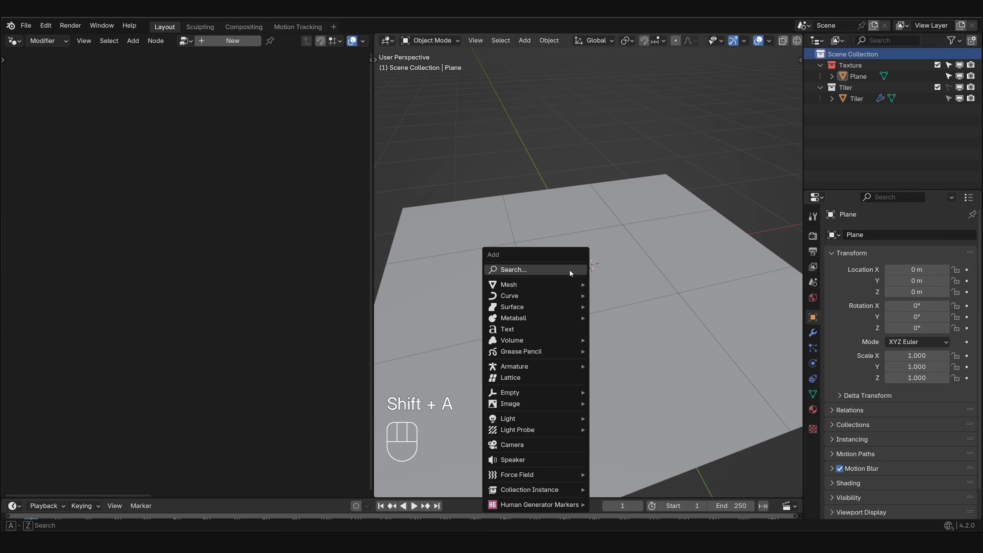
click(528, 445)
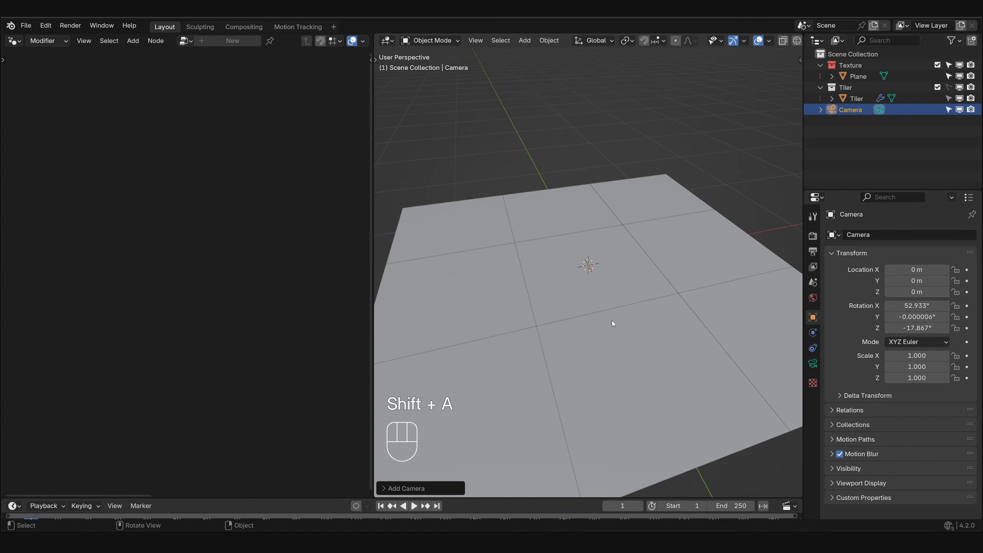
- Raise the camera 2 m along Z above the grid and clear its rotation so it looks straight down
scroll(612, 321, down, 5)
key(g)
key(z)
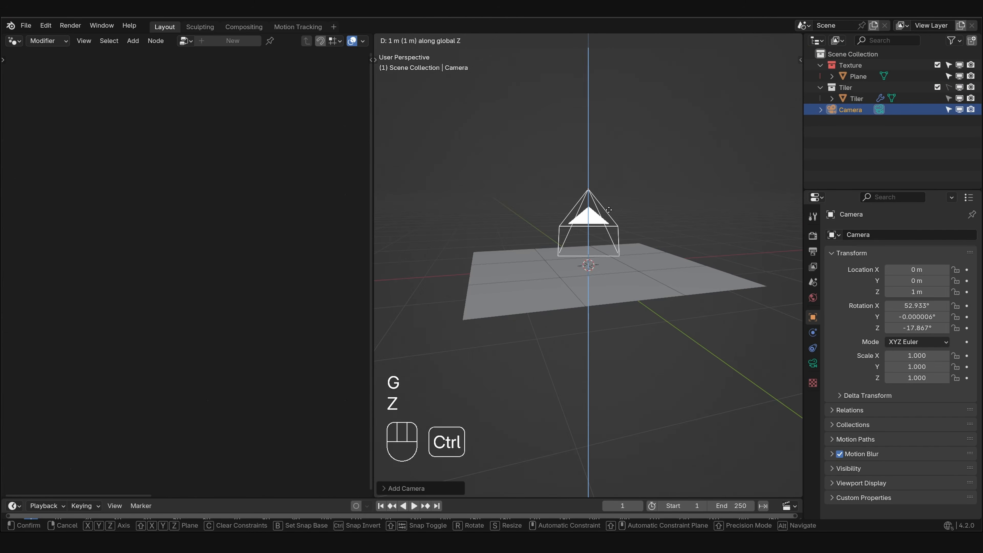
ctrl+click(603, 161)
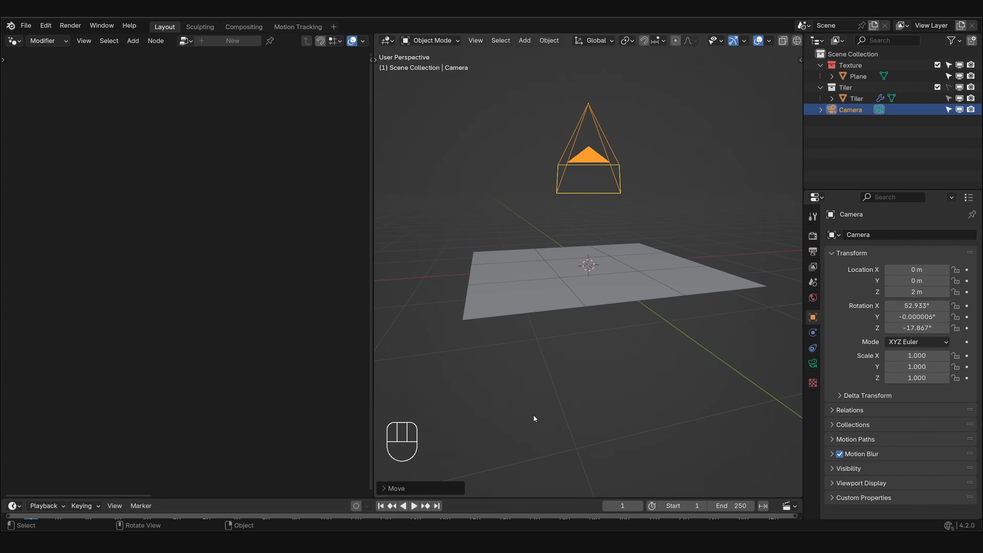
click(421, 488)
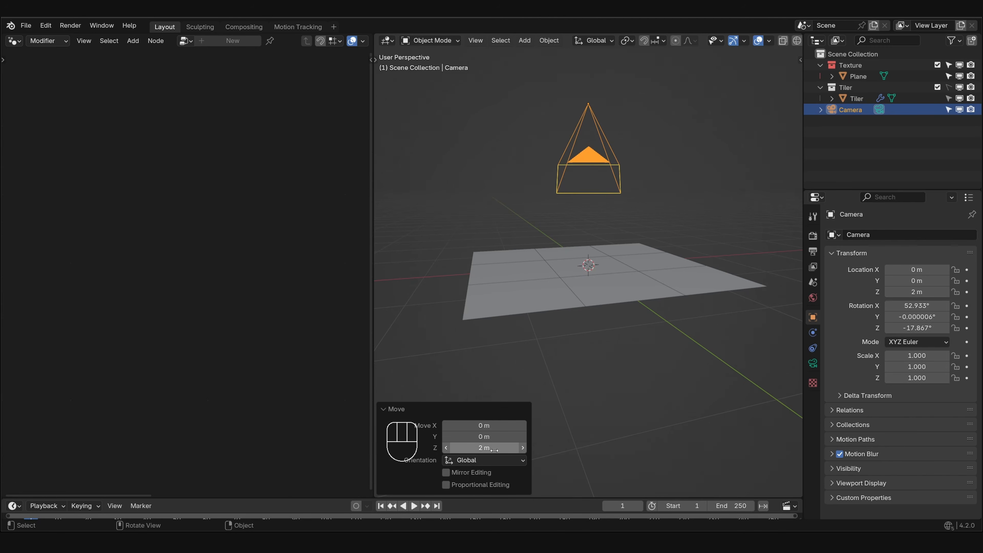
click(391, 409)
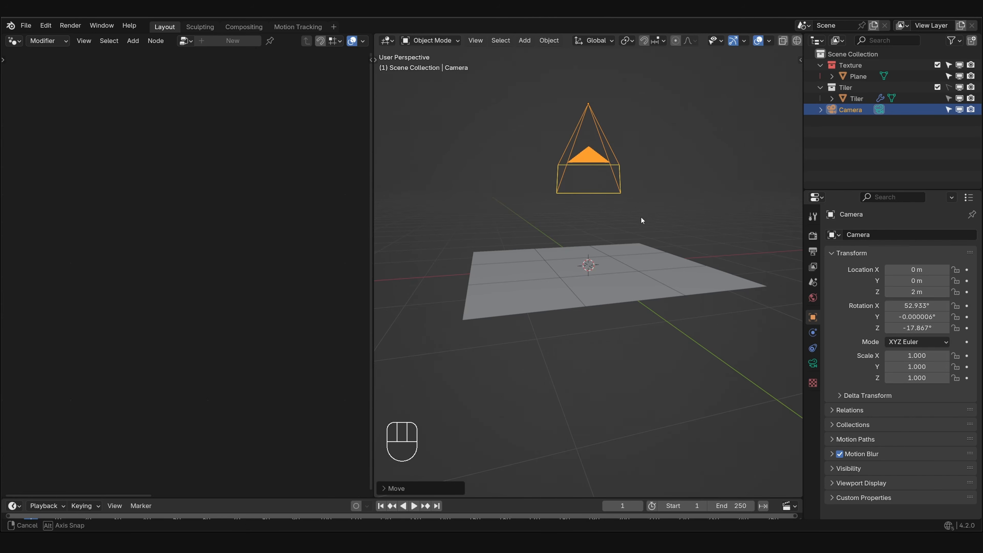
middle_drag(640, 216, 642, 231)
key(alt+r)
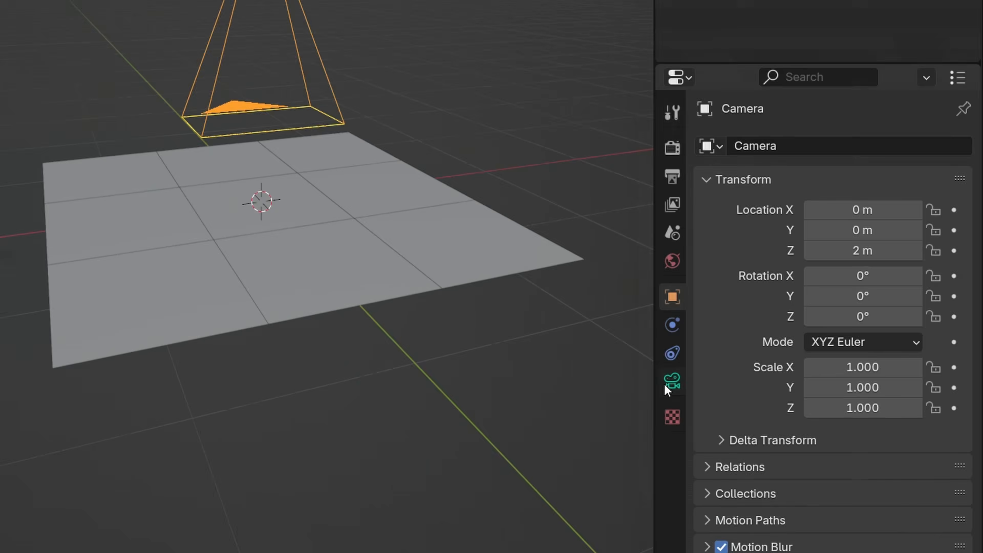
- Make the camera orthographic with an orthographic scale of 1
click(812, 363)
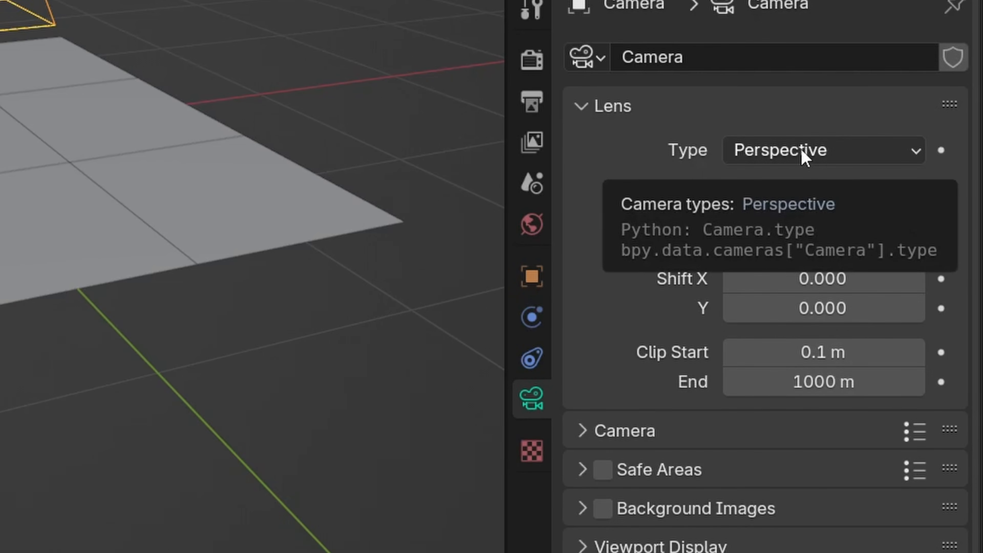
click(801, 150)
click(813, 224)
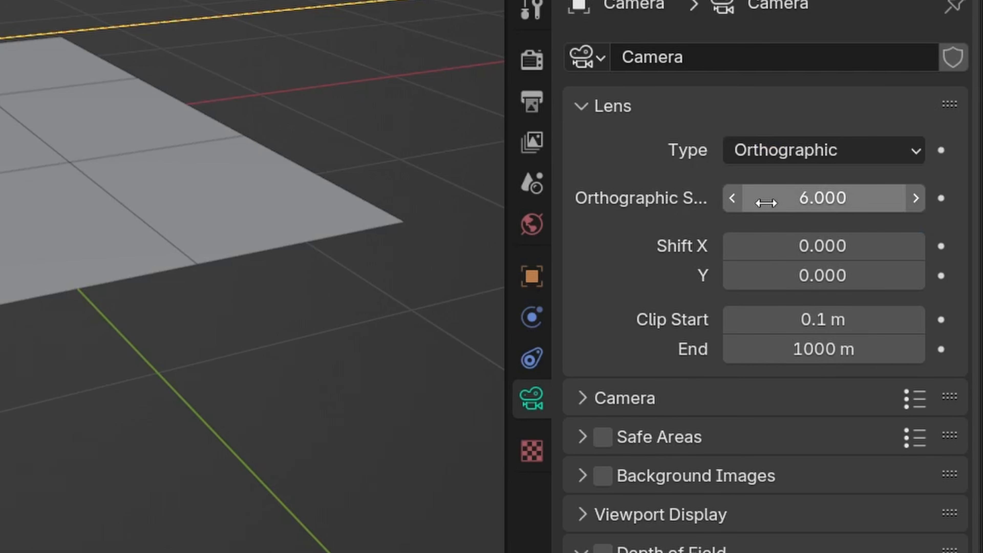
click(803, 199)
text(1)
key(Return)
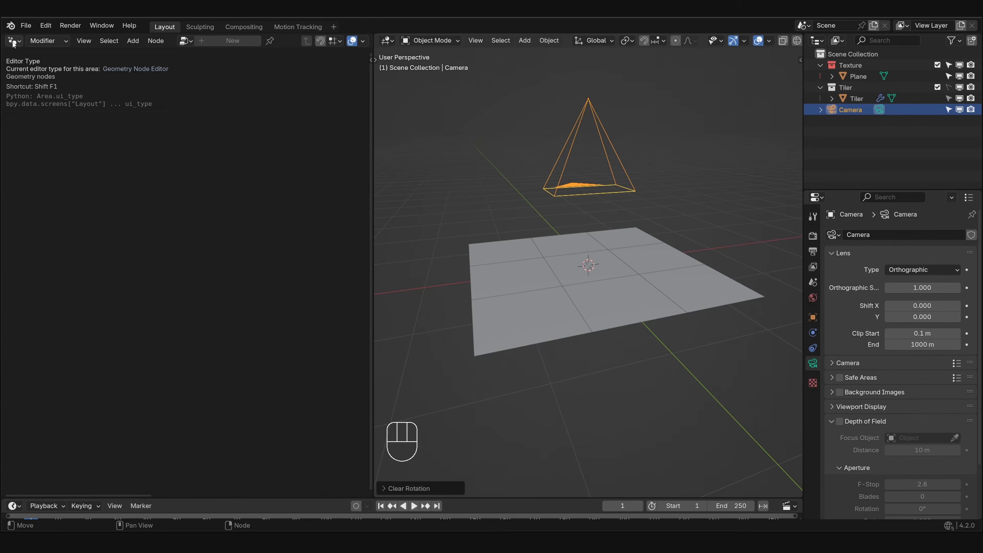
- Turn the empty node editor area into a 3D viewport and show the new camera's view in it
click(13, 42)
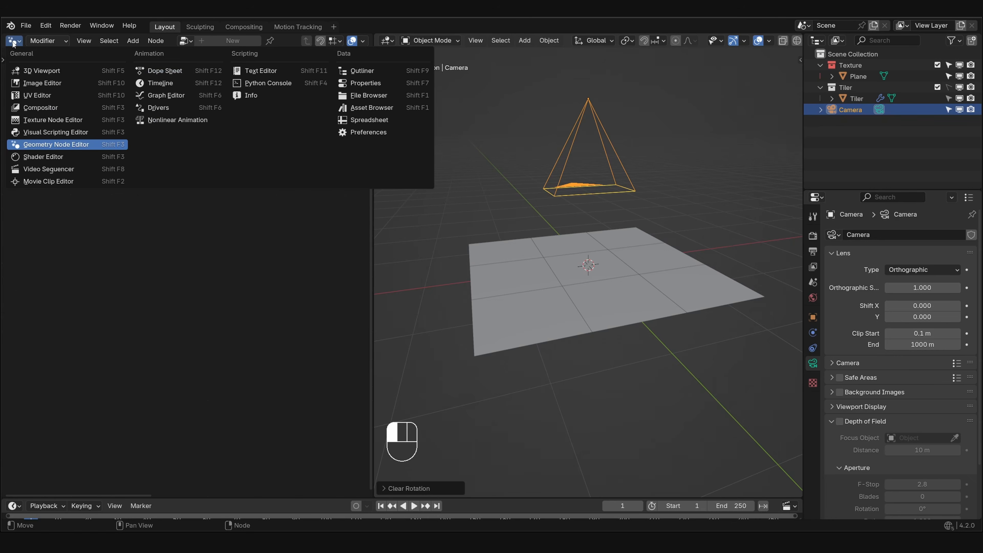
click(33, 70)
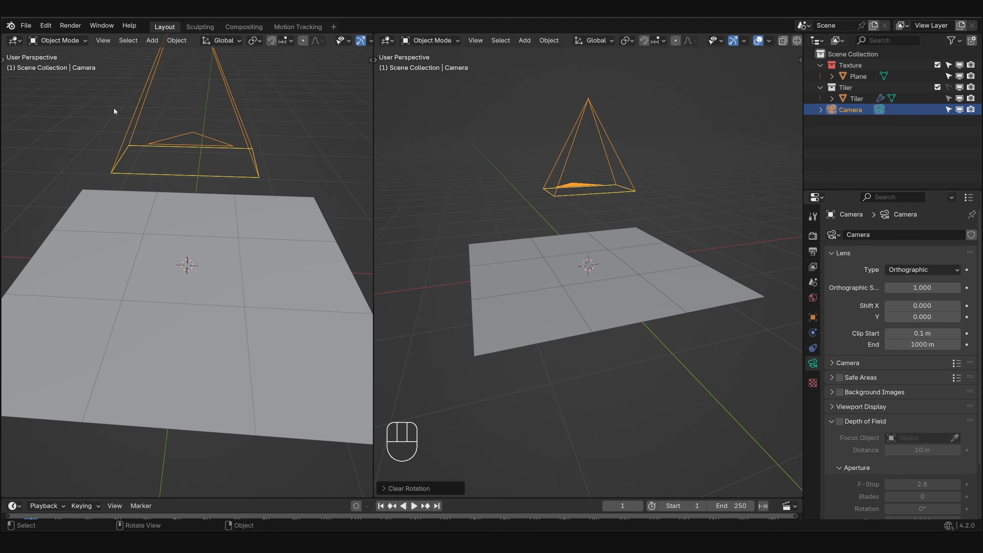
key(ctrl+KP_0)
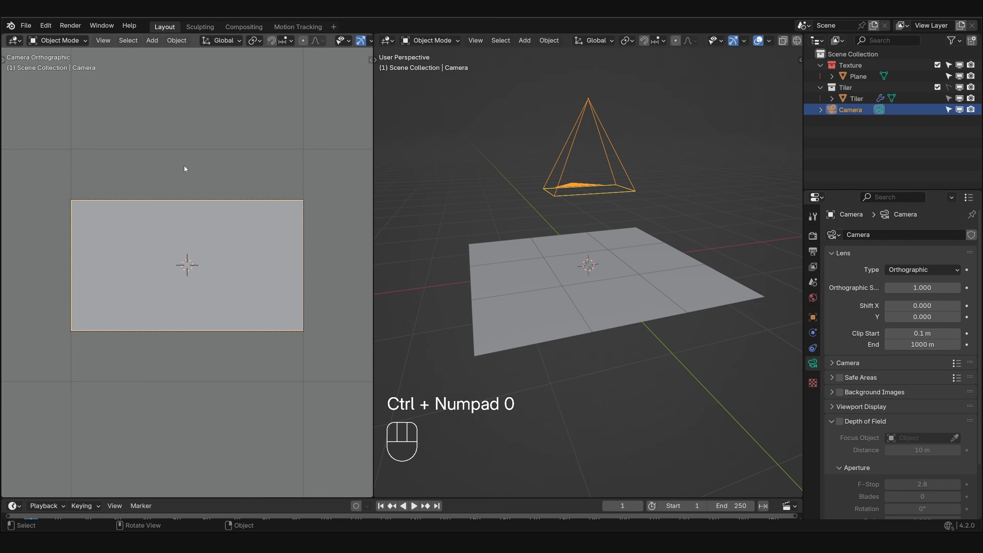
- Set the render resolution to 4096 × 4096 px with a resolution percentage of 25%
click(812, 251)
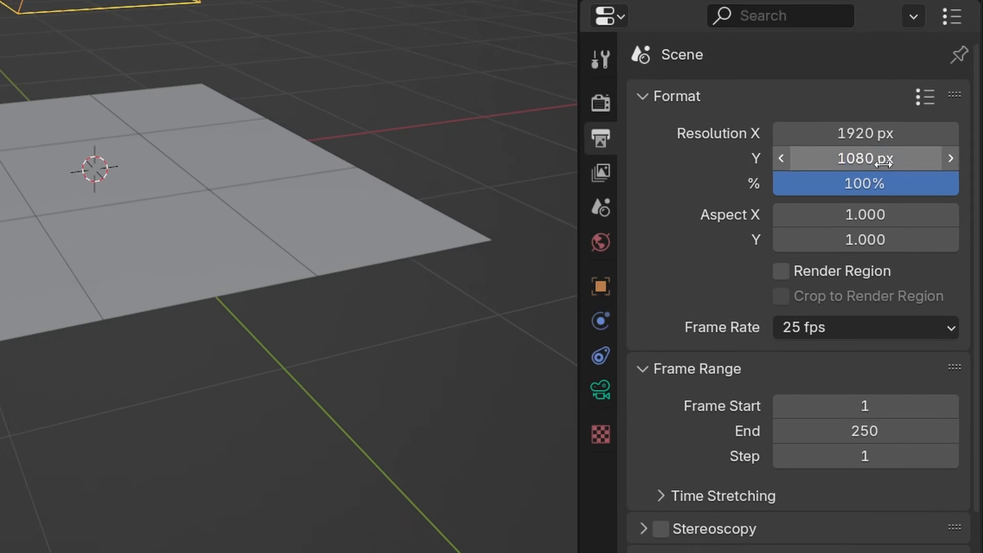
drag(867, 103, 867, 125)
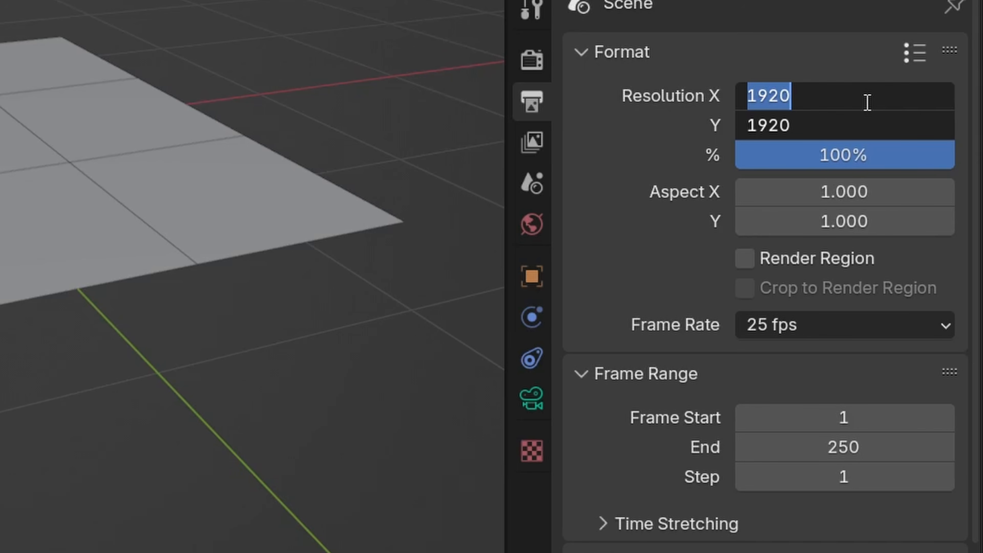
text(4096)
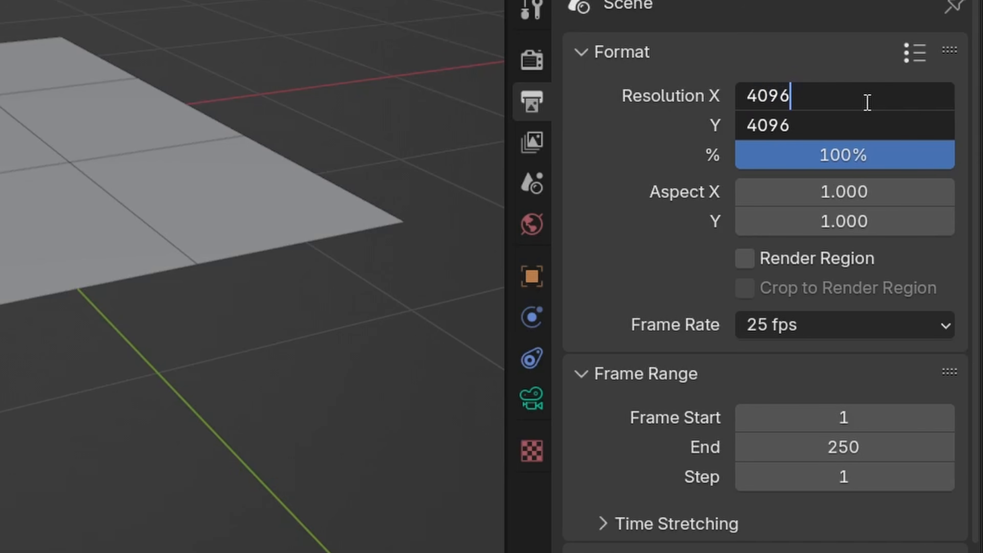
key(Return)
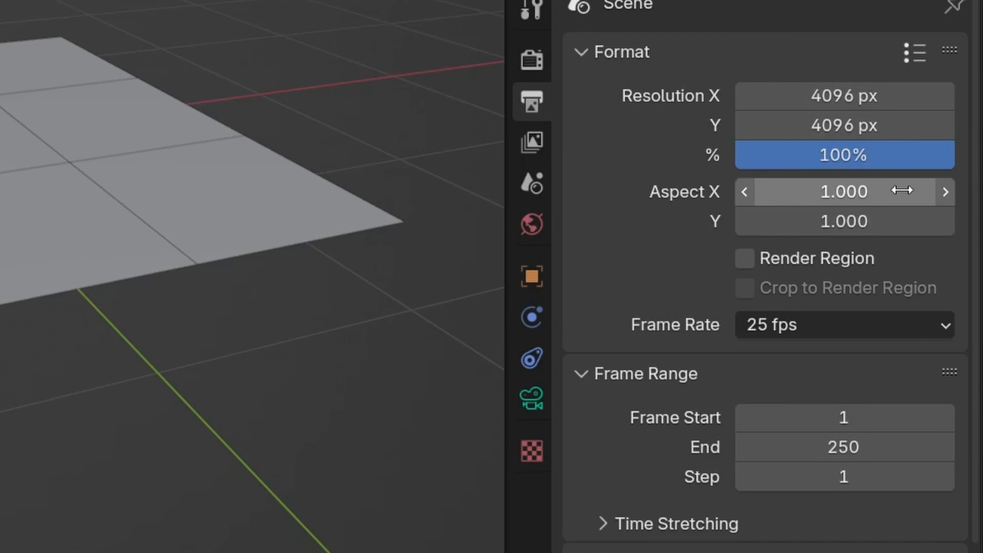
double_click(893, 156)
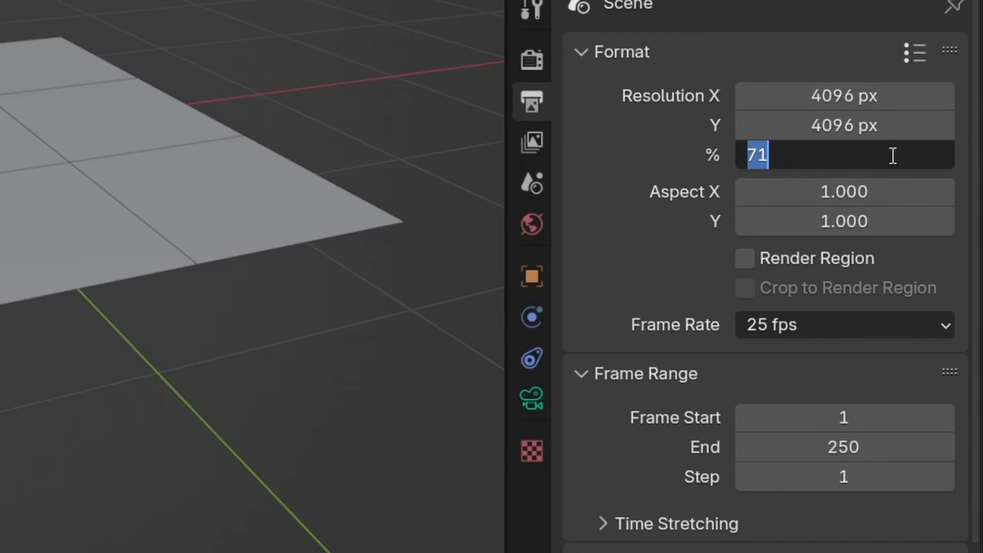
text(25)
key(Return)
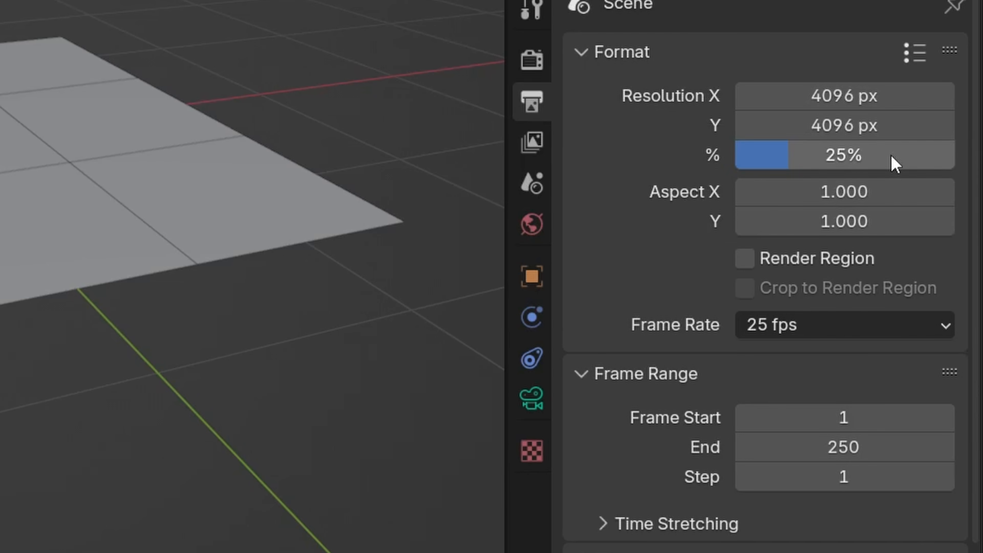
- Set the camera's passepartout opacity to 1 in its viewport display settings
click(532, 399)
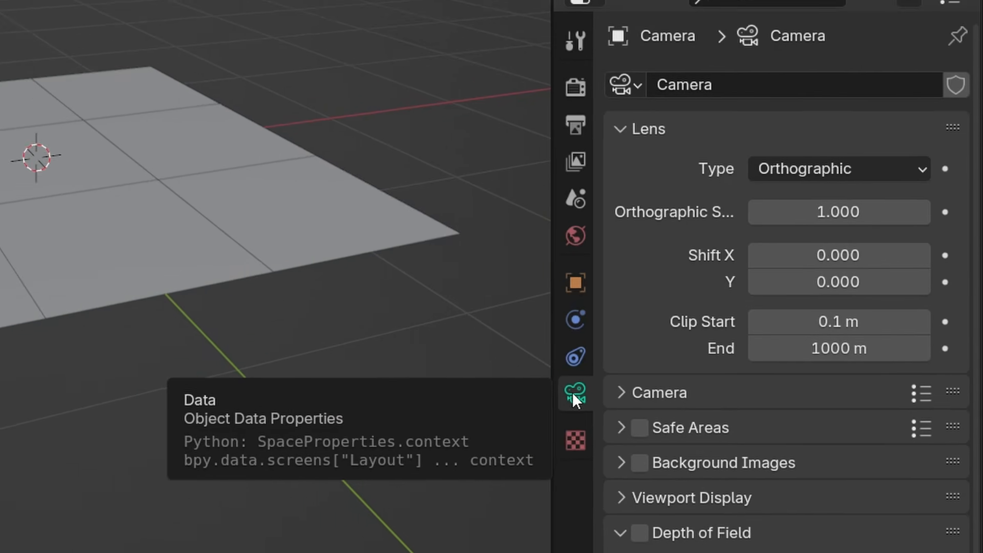
scroll(687, 219, down, 2)
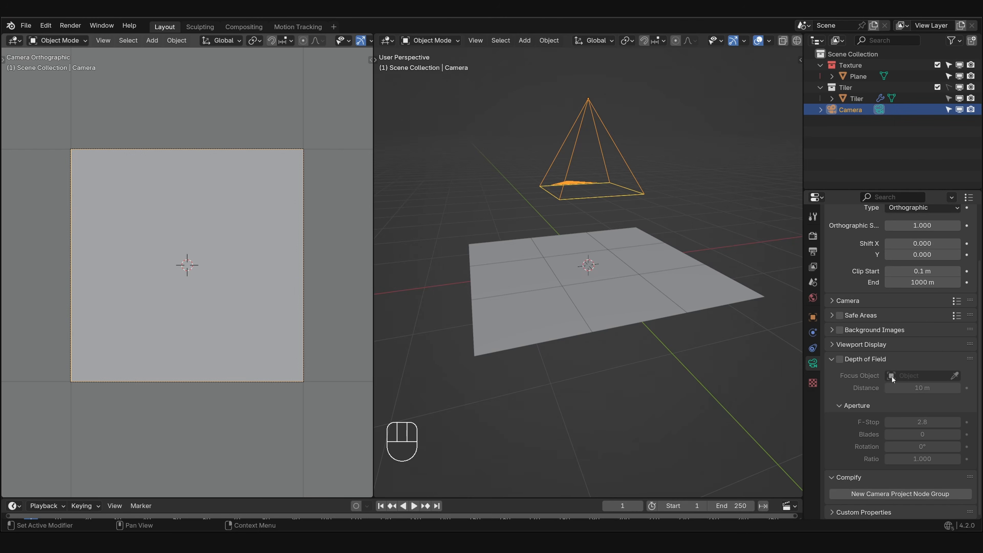
click(883, 344)
scroll(883, 343, down, 3)
drag(921, 388, 956, 388)
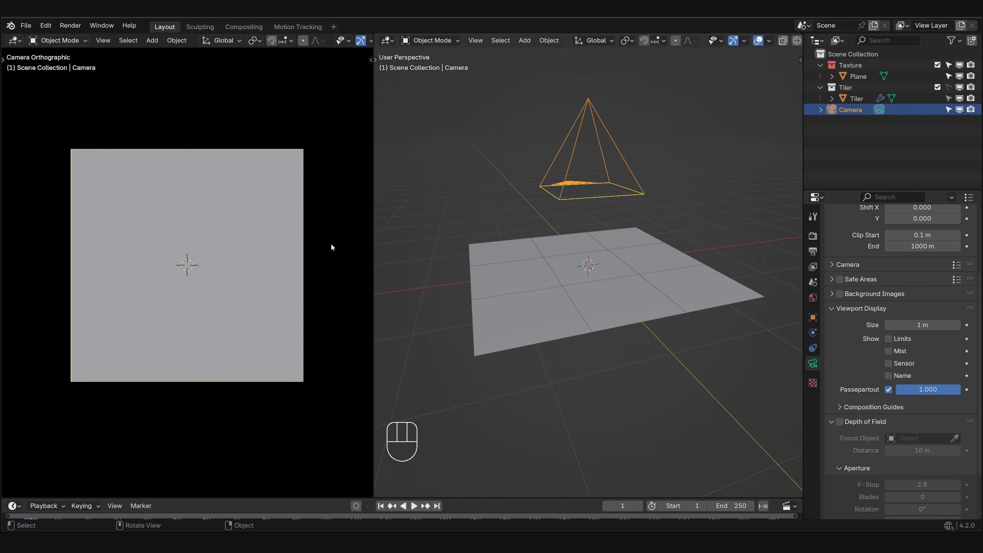
- Hide the gizmos and overlays in the camera viewport and enlarge the framed plane
scroll(333, 40, down, 5)
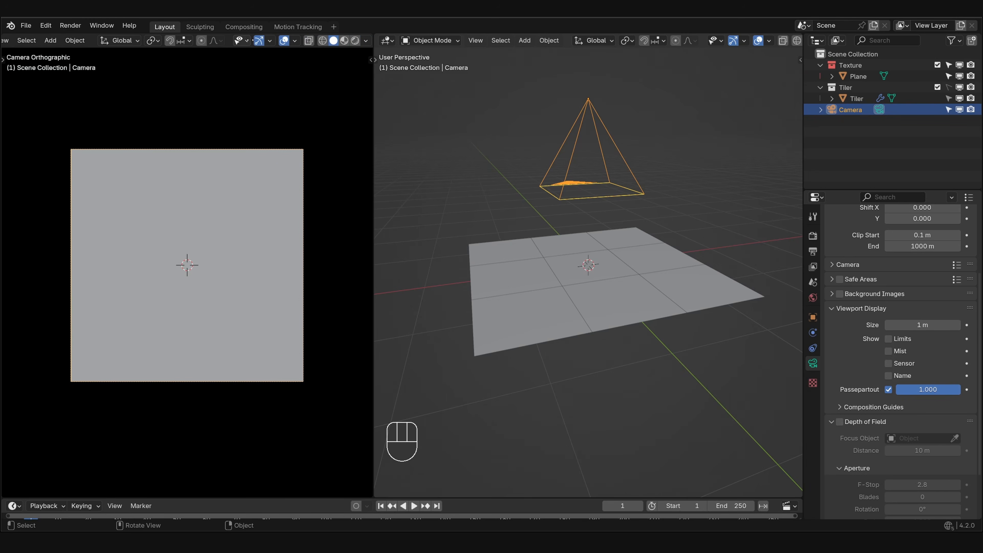
click(259, 41)
click(284, 41)
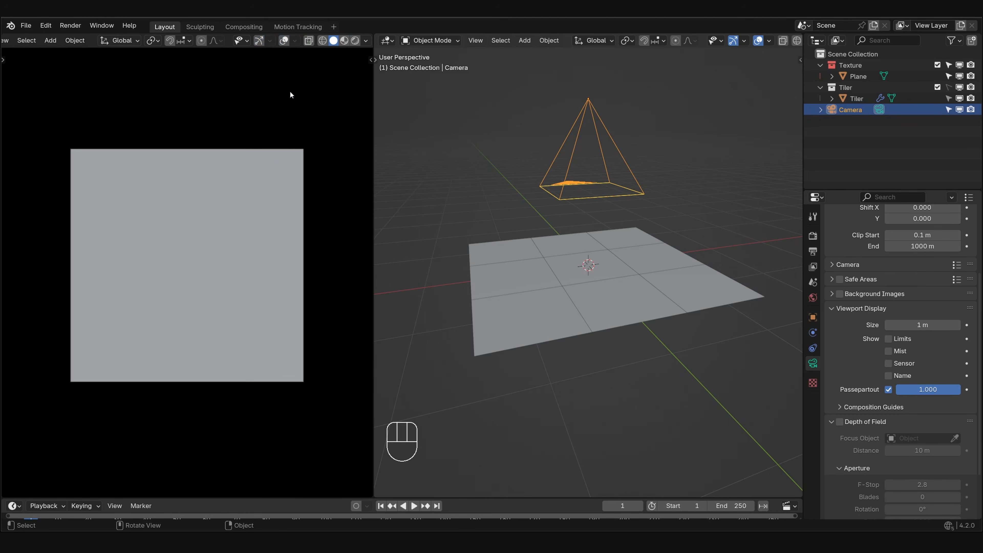
scroll(290, 93, up, 2)
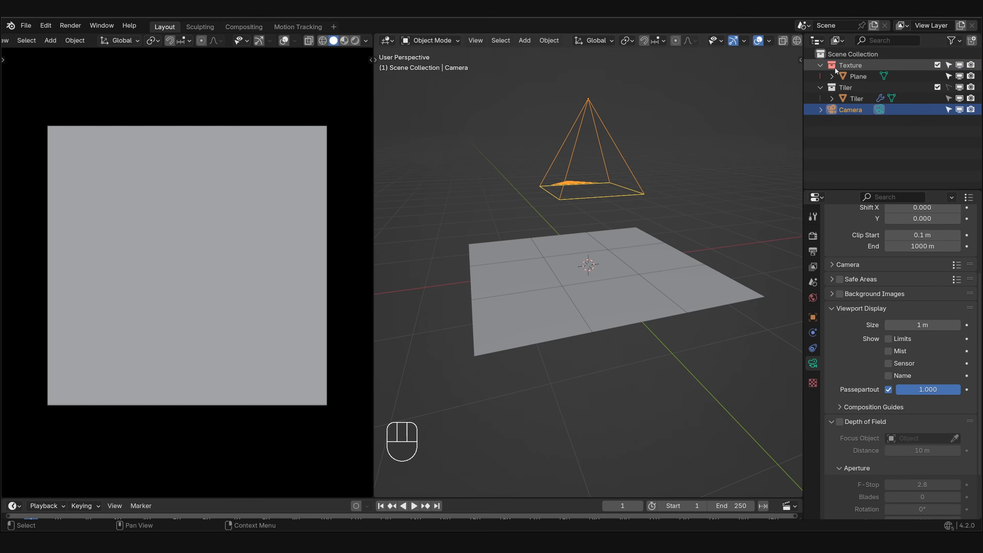
- Add a monkey mesh to the Texture collection and scale it down to fit well within the centre tile
click(856, 66)
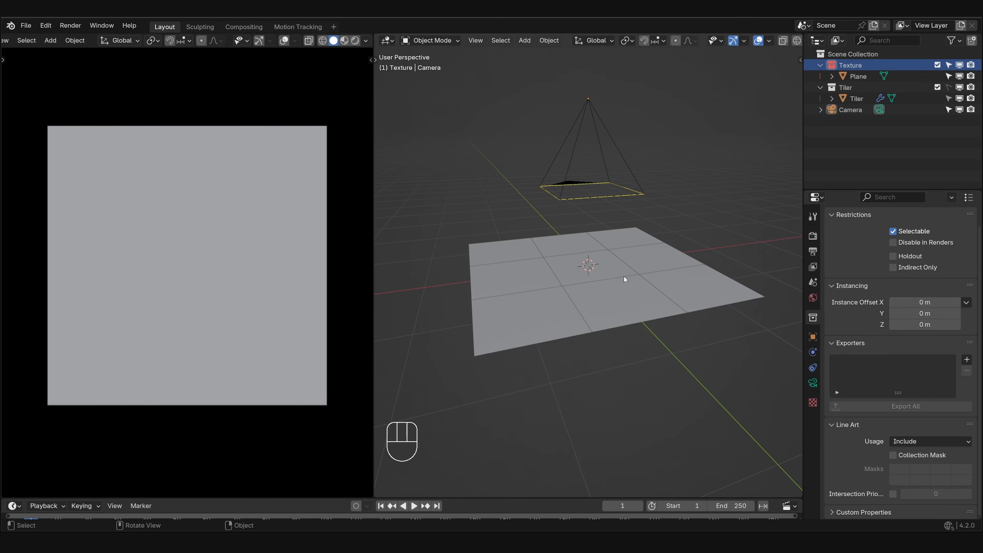
middle_drag(625, 275, 598, 268)
key(shift+a)
mouse_move(581, 104)
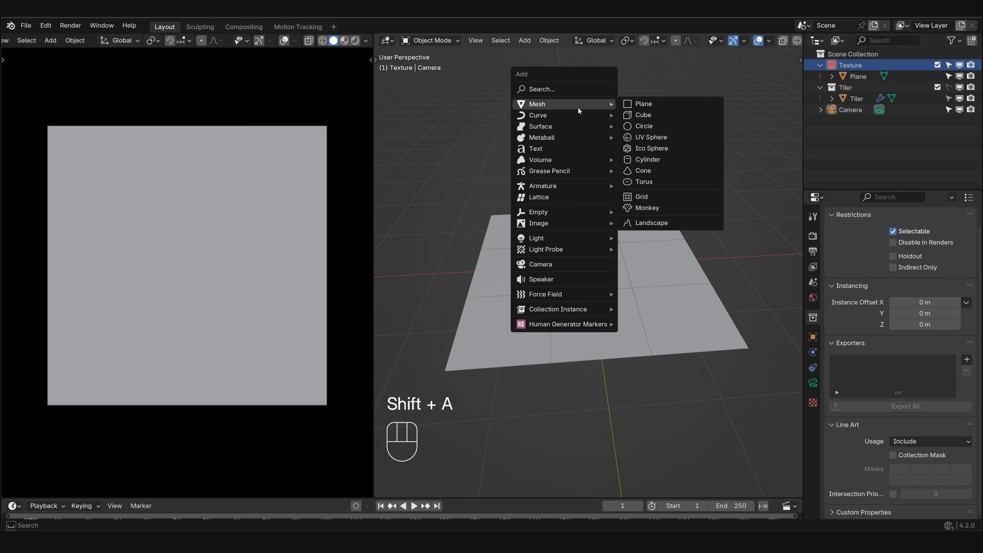
click(652, 209)
key(s)
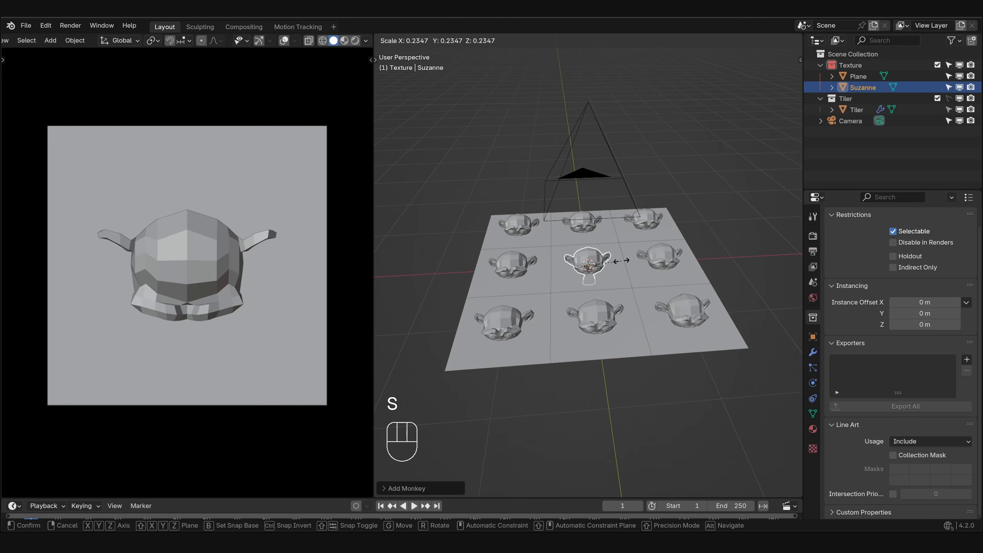
click(611, 265)
- Trackball-rotate the monkey to face the camera and move it across the centre tile's edge on the negative X side
key(r)
key(r)
click(216, 254)
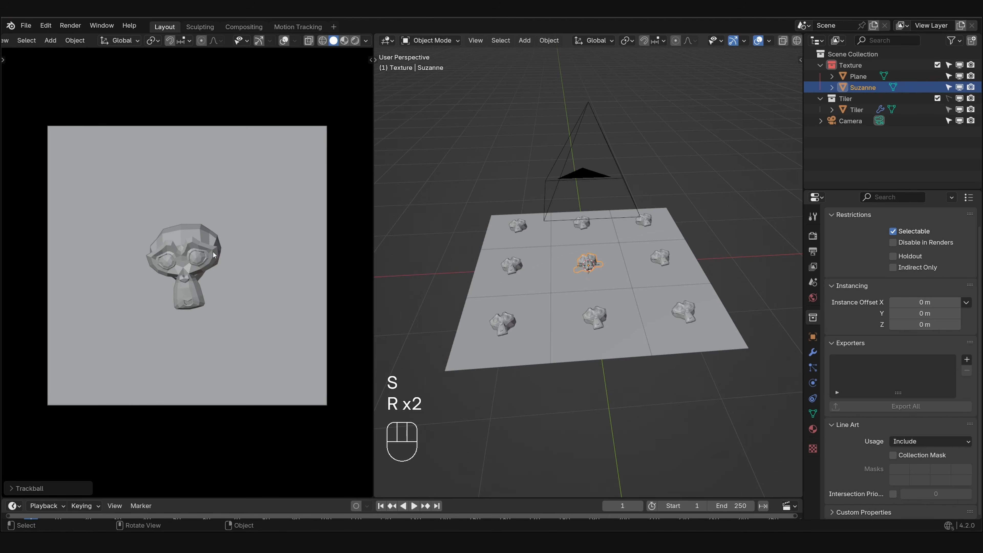
key(g)
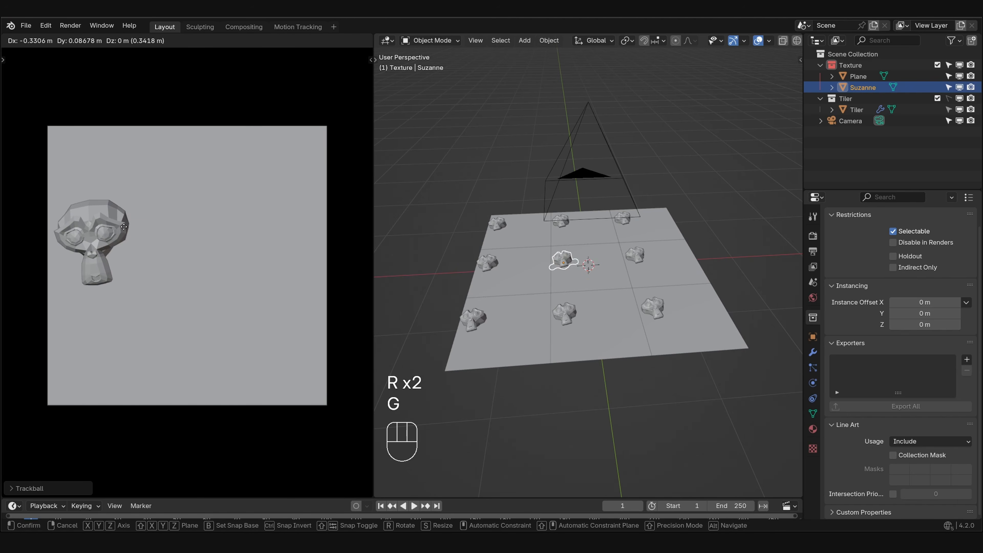
click(99, 227)
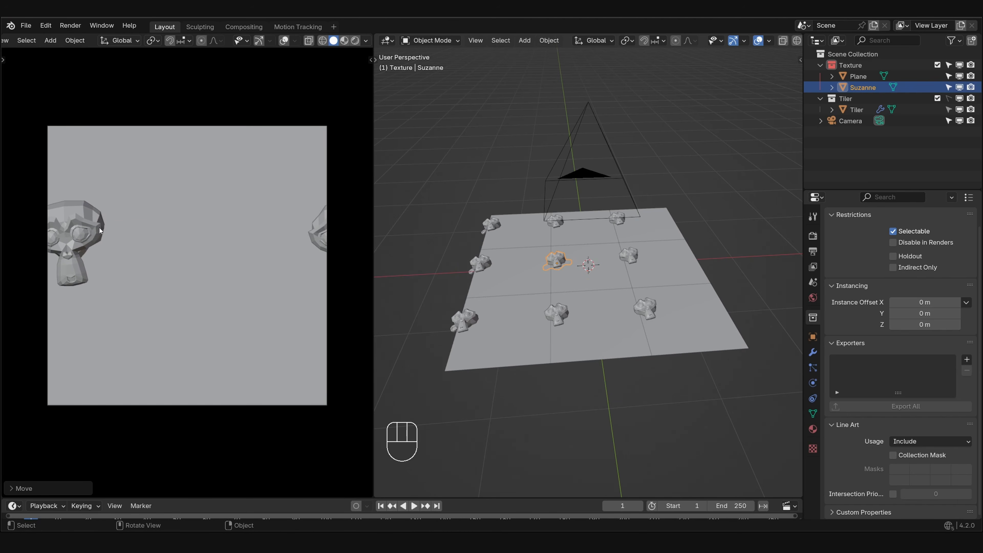
- Duplicate the monkey across the centre tile's far edge, and delete the copy
key(shift+d)
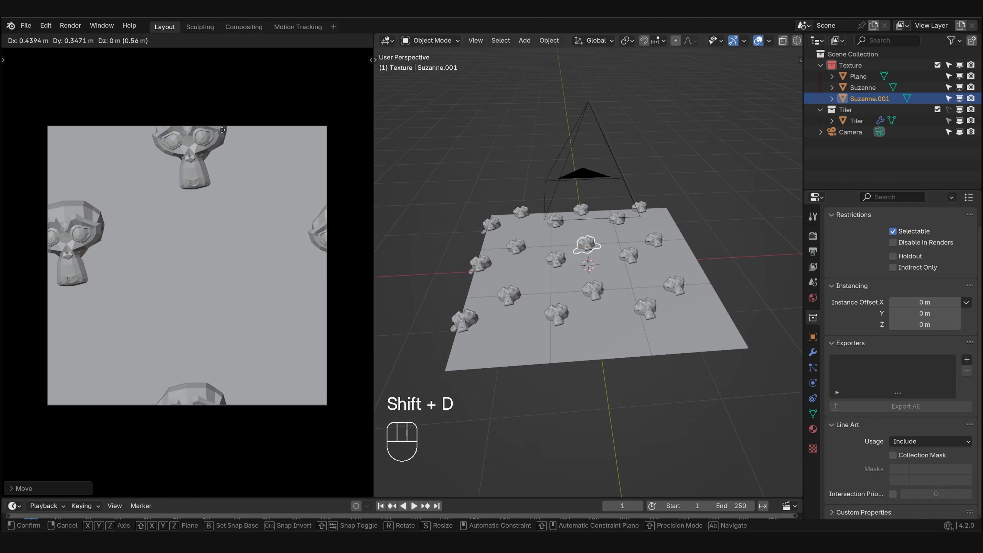
click(224, 122)
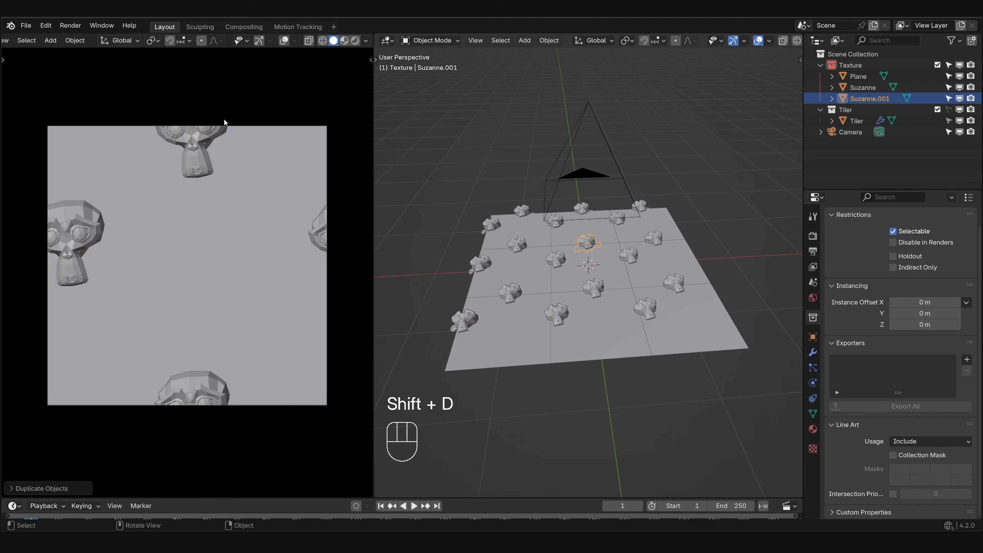
key(x)
click(219, 208)
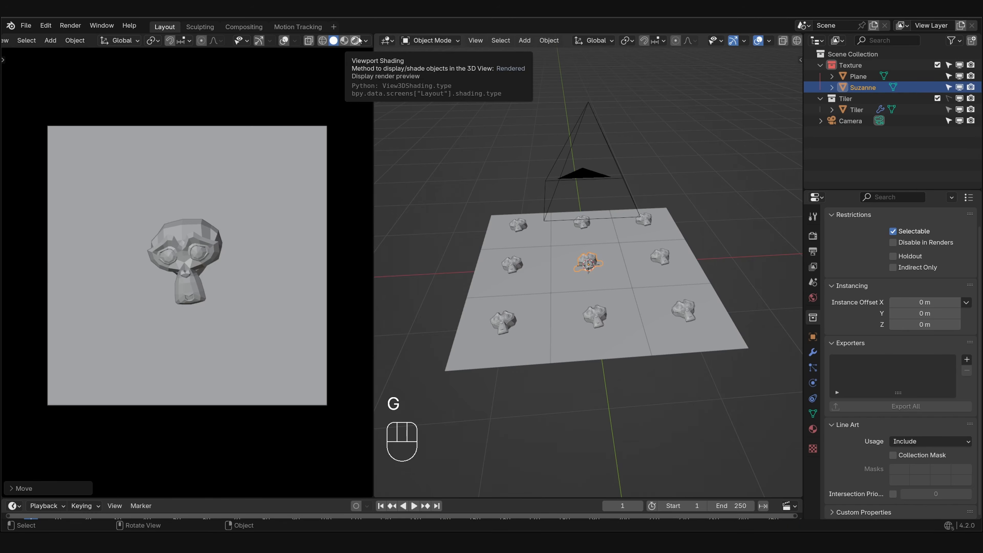
- Switch the camera viewport to rendered shading and split off a Shader Editor below it showing the World nodes
click(356, 40)
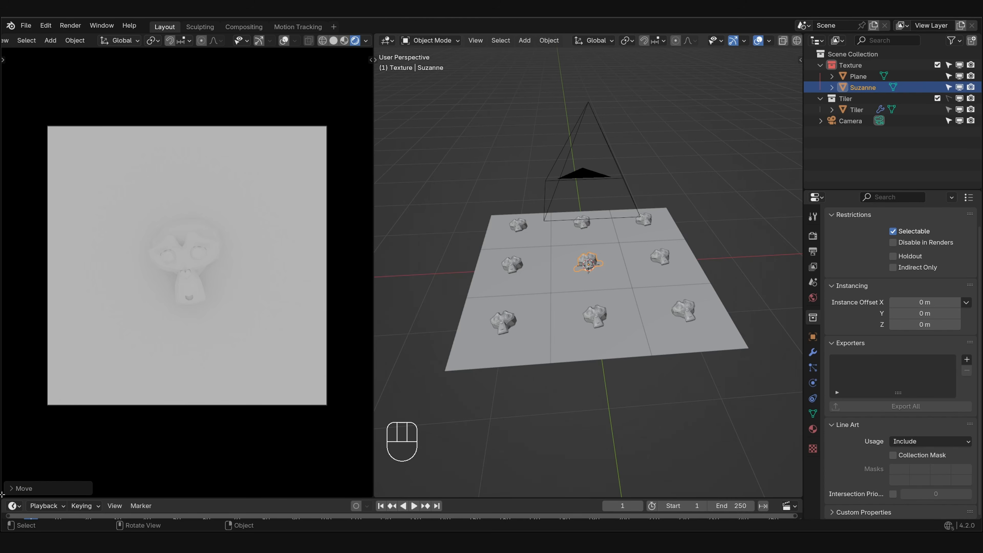
mouse_move(2, 495)
mouse_down()
mouse_move(116, 419)
mouse_move(232, 315)
mouse_up()
click(15, 324)
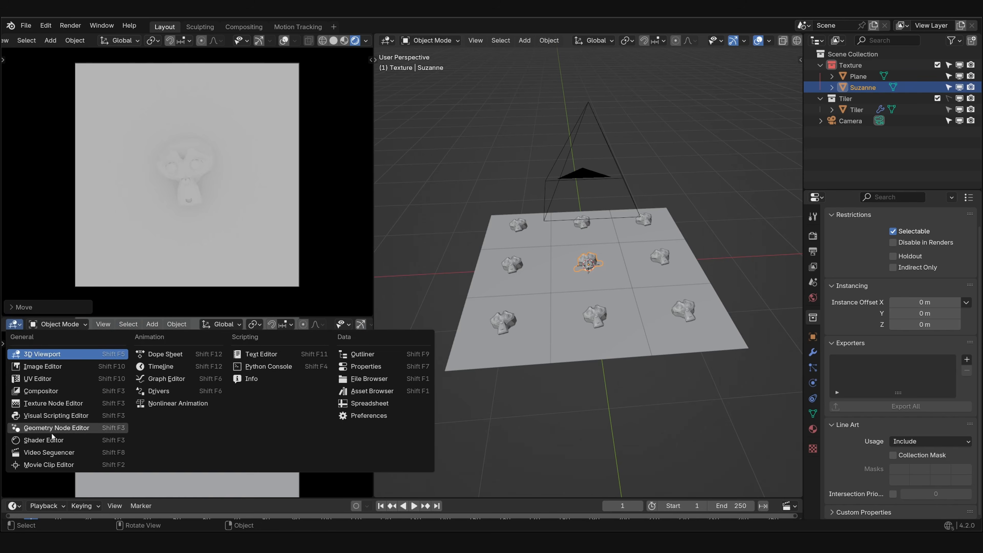
click(38, 426)
click(50, 324)
click(70, 358)
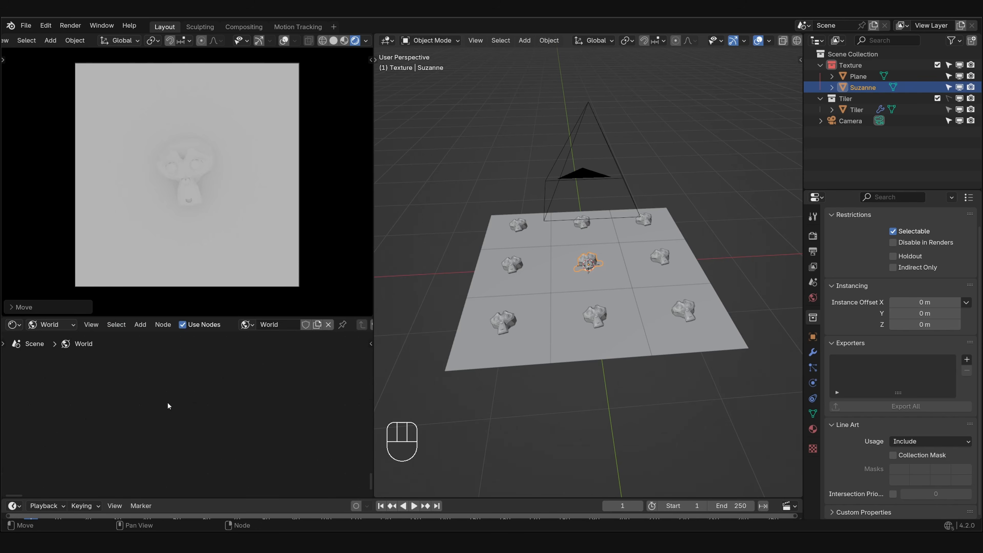
key(Home)
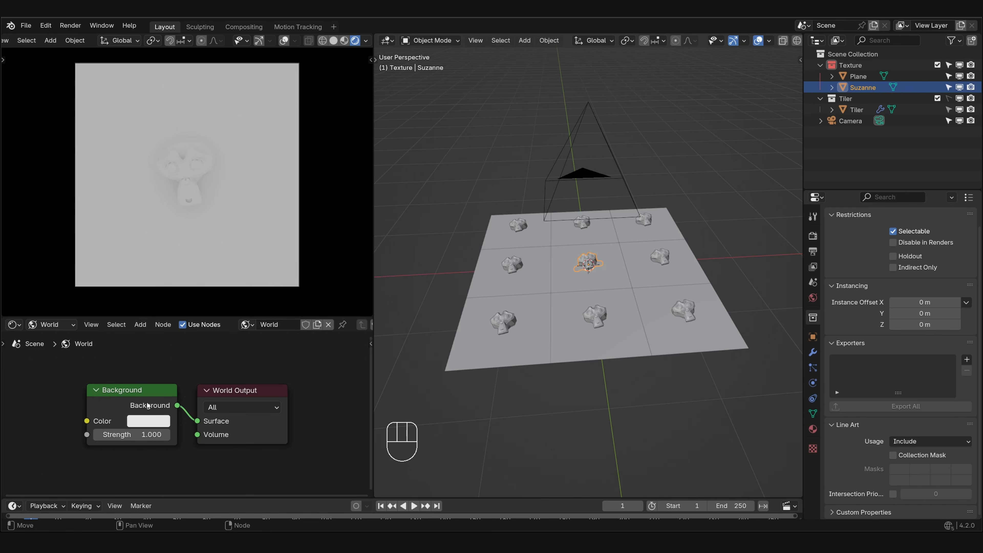
- Duplicate the Background node above the original and feed the copy from an Environment Texture with a mapping setup
drag(146, 397, 77, 437)
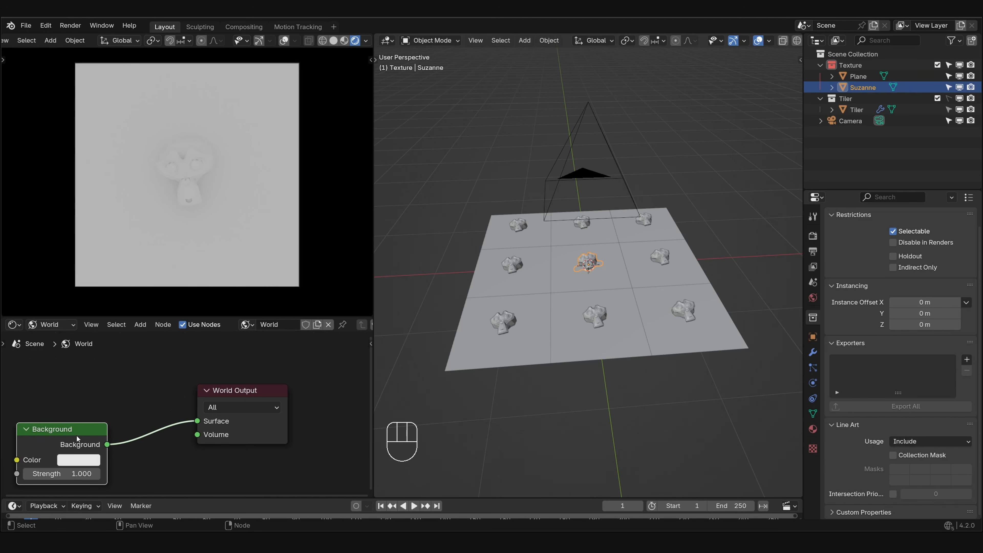
scroll(78, 433, down, 3)
middle_drag(70, 441, 148, 428)
key(shift+d)
click(158, 368)
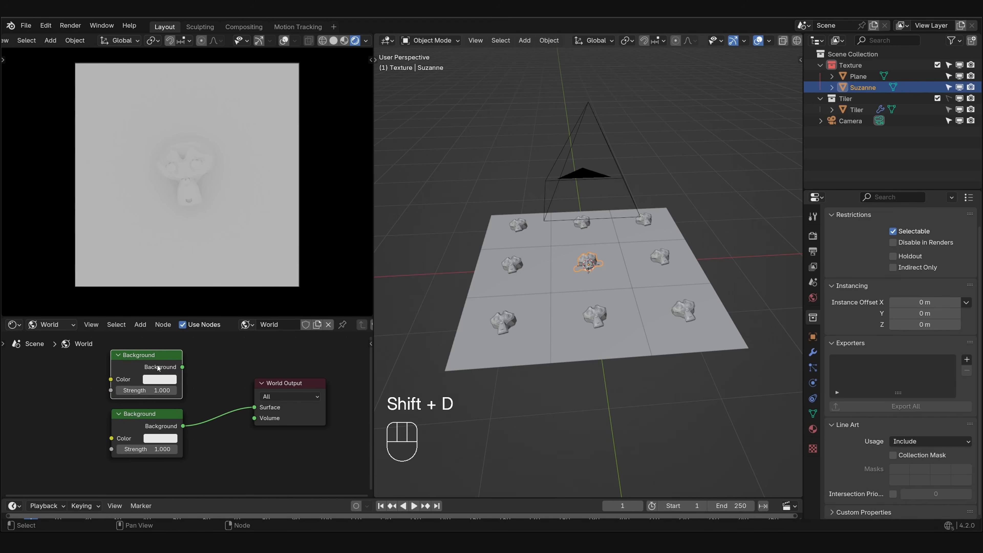
key(ctrl+t)
middle_drag(105, 374, 205, 389)
click(182, 362)
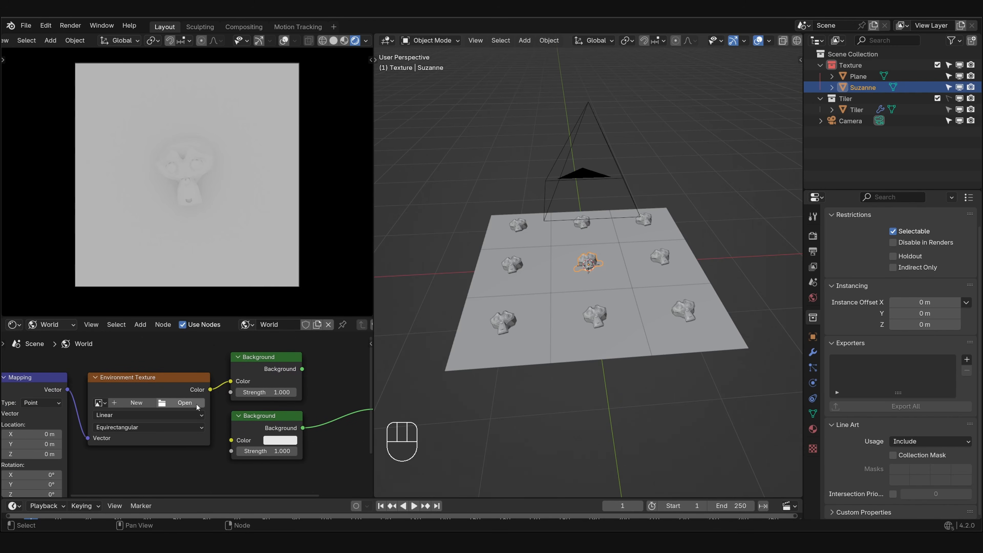
- Load panorama_map.hdr into the Environment Texture and connect its Background node to the World Output surface
click(184, 403)
scroll(619, 383, down, 5)
scroll(627, 310, down, 6)
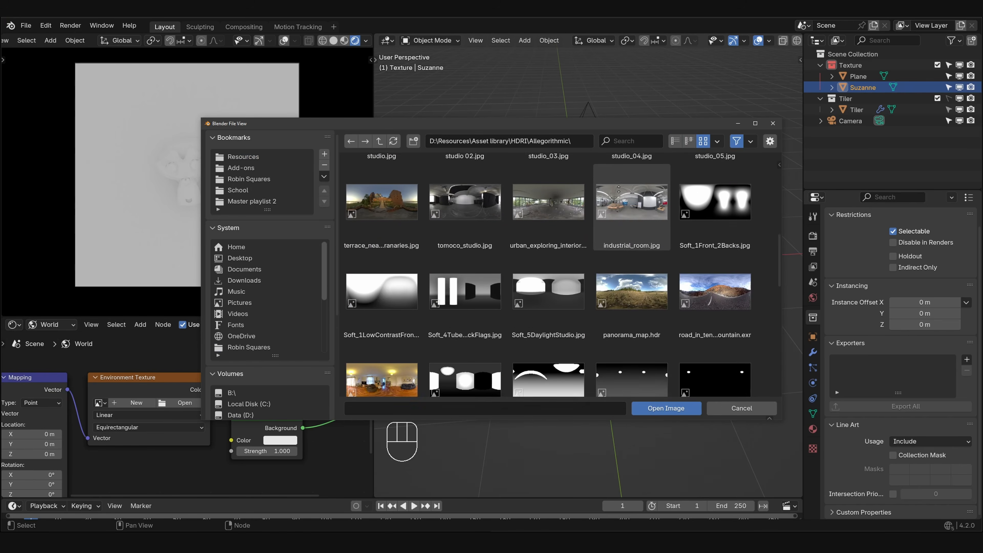
click(643, 216)
double_click(643, 216)
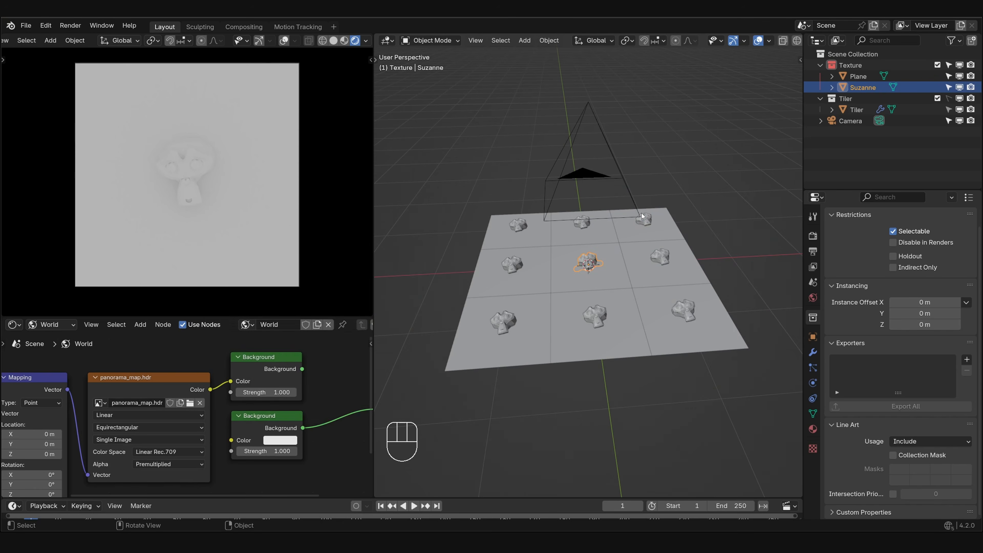
scroll(249, 411, down, 2)
drag(197, 379, 253, 411)
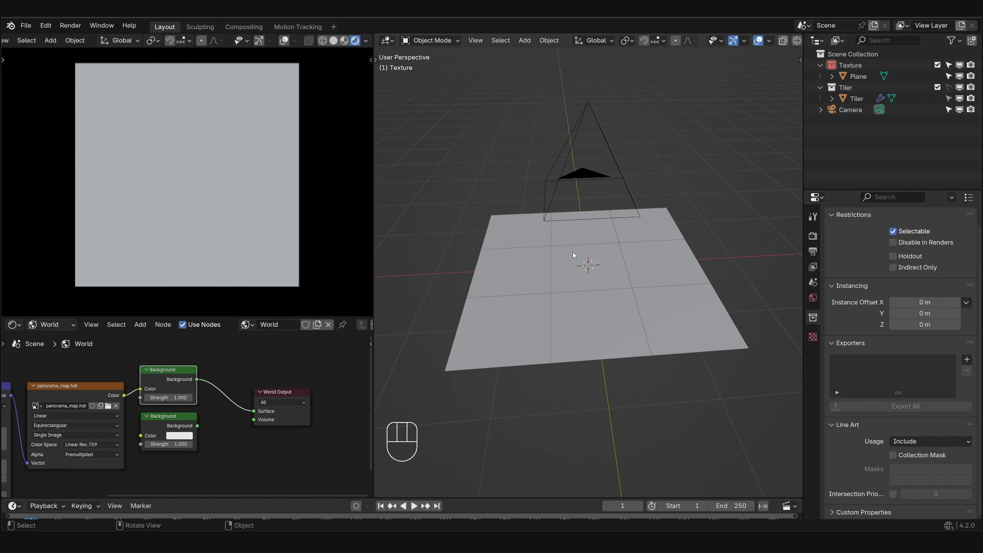
- Rename the centre plane as Ground
click(607, 277)
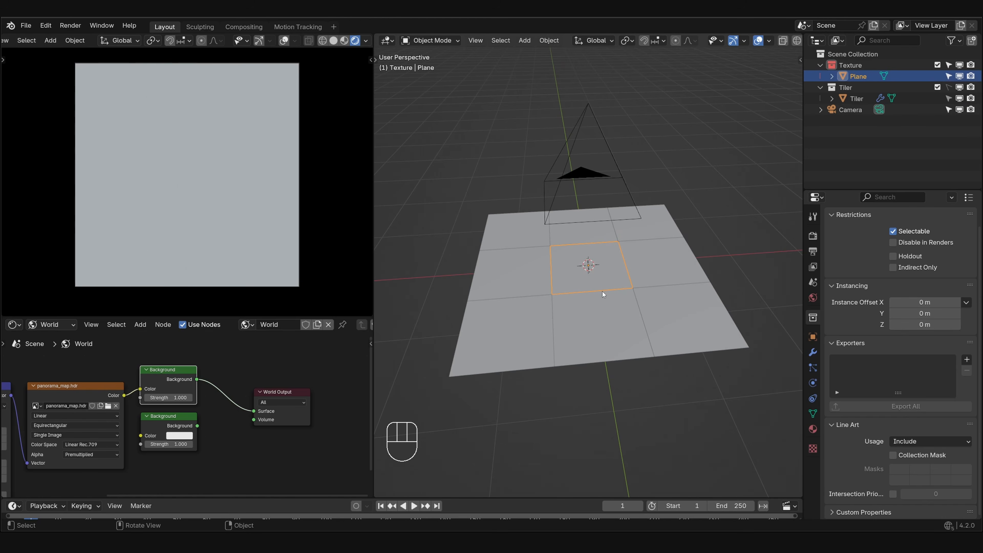
key(F2)
text(Groun)
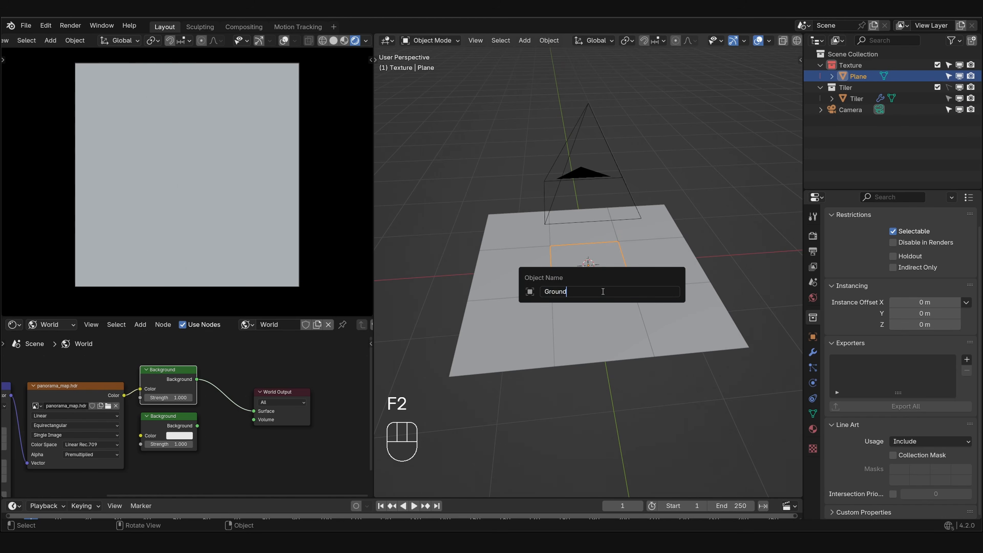
text(d)
key(Return)
- Create a new material named Dirt on the Ground plane
click(813, 429)
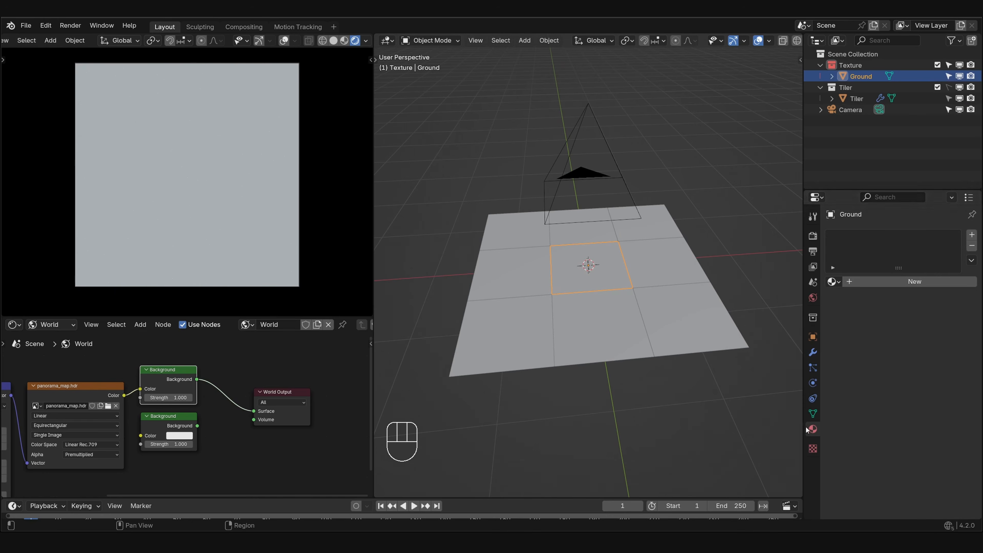
click(885, 278)
click(886, 278)
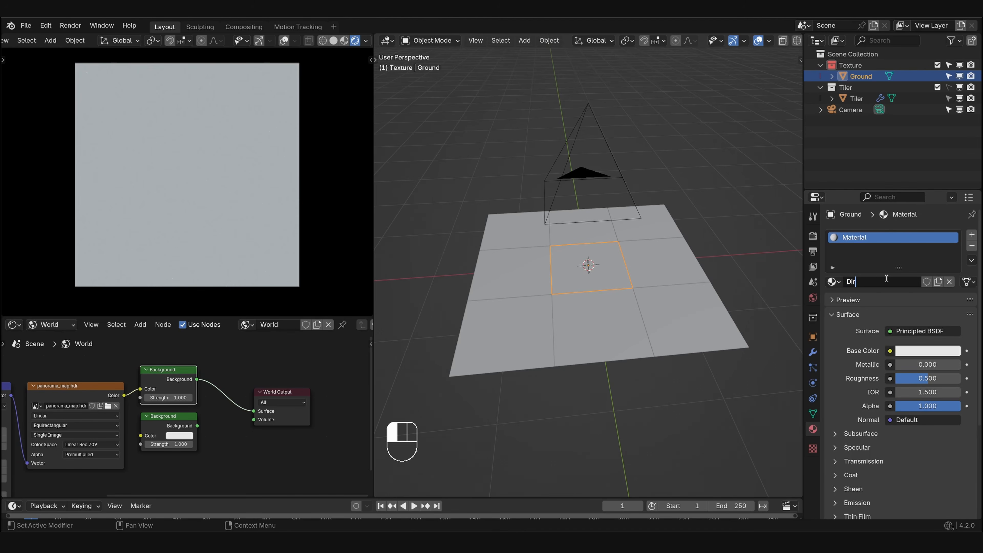
text(Dirt)
key(Return)
- Enlarge the Shader Editor and switch it from the World nodes to the object's material nodes
drag(57, 316, 112, 227)
click(50, 335)
click(66, 362)
- Bring the moss weed colour, roughness and normal images into the Dirt material and preview the colour image on the surface
scroll(174, 371, down, 1)
middle_drag(160, 399, 264, 363)
scroll(233, 359, up, 3)
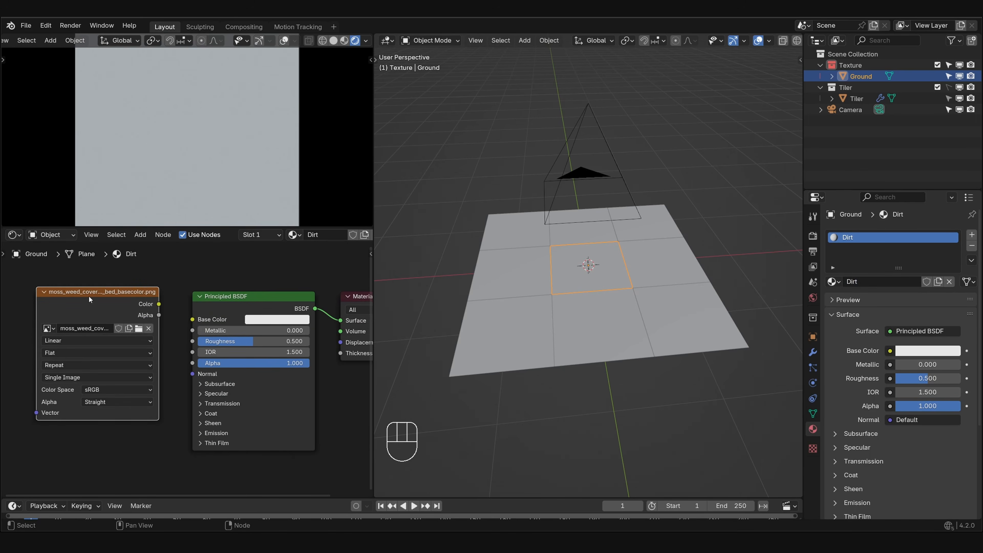
mouse_move(89, 297)
mouse_down()
mouse_move(78, 312)
mouse_move(90, 309)
mouse_up()
ctrl+shift+click(87, 313)
drag(125, 306, 193, 319)
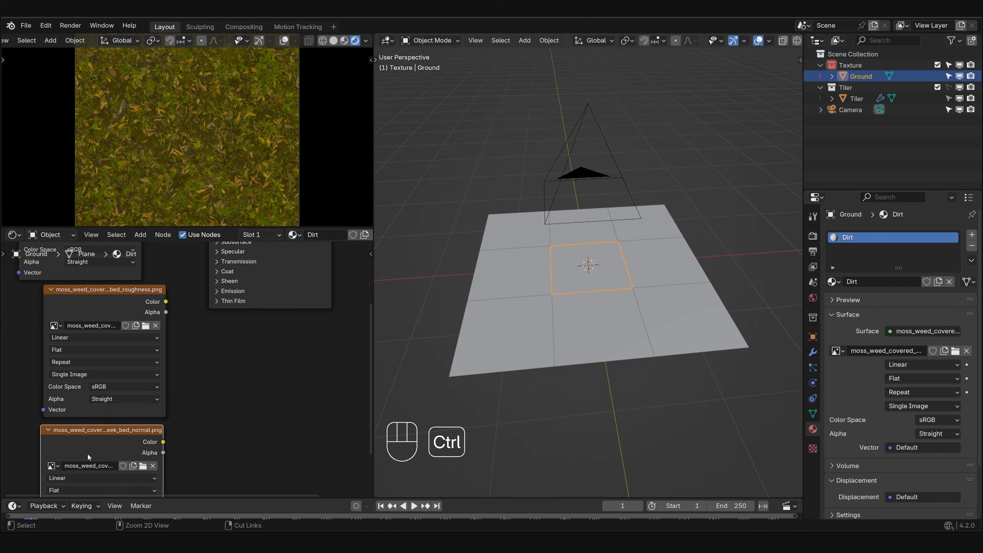
- Give the image textures a shared mapping setup and set the roughness and normal images to Non-Color
click(215, 417)
click(291, 476)
middle_drag(268, 303, 206, 338)
mouse_move(183, 390)
mouse_down()
mouse_move(204, 388)
mouse_move(194, 390)
mouse_up()
- Add a Normal Map node fed by the normal image's colour
text(nor)
key(Return)
text(xnor)
click(223, 426)
click(229, 418)
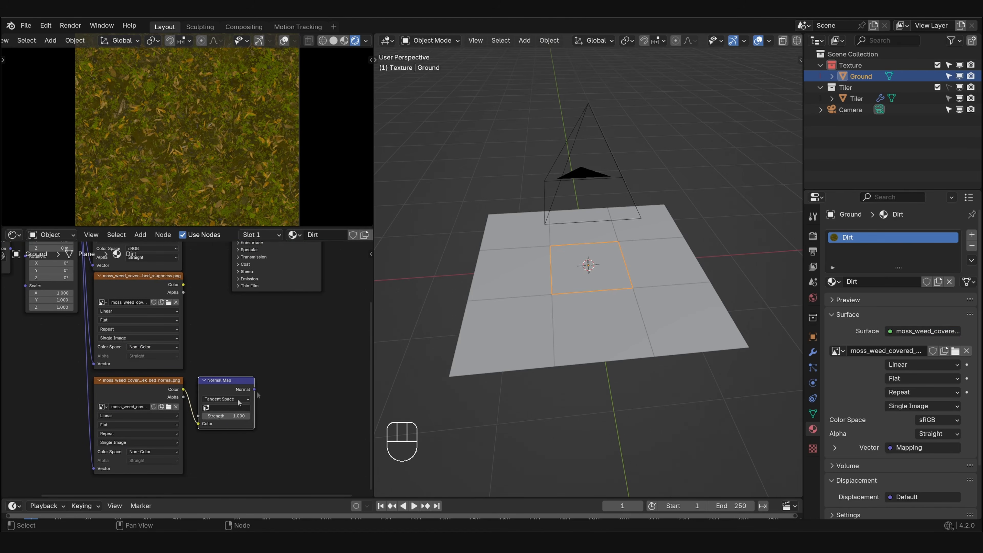
- Connect the colour image, roughness image and Normal Map to the Principled BSDF, and reposition the shader node
middle_drag(239, 402, 225, 439)
drag(241, 426, 219, 272)
middle_drag(218, 272, 209, 349)
drag(160, 399, 266, 317)
scroll(158, 342, down, 2)
key(g)
ctrl+click(305, 360)
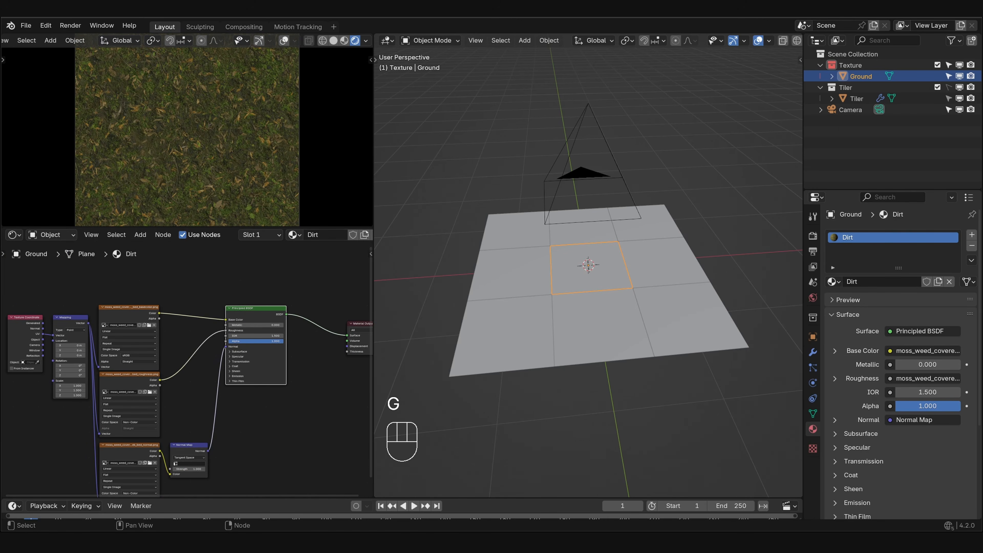
- Add the moss weed height image below the normal texture and set it to Non-Color
drag(171, 427, 258, 458)
middle_drag(271, 467, 248, 336)
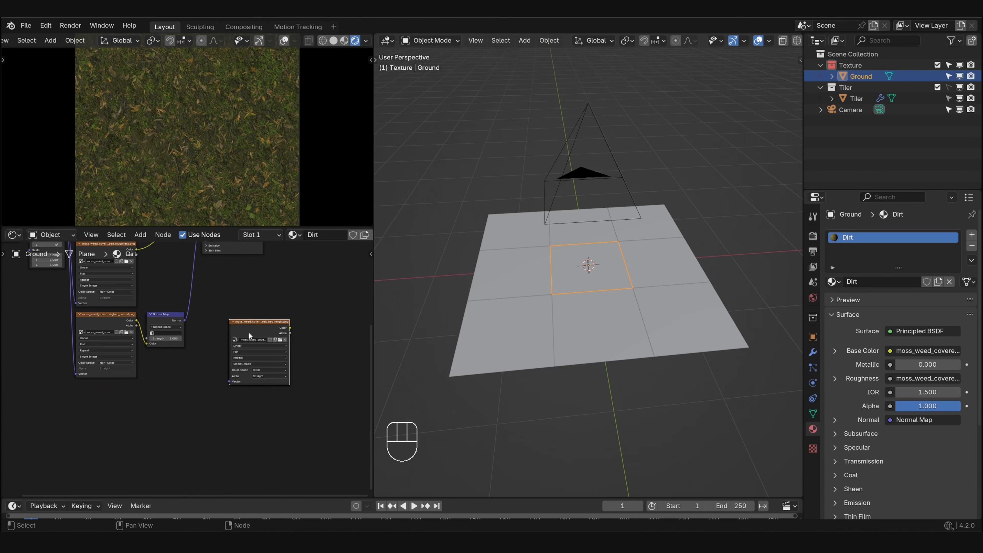
drag(248, 335, 97, 400)
scroll(185, 370, up, 4)
drag(117, 406, 160, 405)
ctrl+click(183, 389)
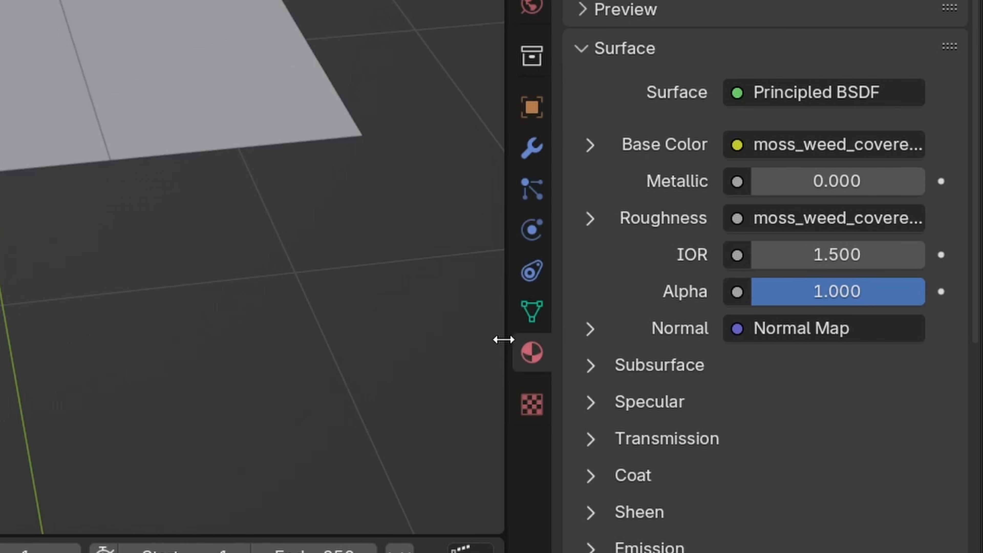
- Set the Dirt material's surface displacement method to Displacement and Bump
drag(761, 412, 743, 412)
scroll(626, 419, down, 6)
click(605, 424)
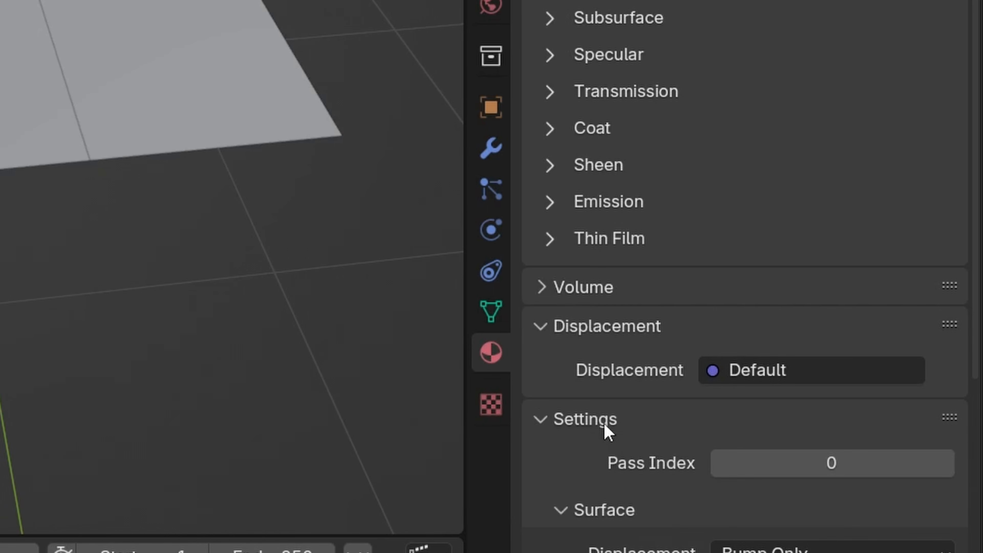
scroll(619, 349, down, 8)
click(795, 160)
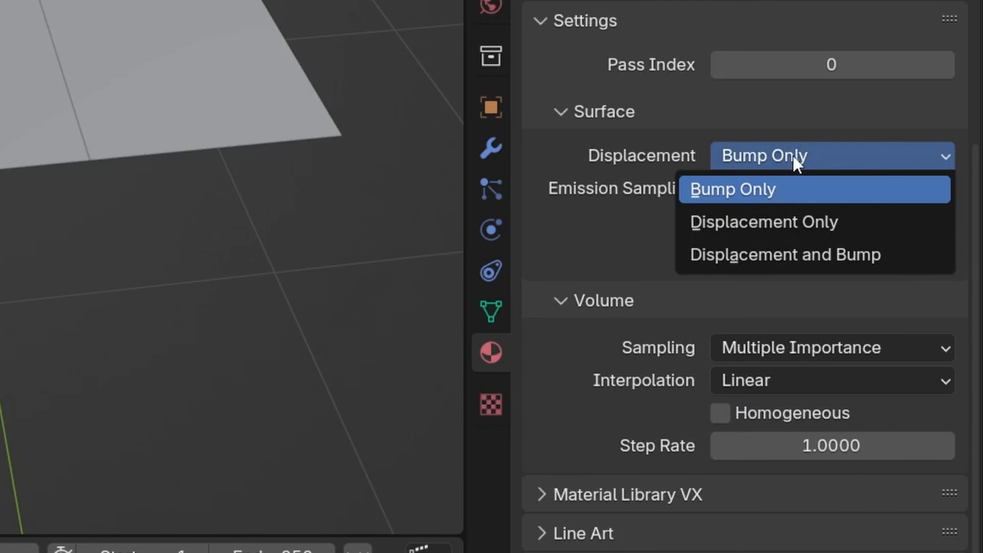
click(828, 256)
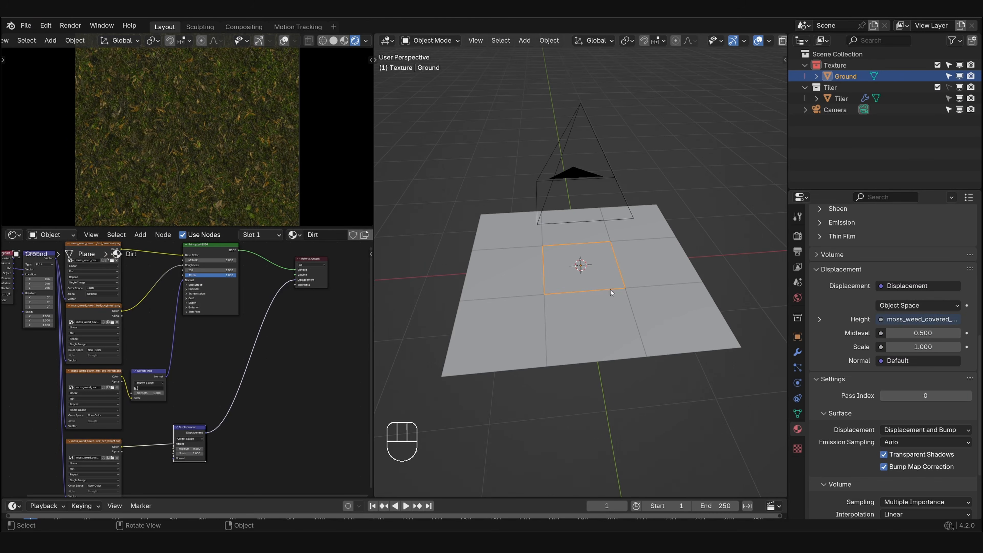
- Add a Subdivision modifier to the Ground plane and set it to Simple
click(797, 352)
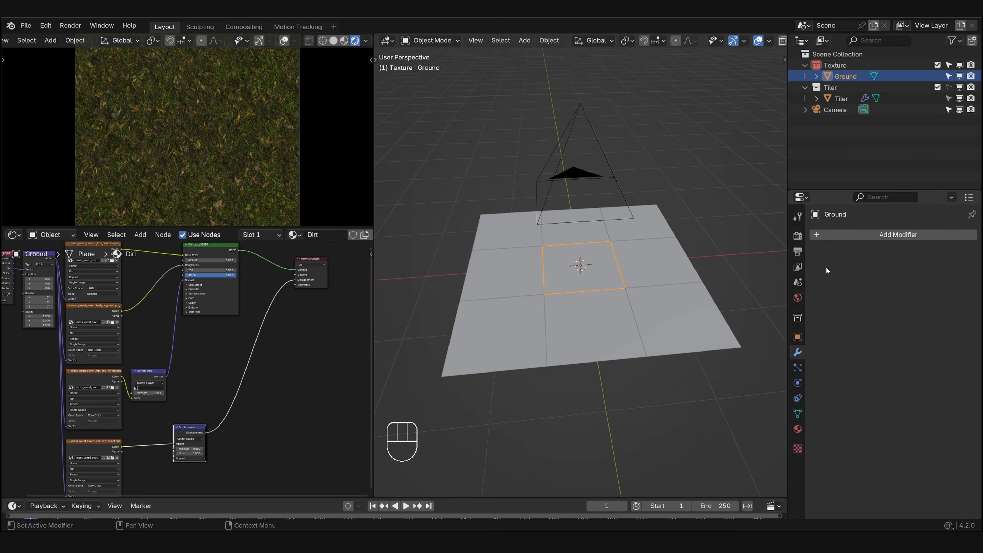
click(835, 233)
click(837, 236)
key(Return)
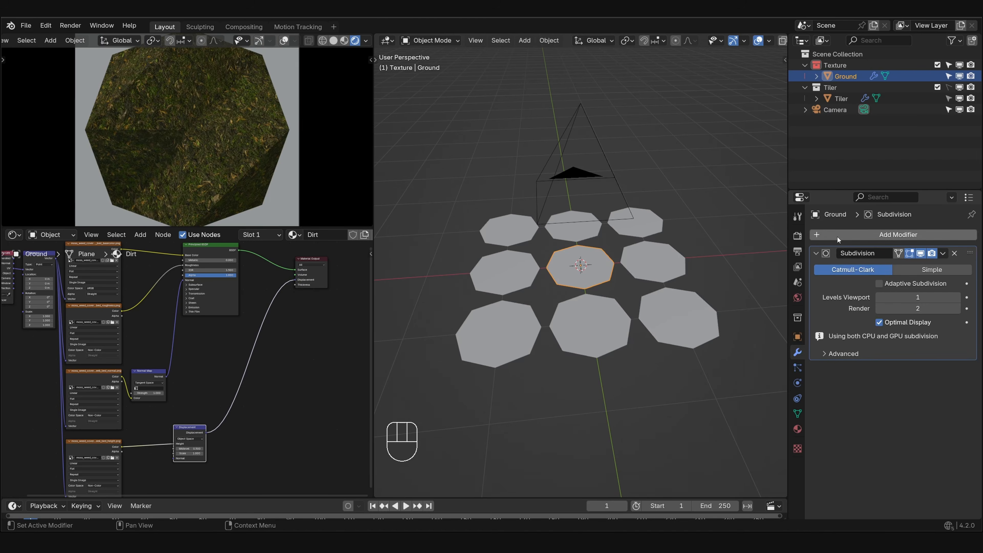
click(911, 271)
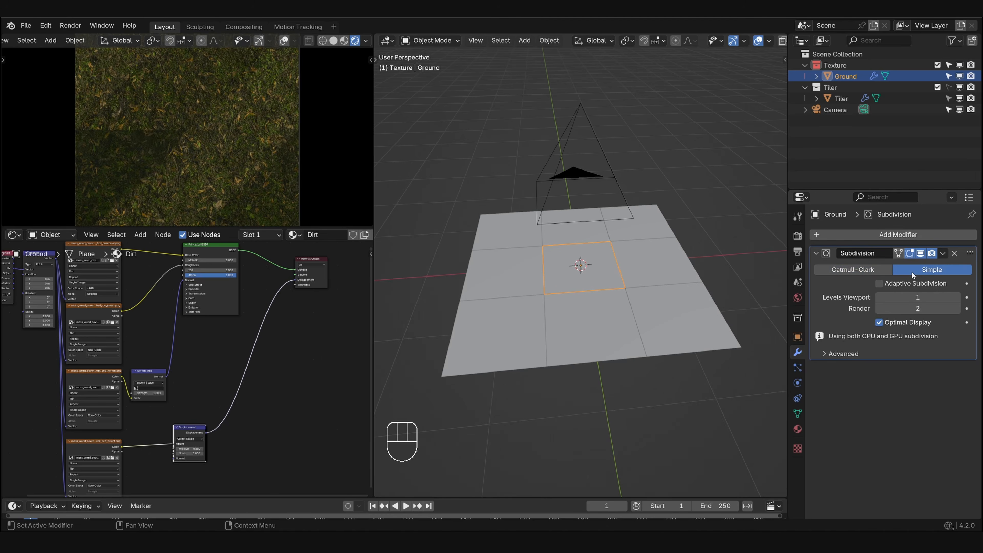
- Set the Subdivision modifier's viewport and render levels to 8
click(934, 296)
key(Return)
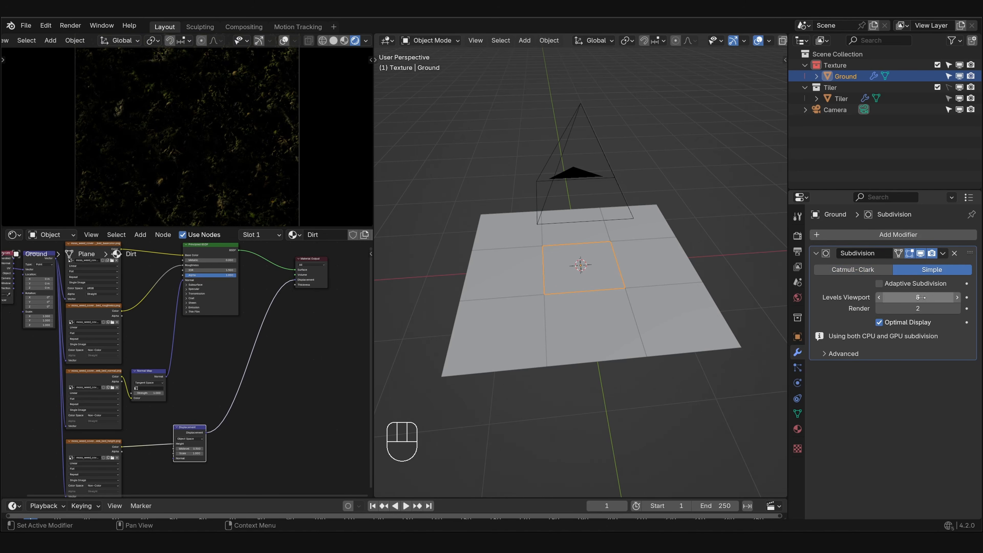
click(919, 308)
text(8)
key(Return)
- Set the Displacement node's scale to 0.01
middle_drag(228, 134, 200, 82)
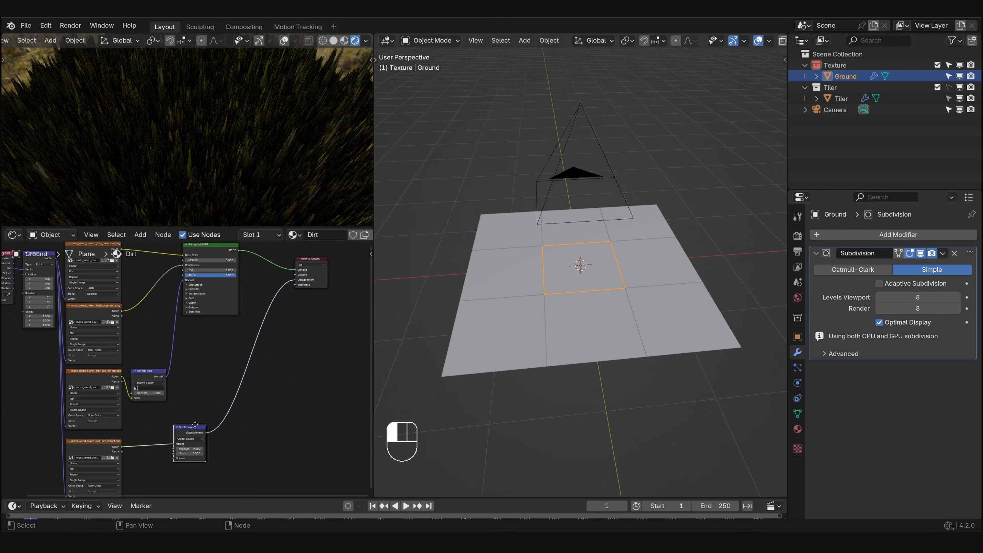
ctrl+drag(195, 425, 246, 368)
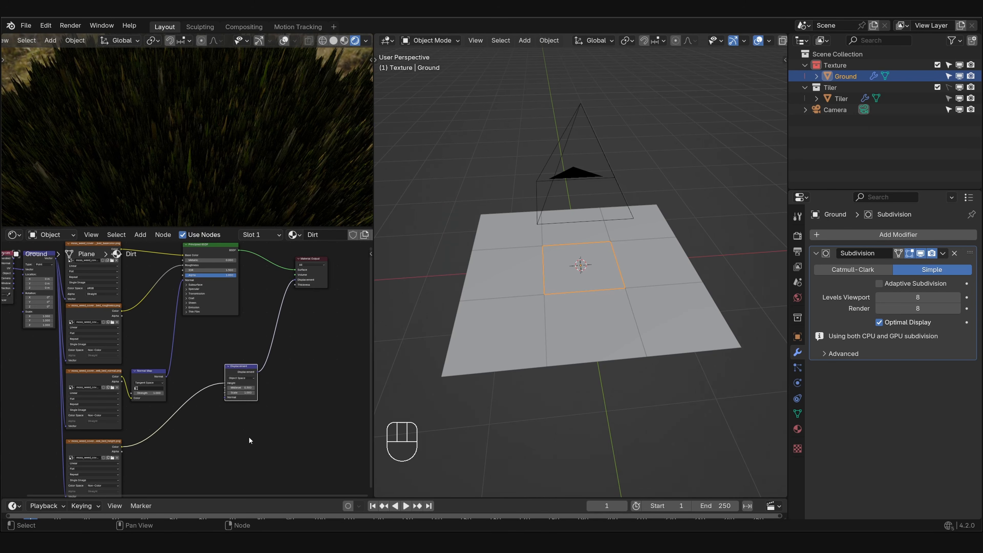
scroll(263, 414, up, 3)
double_click(221, 371)
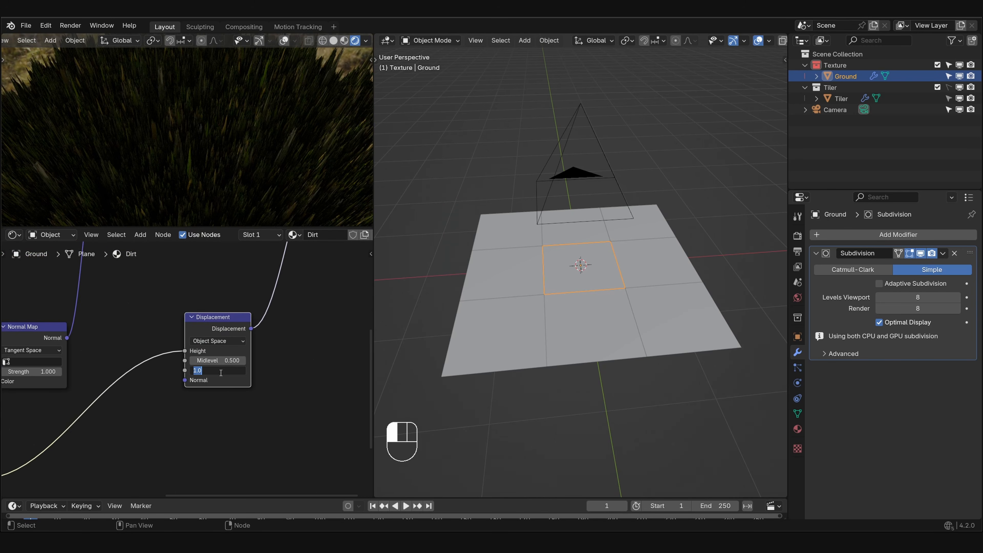
text(.01)
key(Return)
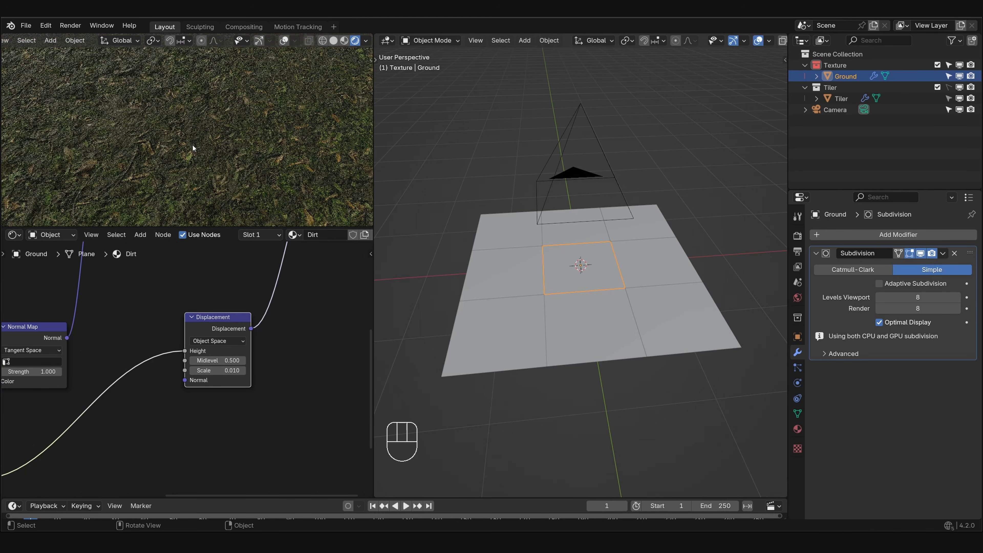
- Check the displaced ground at a low angle, and move the Displacement node down towards the height texture
middle_drag(192, 144, 159, 100)
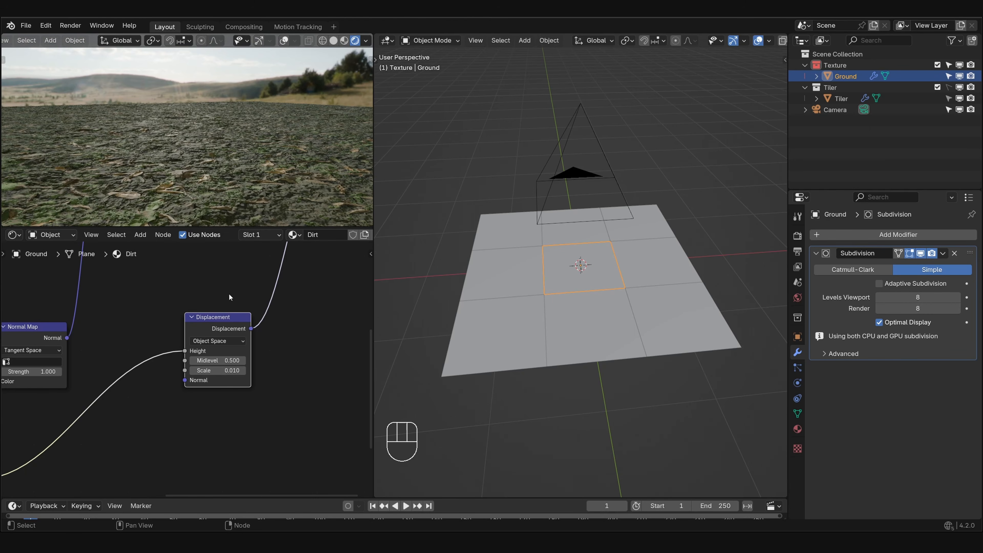
scroll(188, 368, down, 4)
drag(211, 340, 196, 374)
drag(196, 373, 196, 374)
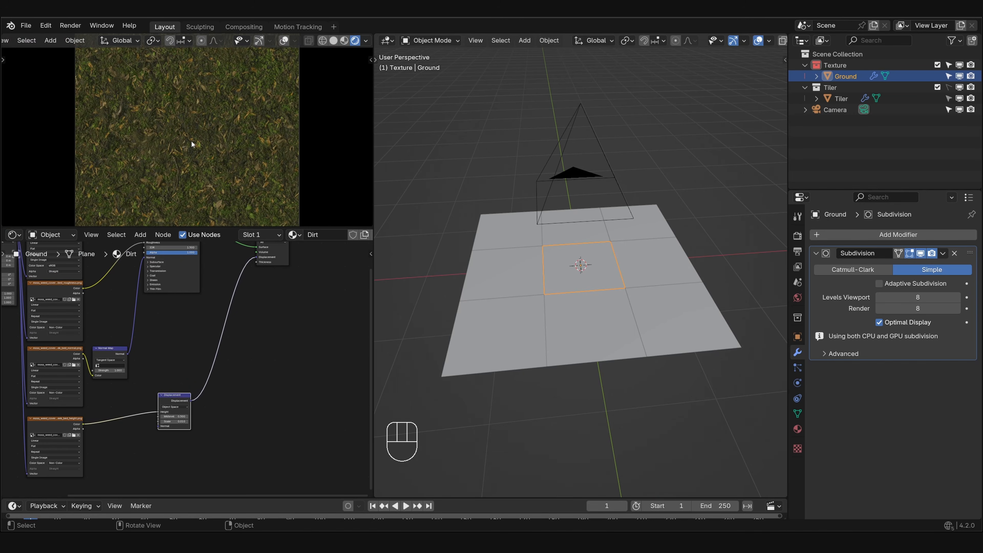
- Move the Texture Coordinate and Mapping nodes of the Dirt material down and away from the image textures
middle_drag(154, 267, 274, 334)
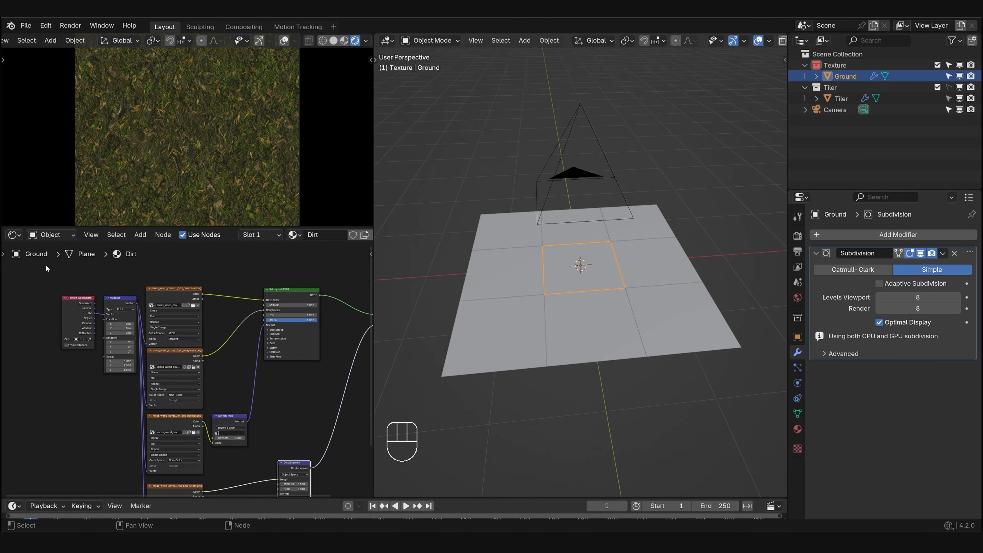
drag(47, 268, 120, 329)
key(g)
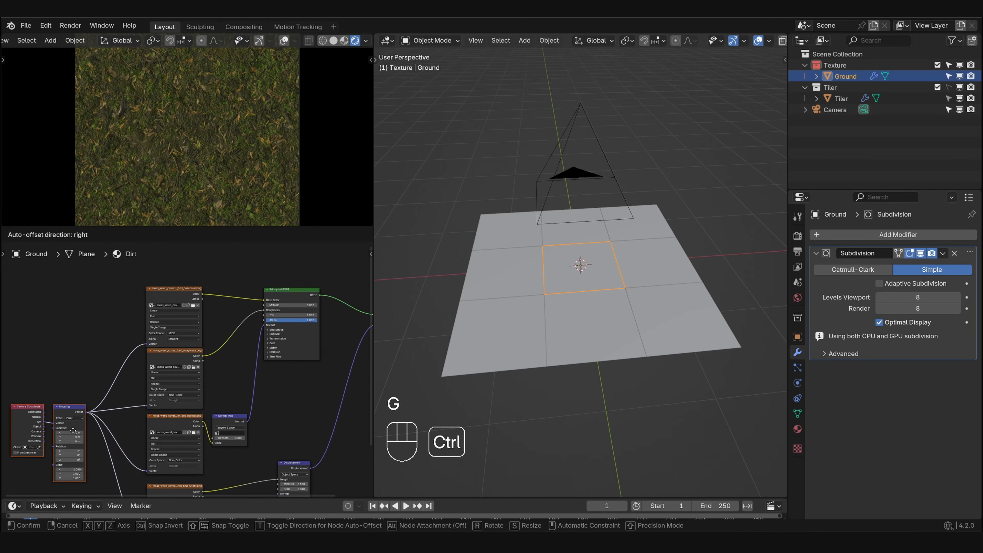
ctrl+click(73, 439)
- Set the Mapping node's scale to 1.5 on X, Y and Z
middle_drag(96, 396, 151, 352)
middle_drag(138, 426, 183, 375)
scroll(164, 345, up, 4)
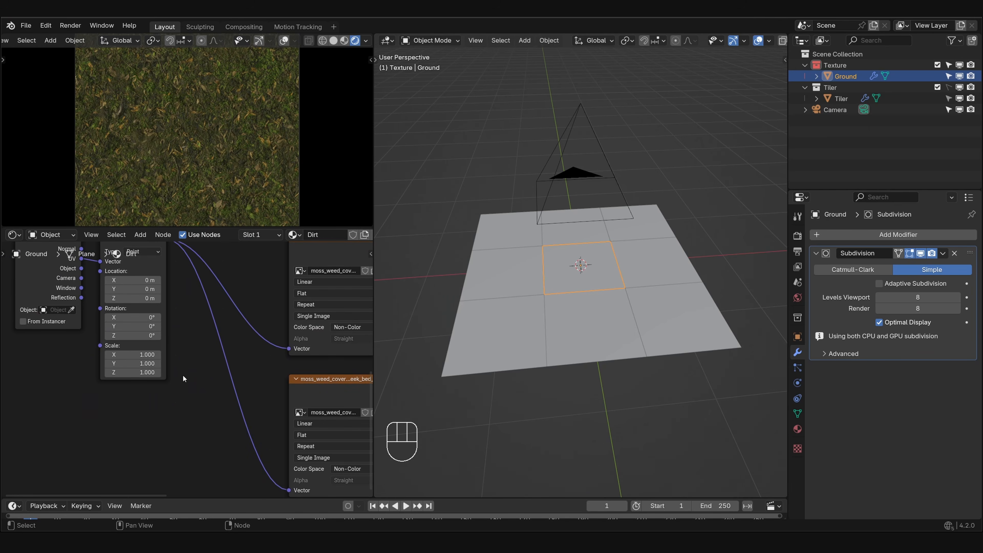
drag(146, 355, 146, 373)
text(1)
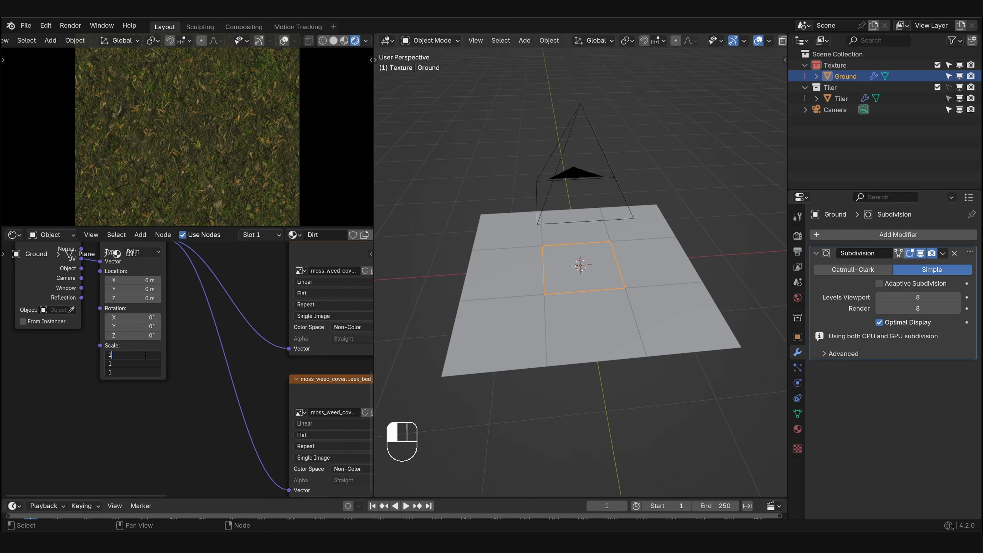
text(.5)
key(Return)
- Check the ground's texture up close, and set the Mapping node's scale to 2 on X, Y and Z
middle_drag(140, 163, 205, 136)
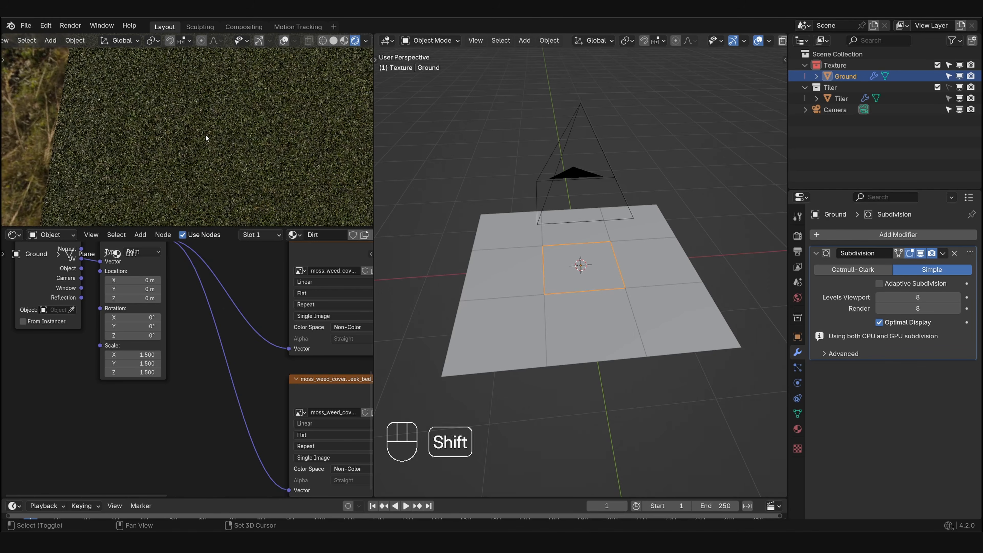
scroll(181, 144, up, 6)
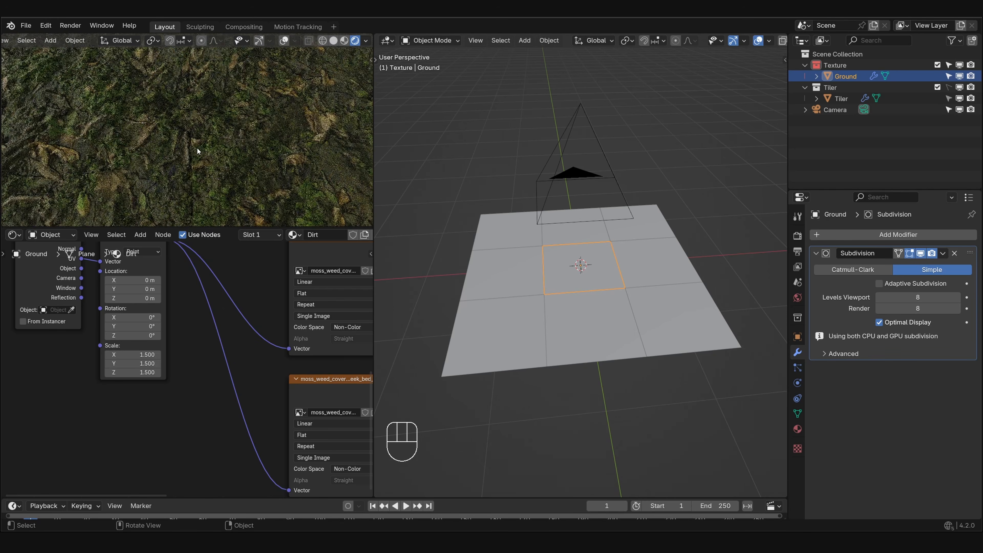
scroll(197, 151, up, 5)
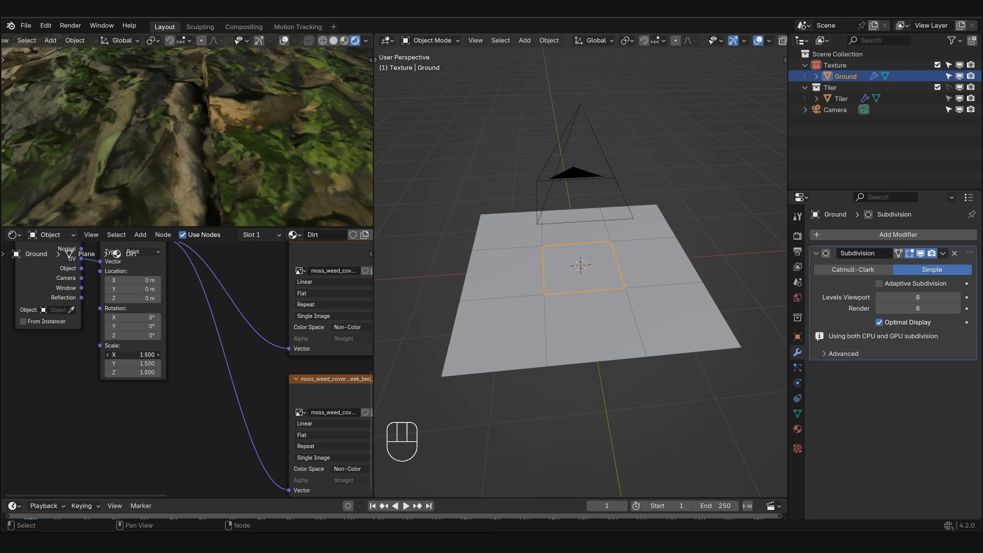
drag(138, 355, 139, 357)
key(Return)
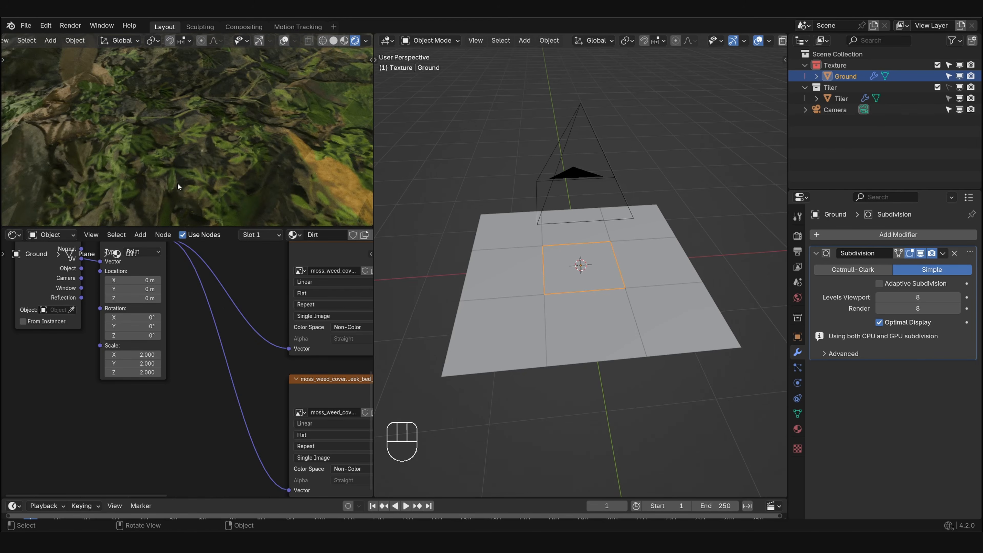
- Shade the Ground plane smooth and return the rendered preview to the camera view
right_click(564, 266)
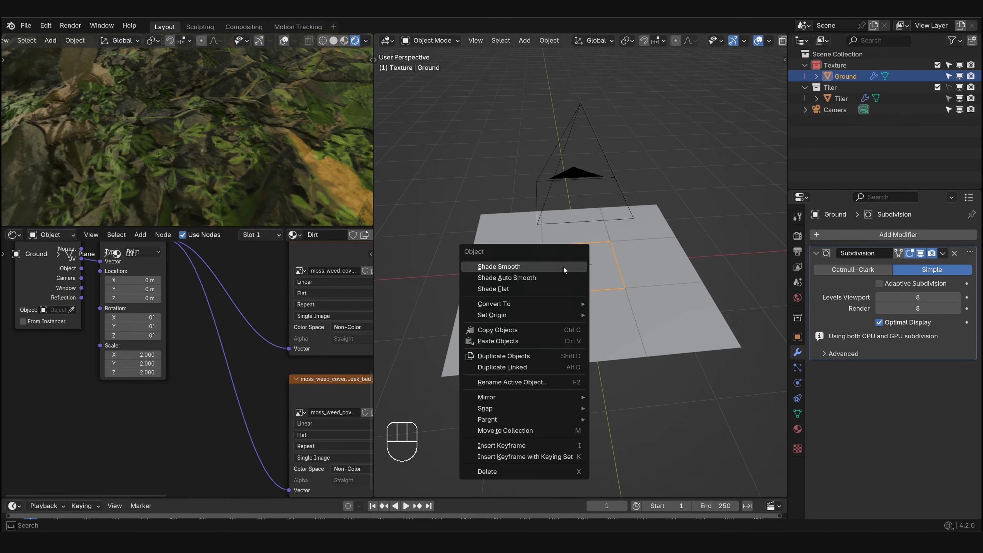
click(563, 266)
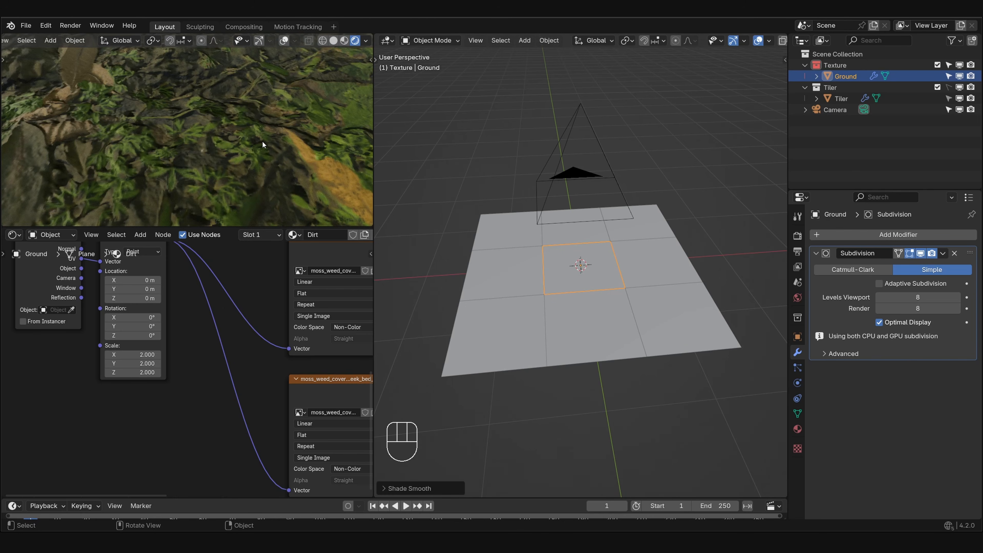
key(KP_0)
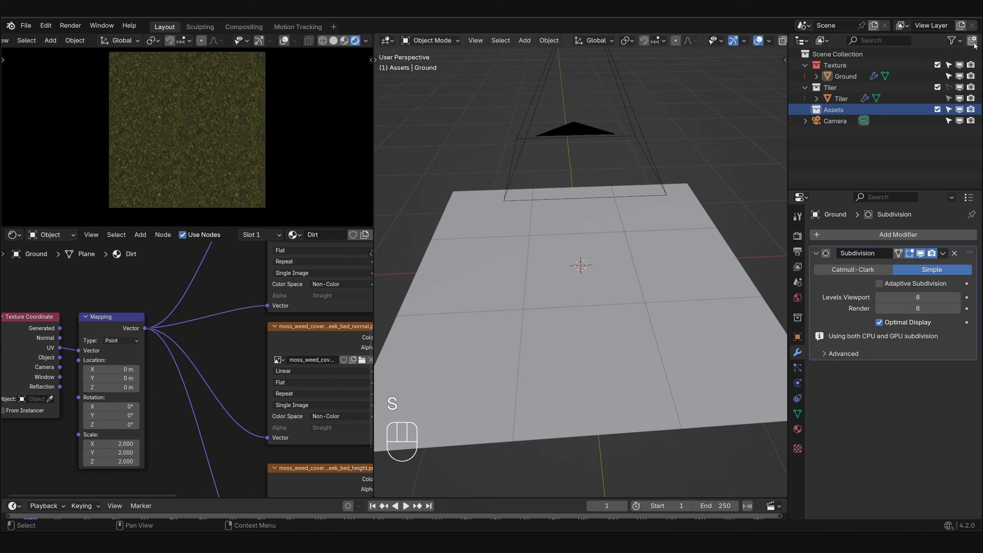
- Create an Assets collection containing a nested collection named Cobblestone
click(973, 40)
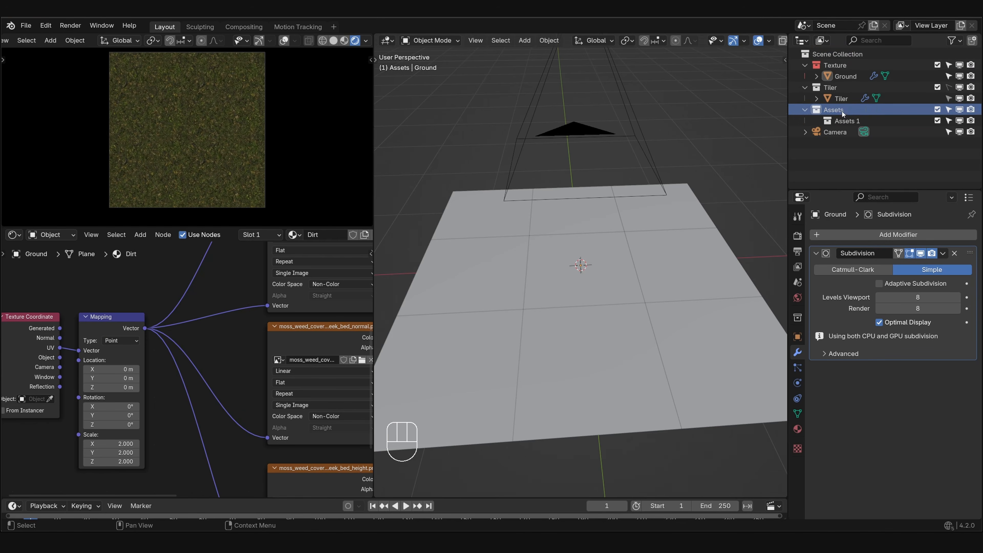
double_click(848, 121)
text(Cobblestone)
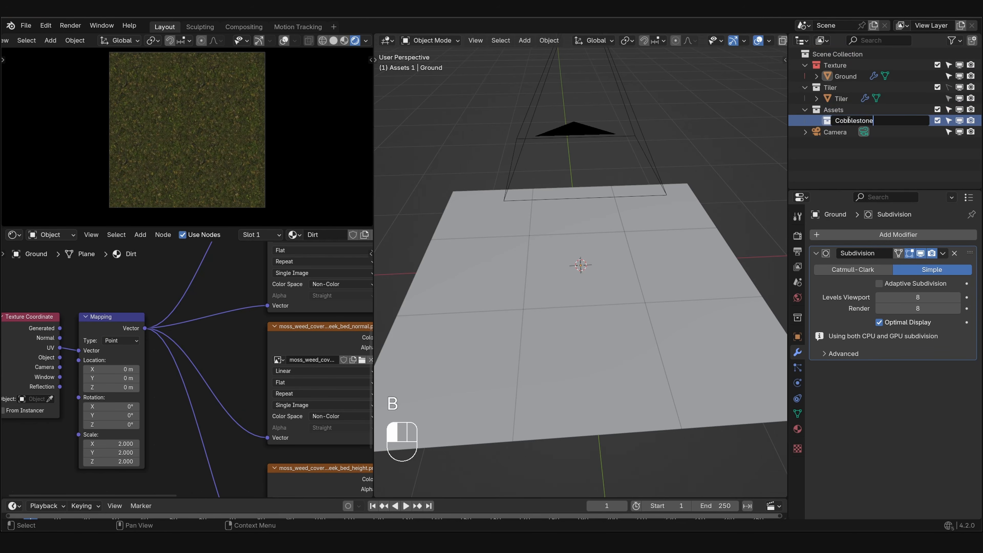
key(Return)
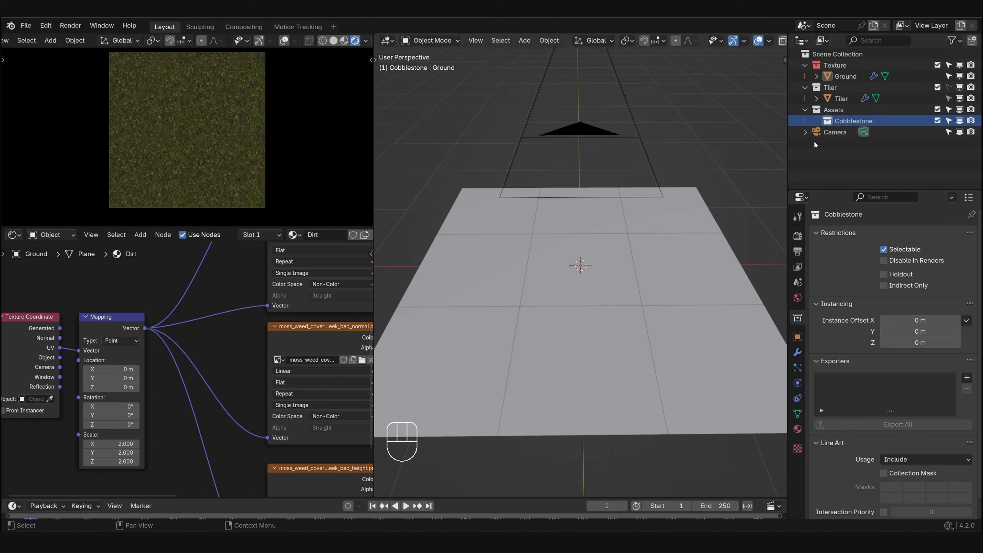
- Paste the copied cobblestone models into the Cobblestone collection and exclude that collection from the view layer
key(ctrl+v)
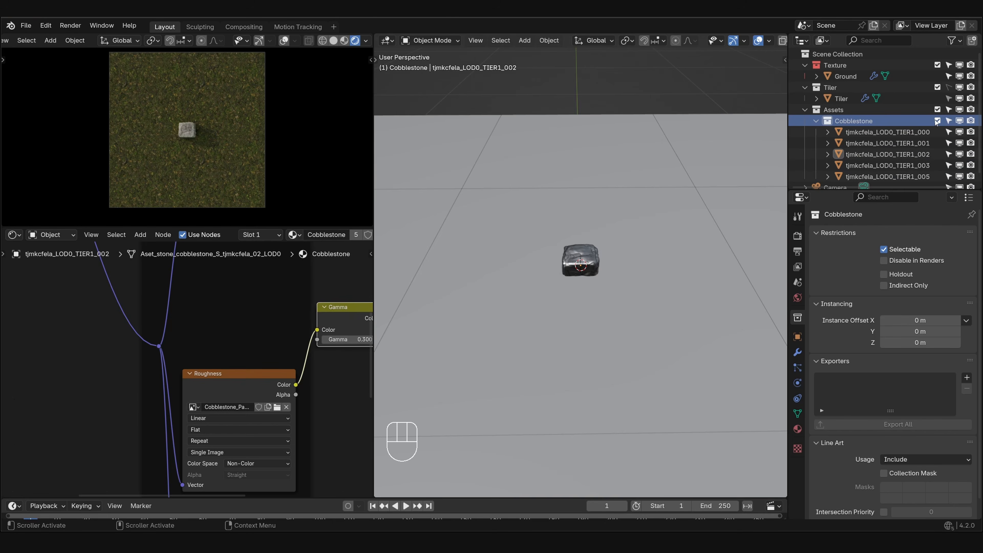
click(936, 121)
- Add a plane to the Texture collection
click(836, 65)
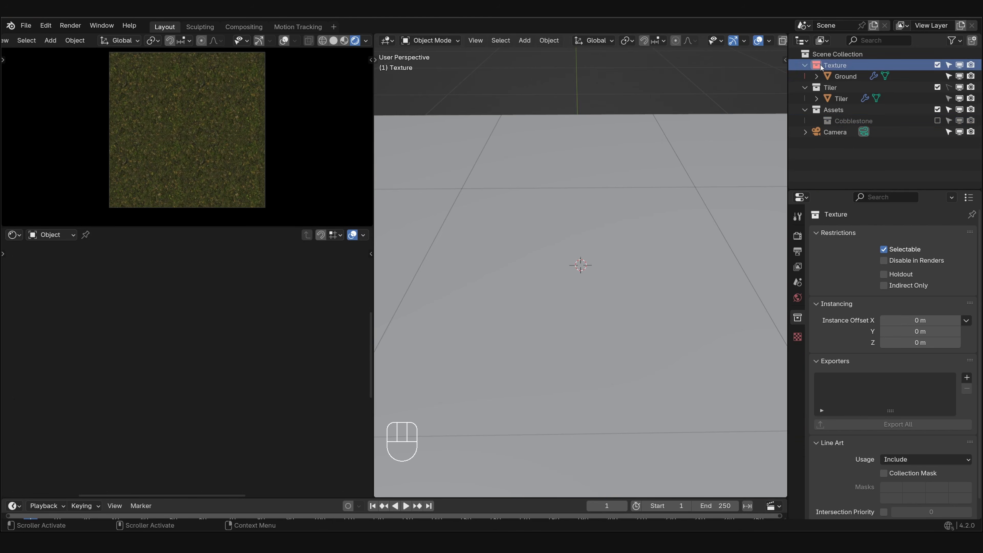
key(shift+a)
mouse_move(532, 299)
click(579, 295)
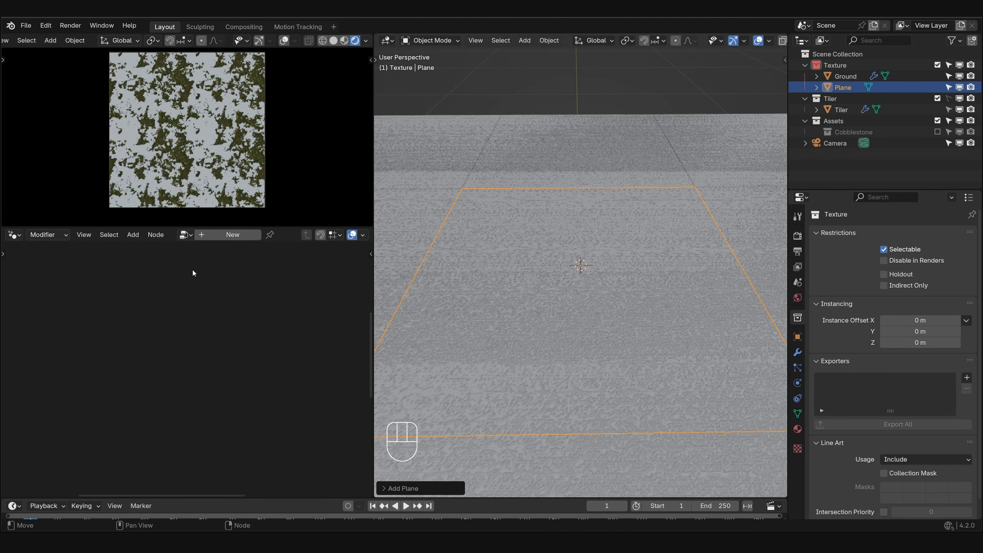
- Create a new geometry nodes tree on the plane and name it Cobblestone
click(214, 235)
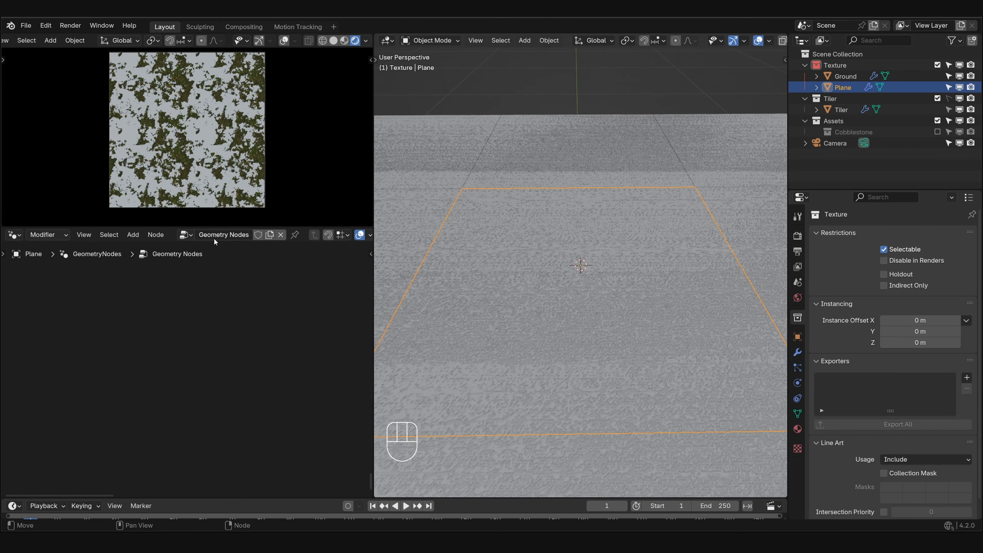
click(214, 235)
text(Cobblestone)
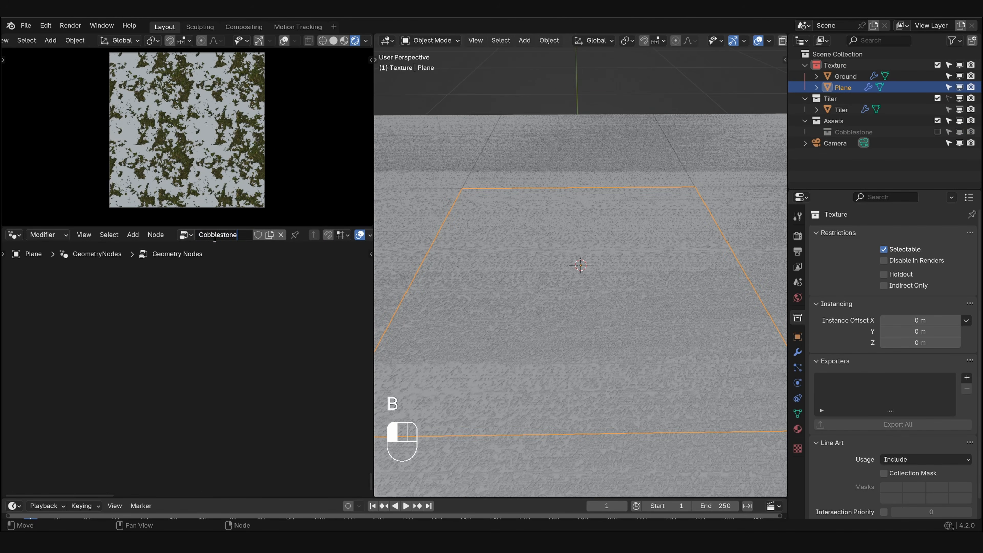
key(Return)
key(Home)
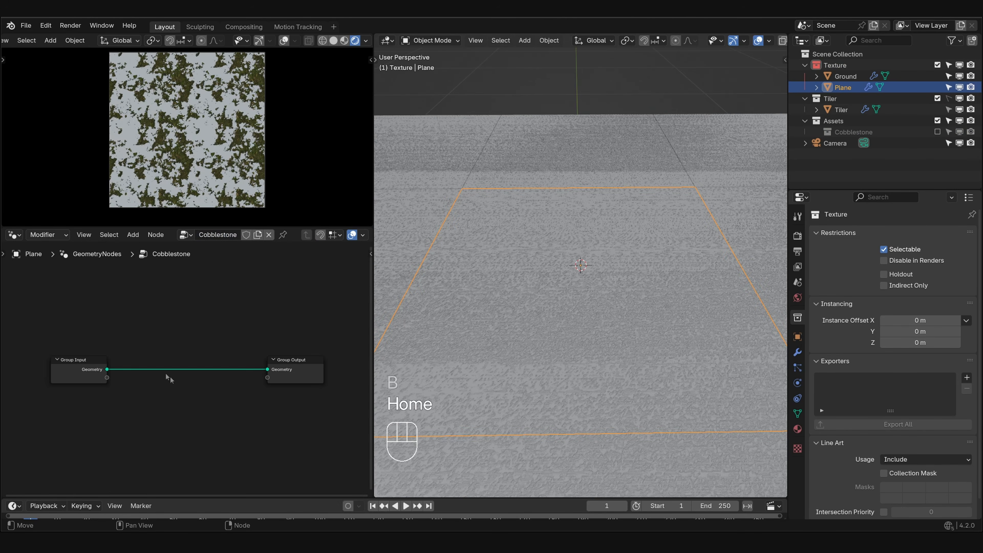
- Replace the Group Input node with a Grid node and connect its Mesh output to the Group Output's Geometry
click(100, 370)
key(x)
key(shift+a)
click(88, 279)
text(grid)
key(Return)
click(101, 380)
drag(156, 393, 302, 374)
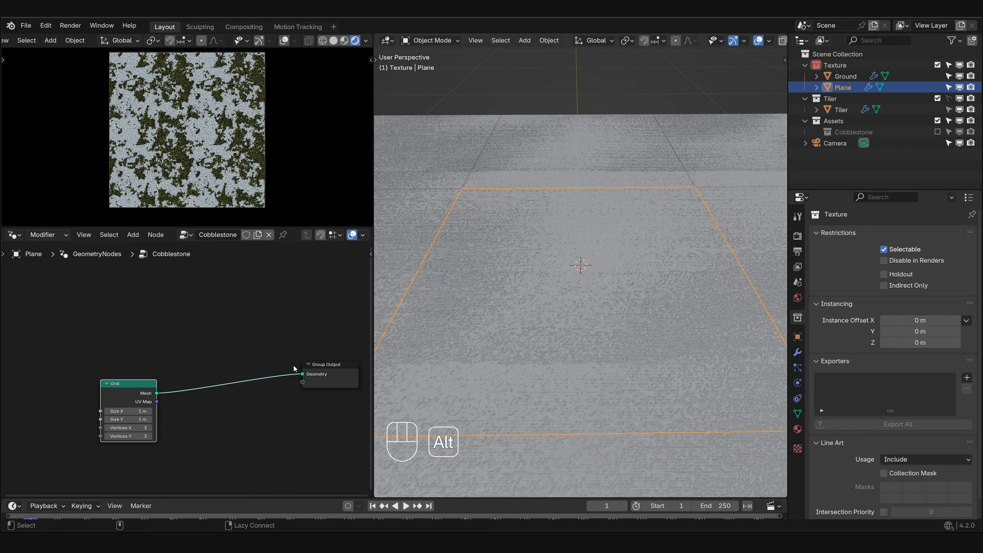
- Insert an Instance on Points node between the Grid and Group Output nodes
key(shift+a)
text(inst)
key(Return)
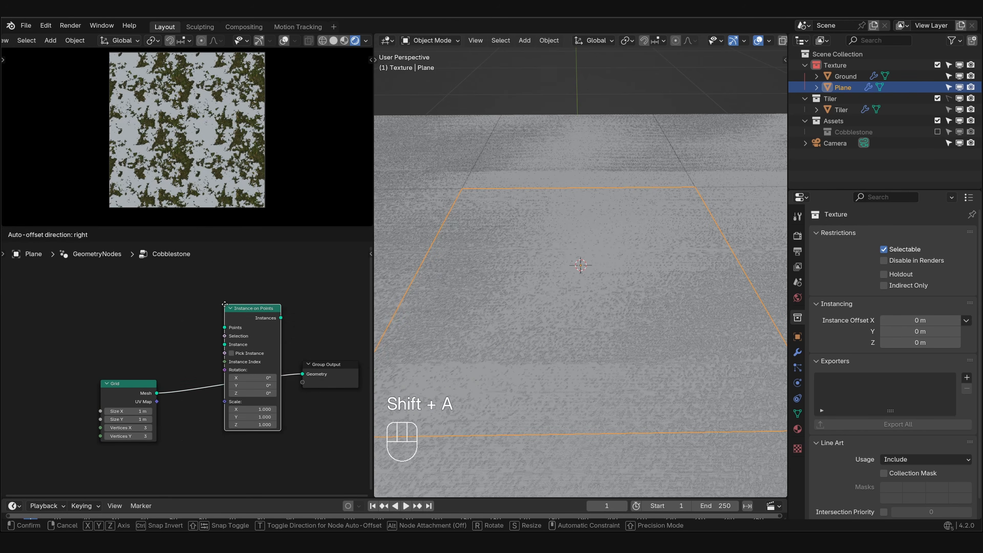
click(220, 357)
middle_drag(220, 358, 249, 294)
- Connect the Cobblestone collection to Instance on Points as its Instance, with Pick Instance and Separate Children enabled
drag(847, 128, 249, 331)
click(192, 409)
click(256, 339)
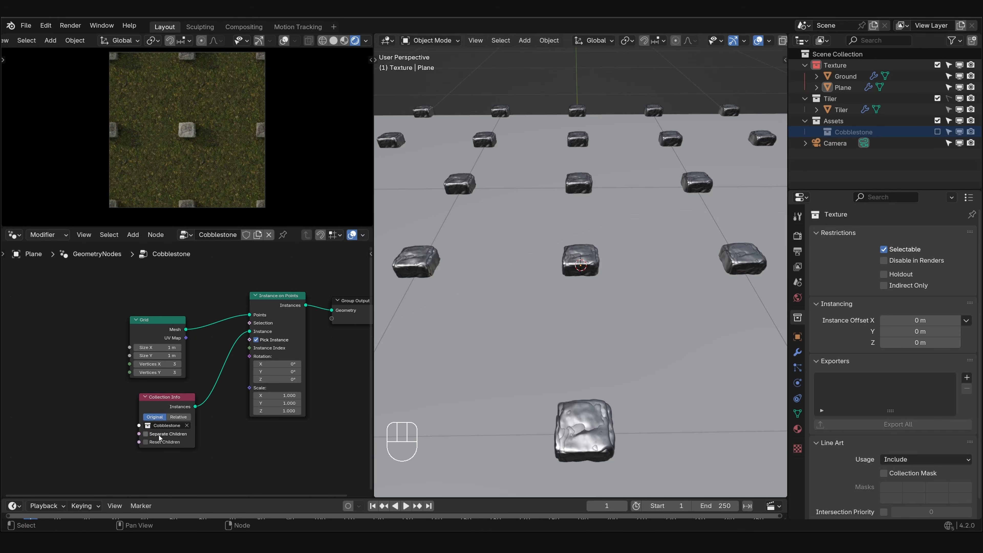
click(146, 434)
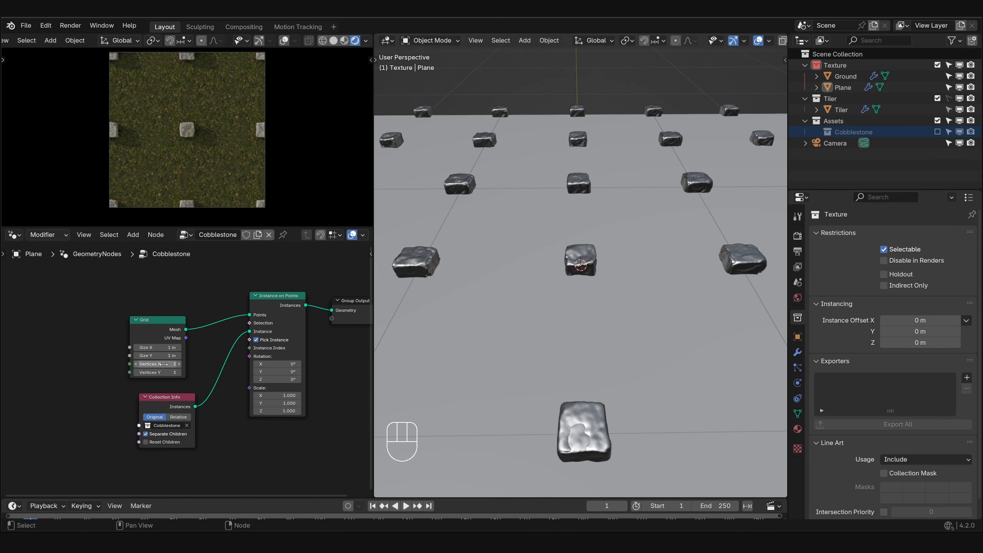
- Set the Grid node's vertices X and Y to 9, and move the Grid and Collection Info nodes up and outward
mouse_move(161, 364)
shift+mouse_down()
mouse_move(184, 372)
mouse_move(170, 373)
shift+mouse_up()
drag(109, 313, 185, 443)
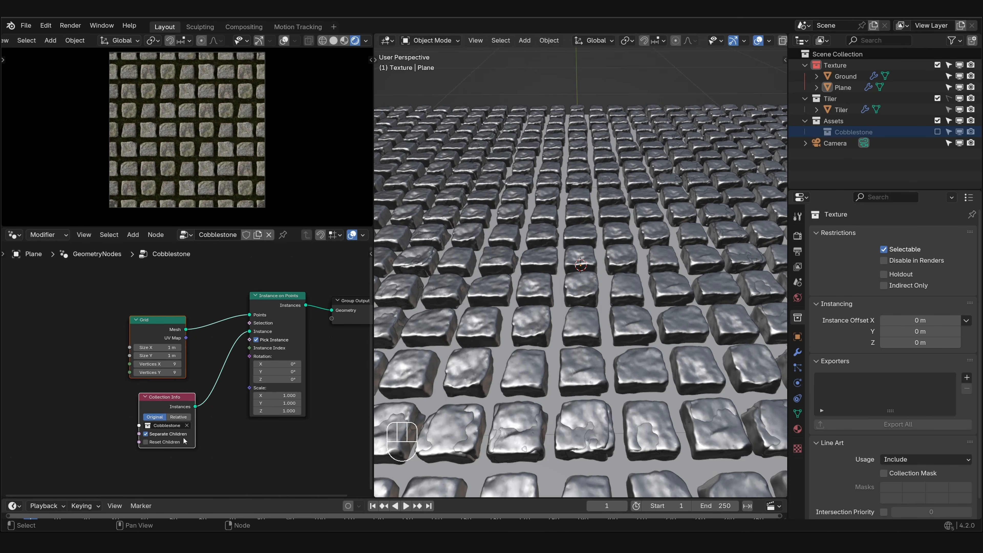
key(g)
click(154, 387)
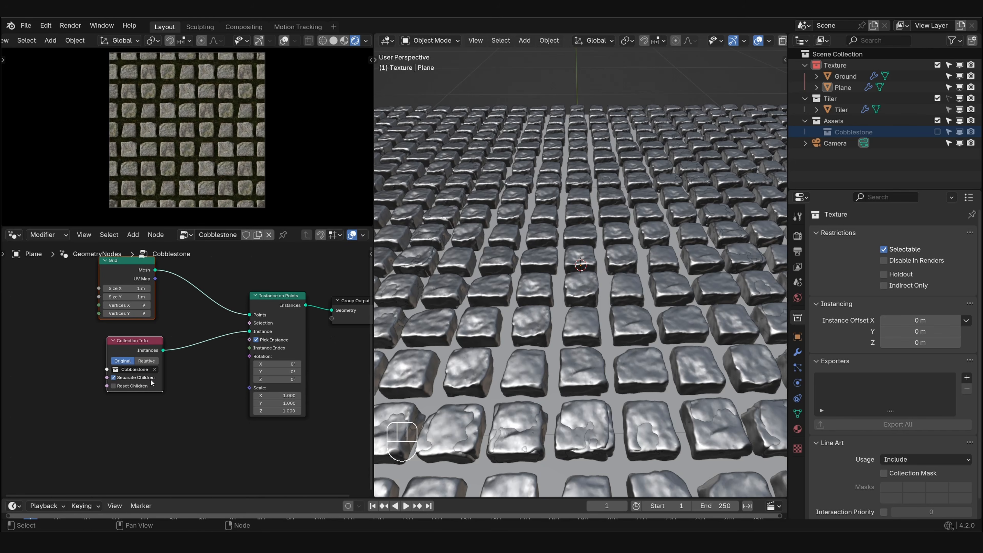
- Examine the cobblestones along the tile's border from the top, marking the suspect stones with annotations
middle_drag(473, 303, 498, 334)
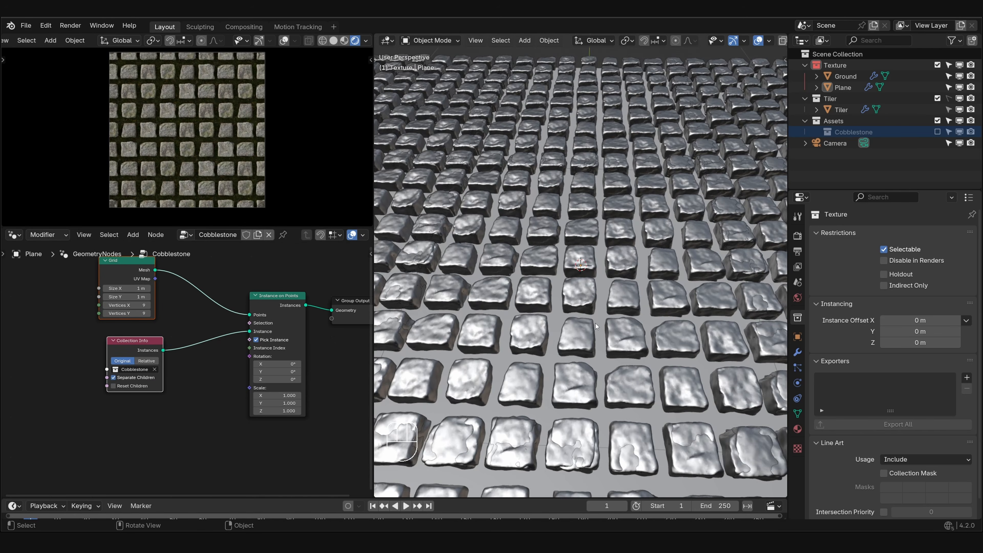
key(KP_7)
scroll(621, 268, up, 7)
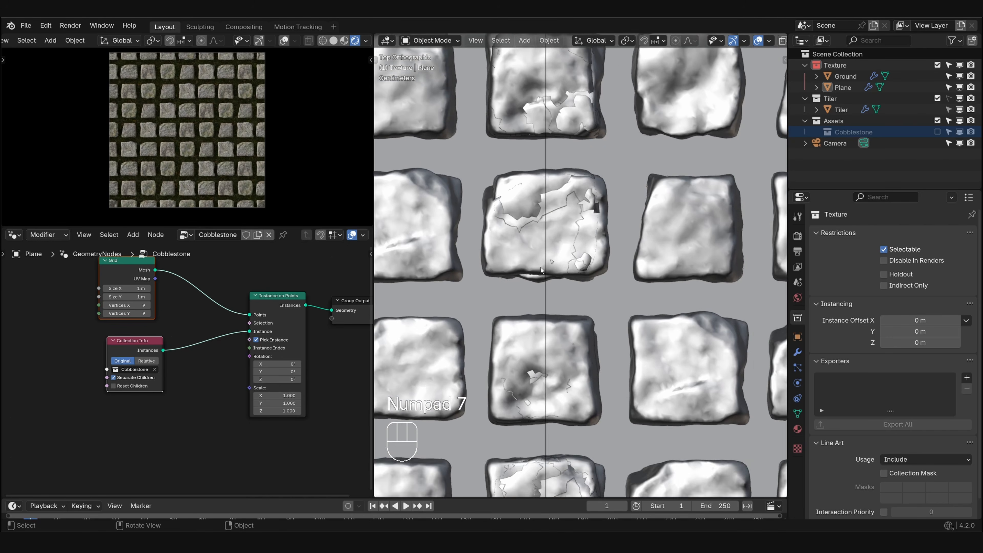
drag(601, 239, 583, 234)
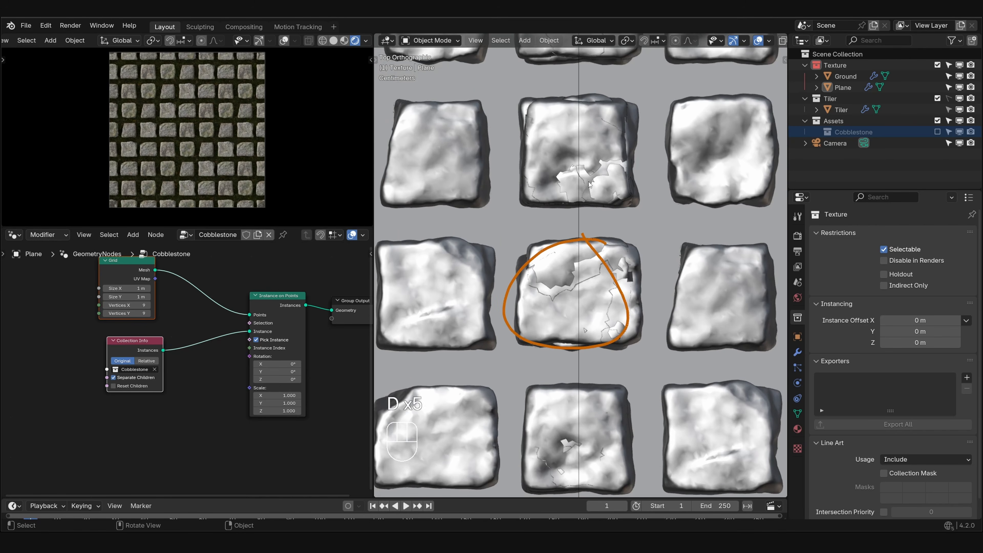
mouse_move(607, 113)
mouse_down()
mouse_move(576, 134)
mouse_move(568, 119)
mouse_up()
mouse_move(568, 118)
right_down()
mouse_move(528, 173)
mouse_move(596, 213)
mouse_move(542, 258)
right_up()
scroll(548, 293, down, 6)
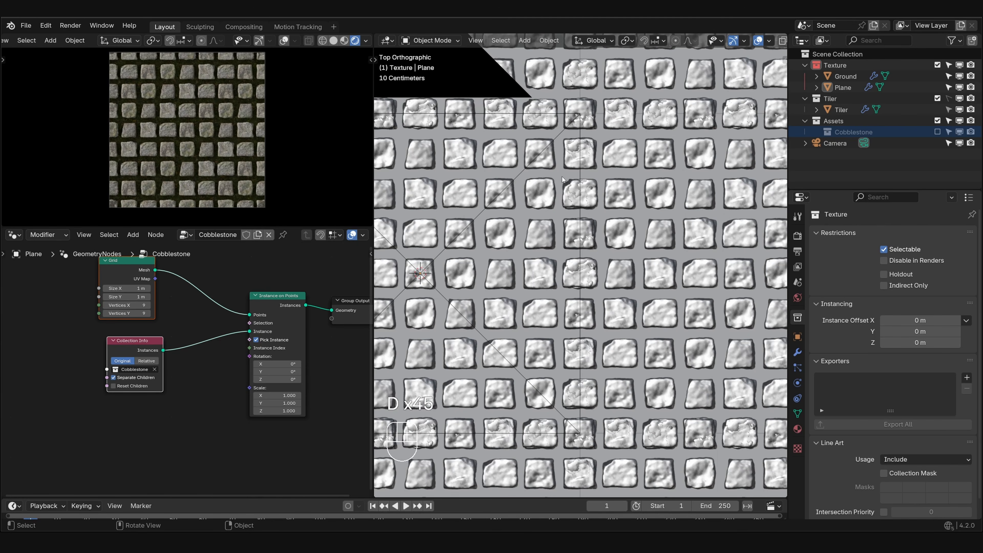
scroll(554, 179, up, 2)
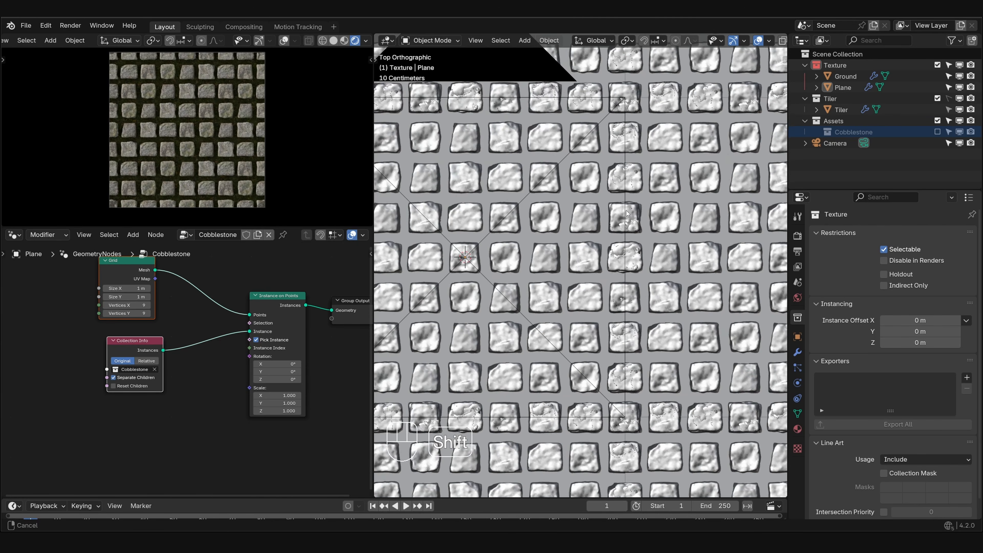
- Compare stones on opposite sides of the tile in perspective, annotating a stone and linking it to its counterpart
middle_drag(616, 204, 612, 208)
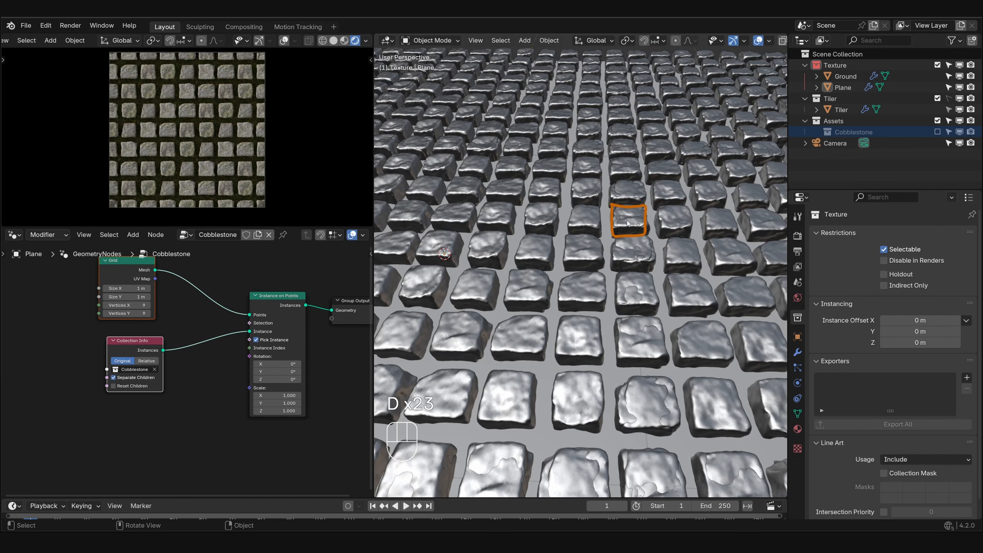
scroll(627, 222, down, 5)
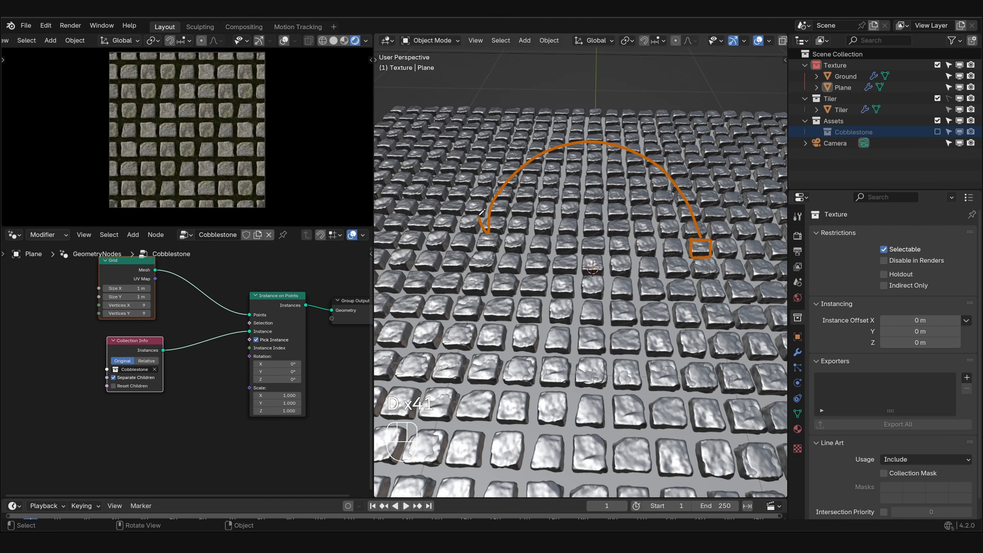
scroll(549, 206, up, 4)
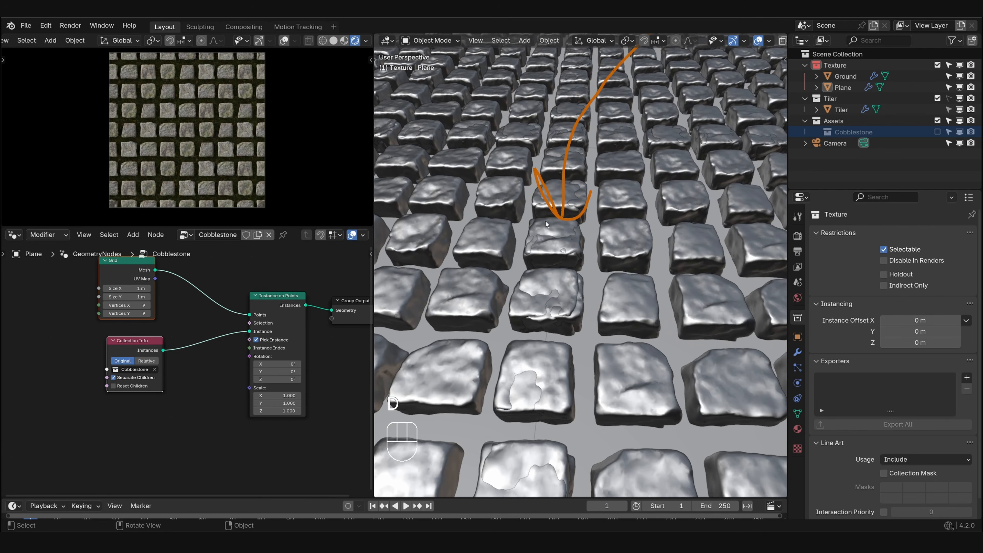
drag(531, 263, 536, 220)
scroll(568, 253, down, 8)
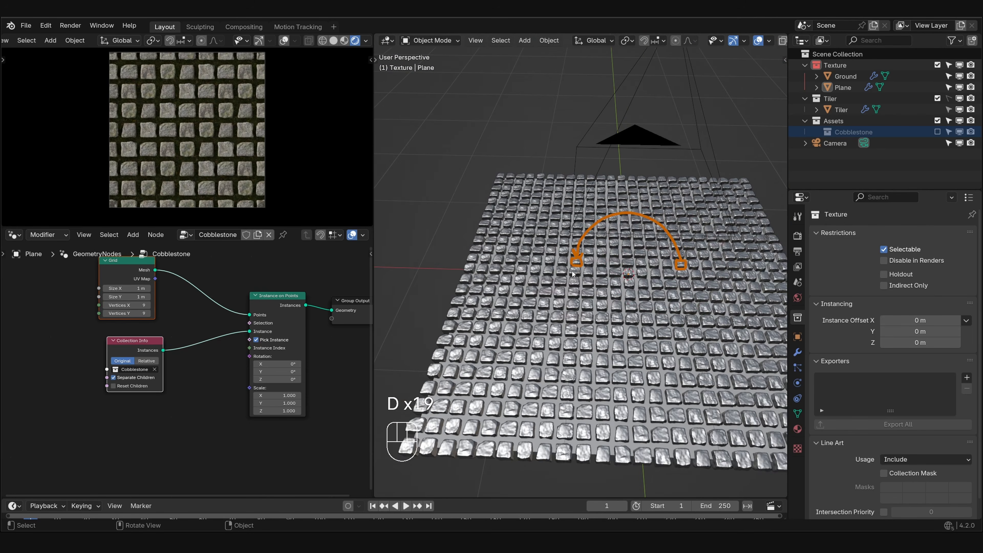
- Erase the annotations linking the two opposite stones and return to the top view
right_drag(568, 253, 691, 257)
scroll(658, 267, up, 4)
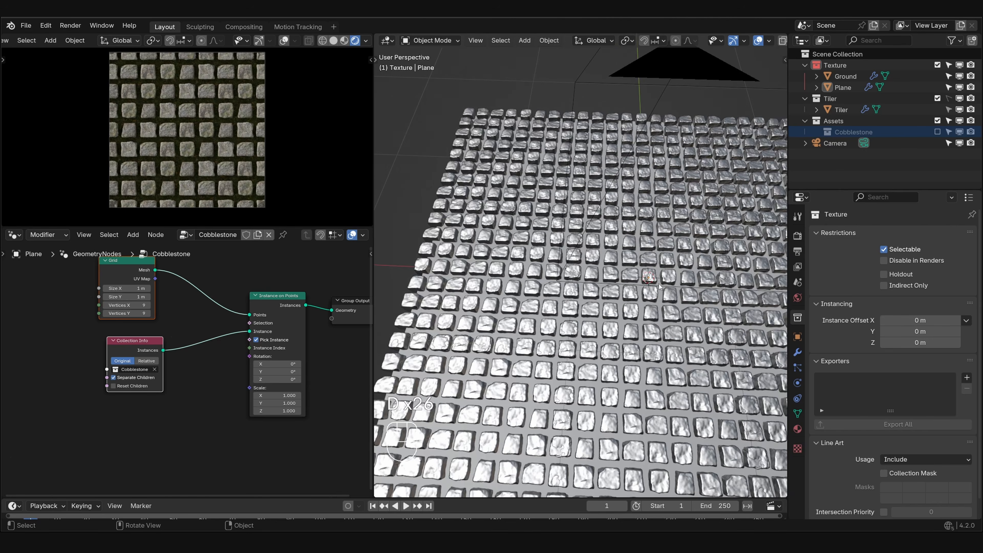
key(KP_7)
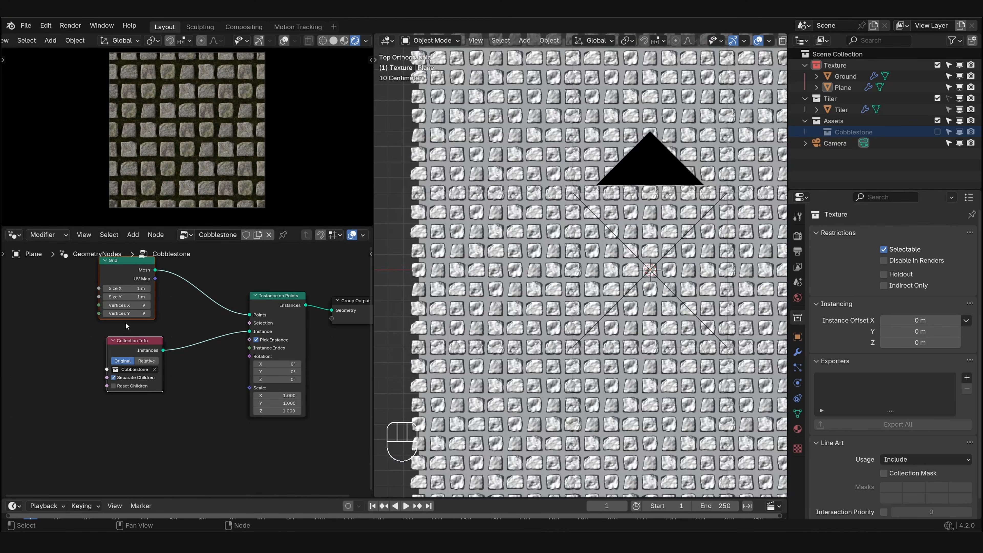
- Move the Grid node farther away from the Instance on Points node to make room on their link
click(186, 334)
middle_drag(186, 333, 293, 359)
click(247, 296)
key(g)
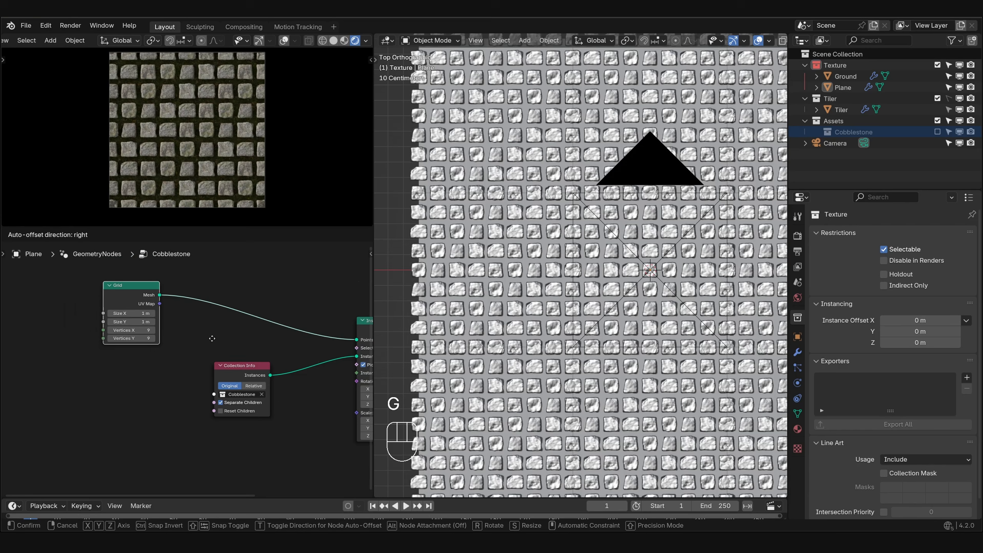
click(143, 336)
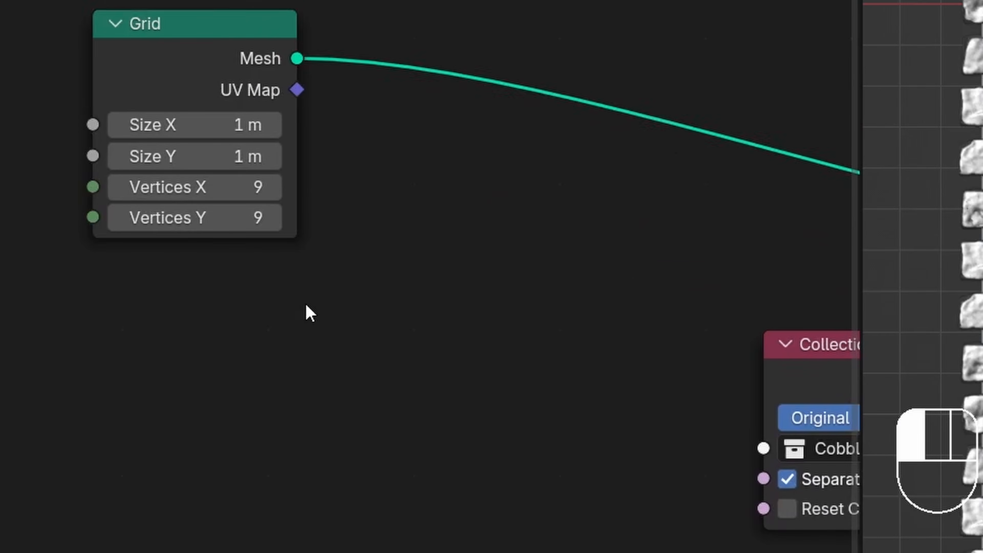
- Insert a Delete Geometry node in Point mode on the link between Grid and Instance on Points
key(shift+a)
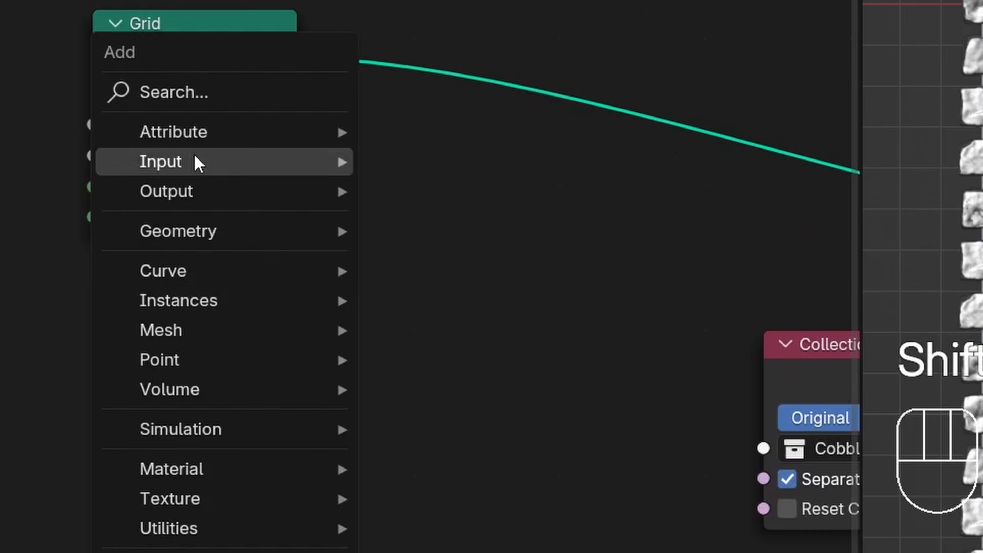
click(125, 92)
text(d)
key(Return)
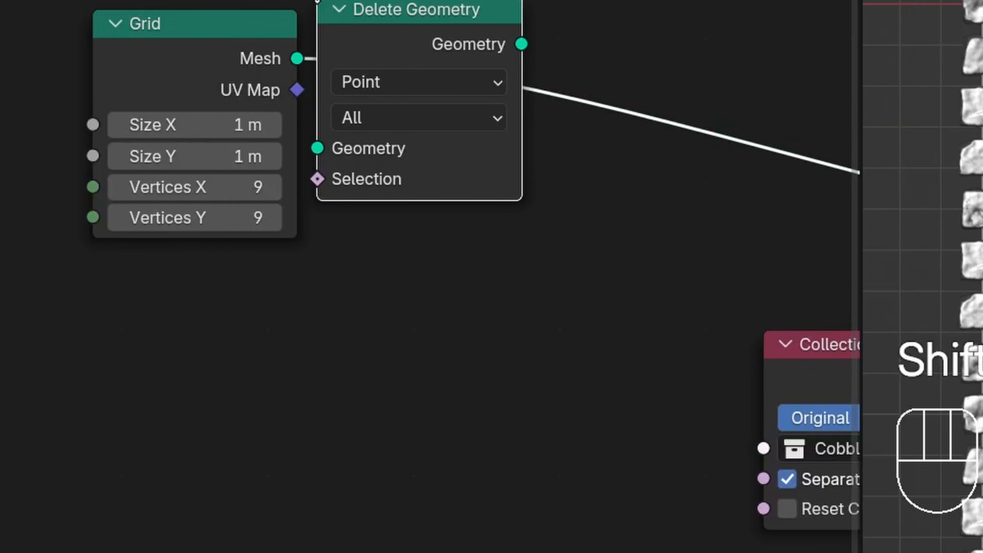
click(318, 1)
- Add a Position node in the empty space below and beside the Grid node
middle_drag(128, 376, 305, 304)
click(305, 304)
key(shift+a)
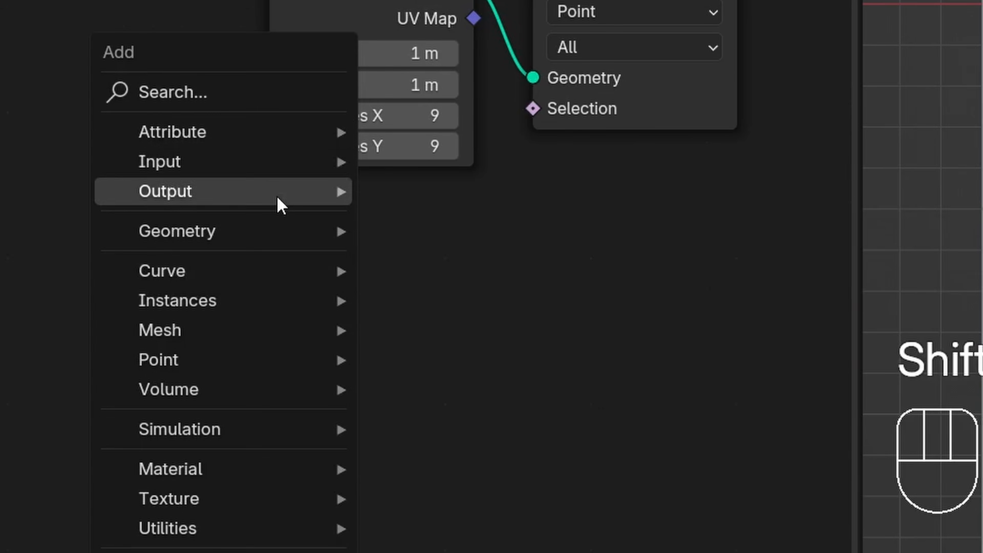
click(213, 93)
text(pos)
key(Return)
click(95, 450)
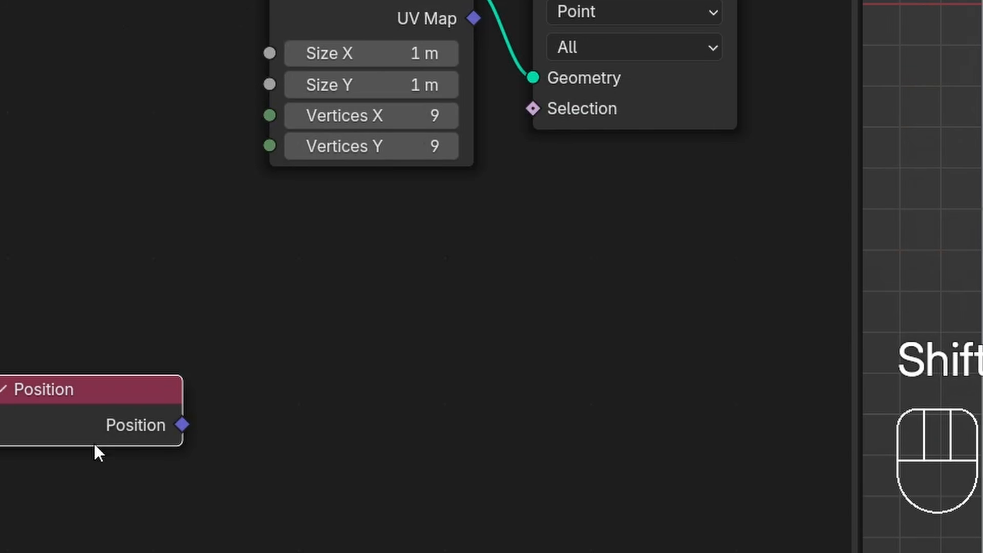
- Add a Separate XYZ node fed by the Position output, and reposition the two nodes together
scroll(94, 450, down, 1)
middle_drag(94, 450, 138, 410)
drag(219, 389, 278, 381)
text(sep)
key(Return)
click(270, 376)
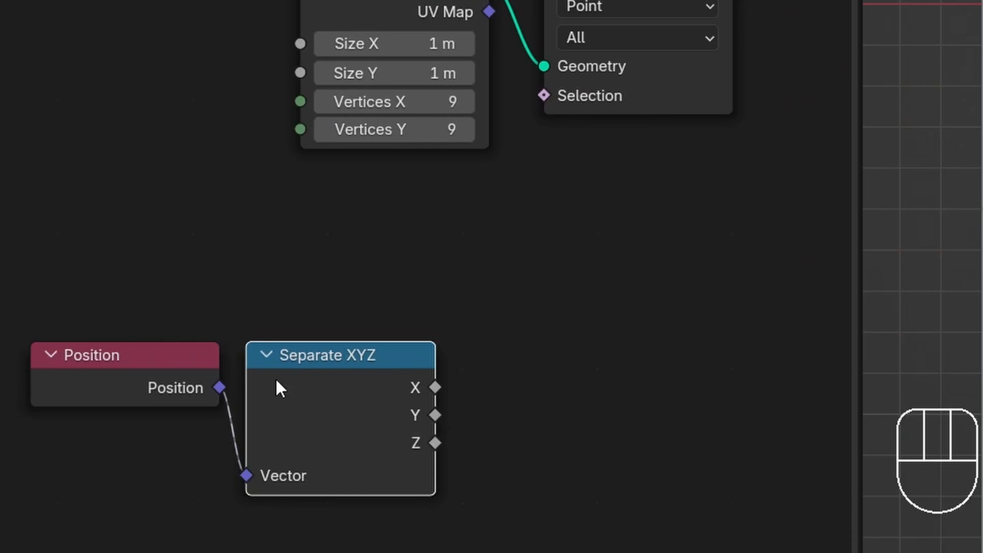
drag(182, 313, 407, 495)
key(g)
click(263, 455)
- Connect the separated X to a Float Greater Than or Equal compare node with B set to 0.5
middle_drag(406, 376, 460, 290)
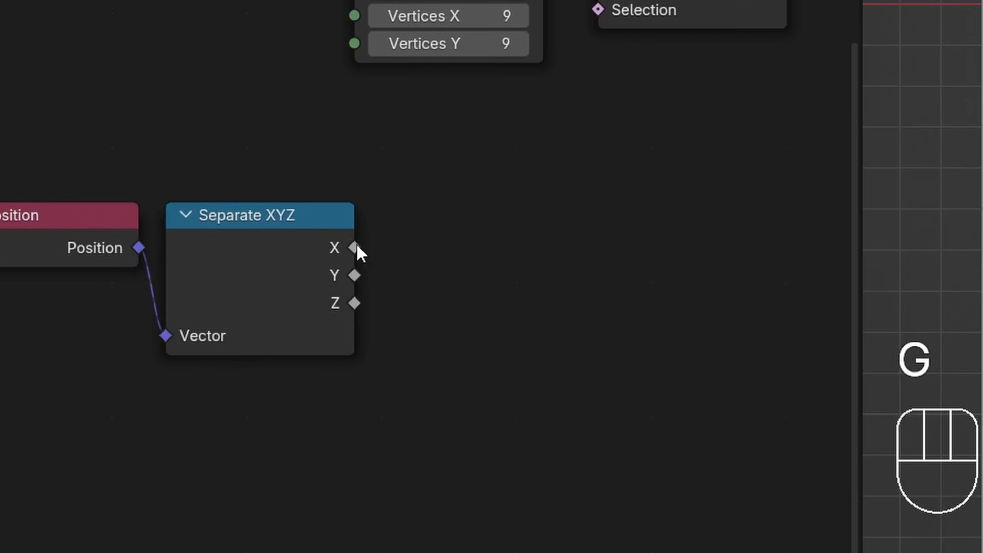
drag(354, 249, 493, 239)
text(great)
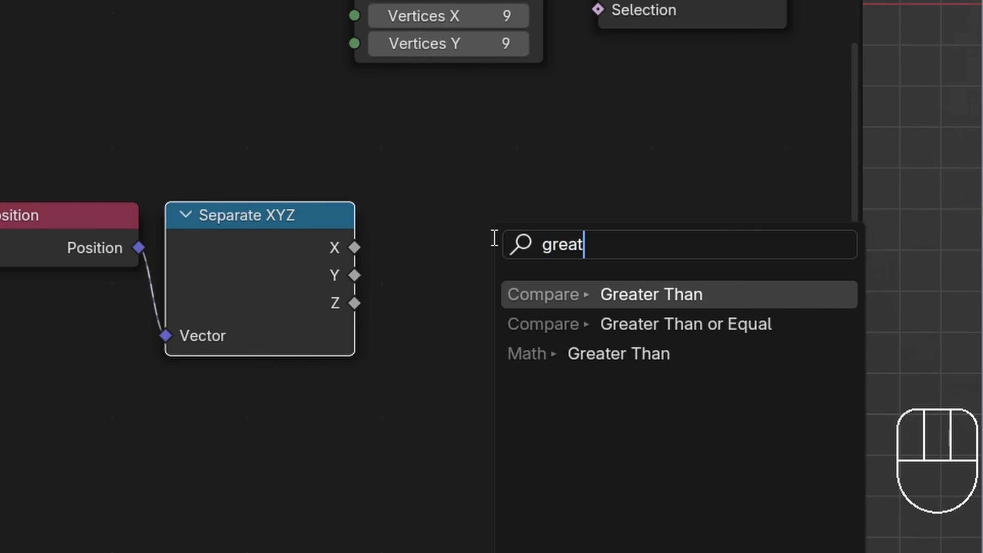
key(Down)
key(Return)
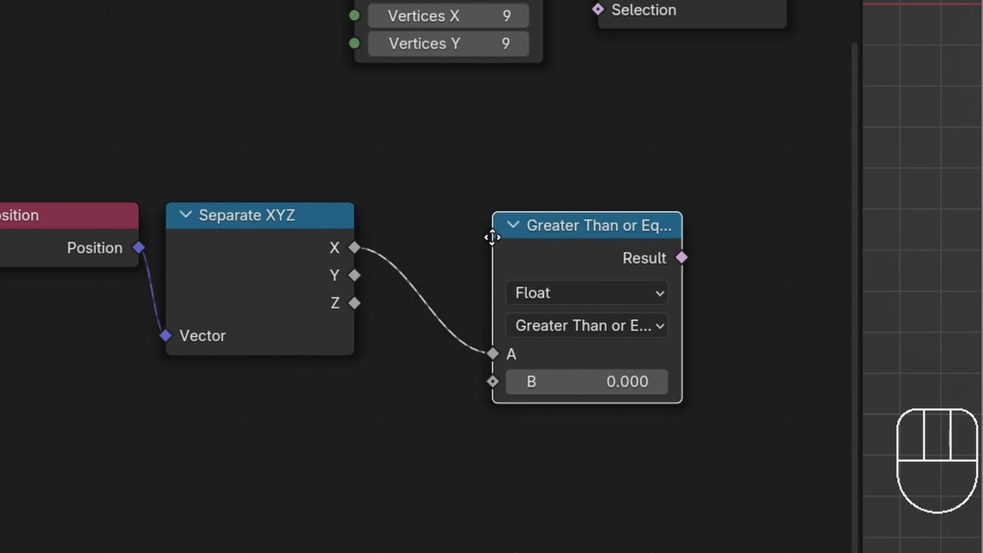
click(544, 314)
click(569, 344)
text(0.5)
key(Return)
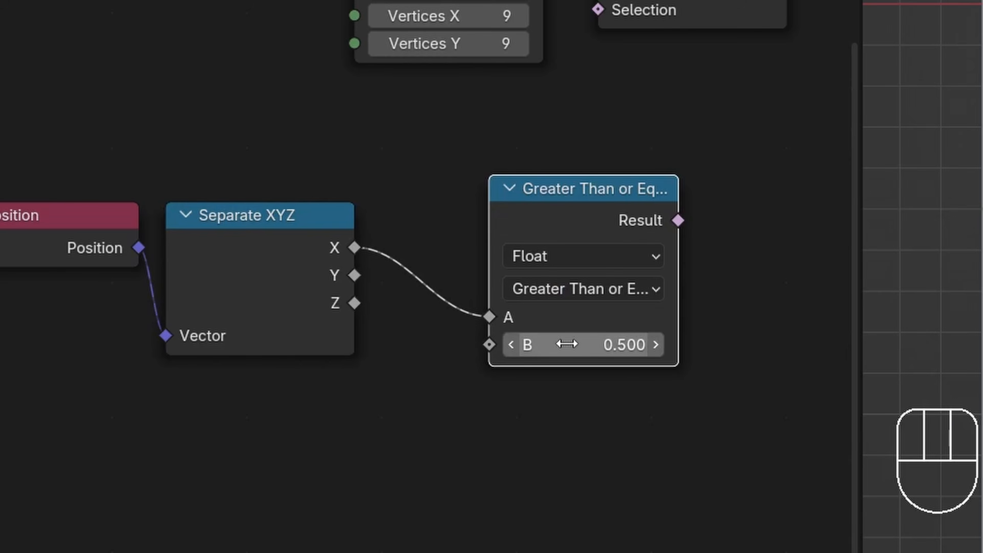
- Feed the compare node's Result into a Boolean Math node set to Or
middle_drag(548, 272, 475, 197)
drag(604, 146, 641, 183)
text(or)
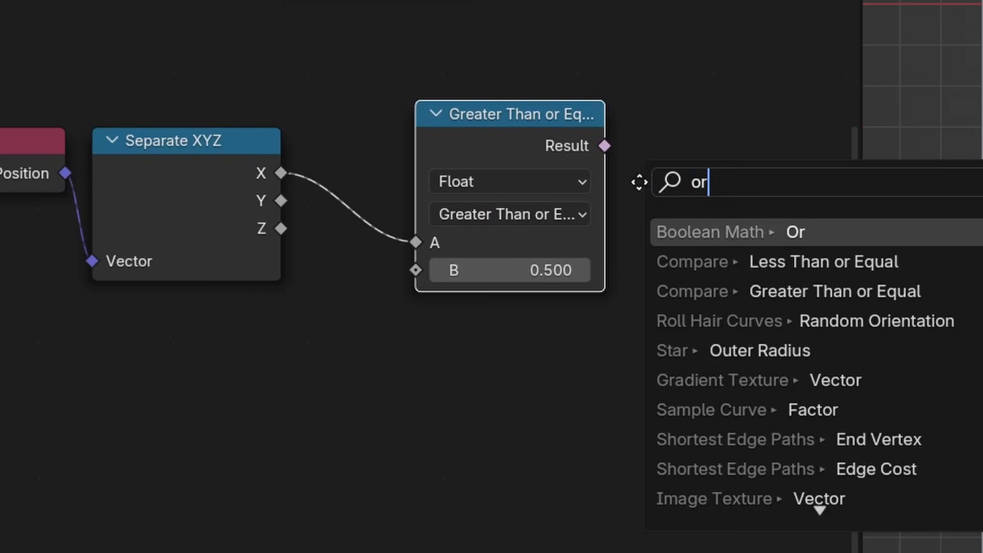
key(Return)
click(628, 187)
- Duplicate the compare node, connect the separated Y to its A, and link its Result to the second Or input
click(514, 149)
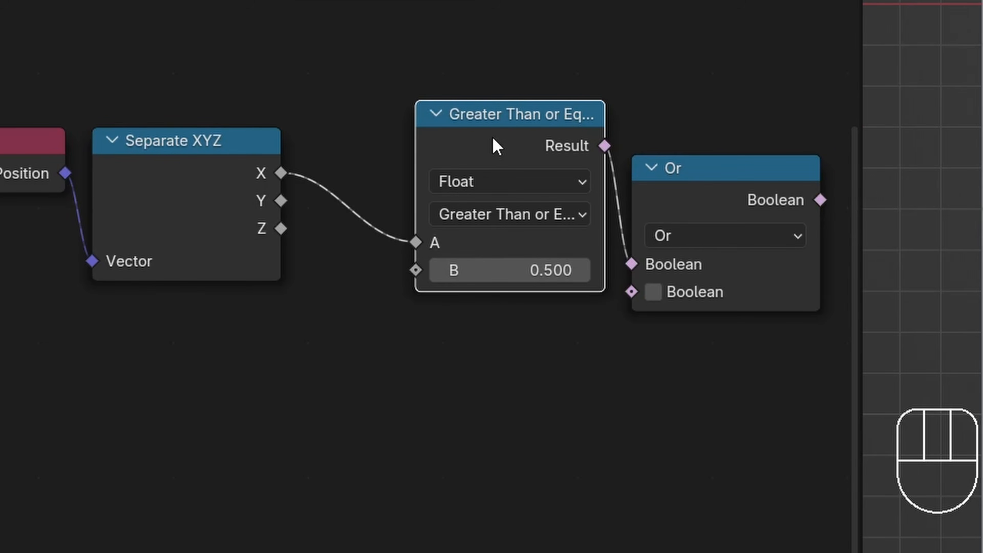
key(shift+d)
click(485, 354)
drag(281, 200, 422, 456)
drag(600, 365, 633, 291)
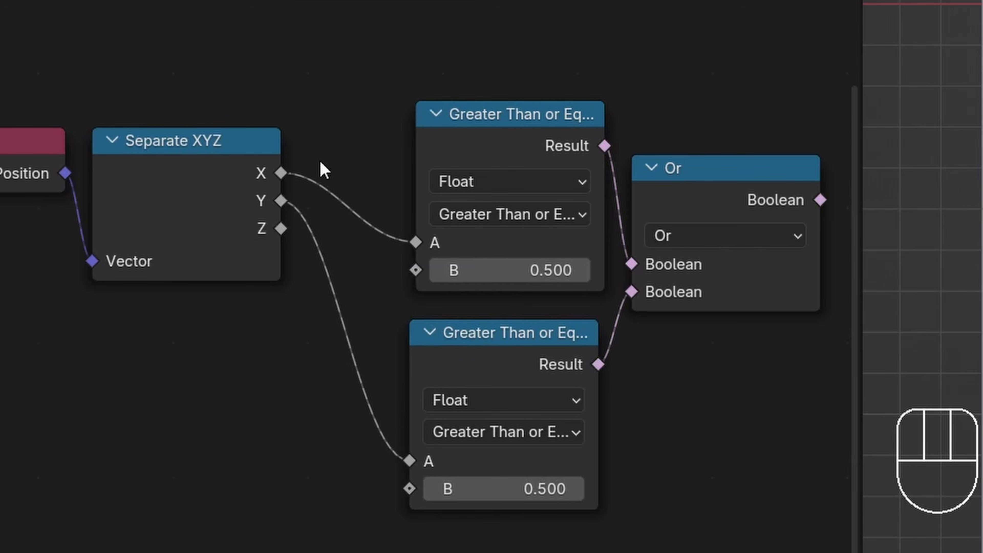
- Line up the compare nodes with Position and Separate XYZ, and connect the Or result to Delete Geometry's Selection
drag(323, 167, 496, 382)
key(g)
click(416, 294)
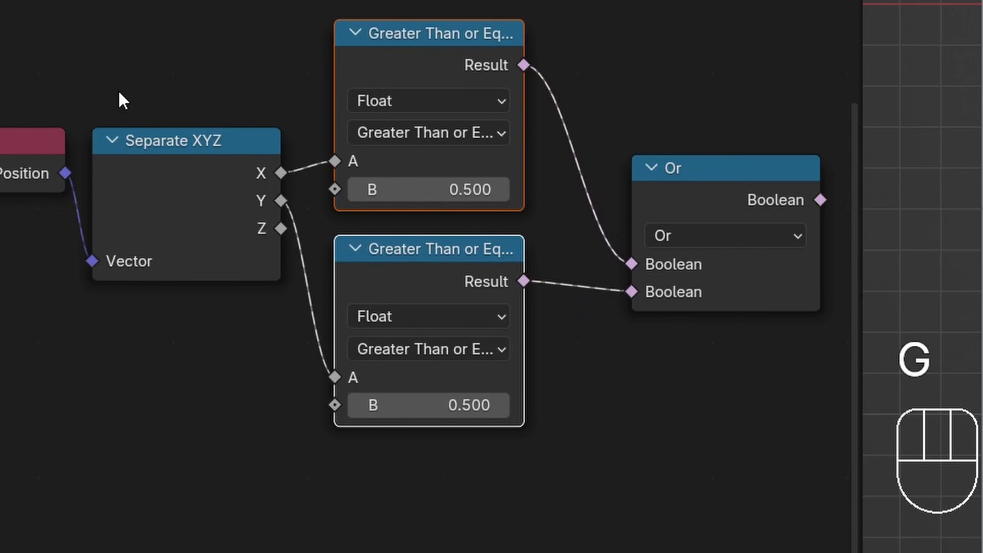
drag(132, 71, 55, 168)
key(g)
click(292, 214)
click(313, 164)
middle_drag(504, 130, 231, 274)
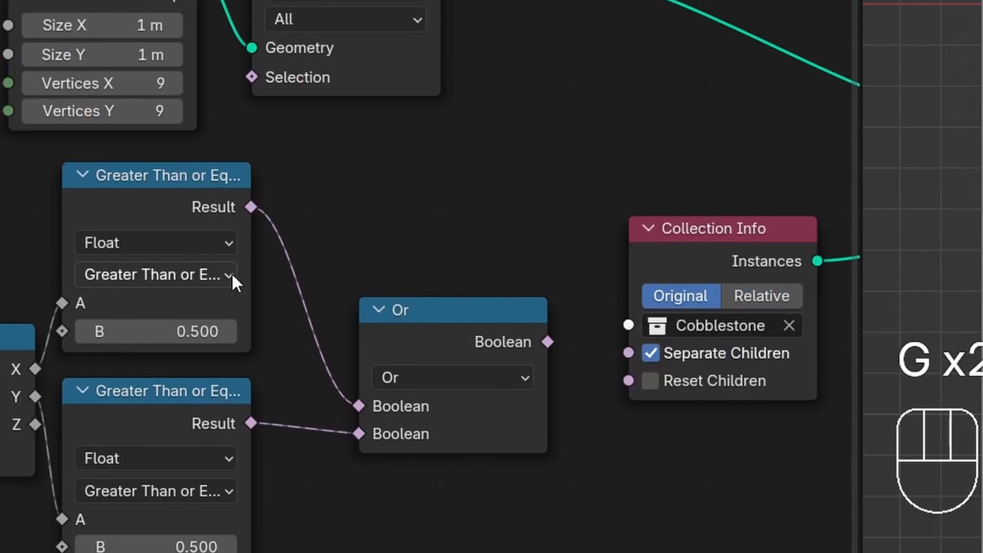
drag(547, 340, 271, 98)
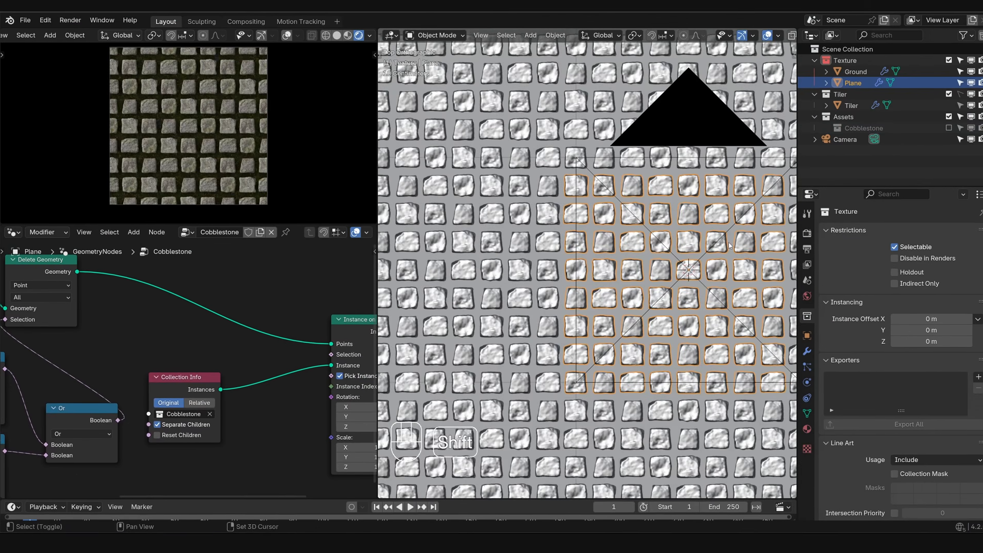
- Mute and unmute the Delete Geometry node to compare the stones along the tile's border
shift+middle_drag(728, 245, 512, 308)
scroll(574, 278, up, 2)
middle_drag(167, 316, 251, 394)
middle_drag(112, 339, 152, 342)
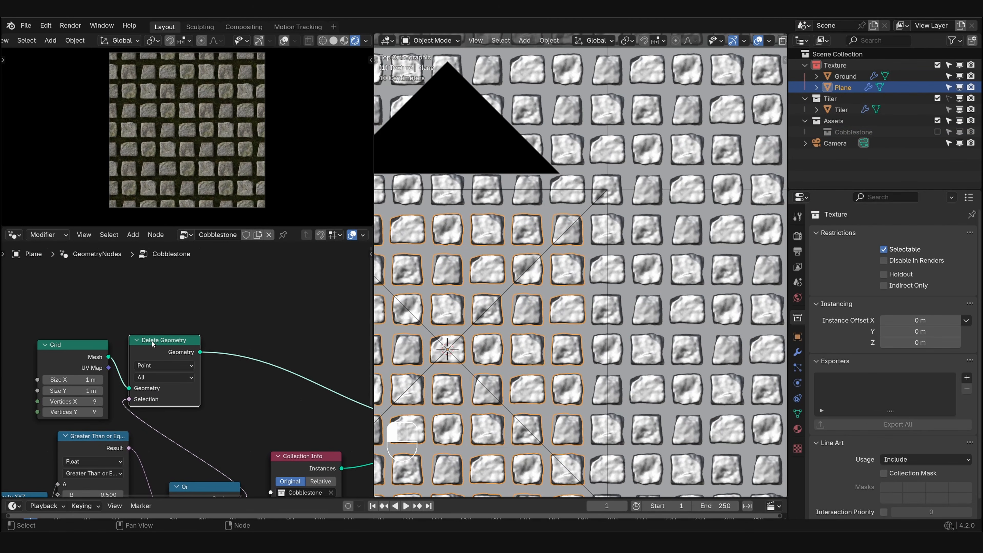
key(m)
key(m)
key(m)
key(m)
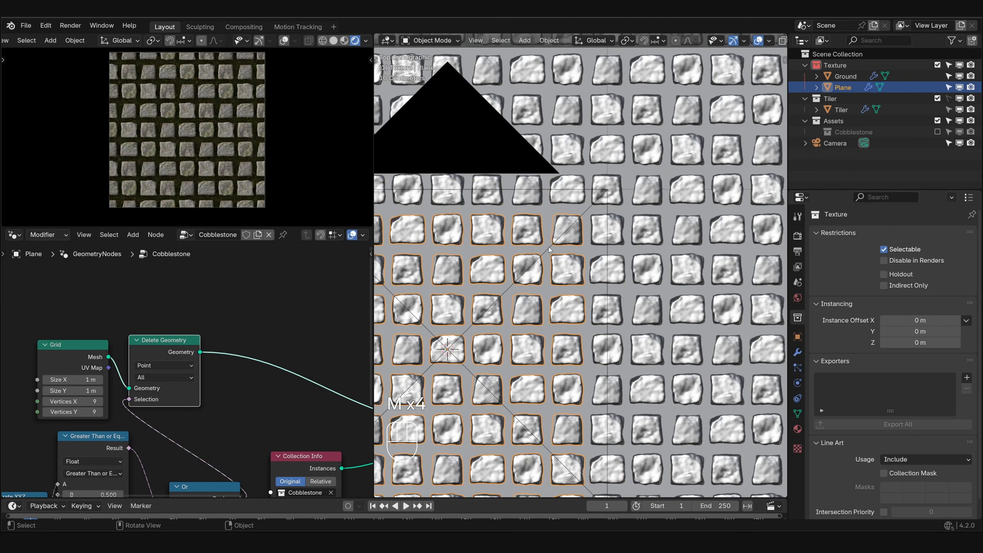
- Move the grid and border-deletion nodes together farther away from the Collection Info node
scroll(225, 339, down, 3)
middle_drag(225, 339, 256, 315)
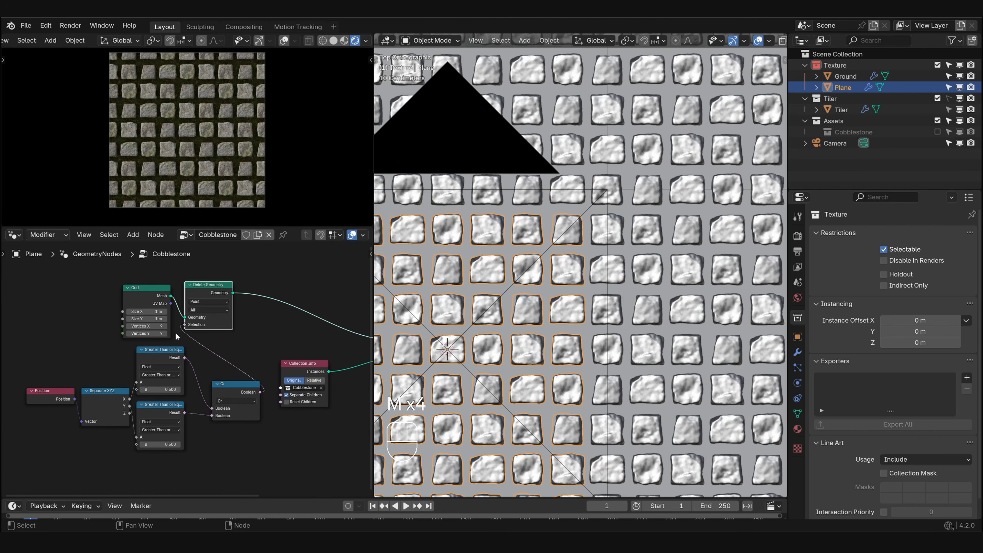
drag(57, 280, 140, 368)
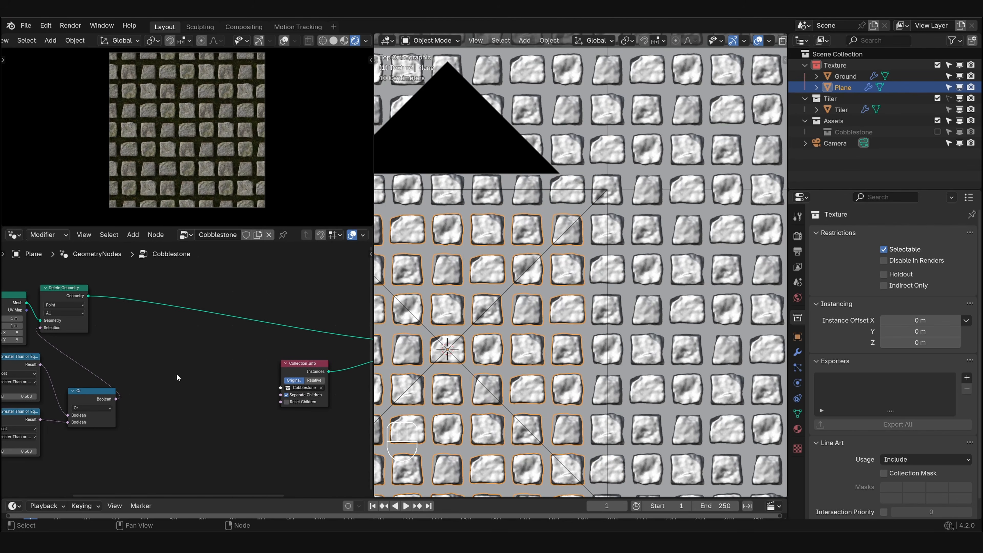
- Drive the Rotation of Instance on Points with a Vector Random Value node placed below Collection Info
middle_drag(179, 374, 46, 335)
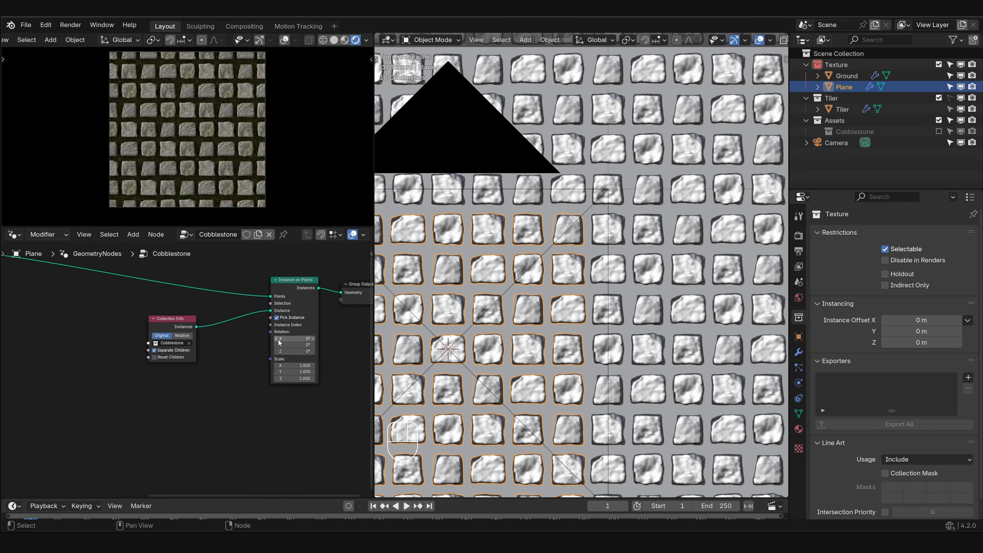
scroll(242, 353, up, 4)
middle_drag(382, 252, 344, 296)
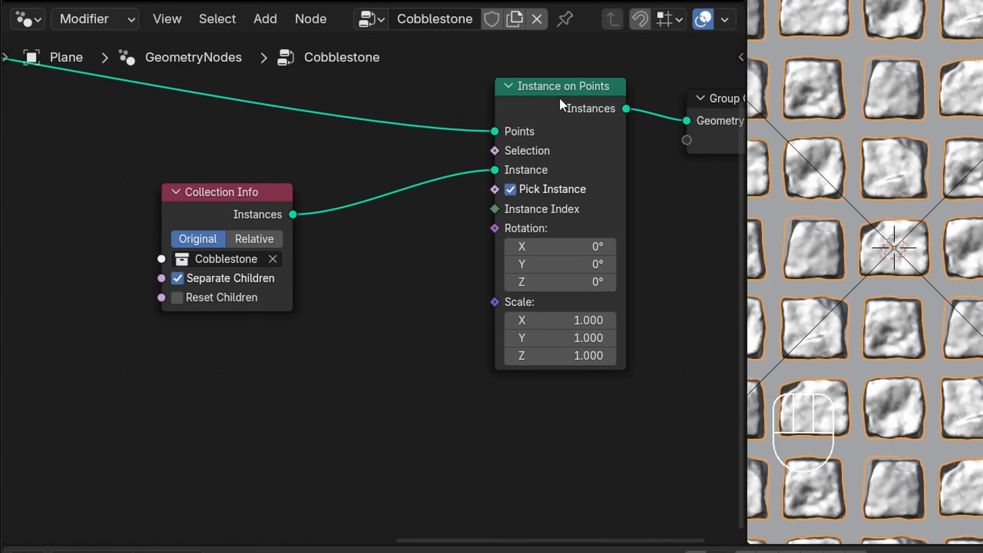
click(389, 205)
scroll(523, 210, up, 1)
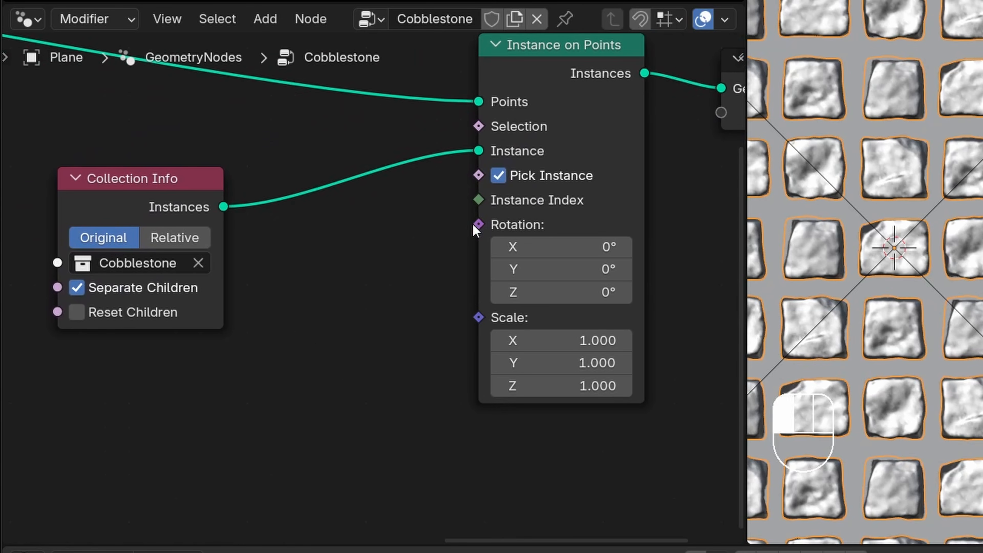
drag(479, 224, 136, 343)
text(rand)
key(Return)
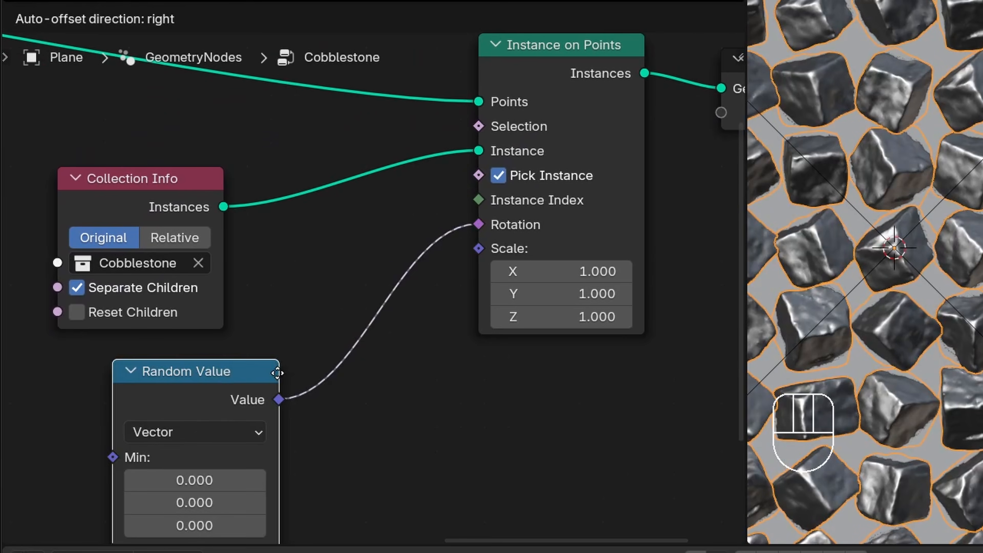
click(230, 375)
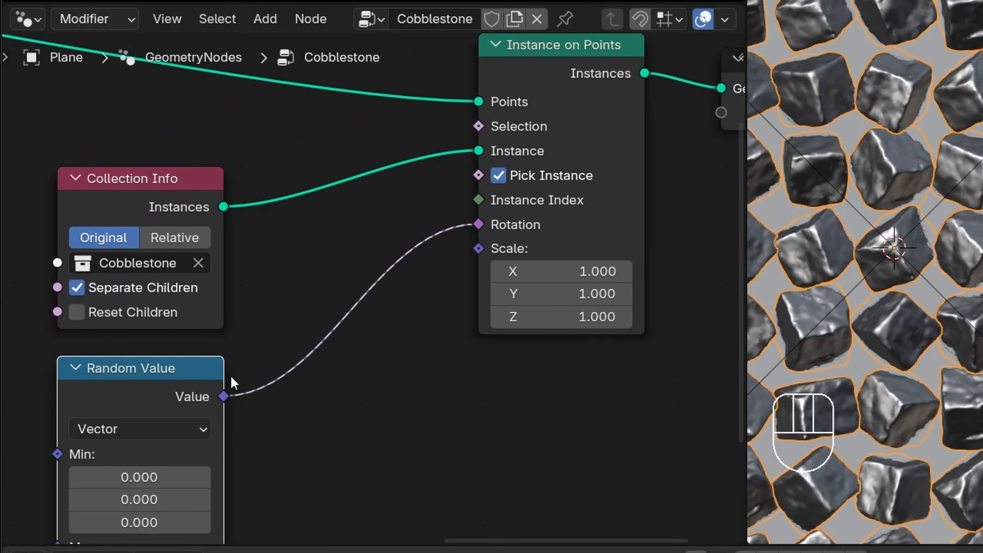
- Set the Random Value node's Max to 0 for X, 0 for Y and tau for Z
middle_drag(231, 381, 361, 287)
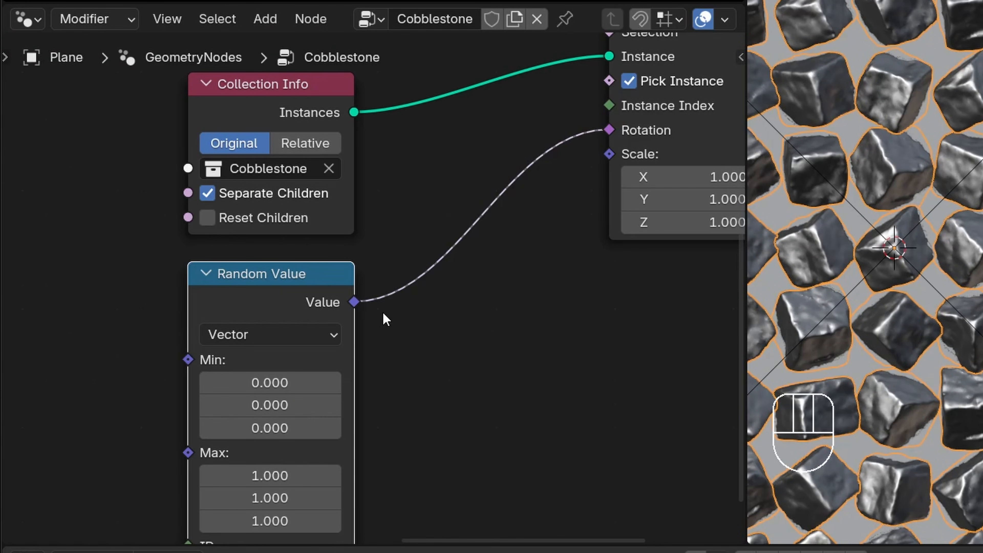
middle_drag(294, 476, 383, 300)
scroll(383, 301, up, 9)
mouse_move(383, 300)
mouse_down()
mouse_move(385, 351)
mouse_move(390, 305)
mouse_up()
text(0)
key(Return)
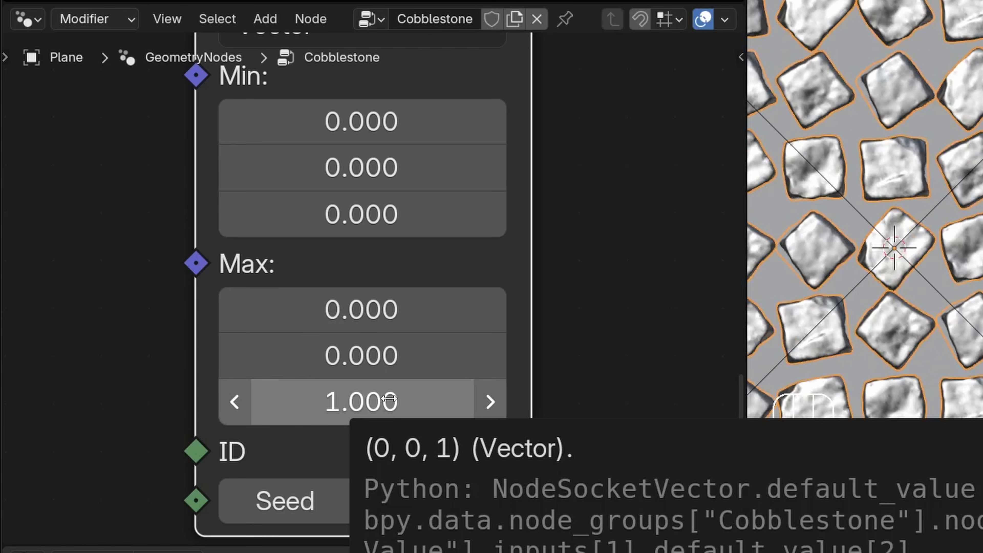
click(388, 399)
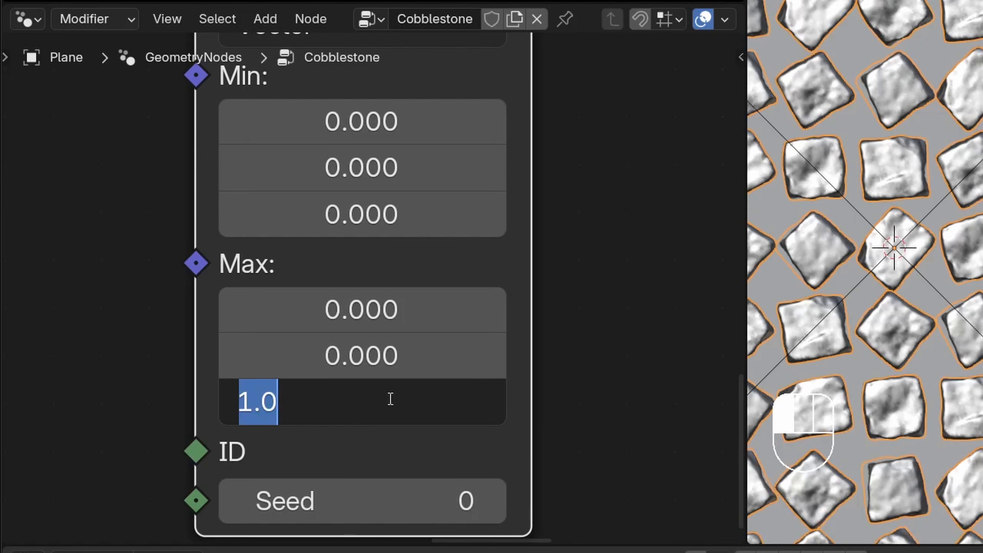
text(tau)
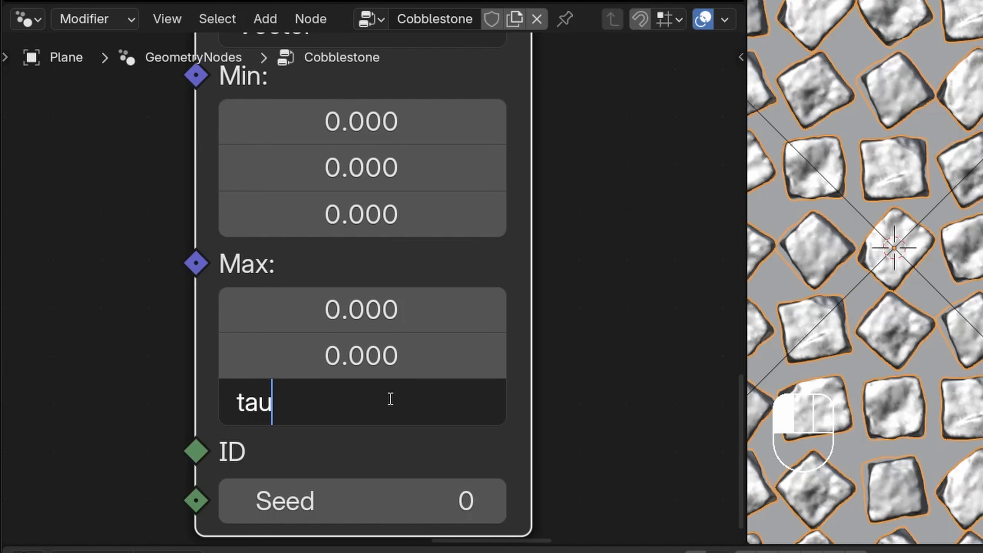
key(Return)
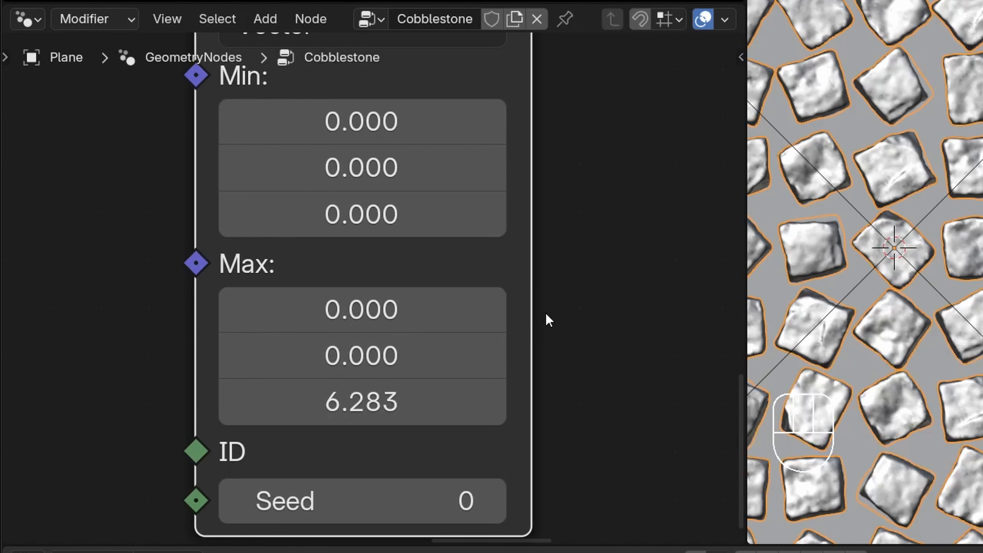
- Add a Snap vector math node that takes the Random Value node's output
scroll(538, 252, down, 6)
middle_drag(483, 118, 395, 197)
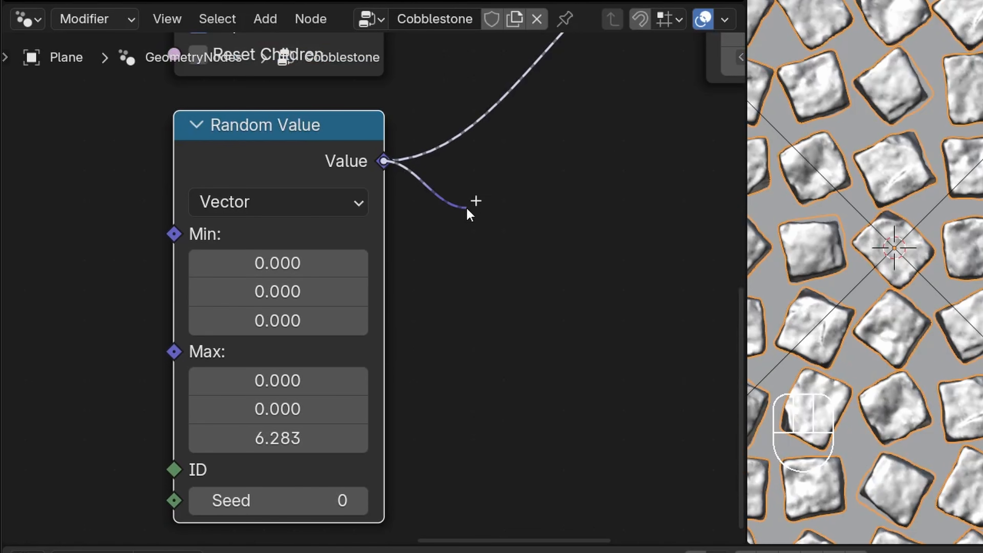
drag(466, 206, 467, 207)
text(snap)
key(Return)
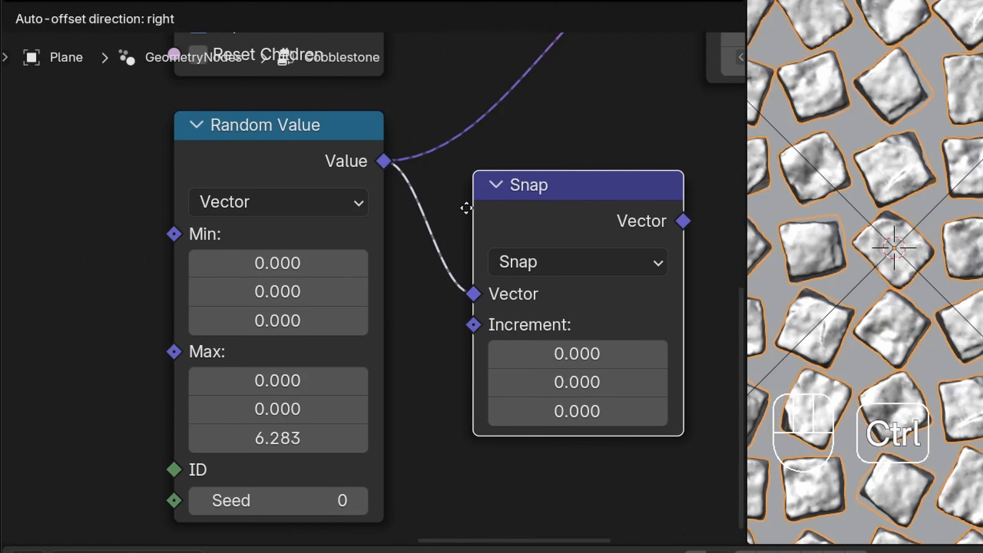
click(466, 208)
- Set all three Increment values of the Snap node to pi/2
middle_drag(580, 381, 428, 330)
click(431, 297)
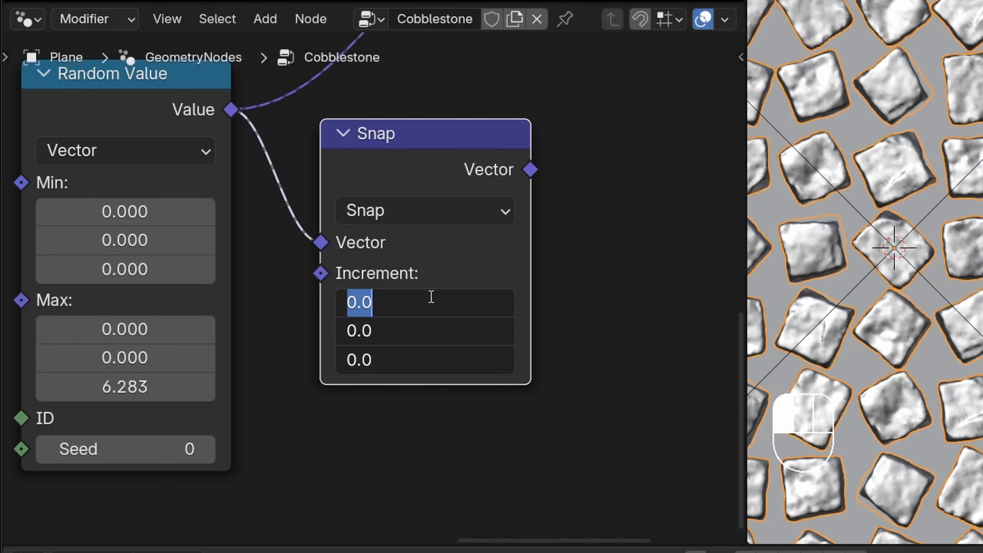
text(pi/2)
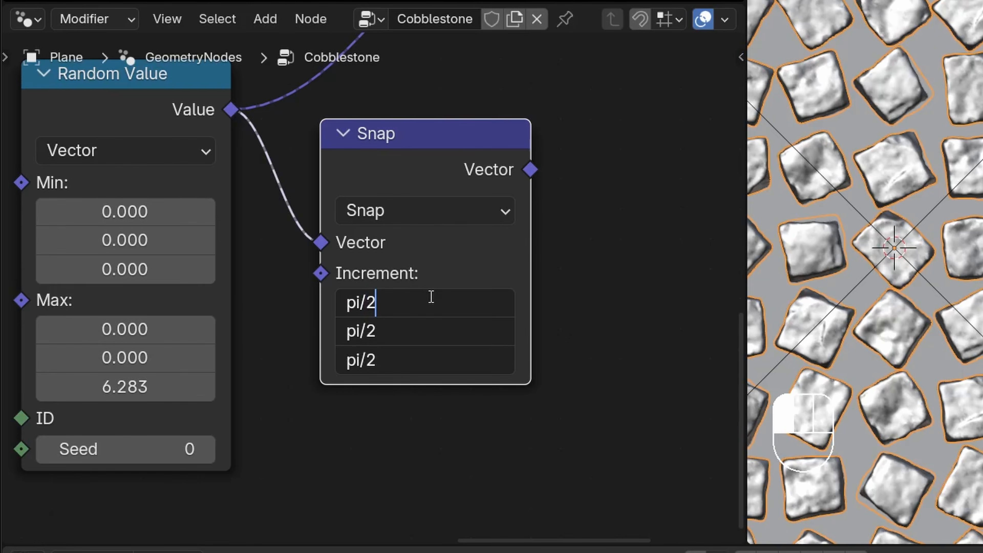
key(Return)
- Connect the Snap vector to the Rotation of Instance on Points and align the Snap node beside Random Value
scroll(445, 171, down, 5)
middle_drag(446, 171, 427, 283)
drag(486, 286, 484, 101)
drag(424, 288, 366, 242)
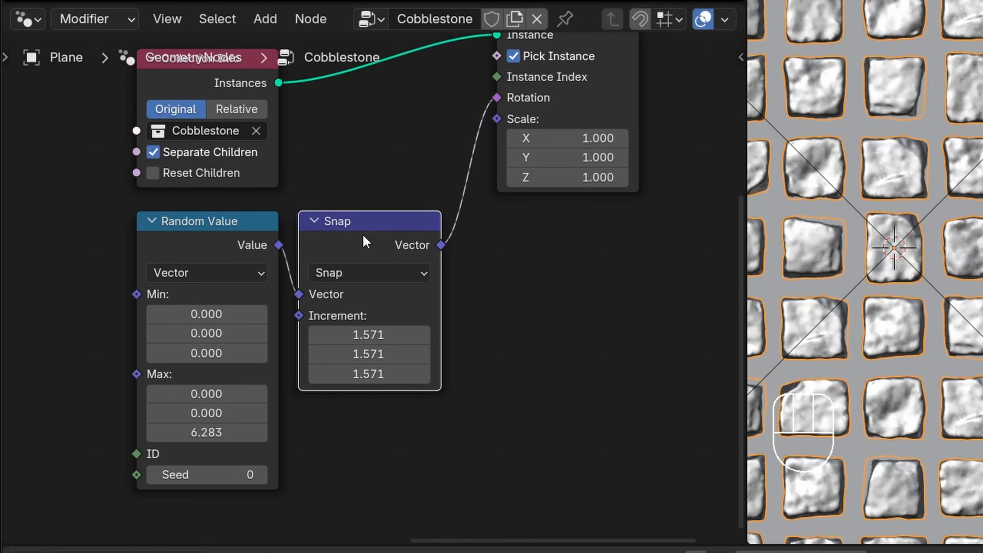
- Set the X, Y and Z Scale of the Instance on Points node to 1.140
scroll(419, 253, up, 2)
middle_drag(554, 162, 388, 261)
drag(387, 257, 401, 299)
- Lower the cobblestone plane about 0.05 m along Z and inspect the stones in the moss up close in the rendered view
middle_drag(616, 358, 621, 286)
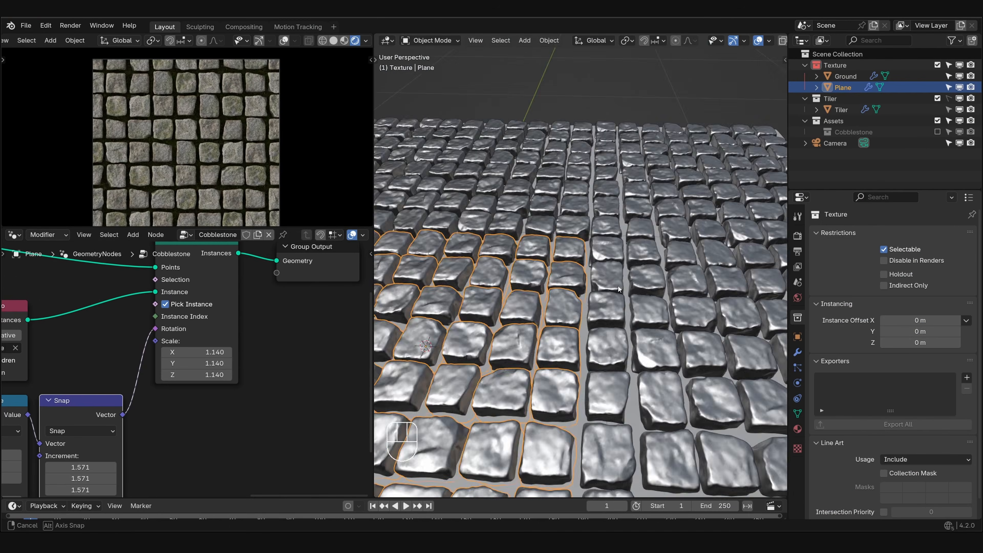
key(g)
key(z)
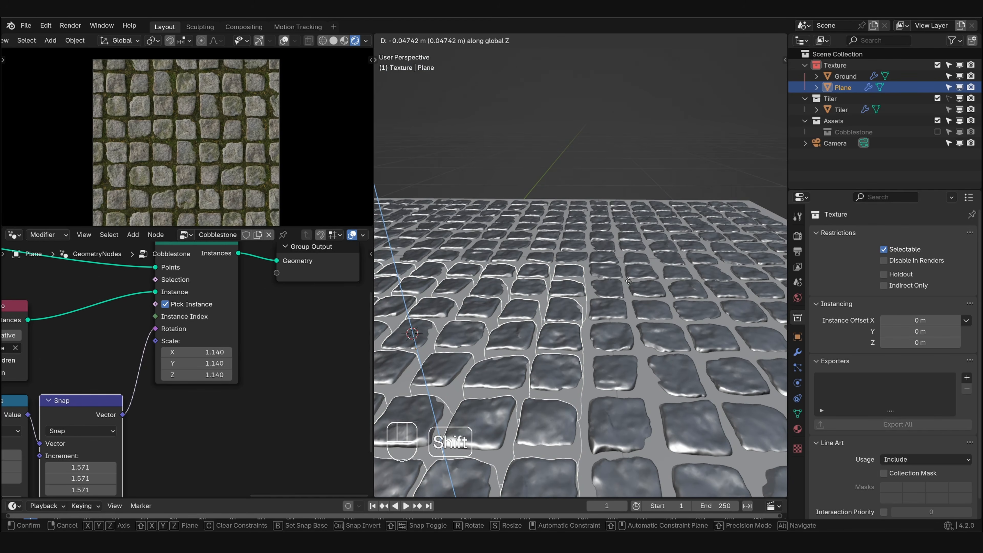
click(629, 281)
scroll(207, 190, up, 5)
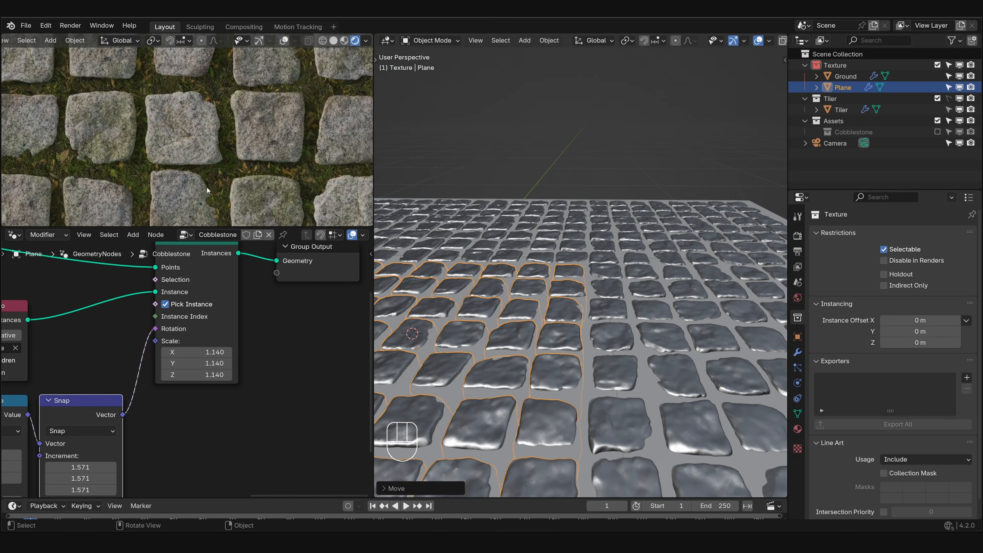
scroll(155, 124, up, 3)
scroll(207, 161, down, 8)
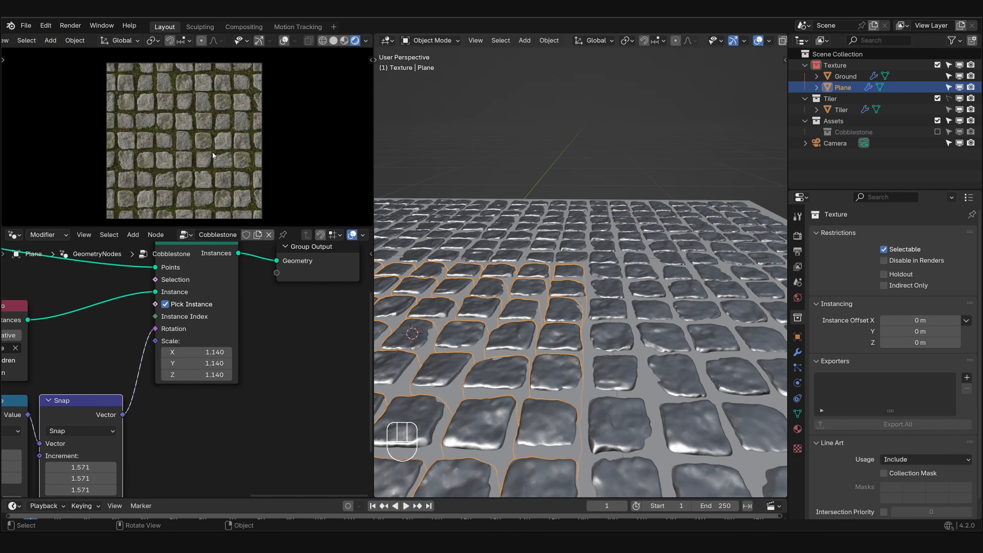
scroll(185, 302, down, 5)
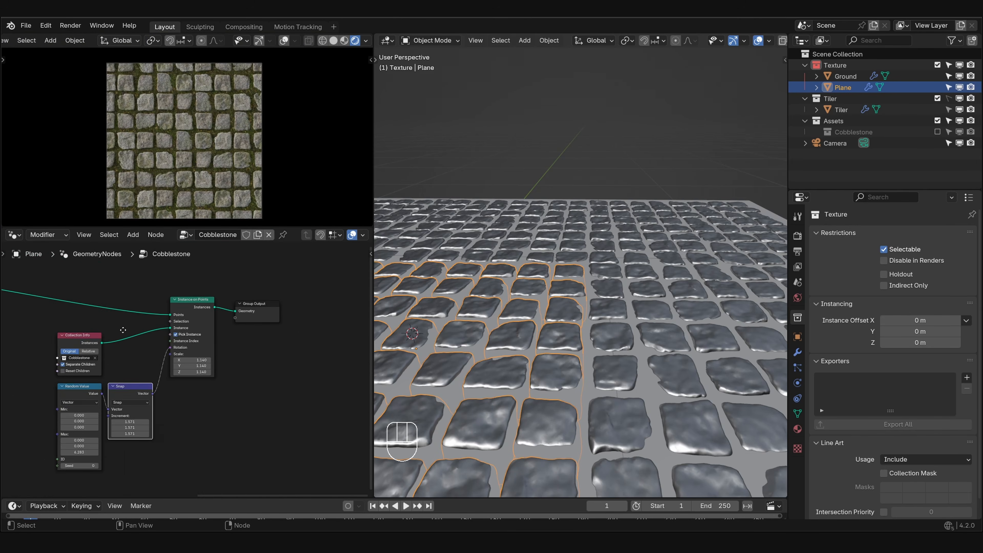
- Insert a Set Position node on the link between Delete Geometry and Instance on Points
middle_drag(117, 298, 302, 317)
scroll(159, 304, up, 3)
middle_drag(155, 302, 161, 303)
drag(161, 302, 162, 303)
middle_drag(162, 302, 83, 292)
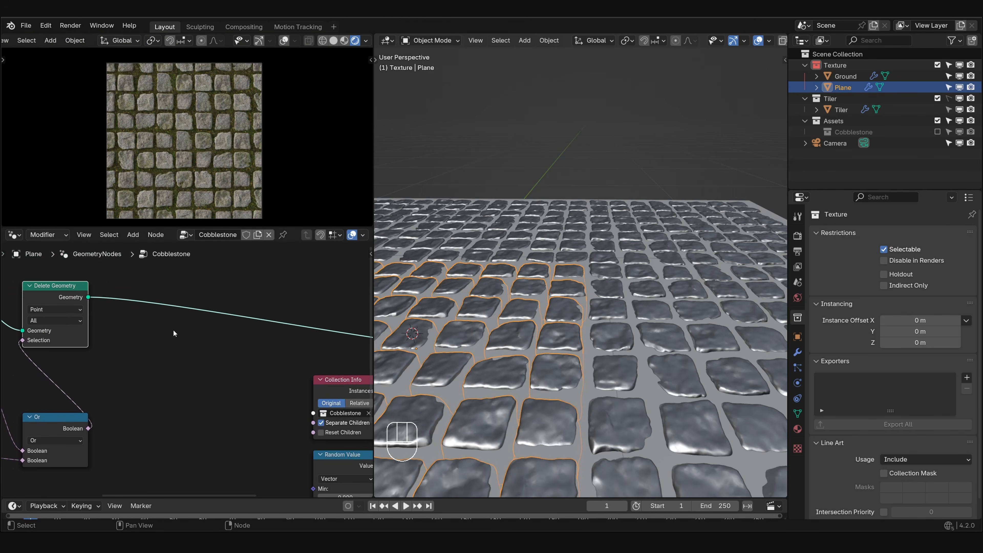
key(shift+a)
text(set pos)
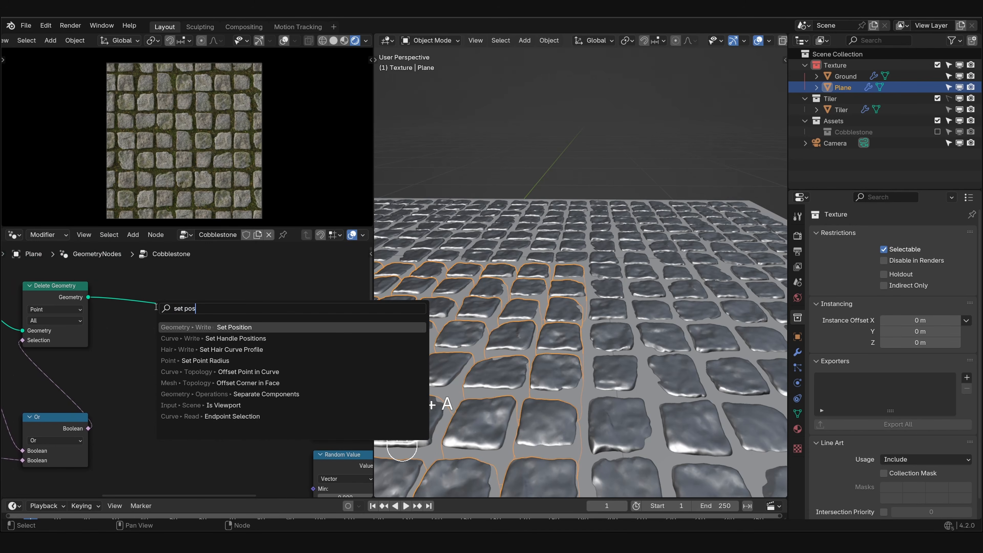
key(Return)
click(184, 286)
middle_drag(198, 369, 206, 345)
- Move the grid and border-deletion nodes together farther away from Set Position to make room
scroll(140, 346, down, 3)
middle_drag(140, 347, 264, 353)
middle_drag(39, 304, 84, 305)
drag(36, 306, 292, 451)
key(g)
click(134, 384)
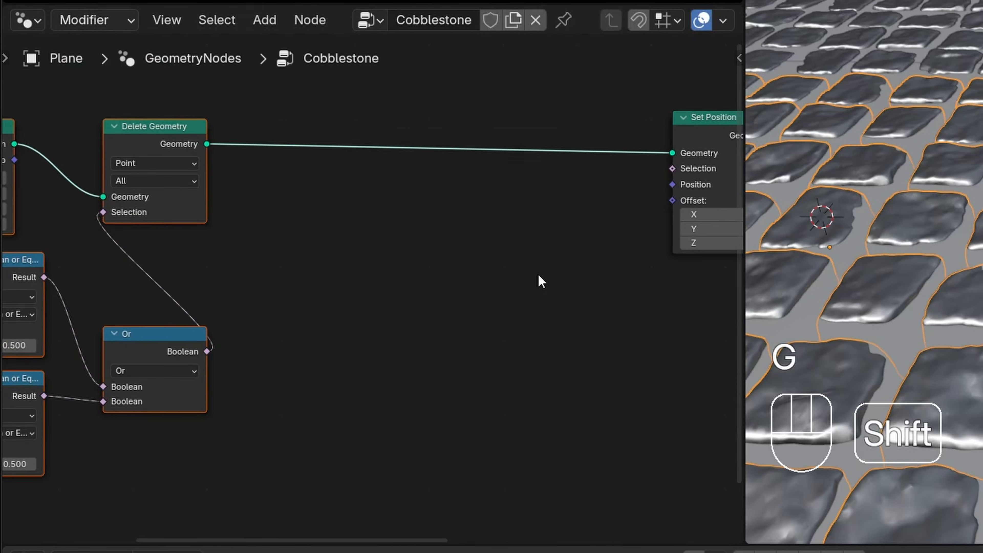
- Add an Index node in the free space below the link from Delete Geometry to Set Position
key(shift+a)
click(373, 222)
text(index)
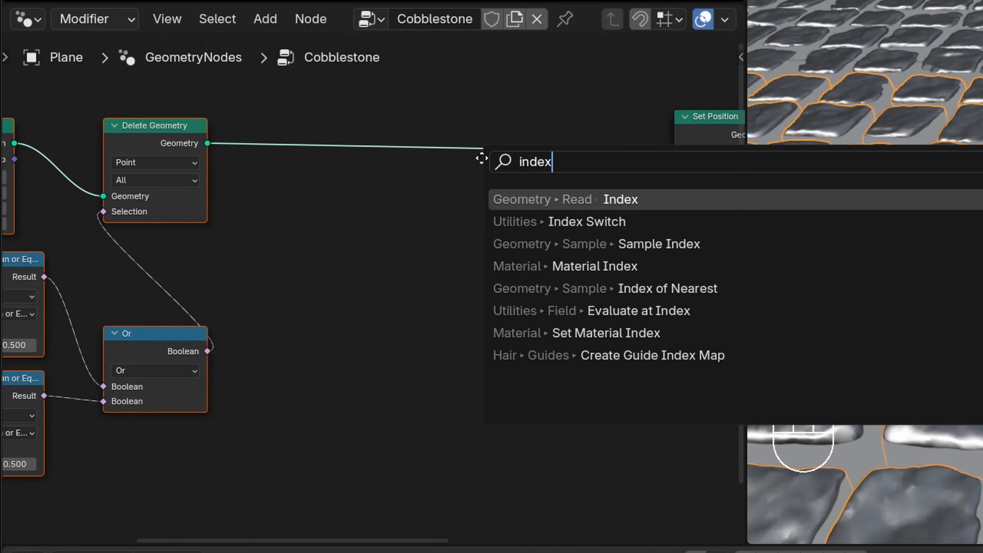
key(Return)
click(319, 298)
- Feed the Index into a new Floored Modulo math node and set its second value to 2
drag(430, 321, 454, 323)
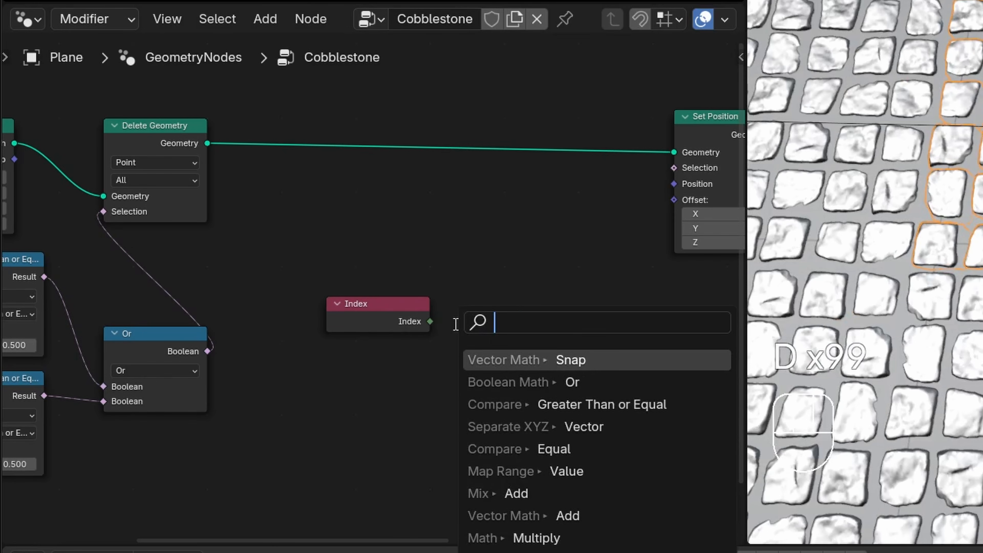
text(mo)
key(Return)
click(454, 323)
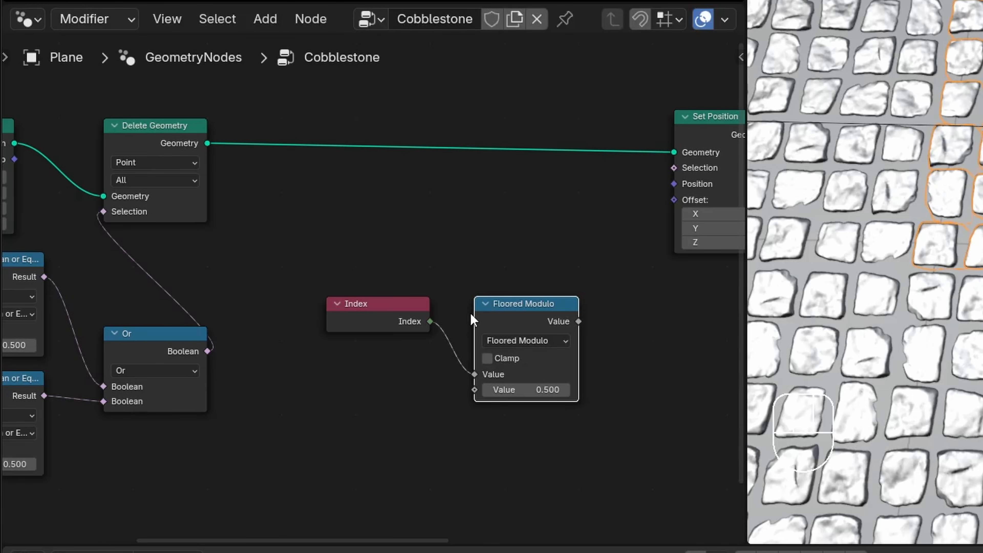
middle_drag(525, 394, 491, 377)
click(491, 377)
text(2)
key(Return)
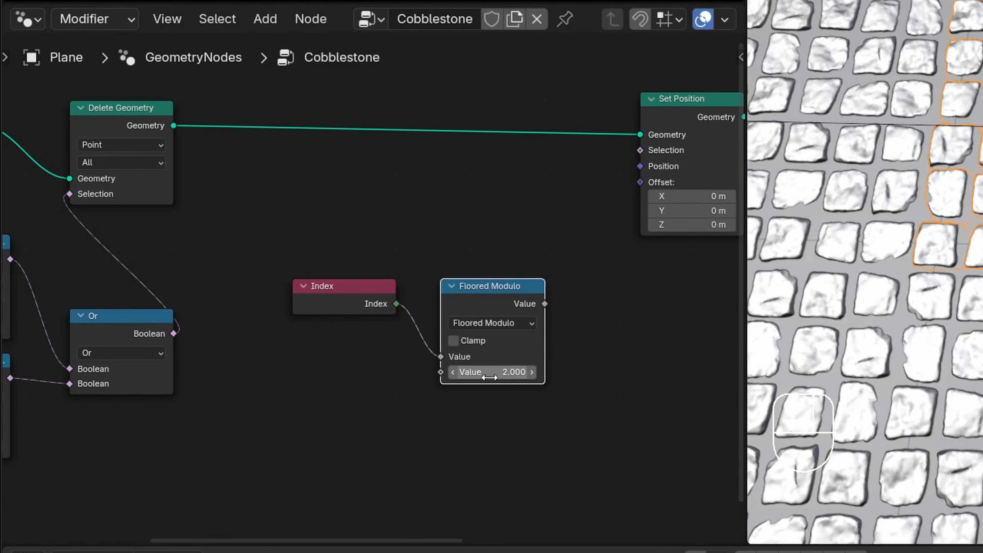
- Examine the Grid node's vertex settings and the Delete Geometry node that determine the point indices
middle_drag(245, 189, 626, 265)
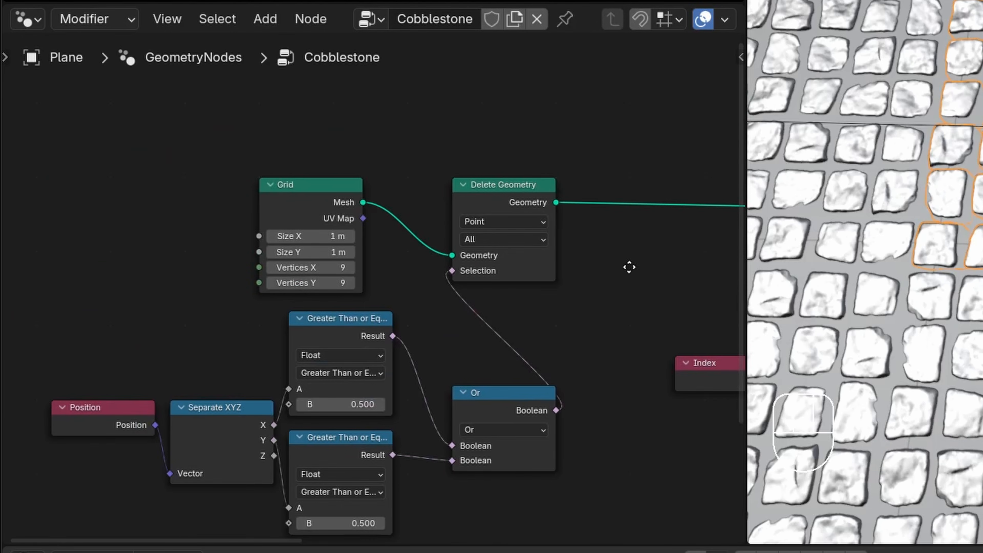
scroll(387, 225, up, 4)
middle_drag(337, 230, 394, 249)
scroll(341, 170, up, 3)
drag(341, 171, 394, 171)
middle_drag(668, 152, 436, 169)
ctrl+drag(439, 168, 451, 162)
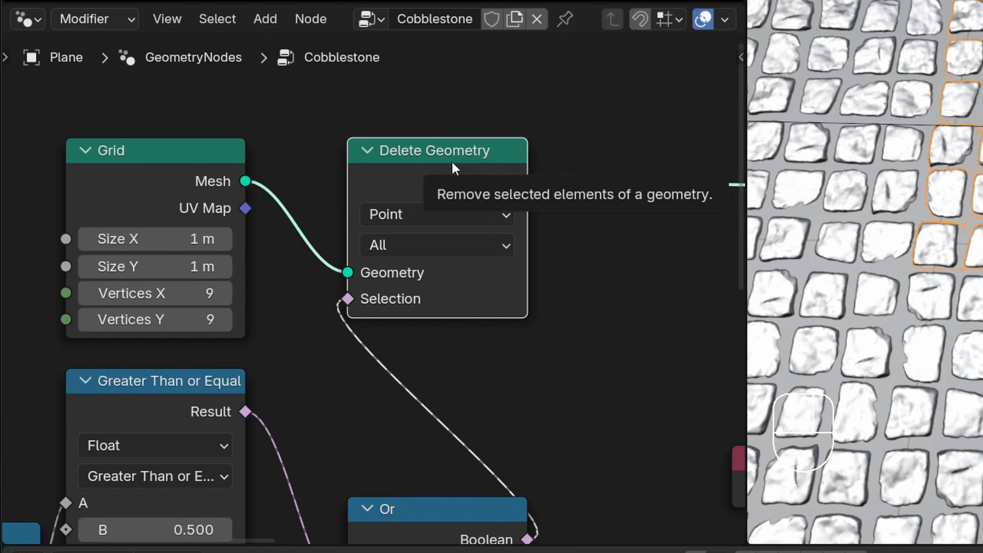
scroll(470, 176, down, 6)
middle_drag(580, 194, 293, 191)
click(542, 362)
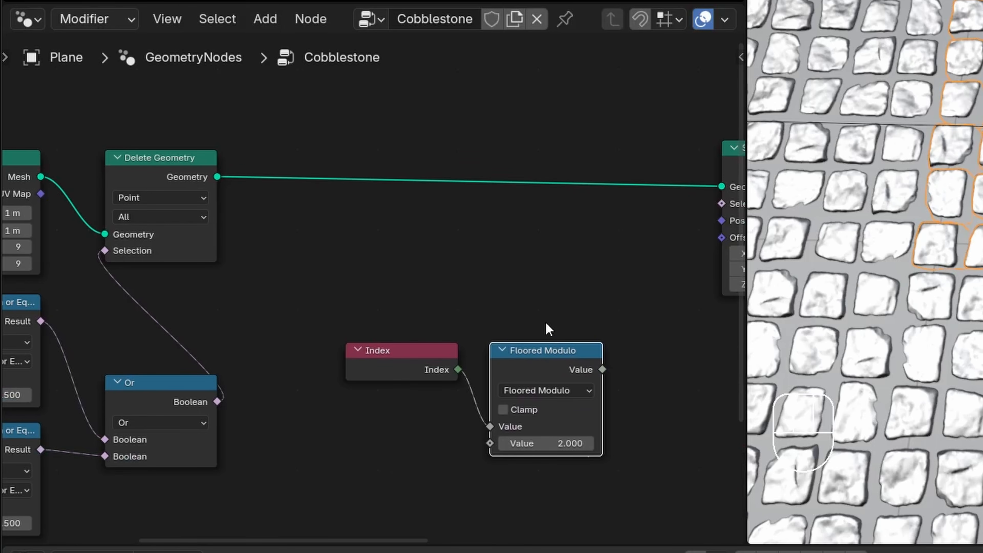
- Add a Multiply math node that takes the Floored Modulo node's output
middle_drag(549, 329, 370, 287)
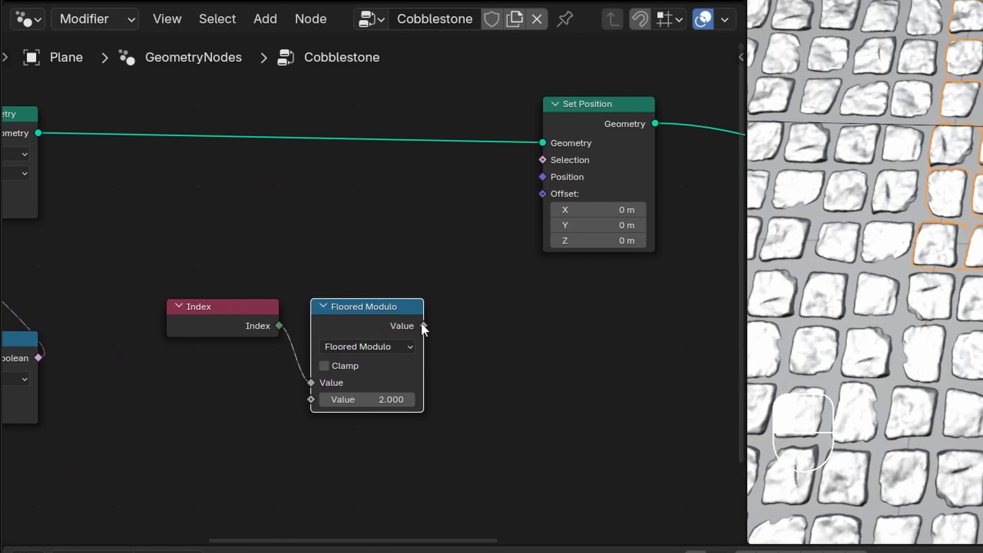
drag(422, 324, 448, 302)
key(Escape)
middle_drag(431, 331, 387, 290)
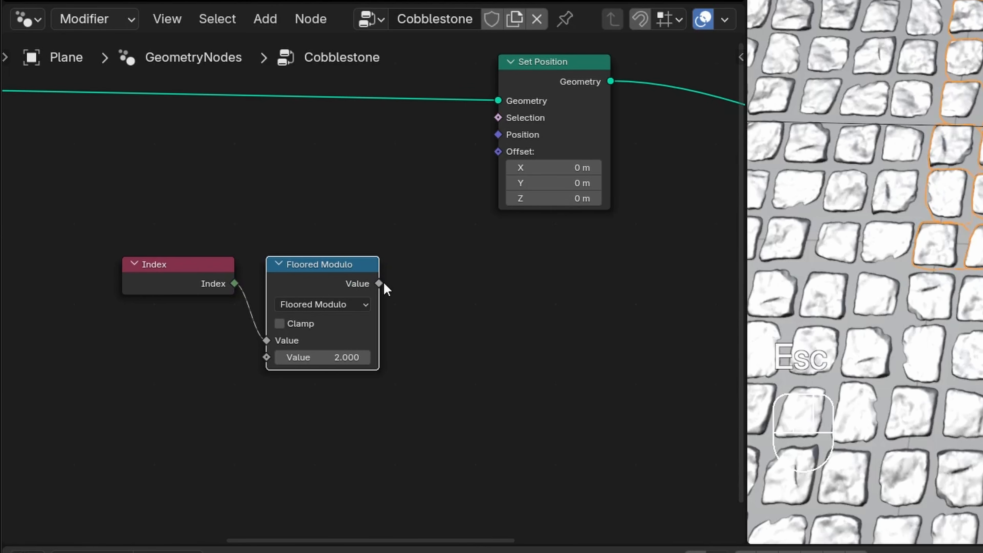
drag(381, 284, 425, 288)
text(mul)
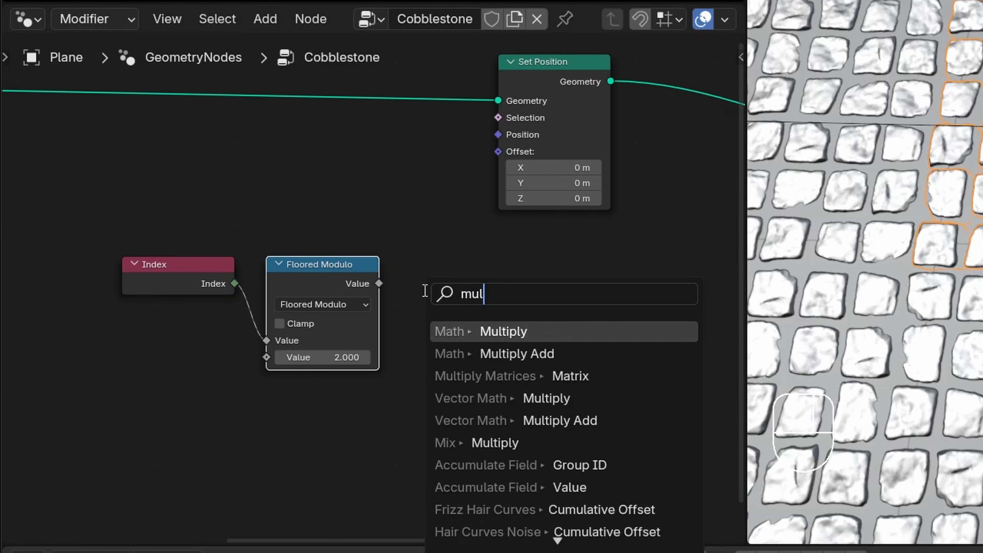
key(Return)
click(393, 281)
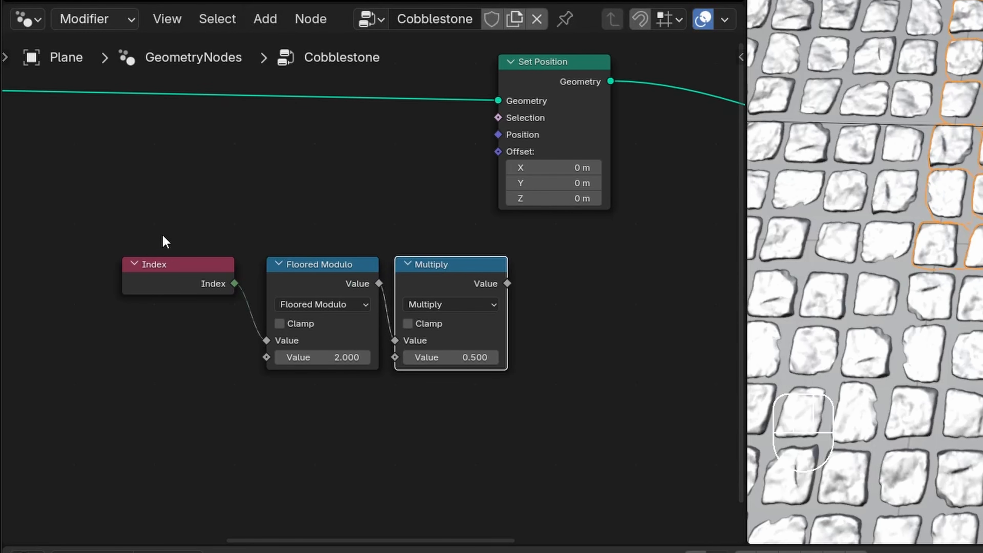
- Move the Index, Floored Modulo and Multiply nodes together to make room for another node after them
drag(162, 235, 450, 383)
key(g)
ctrl+click(442, 422)
click(441, 422)
- Feed the Multiply result into the X input of a new Combine XYZ node and place it beside Multiply
drag(474, 316, 515, 318)
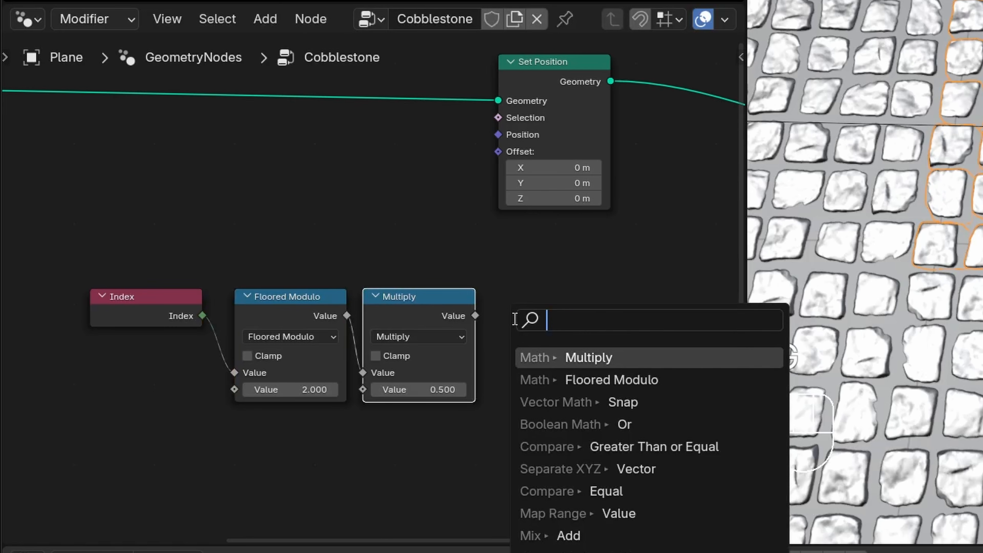
text(com)
key(Return)
click(513, 316)
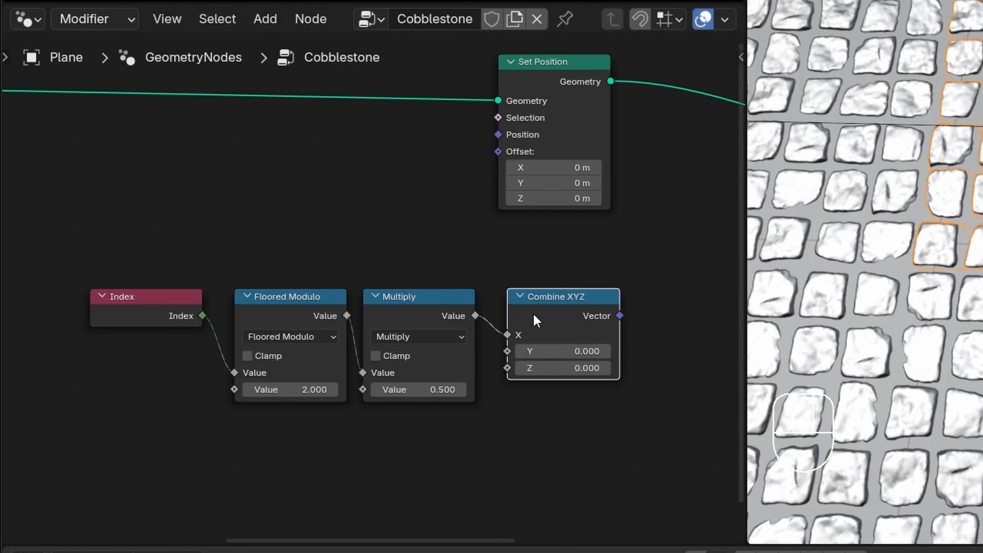
key(g)
ctrl+click(558, 315)
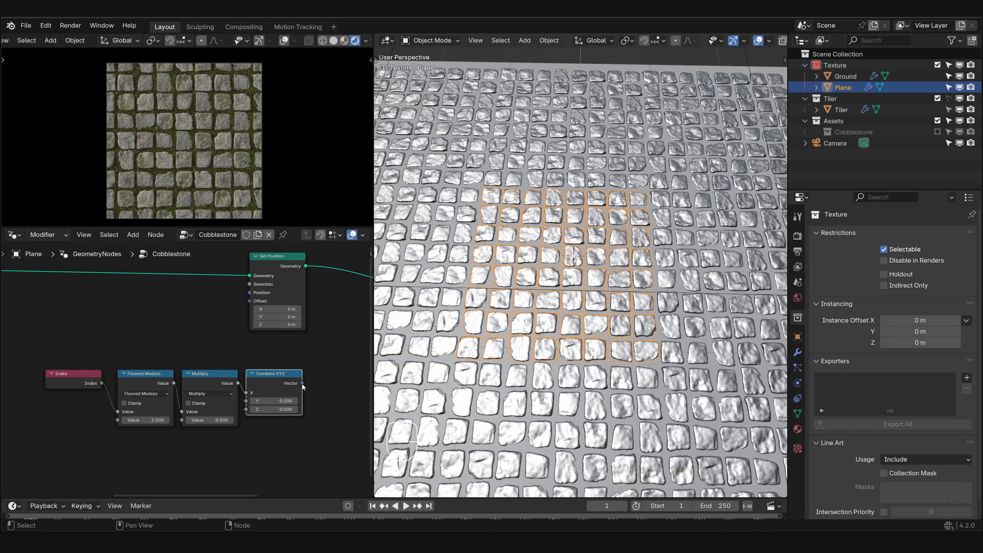
- Drive the Set Position Offset with the Combine XYZ vector and set the Multiply value to 0
drag(603, 316, 509, 202)
drag(250, 307, 250, 307)
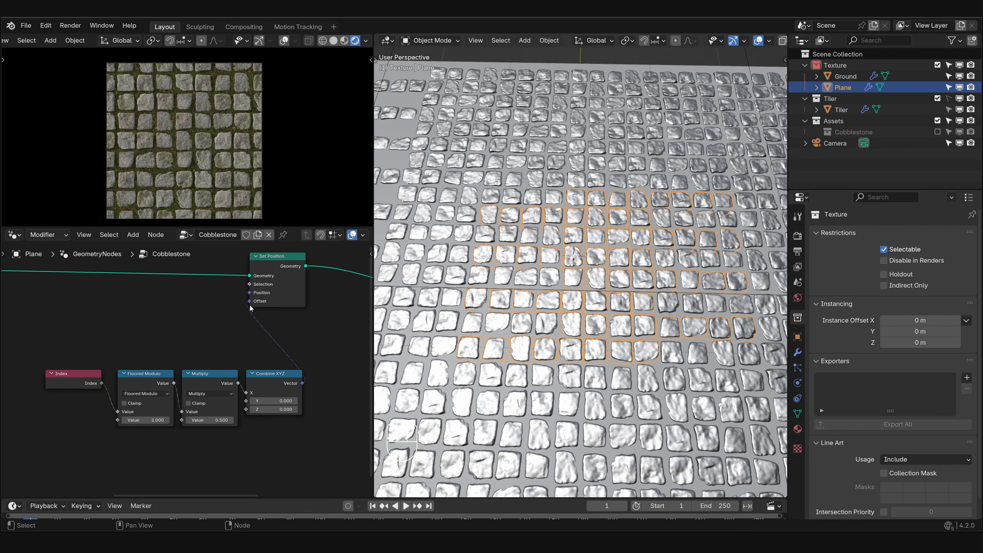
click(221, 422)
text(0)
key(Return)
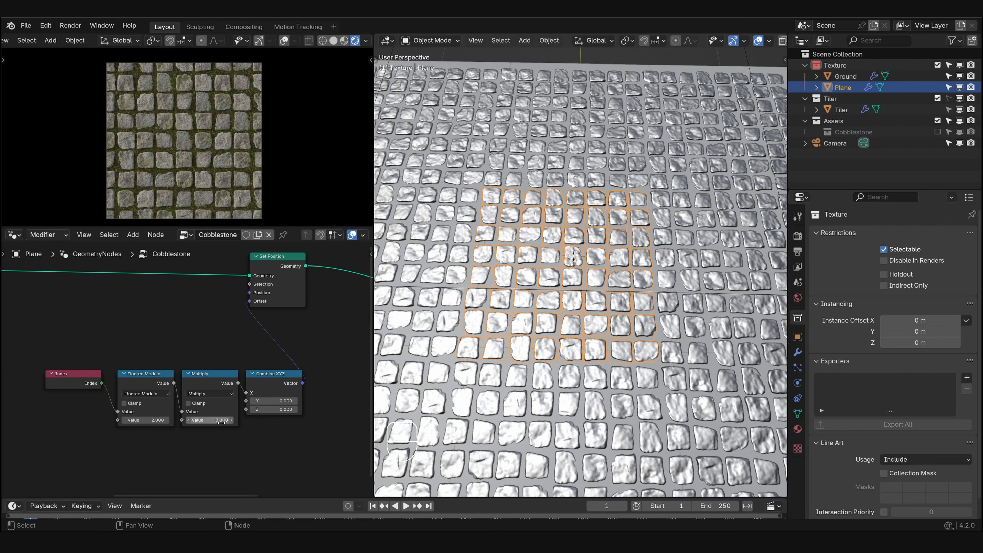
scroll(216, 422, up, 3)
shift+drag(177, 387, 179, 385)
scroll(175, 136, up, 3)
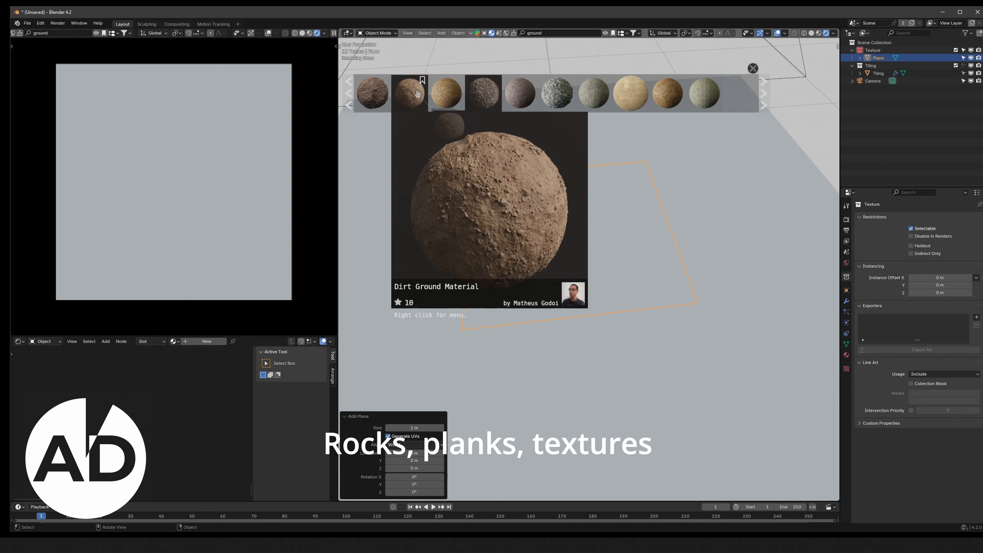
- Place the Low Poly Ground Forest Rock asset from BlenderKit on the dirt ground and adjust its height
drag(417, 94, 539, 211)
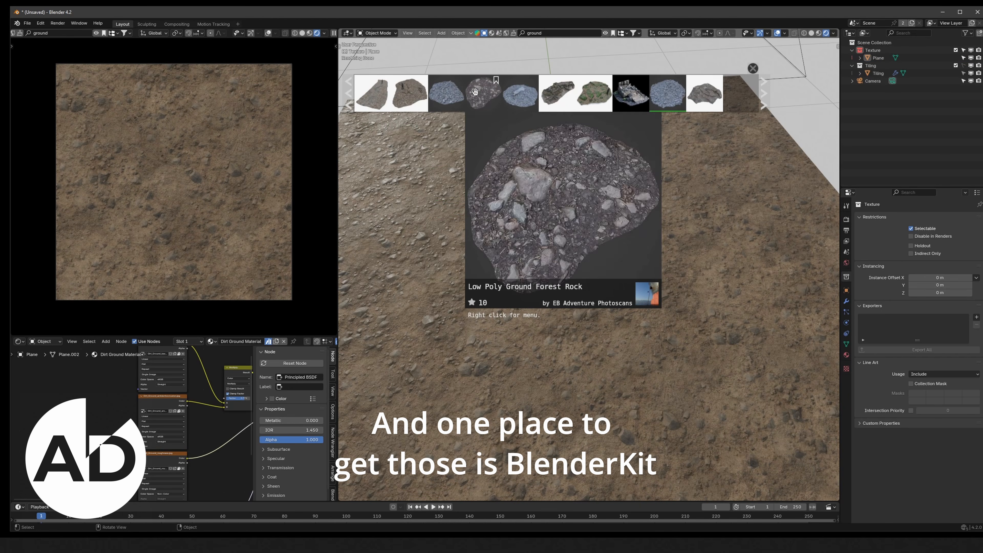
drag(480, 92, 536, 196)
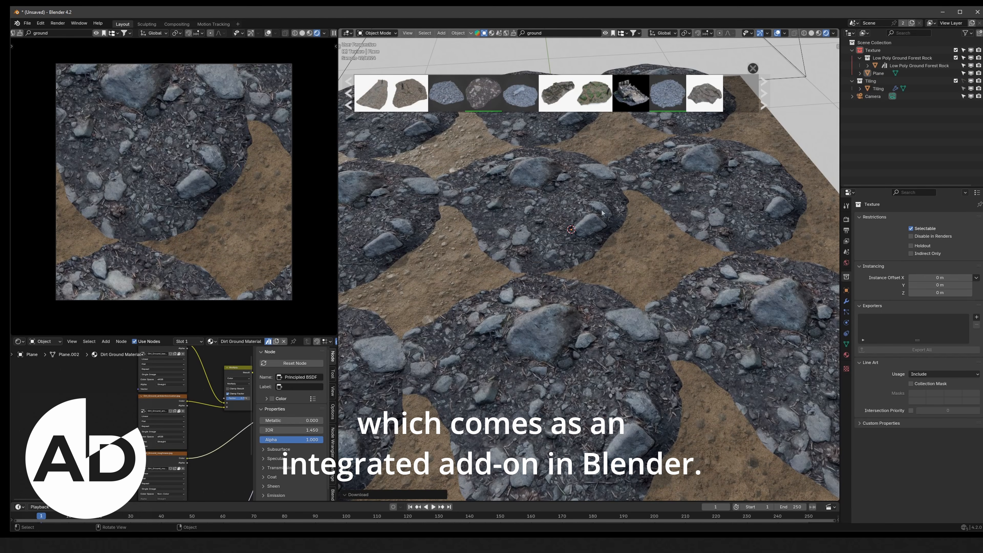
key(g)
key(z)
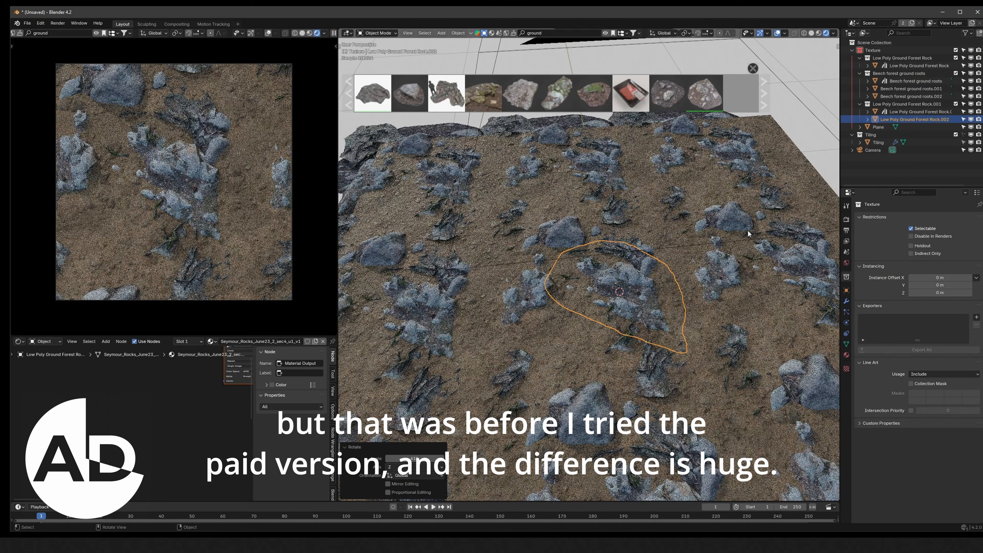
- Create a linked duplicate of a Low Poly Ground Forest Rock, place it horizontally on the ground and adjust its height
click(583, 212)
key(alt+d)
key(shift+z)
click(565, 283)
key(g)
key(z)
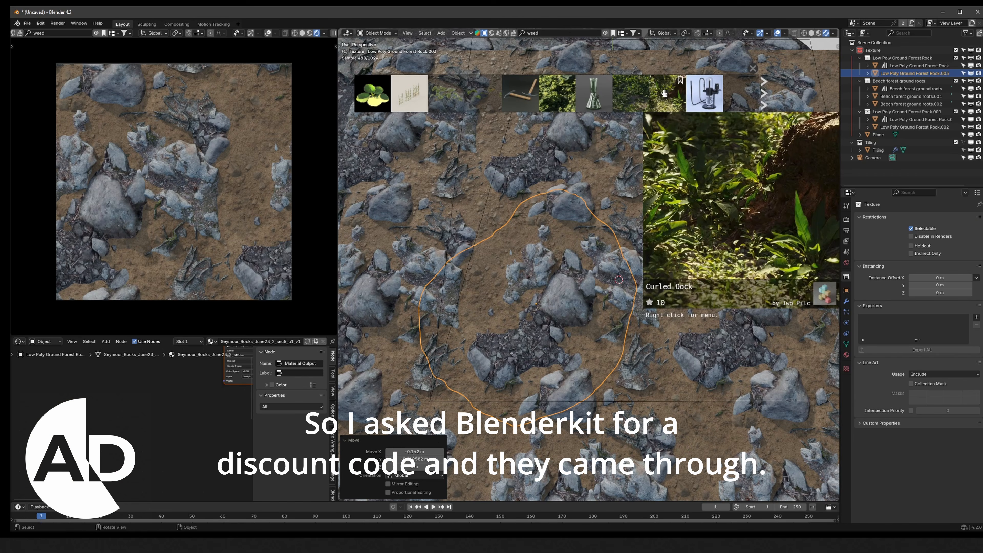
- Place the Curled Dock plant asset on the rocky ground and duplicate it horizontally to another spot
drag(631, 93, 492, 310)
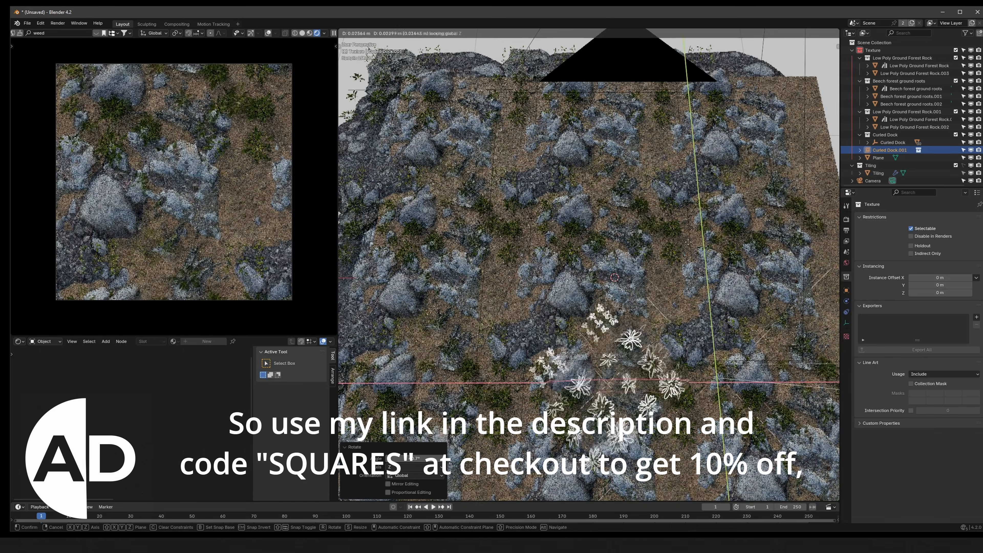
key(shift+d)
key(shift+z)
click(658, 211)
- Rotate the duplicated Curled Dock plants about the Z axis
key(r)
key(z)
click(786, 310)
- Reposition the Curled Dock copy in the horizontal plane and duplicate it once more
key(g)
key(shift+z)
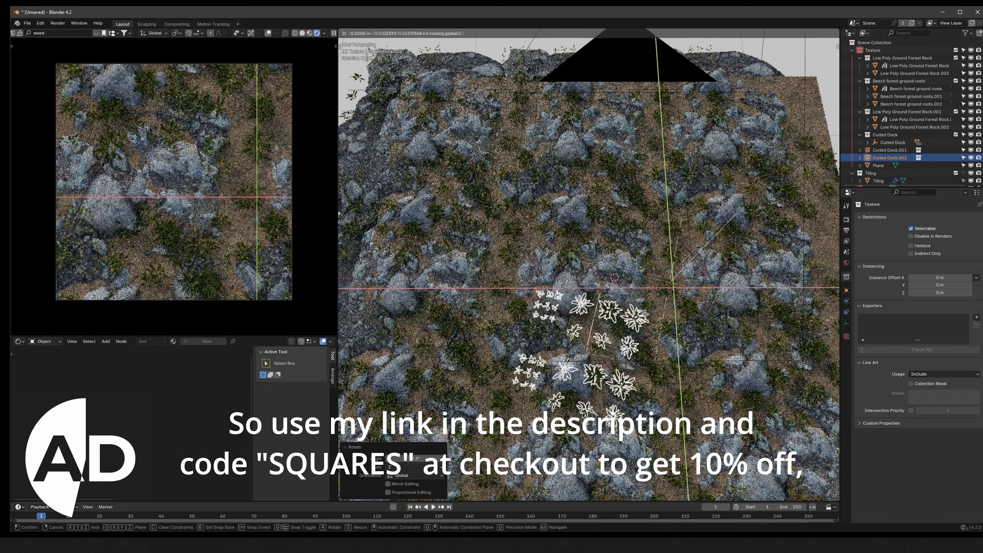
click(764, 263)
key(shift+d)
key(shift+z)
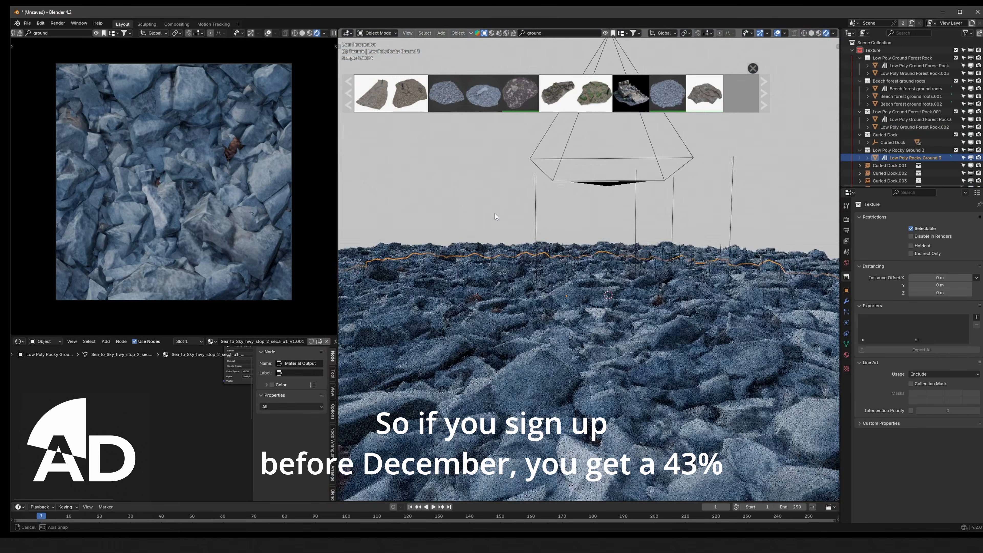
key(s)
click(546, 272)
middle_drag(546, 272, 623, 381)
key(s)
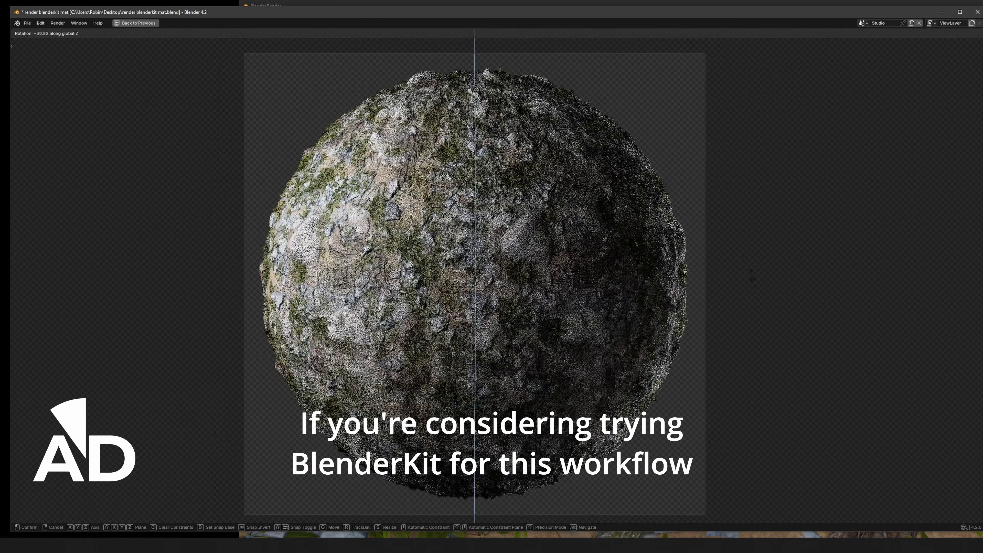
click(671, 143)
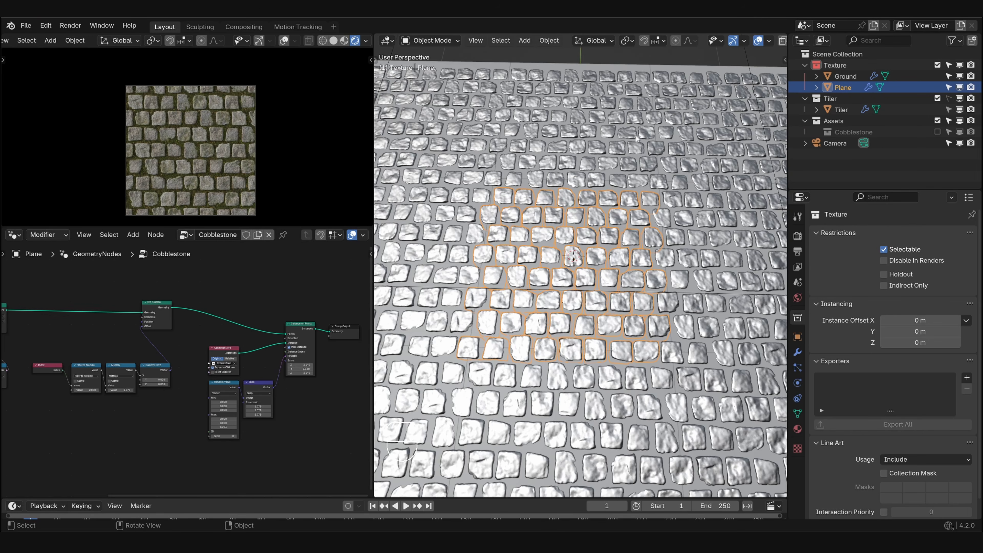
- Rename the Plane object in the Texture collection to Cobblestones
double_click(843, 87)
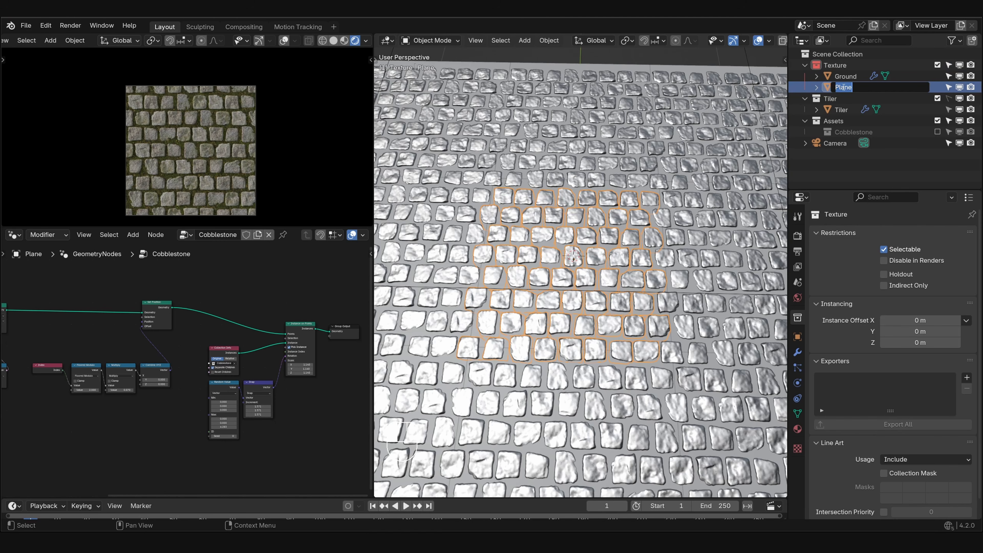
text(CObblestones)
key(Return)
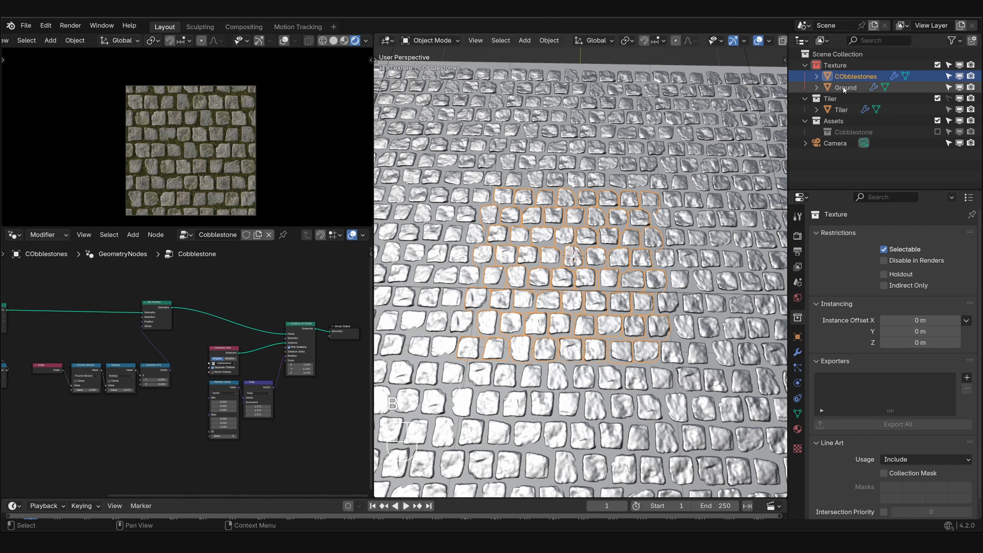
double_click(843, 76)
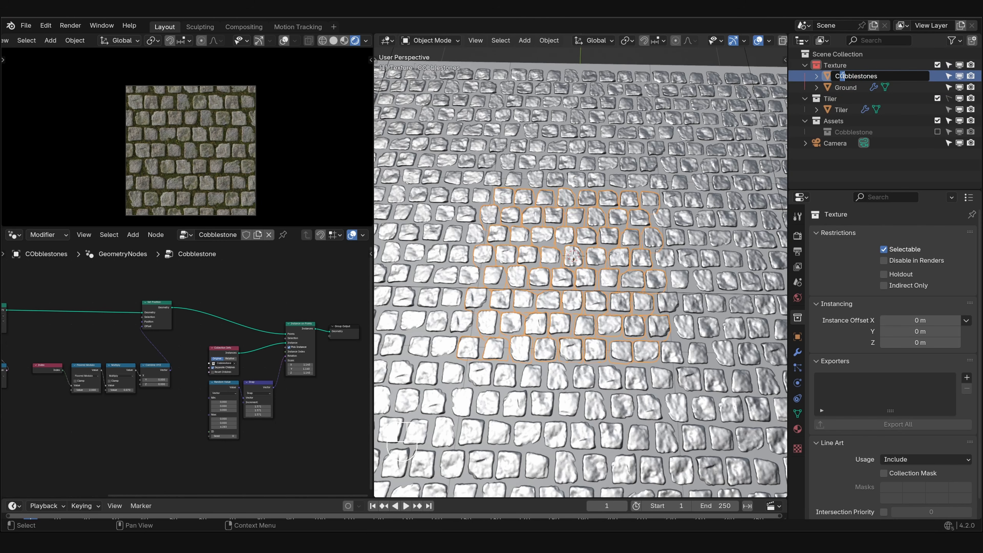
key(Delete)
text(o)
key(Return)
- Add a mesh plane to the Texture collection and give it a new geometry node tree with room between input and output
click(835, 65)
key(shift+a)
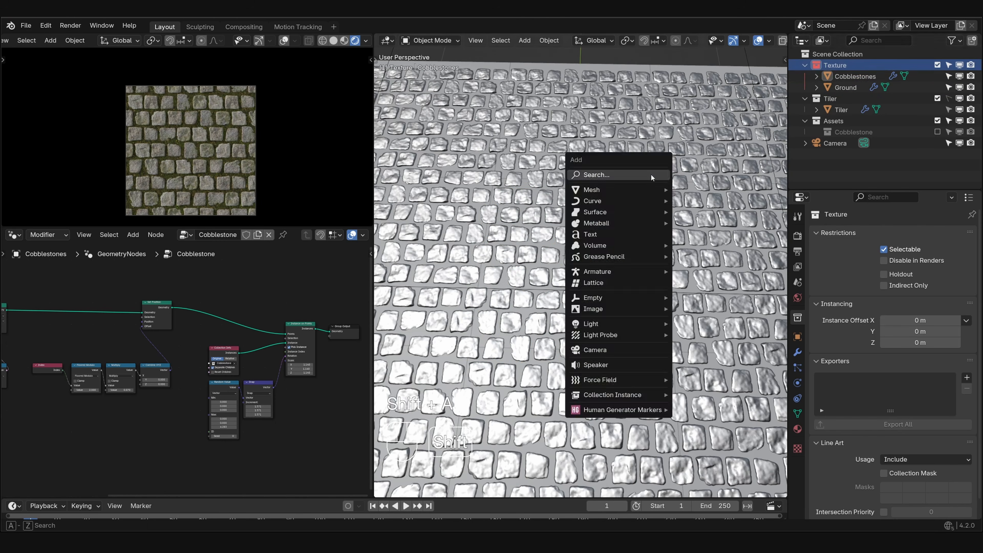
mouse_move(647, 189)
click(689, 190)
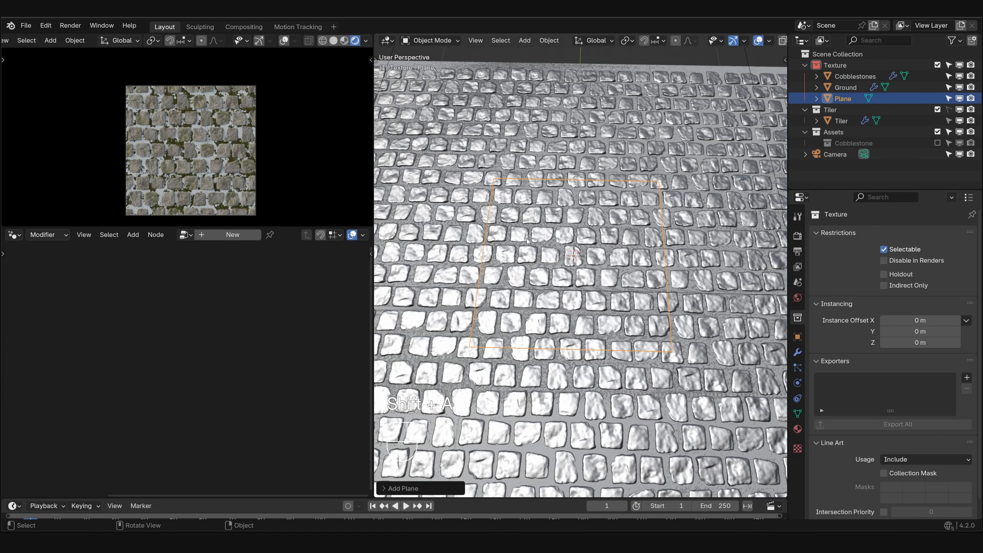
click(233, 234)
drag(223, 330, 131, 333)
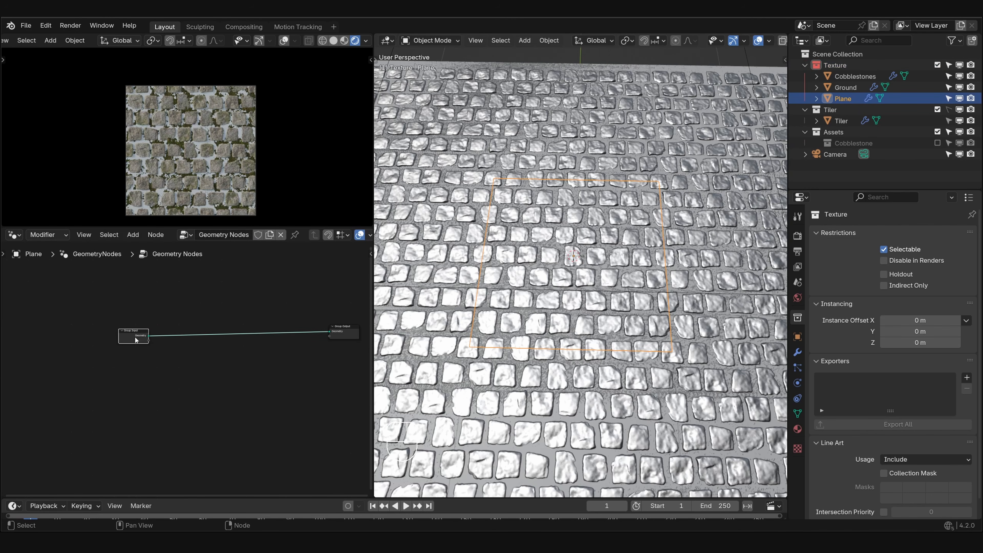
- Insert a Distribute Points on Faces node between Group Input and Group Output and set its density to 1000
key(shift+a)
click(112, 246)
text(dis)
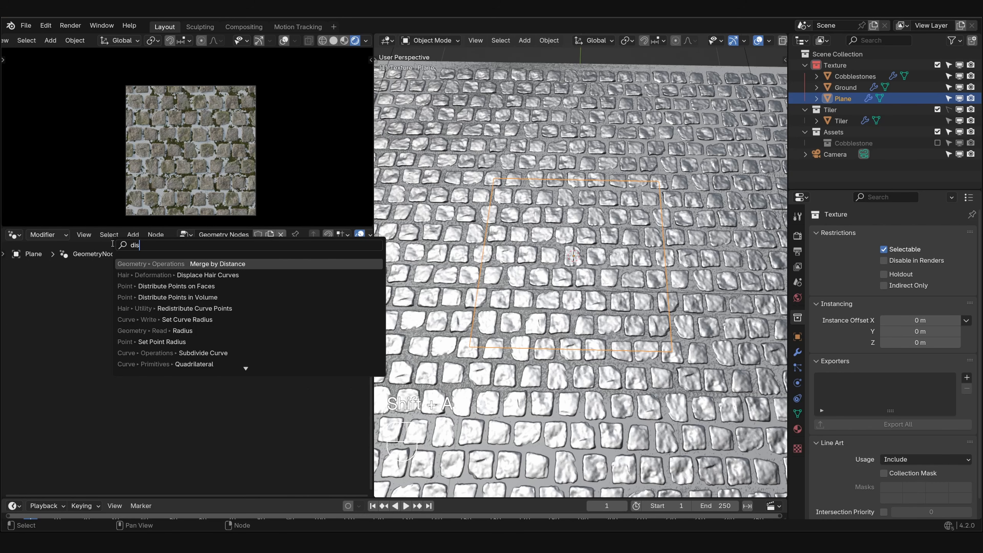
text(trti)
key(BackSpace)
key(BackSpace)
key(Return)
click(163, 319)
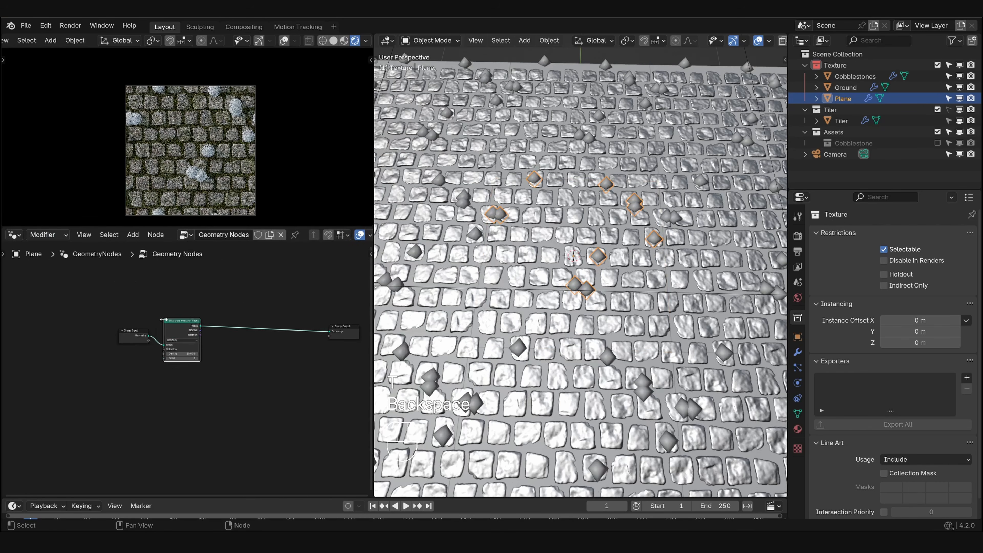
scroll(223, 343, up, 3)
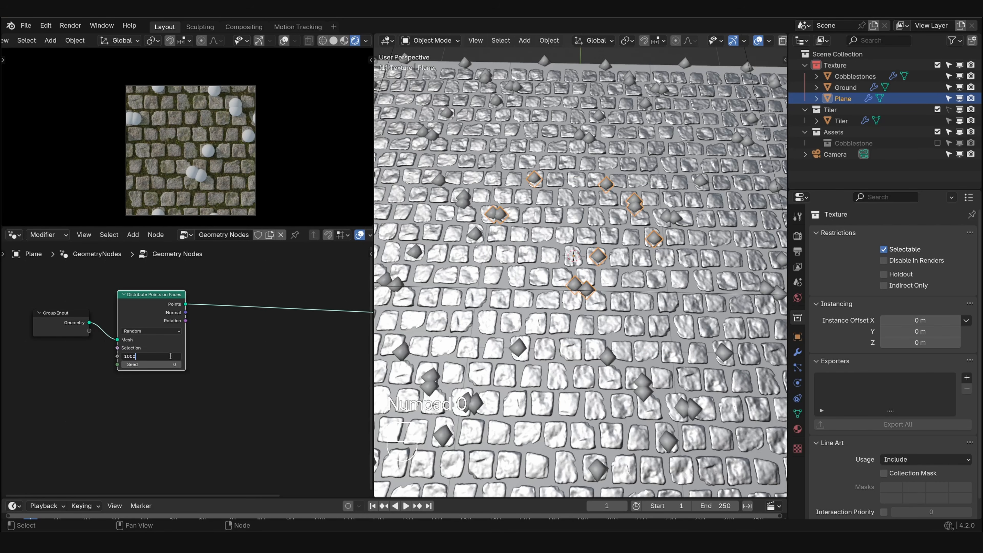
click(169, 356)
text(1000)
key(Return)
- Insert a Set Point Radius node after the point distribution and set the radius to 0.01 m
key(shift+a)
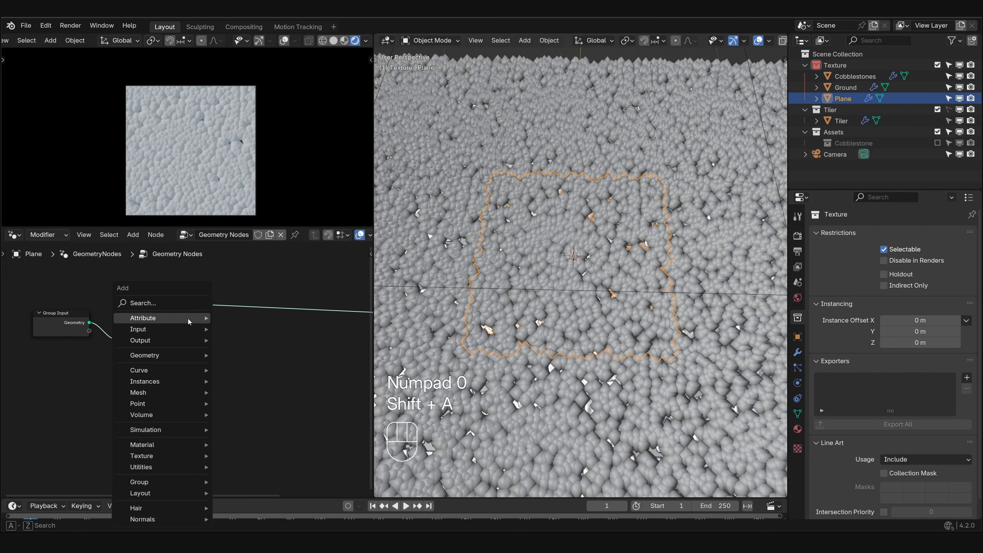
text(radius)
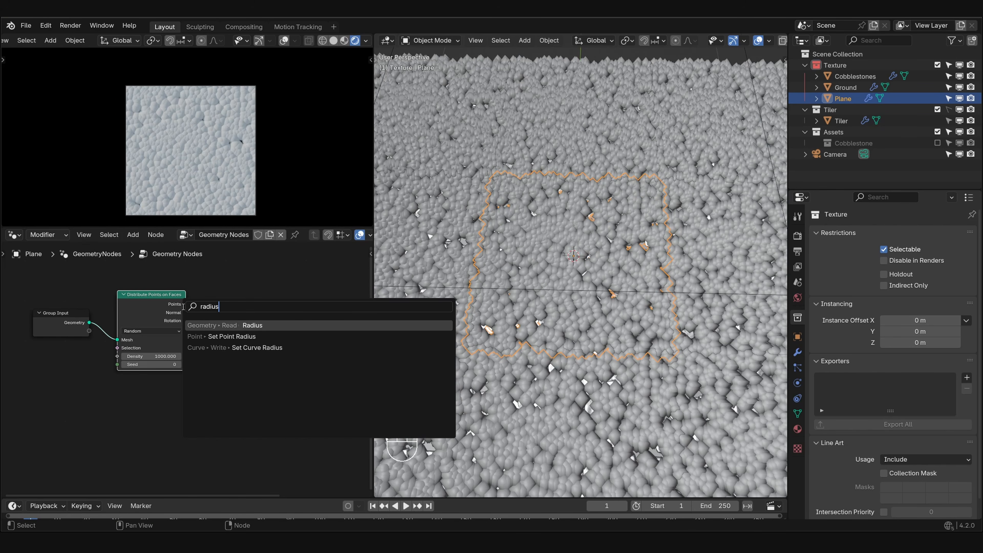
click(232, 336)
click(236, 312)
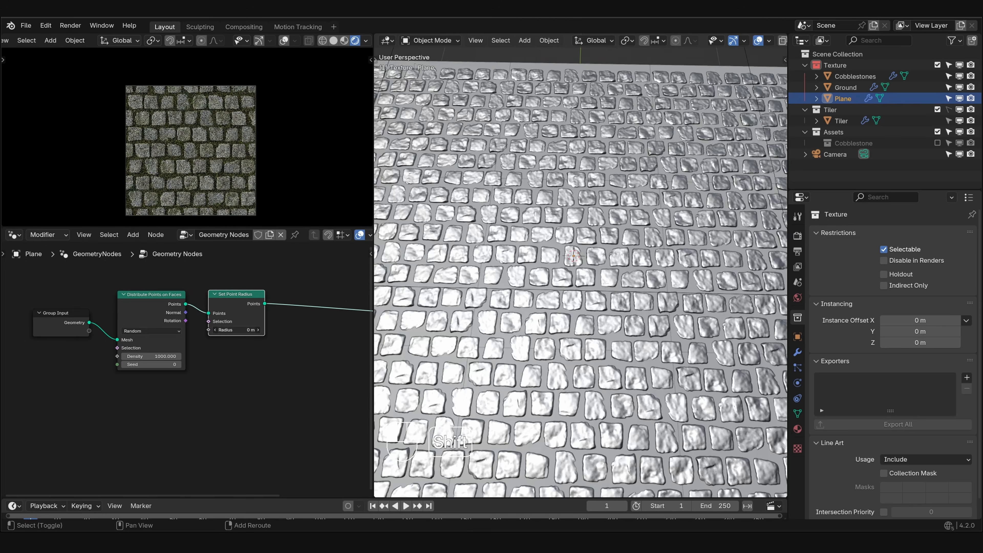
mouse_move(236, 330)
shift+mouse_down()
mouse_move(248, 330)
mouse_move(238, 330)
shift+mouse_up()
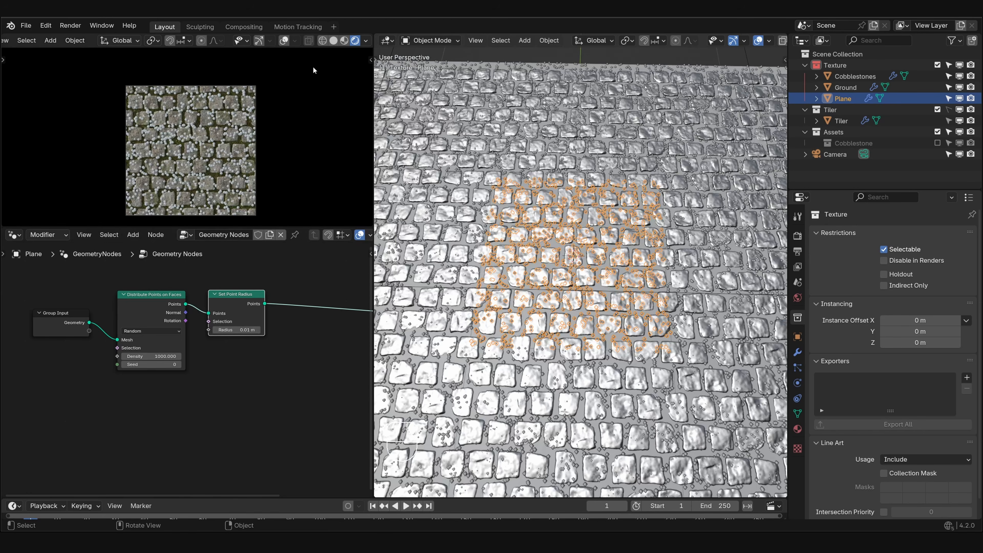
- Switch the camera viewport to solid shading and examine the scattered points among the cobblestones up close
click(334, 40)
scroll(208, 155, up, 3)
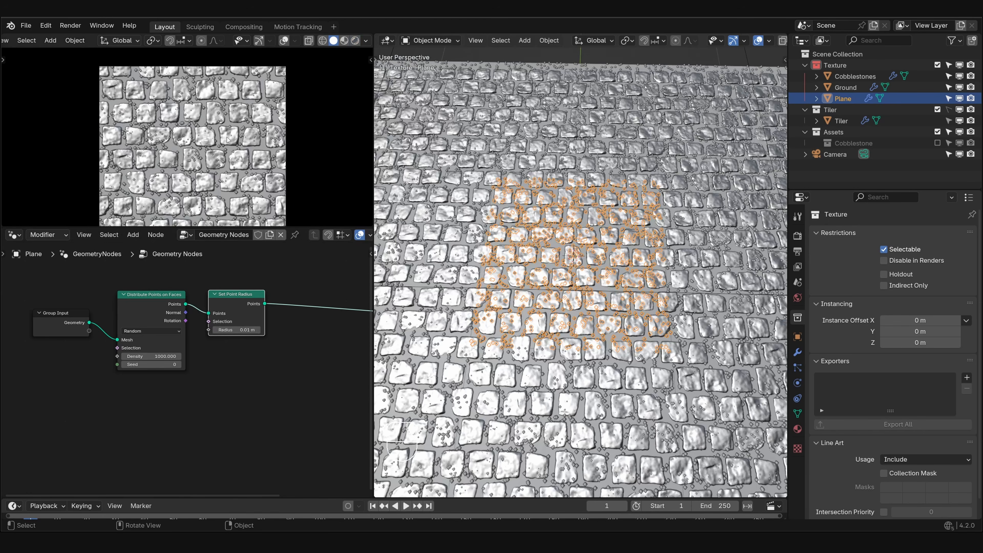
key(KP_7)
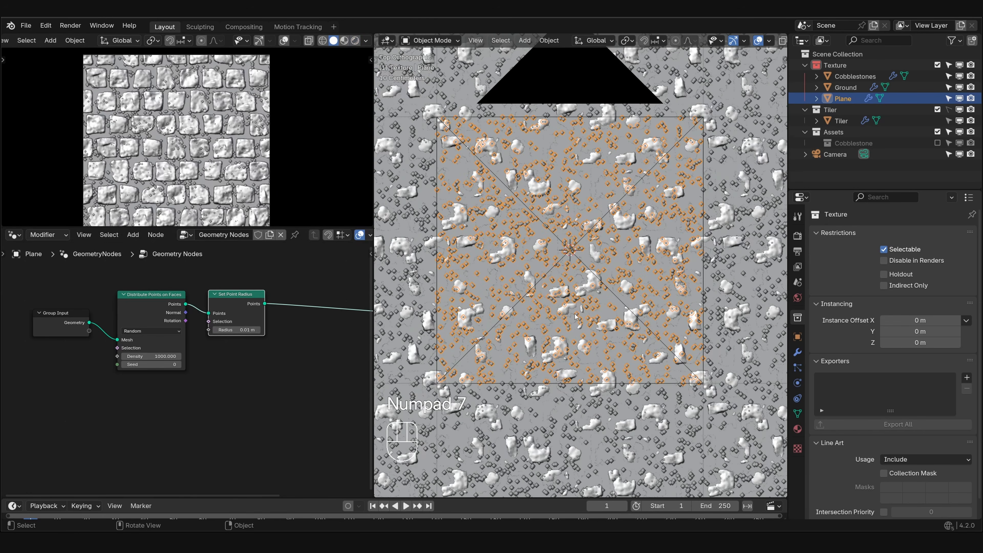
middle_drag(540, 278, 540, 249)
scroll(540, 248, up, 3)
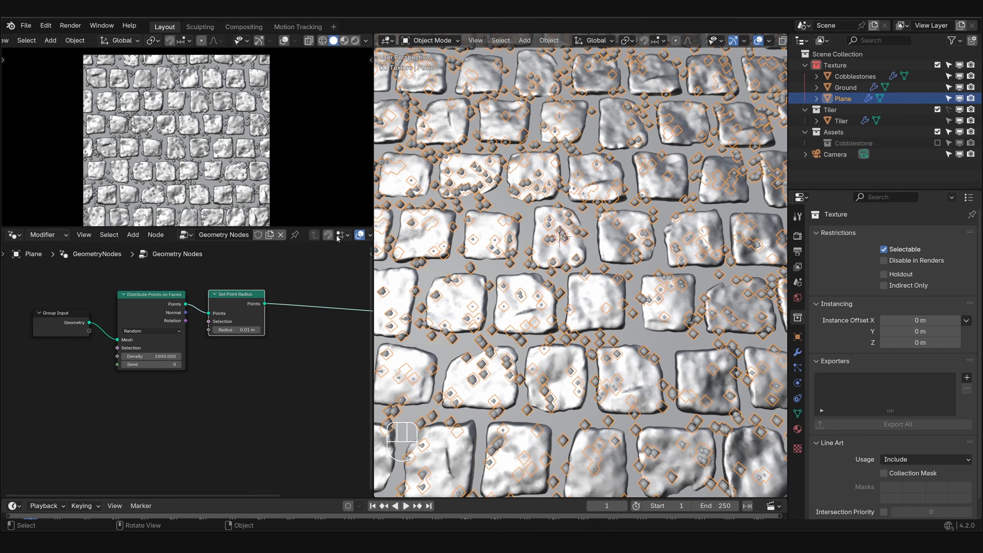
- Add a Raycast node below the point distribution nodes
scroll(198, 372, down, 1)
middle_drag(197, 373, 244, 336)
key(shift+a)
click(160, 304)
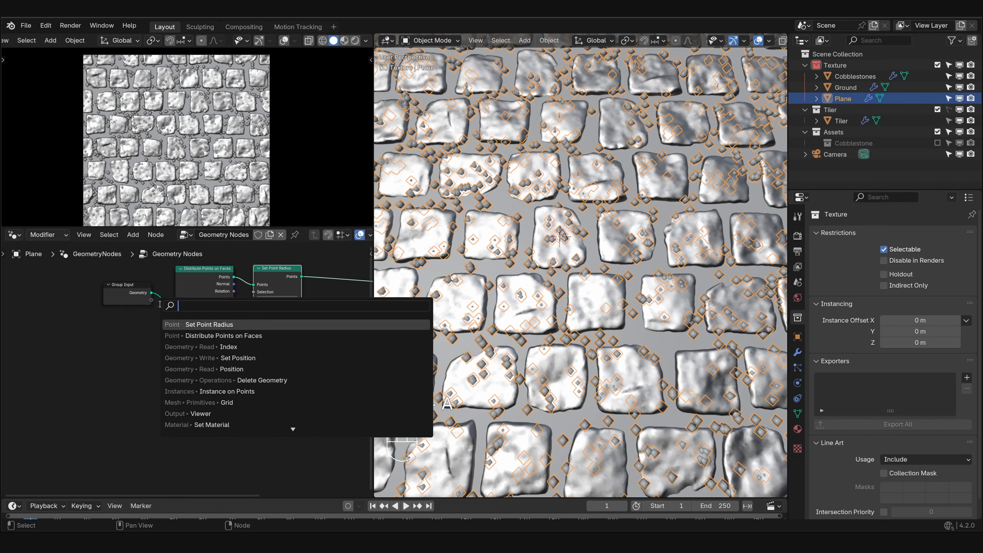
text(ray)
key(Return)
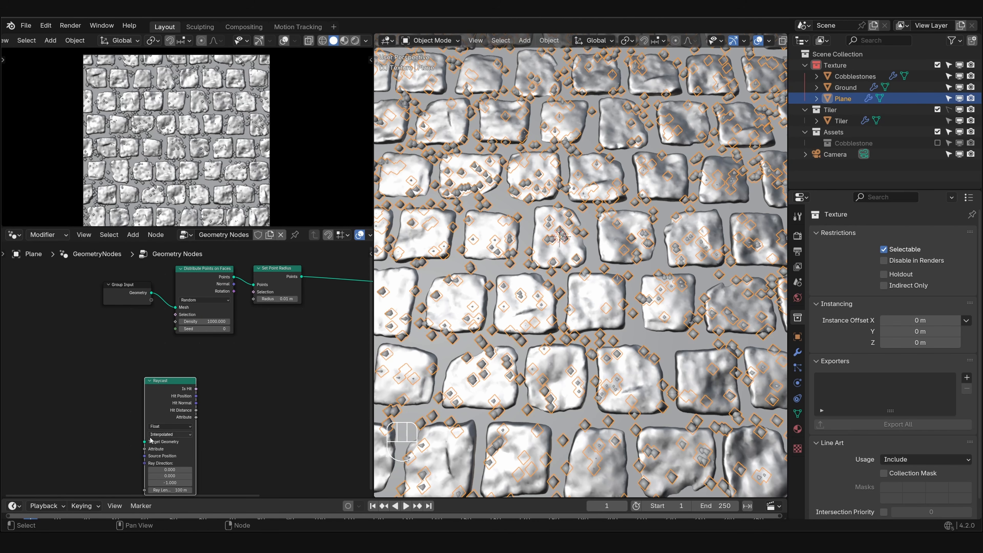
middle_drag(240, 357, 271, 310)
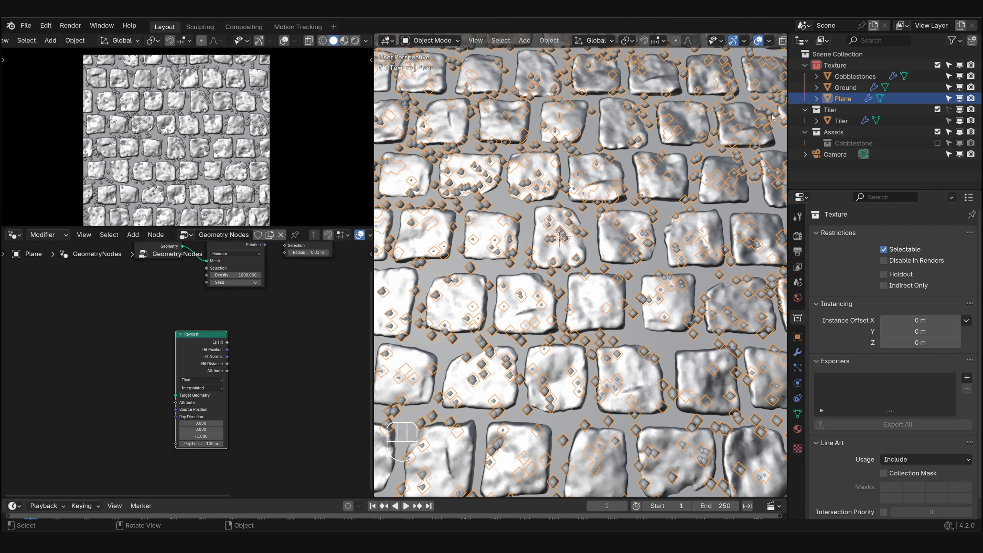
- Bring the Cobblestones object into the node tree as an Object Info node and link its Geometry to the Raycast's Target Geometry
drag(838, 76, 116, 390)
scroll(143, 393, up, 3)
middle_drag(143, 393, 239, 369)
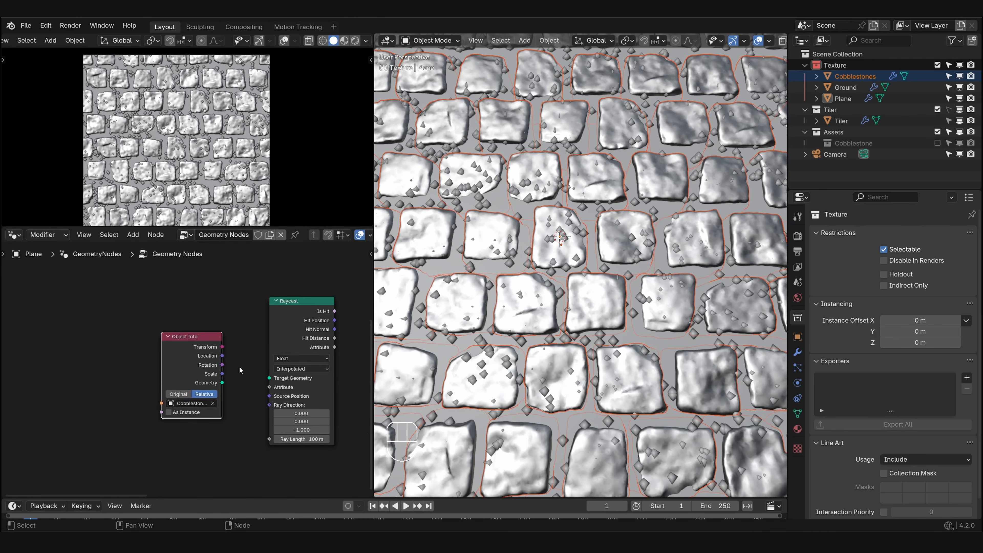
drag(211, 370, 270, 379)
drag(300, 331, 247, 366)
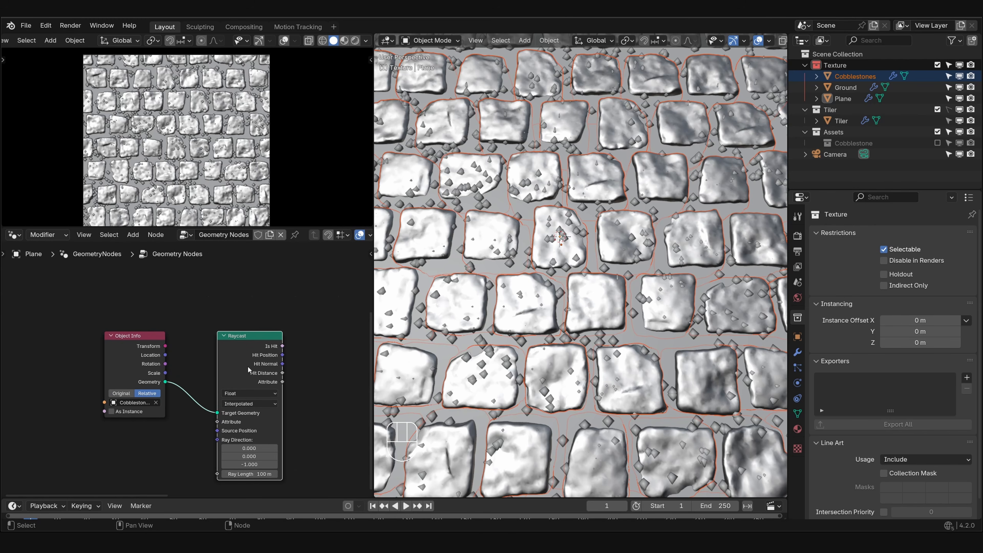
- Add a Position node below the Object Info node
middle_drag(550, 278, 579, 273)
scroll(579, 272, up, 3)
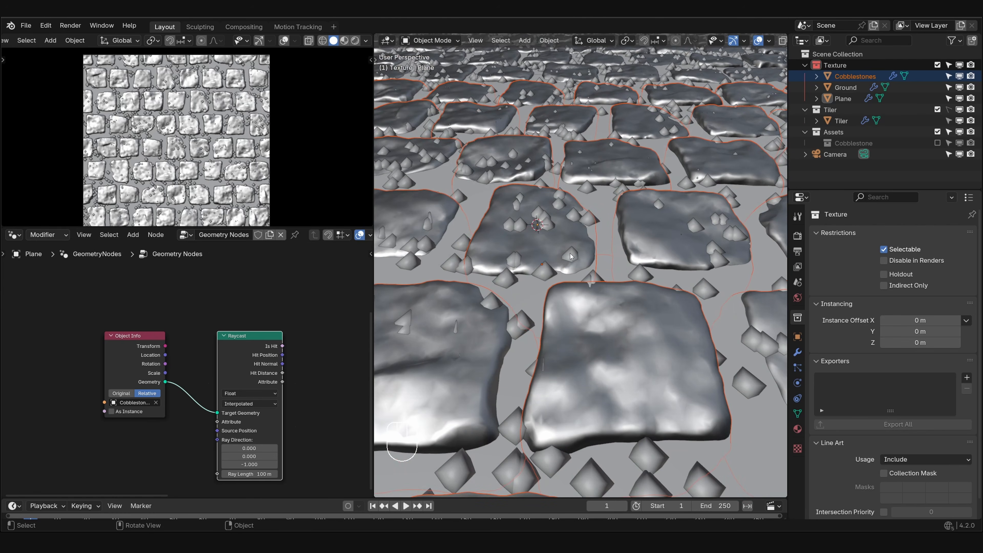
scroll(570, 256, down, 3)
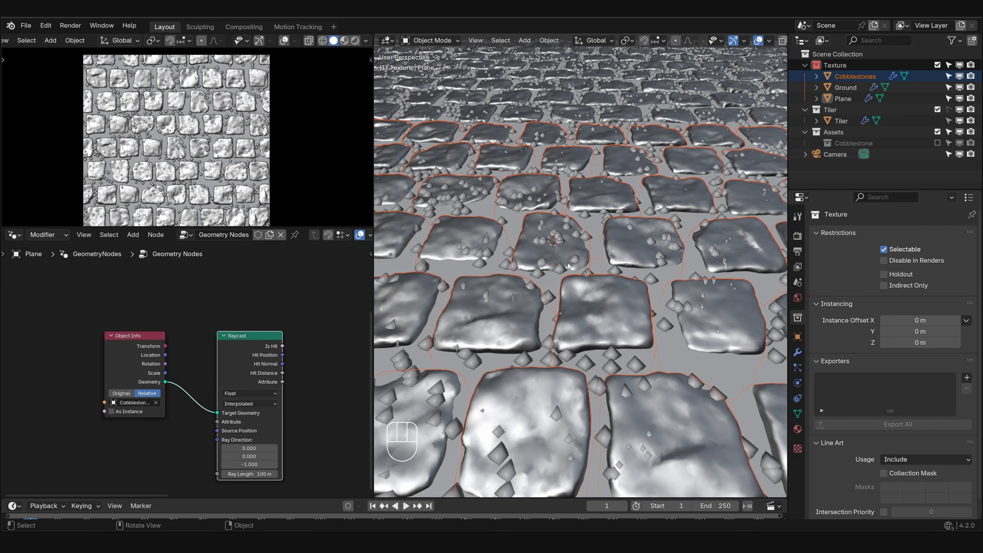
middle_drag(190, 417, 232, 336)
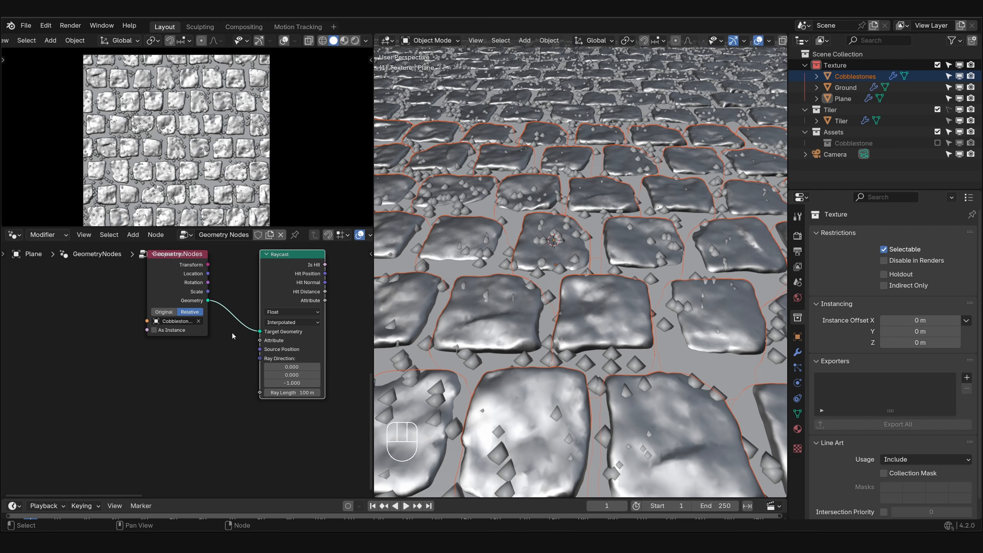
middle_drag(177, 368, 201, 347)
key(shift+a)
click(132, 306)
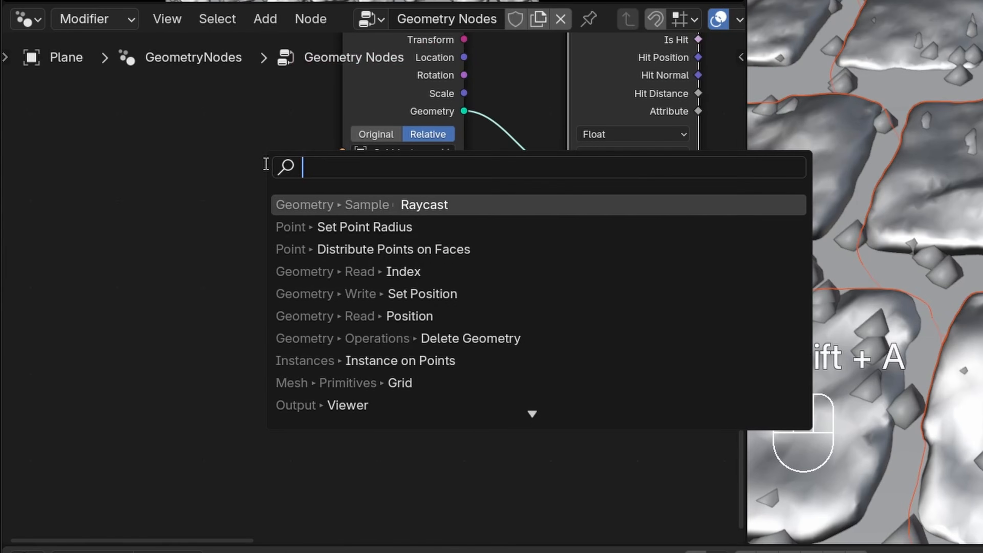
text(pos)
key(Return)
click(135, 270)
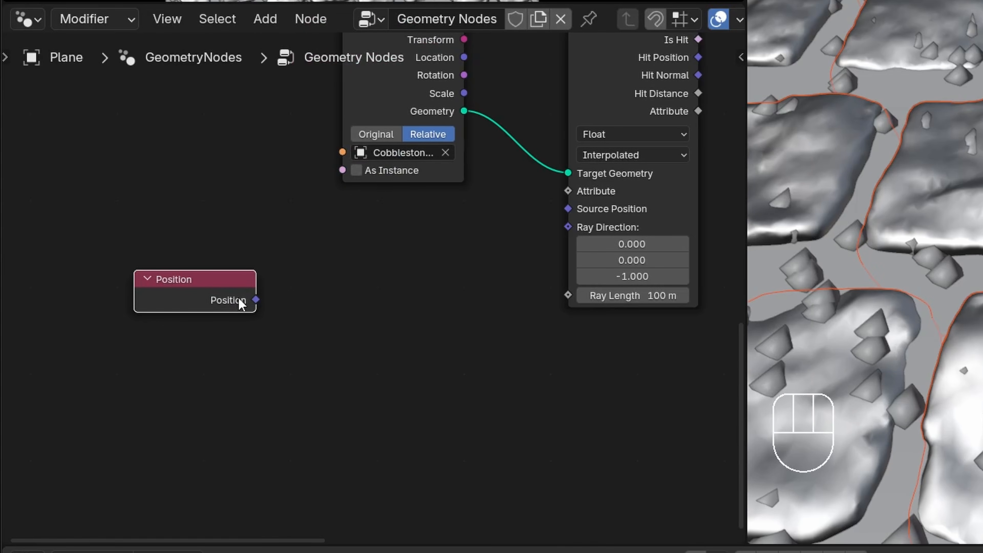
- Offset the position with a Vector Math Add node by 1 on Z and link the result to the Raycast's Source Position
drag(256, 299, 272, 296)
text(add)
key(Down)
key(Return)
ctrl+click(294, 277)
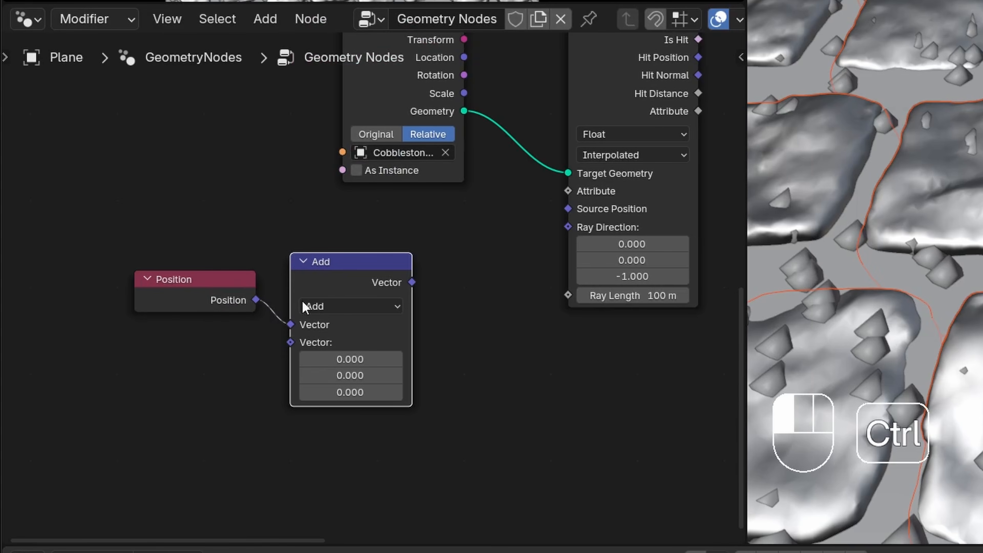
click(359, 394)
text(1)
key(Return)
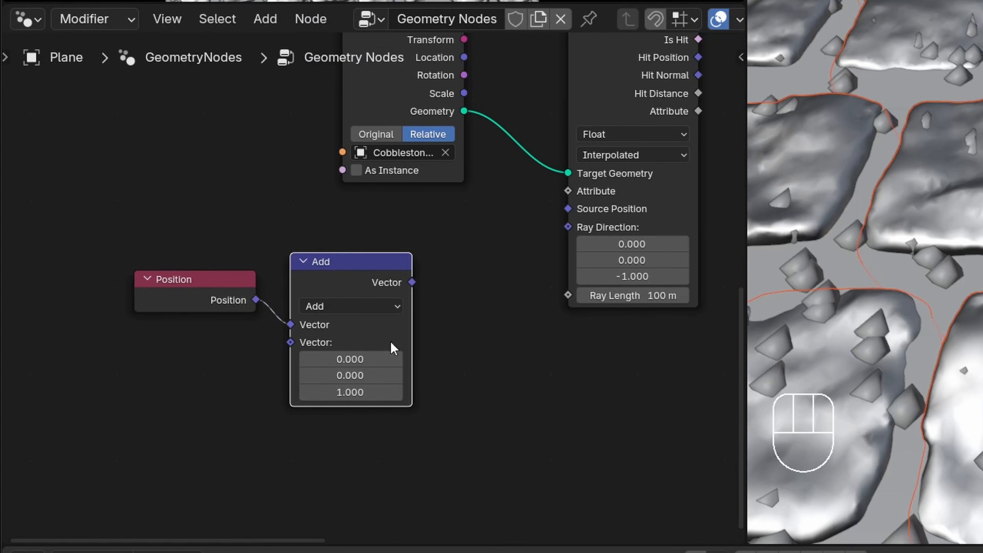
middle_drag(620, 212, 508, 246)
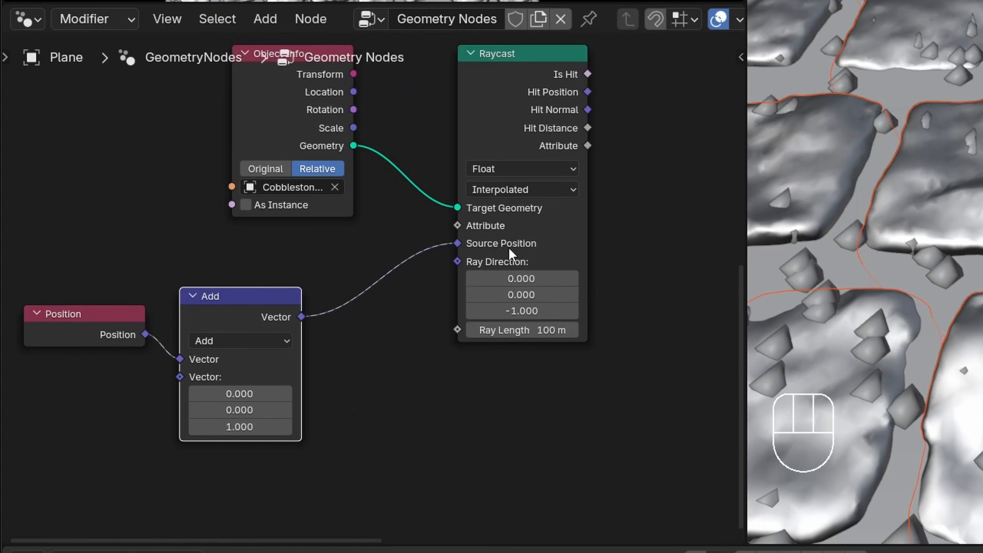
- Insert a Delete Geometry node after Set Point Radius and link the Raycast's Is Hit output to its Selection
scroll(509, 249, up, 6)
middle_drag(642, 270, 474, 288)
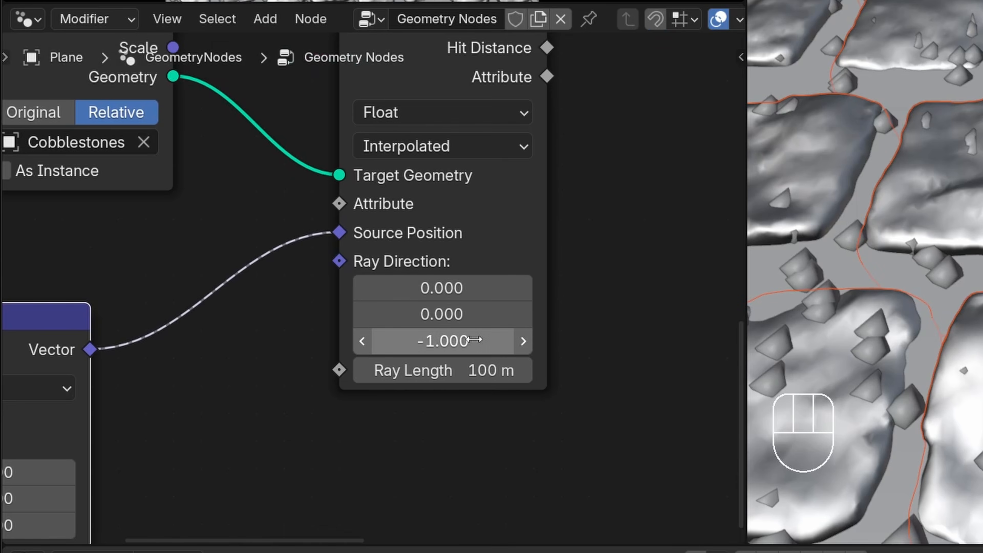
scroll(474, 339, down, 5)
middle_drag(516, 154, 428, 169)
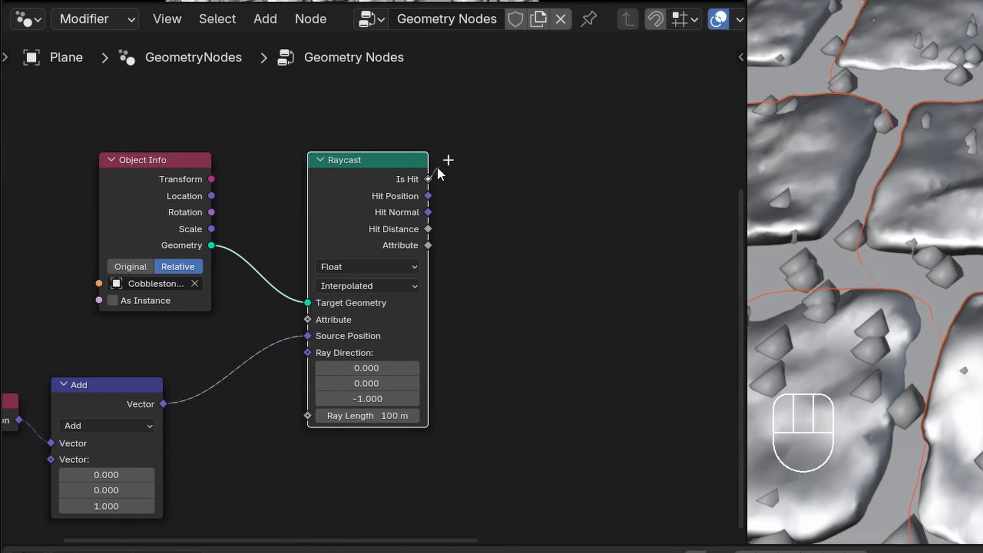
key(Escape)
scroll(448, 168, down, 3)
middle_drag(473, 124, 403, 333)
scroll(490, 247, up, 1)
middle_drag(489, 248, 373, 275)
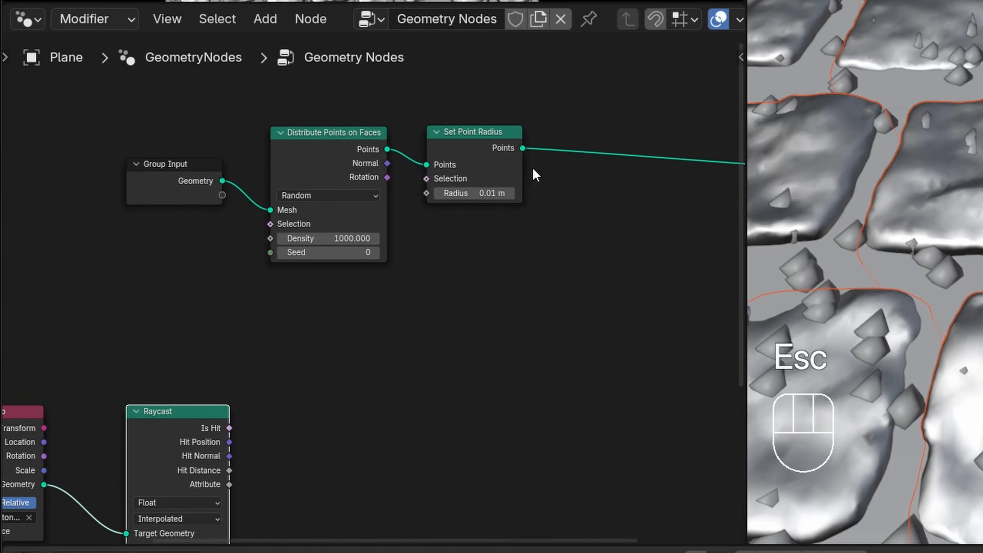
key(shift+a)
mouse_move(552, 176)
text(del)
key(Return)
click(557, 116)
drag(559, 202, 229, 427)
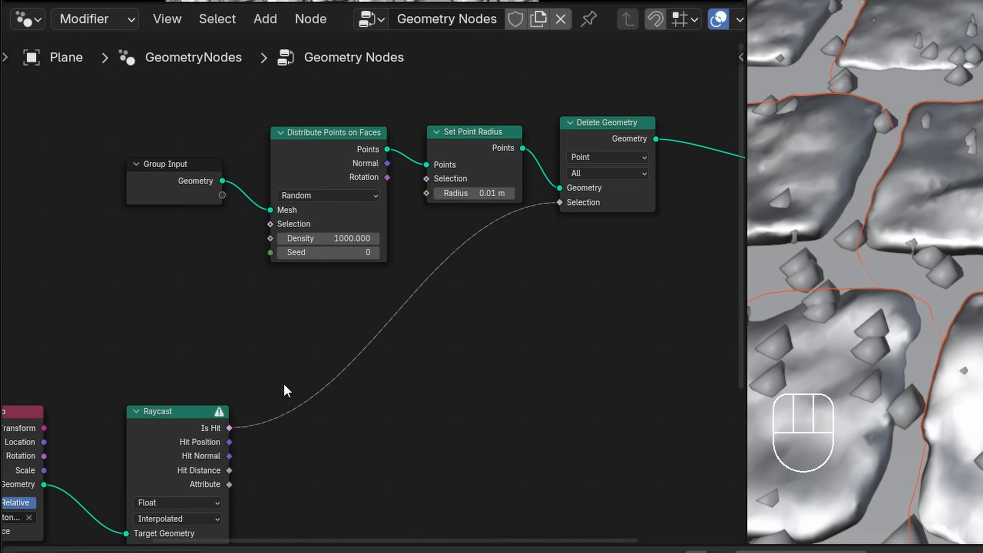
- Insert a Realize Instances node on the link between the Object Info's Geometry and the Raycast's Target Geometry
middle_drag(224, 423, 536, 344)
drag(378, 348, 197, 365)
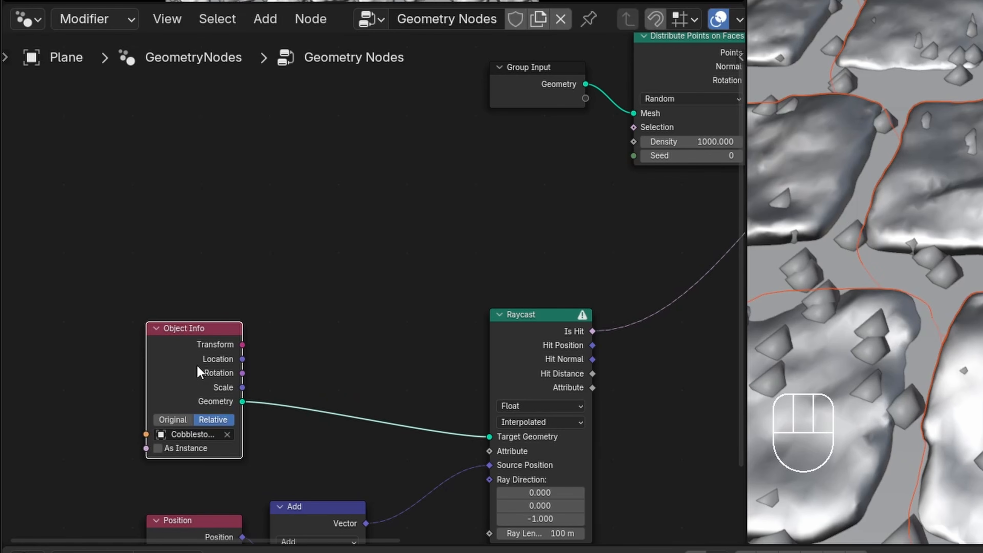
key(shift+a)
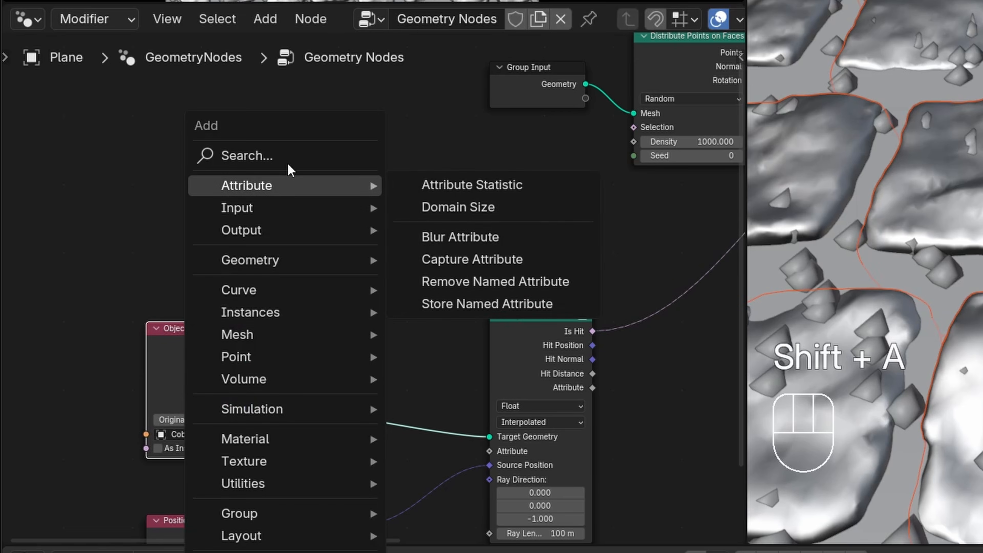
click(289, 160)
text(inst)
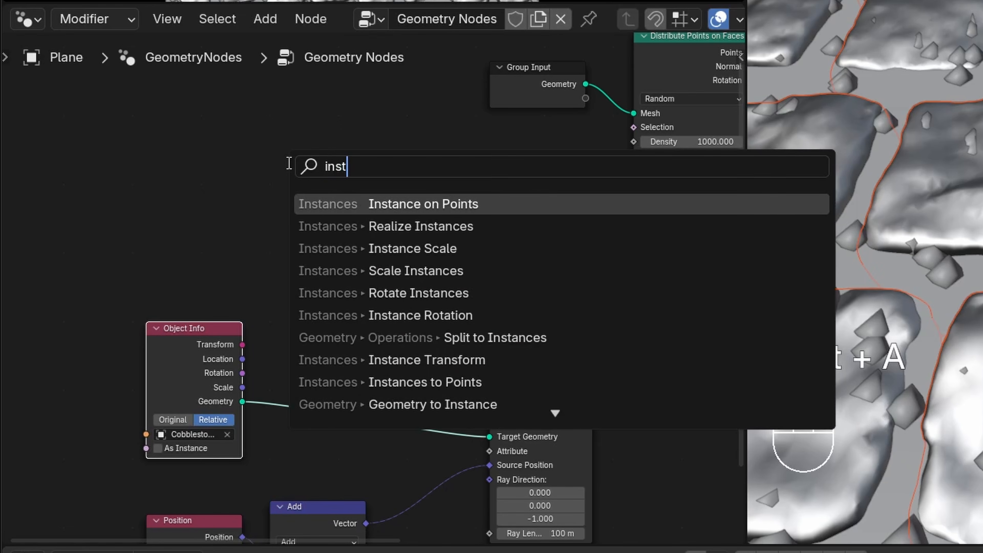
key(ctrl+a)
text(re)
key(Return)
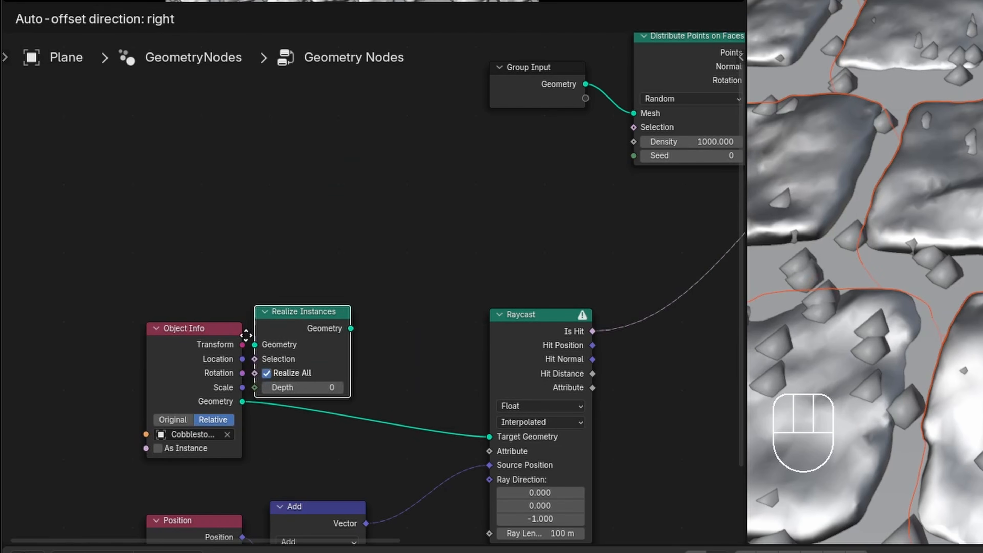
click(285, 360)
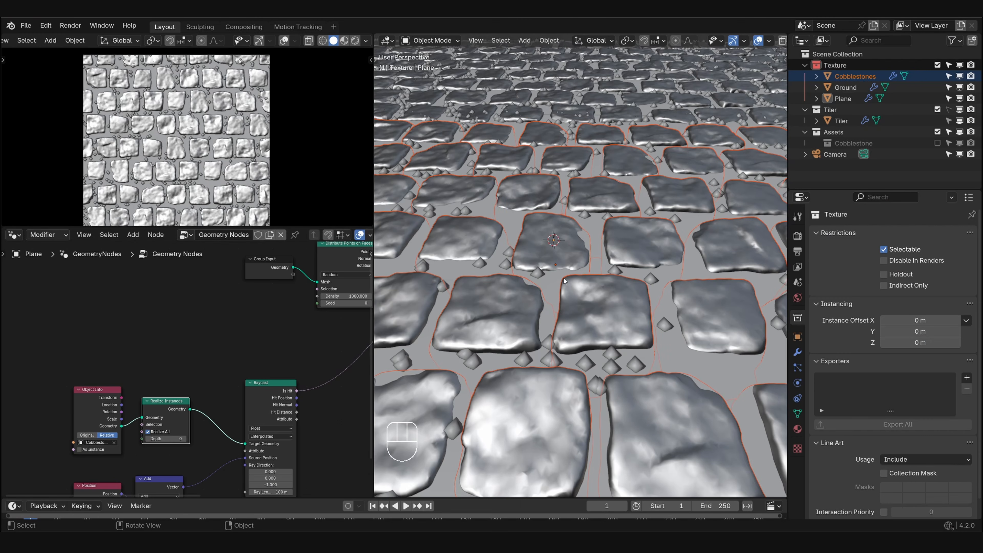
- Set the density of the Distribute Points on Faces node to 2000
middle_drag(564, 281, 518, 146)
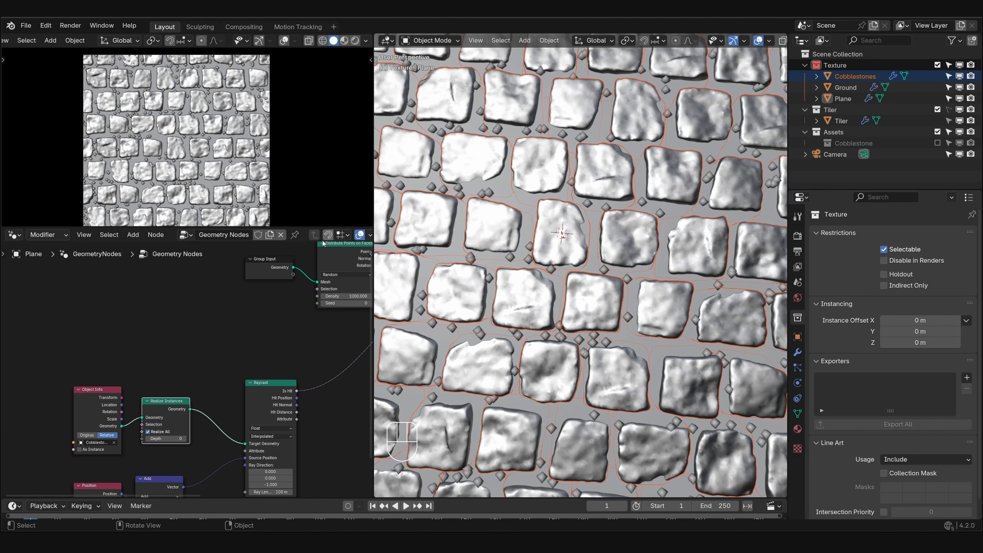
middle_drag(329, 294, 194, 330)
text(2000)
key(Return)
- Examine the scattered points around the cobblestones along the upper edge of the texture tile in the camera view
scroll(136, 140, up, 5)
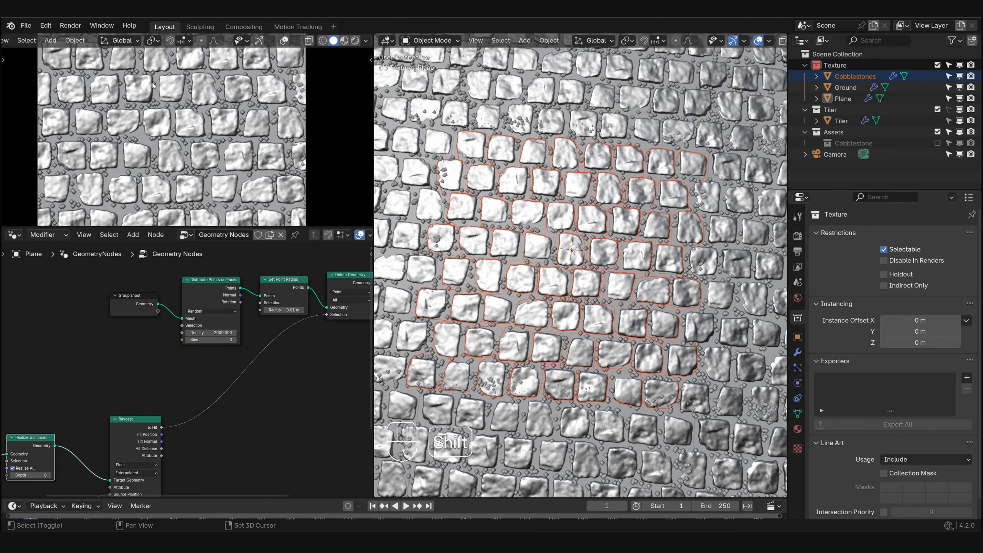
scroll(136, 139, up, 3)
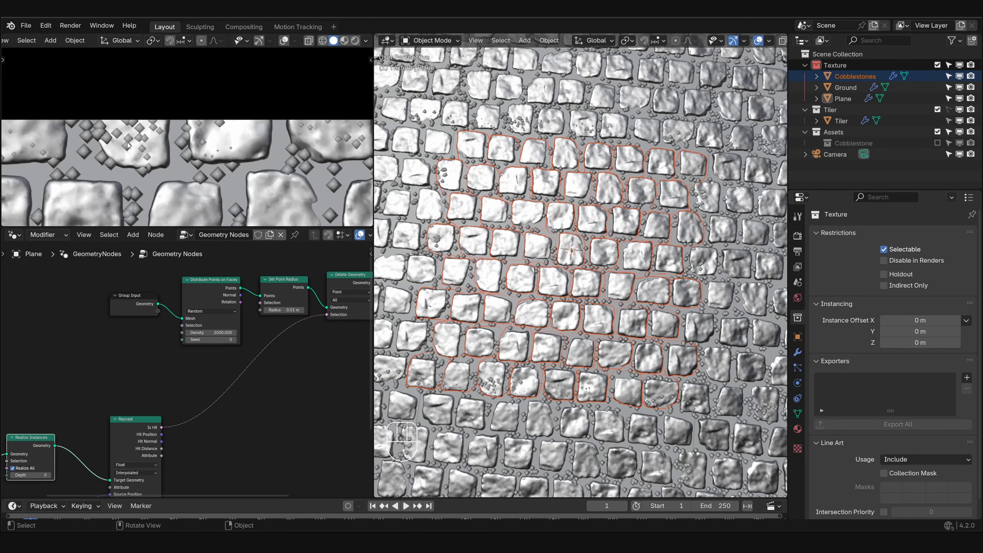
scroll(128, 145, down, 6)
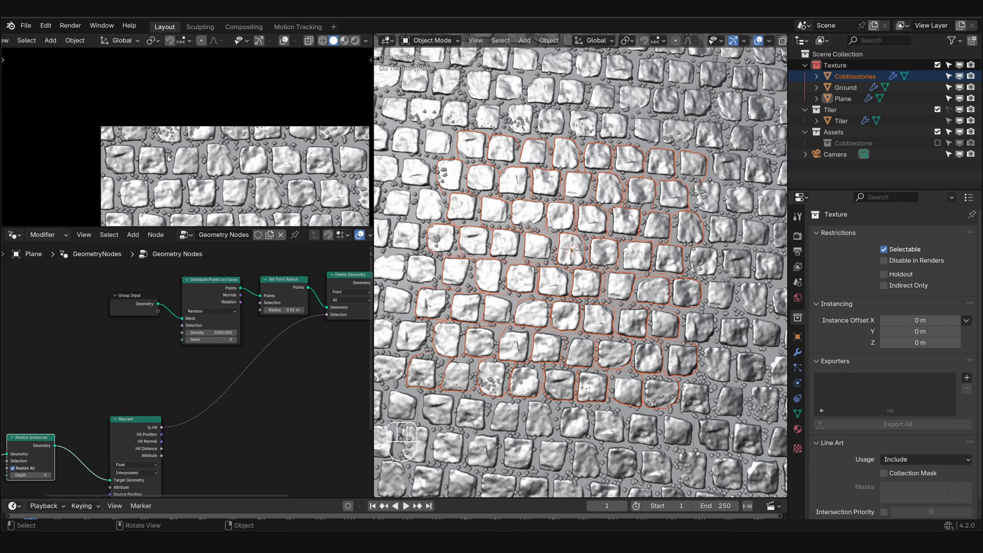
shift+middle_drag(172, 157, 216, 133)
scroll(215, 132, up, 2)
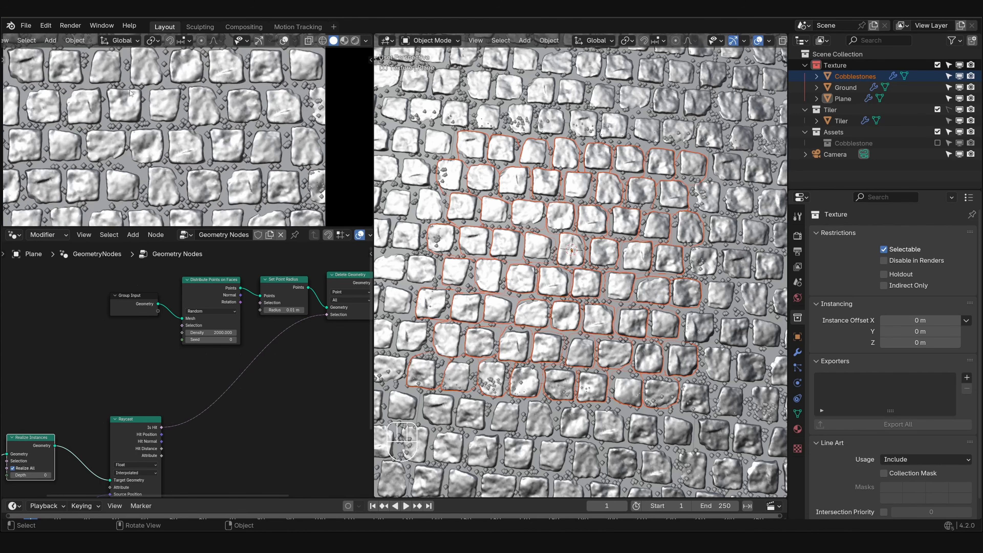
scroll(152, 101, up, 4)
shift+middle_drag(112, 54, 218, 139)
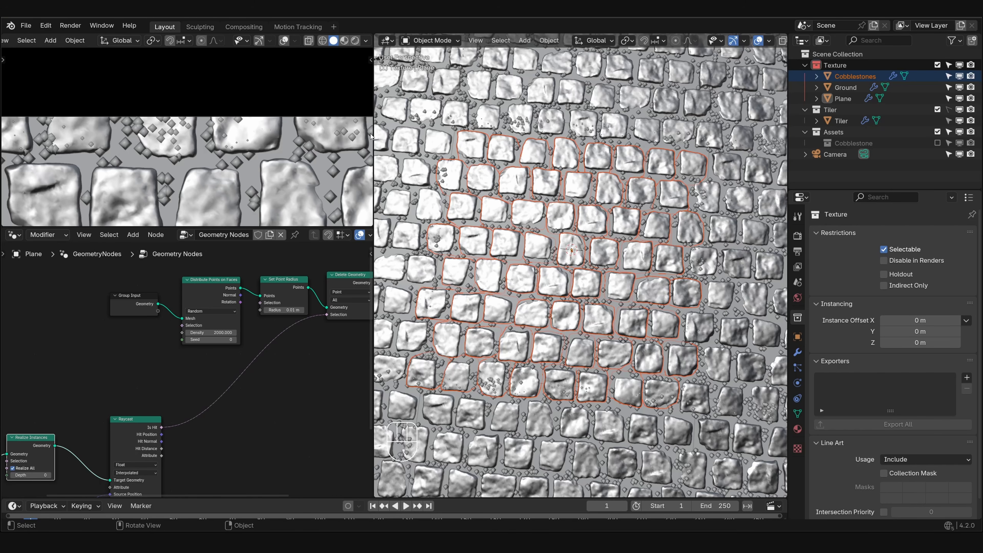
- Group all of the Tiler object's geometry nodes except Collection Info and Group Output into one node group
click(841, 121)
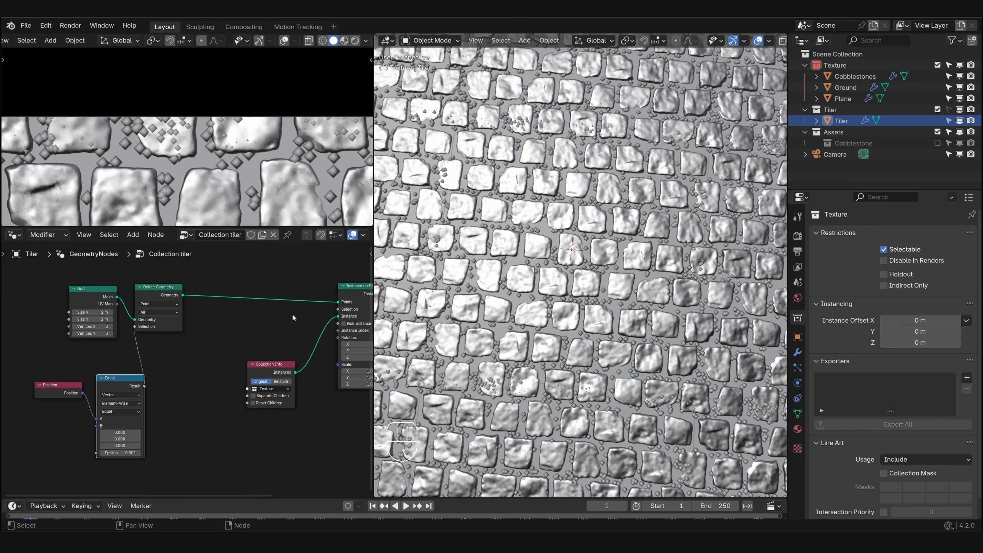
middle_drag(294, 316, 264, 265)
mouse_move(237, 318)
mouse_down()
mouse_move(238, 308)
mouse_move(242, 317)
mouse_up()
ctrl+middle_drag(242, 317, 247, 324)
key(g)
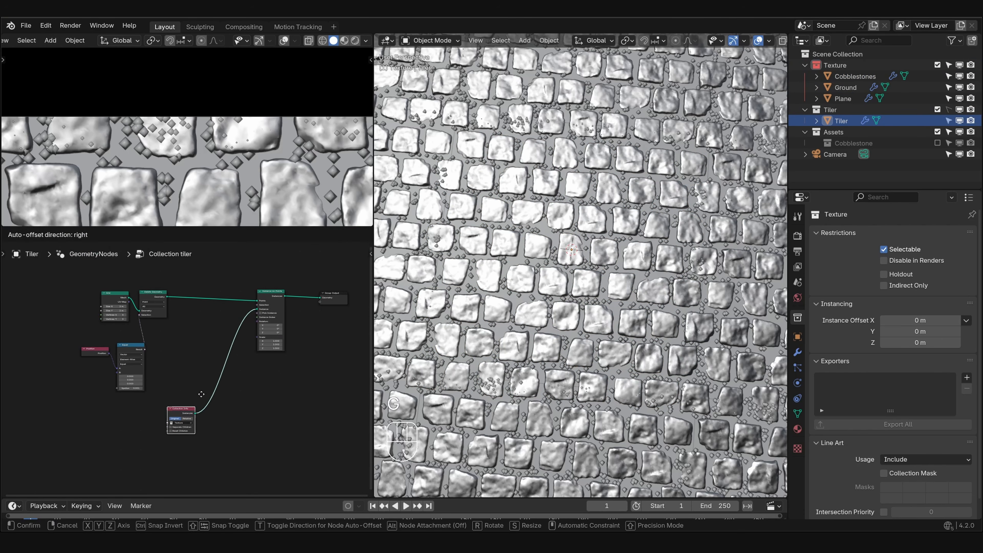
click(176, 437)
drag(57, 268, 285, 389)
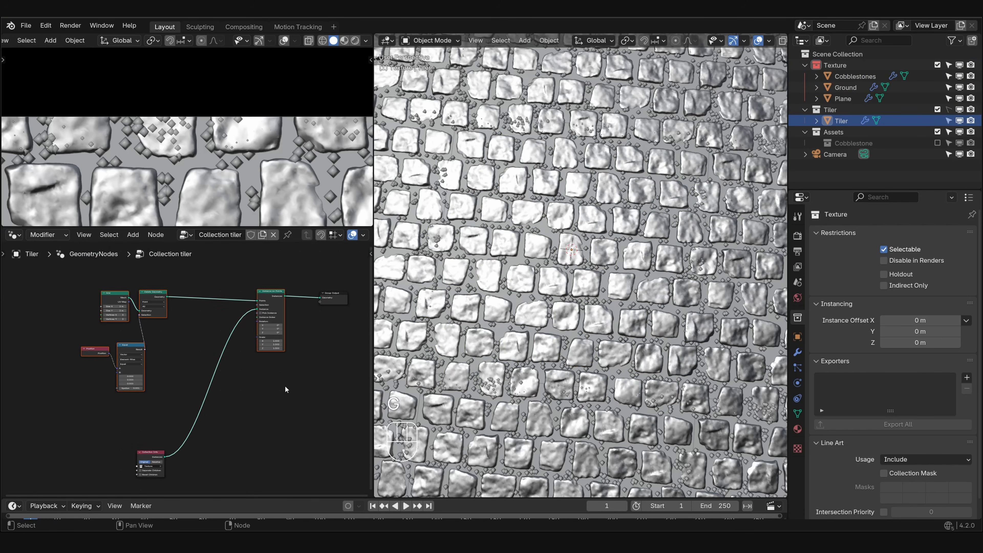
key(ctrl+g)
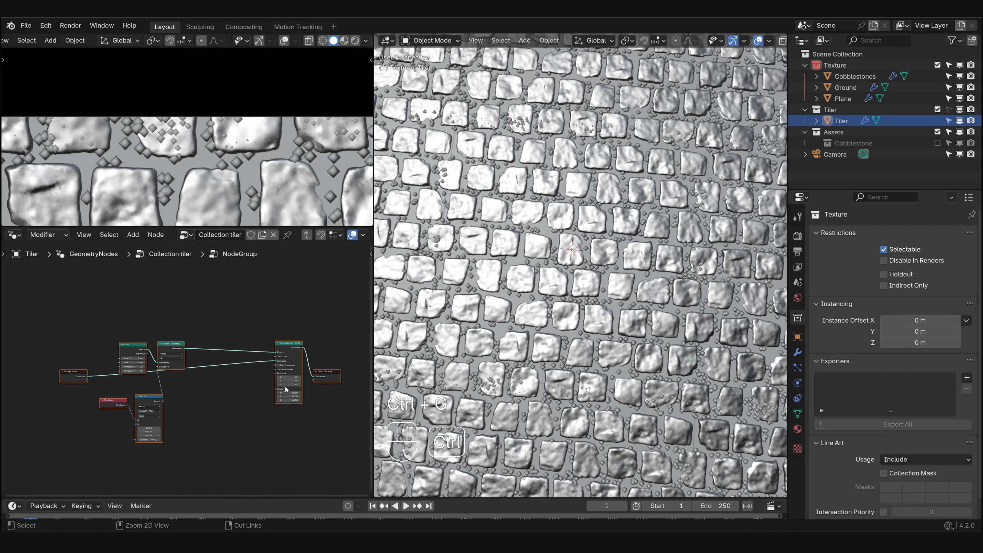
key(ctrl+Tab)
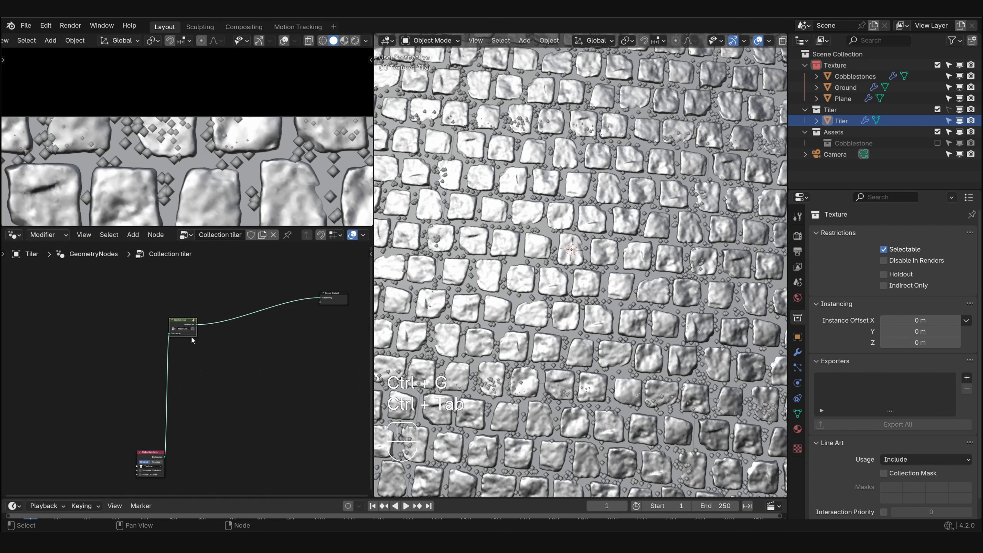
- Arrange the Collection Info node and the new node group in a row beside the Group Output
key(g)
click(295, 314)
click(150, 461)
key(g)
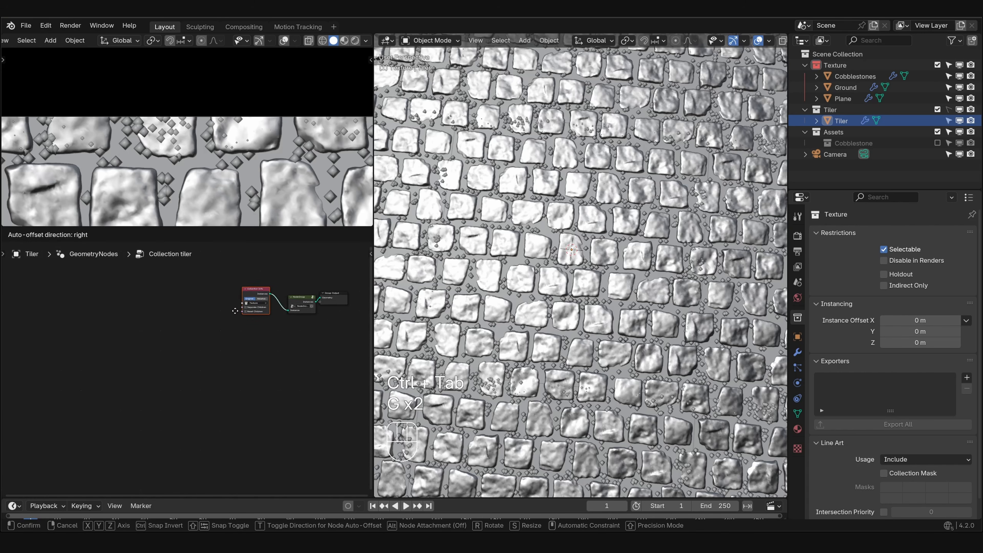
click(252, 282)
drag(251, 280, 301, 321)
key(g)
click(284, 320)
scroll(302, 342, up, 2)
middle_drag(265, 344, 217, 362)
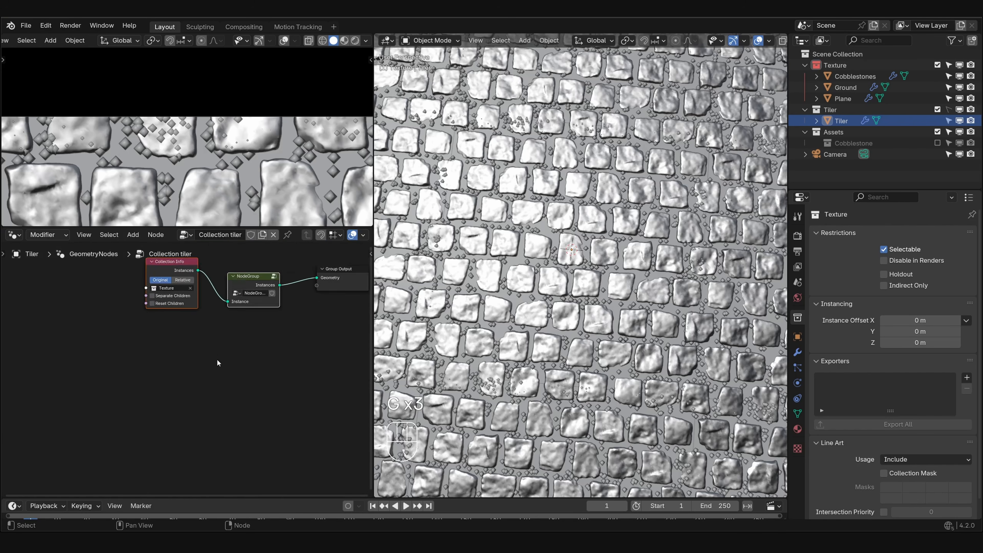
- Rename the node group as Tiler
scroll(248, 298, up, 2)
middle_drag(253, 296, 241, 325)
double_click(248, 299)
text(Tiler)
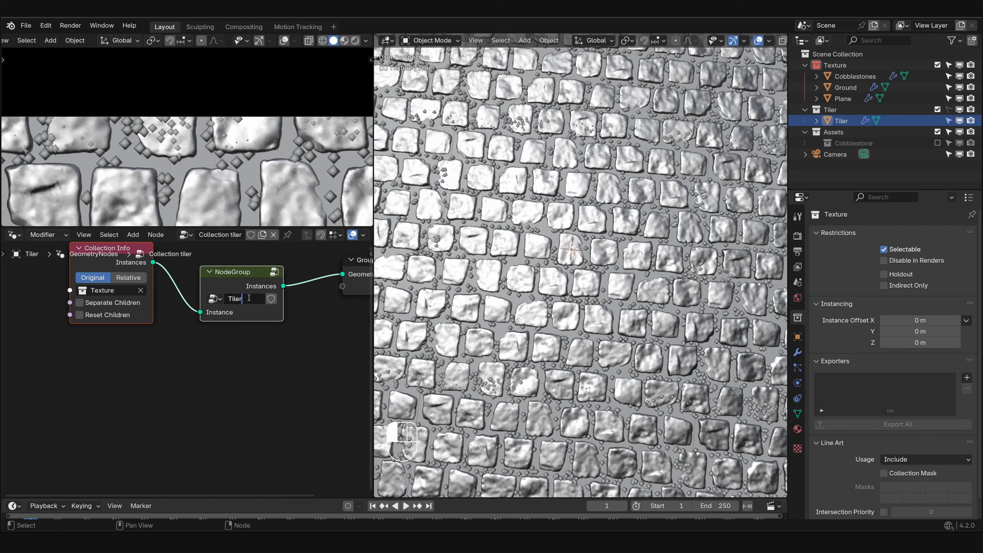
key(Return)
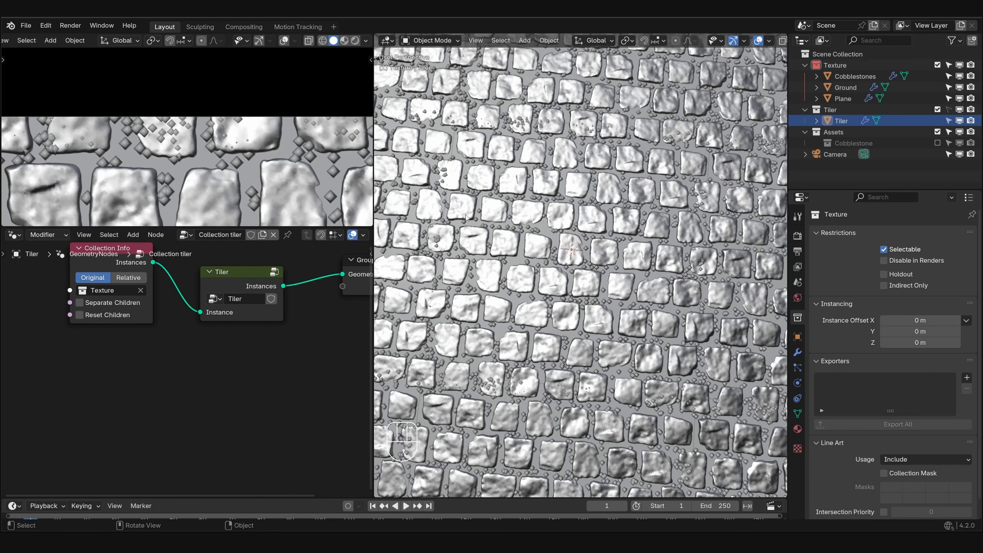
- Rename the Plane object in the Texture collection as Plants
click(843, 99)
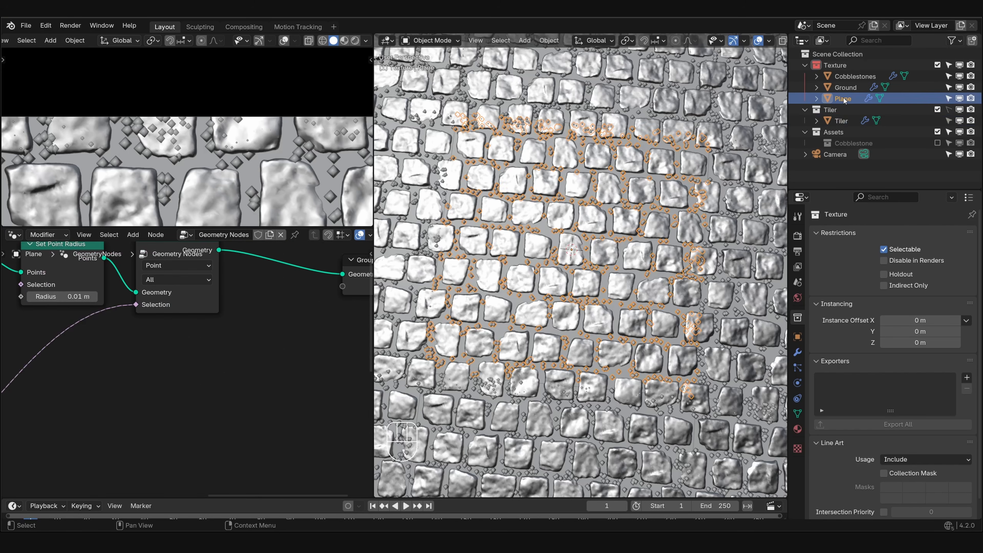
double_click(844, 98)
text(Plants)
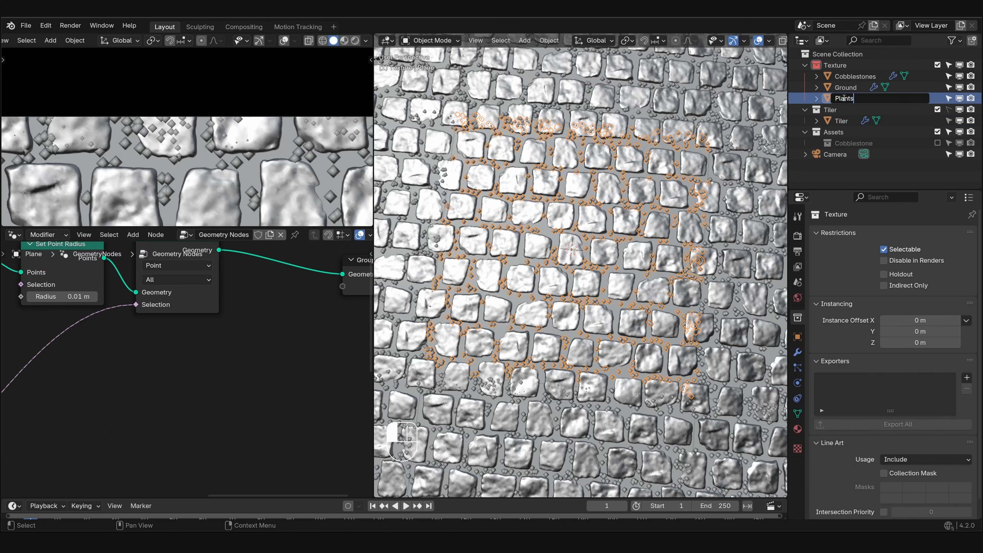
key(Return)
- Add the Tiler node group to the Plants node tree near the Object Info and Realize Instances nodes
scroll(161, 327, down, 1)
scroll(160, 325, down, 4)
middle_drag(86, 356, 144, 364)
scroll(195, 365, down, 2)
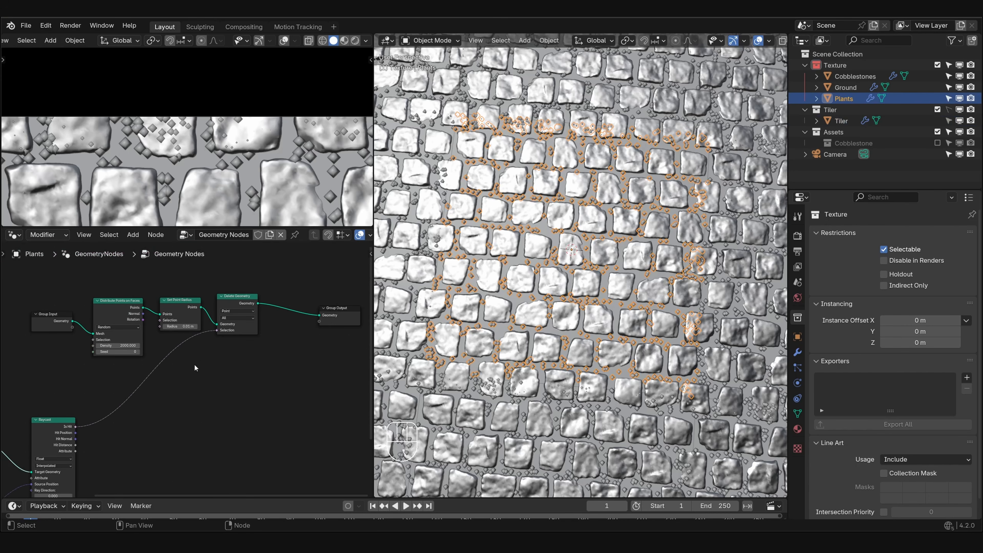
middle_drag(47, 406, 176, 367)
middle_drag(87, 390, 168, 358)
scroll(168, 361, up, 2)
key(shift+a)
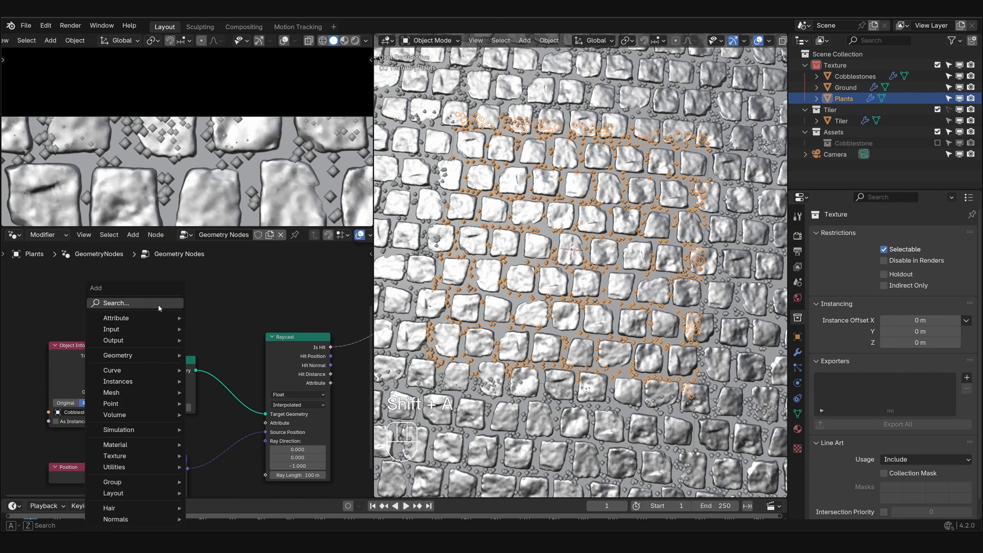
text(tiler)
key(Return)
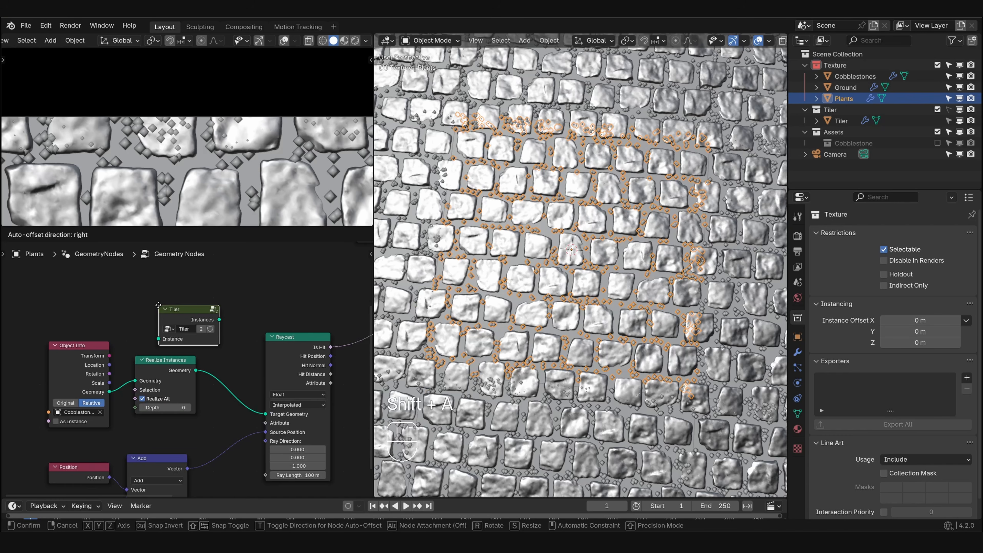
click(127, 299)
- Make room for the Tiler node and link the Object Info's Geometry to its Instance input
middle_drag(85, 350, 172, 354)
drag(172, 353, 68, 326)
drag(92, 370, 151, 306)
drag(62, 302, 165, 352)
key(g)
click(97, 388)
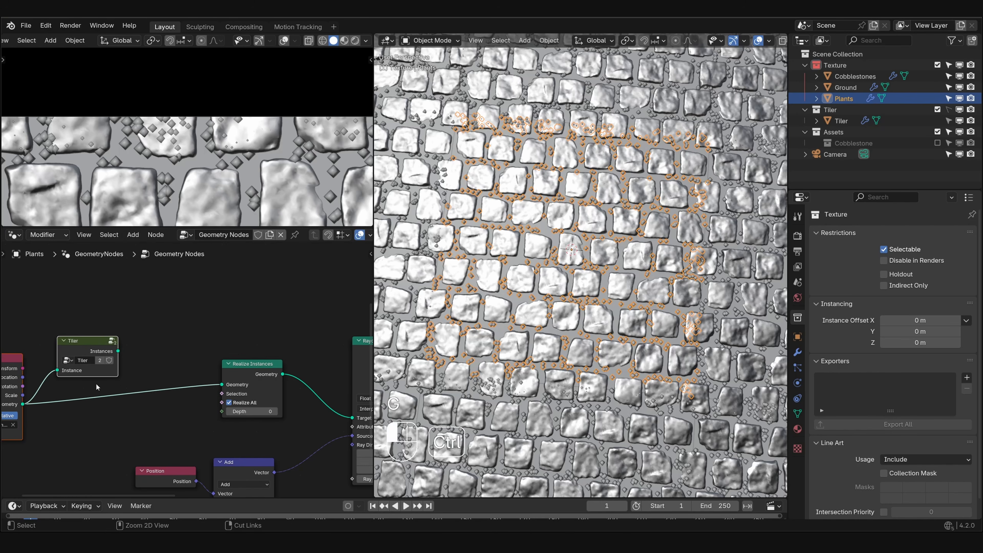
middle_drag(79, 360, 132, 347)
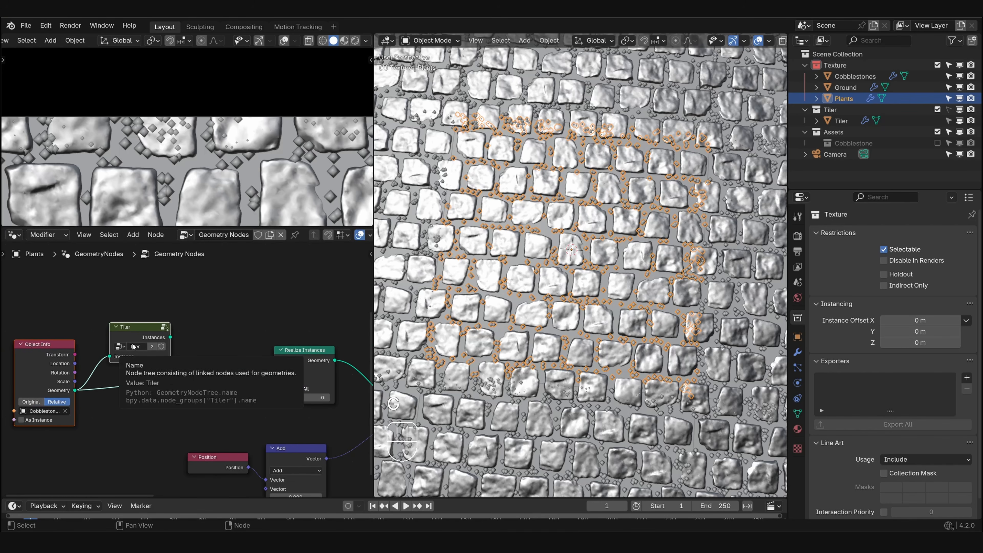
- Add a Join Geometry node combining the Tiler's Instances with the Object Info's Geometry, and link its output to Realize Instances
click(209, 310)
key(shift+a)
text(join g)
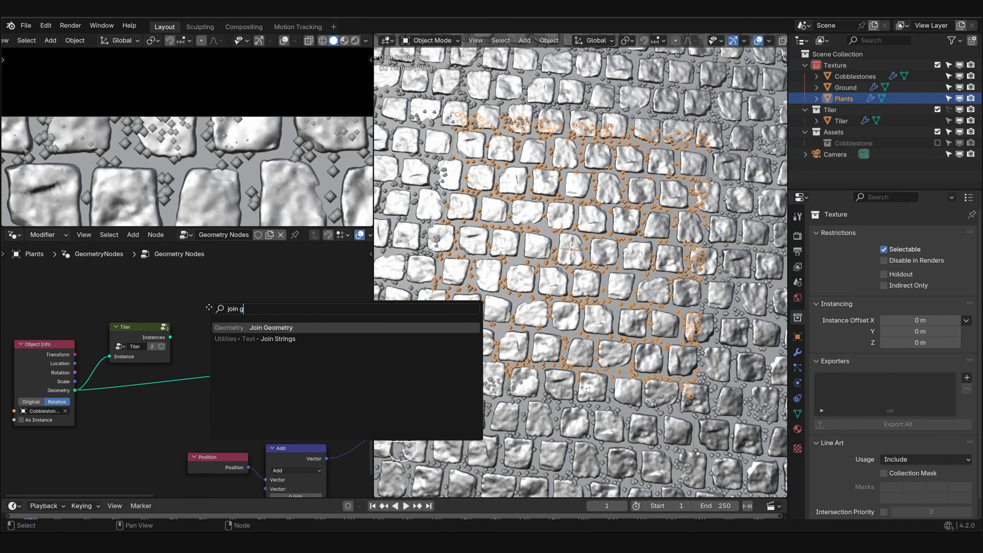
key(Return)
click(209, 307)
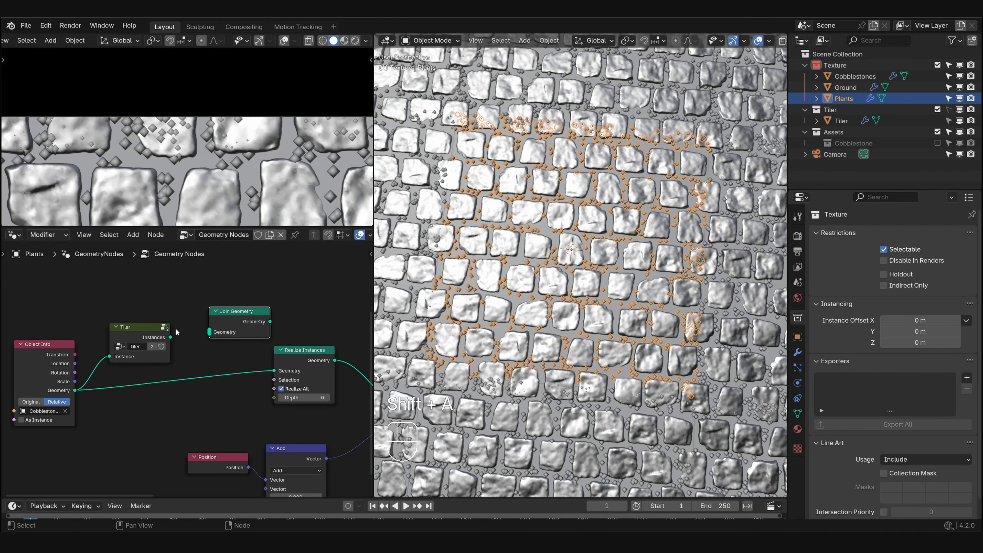
drag(170, 337, 209, 332)
drag(75, 390, 210, 332)
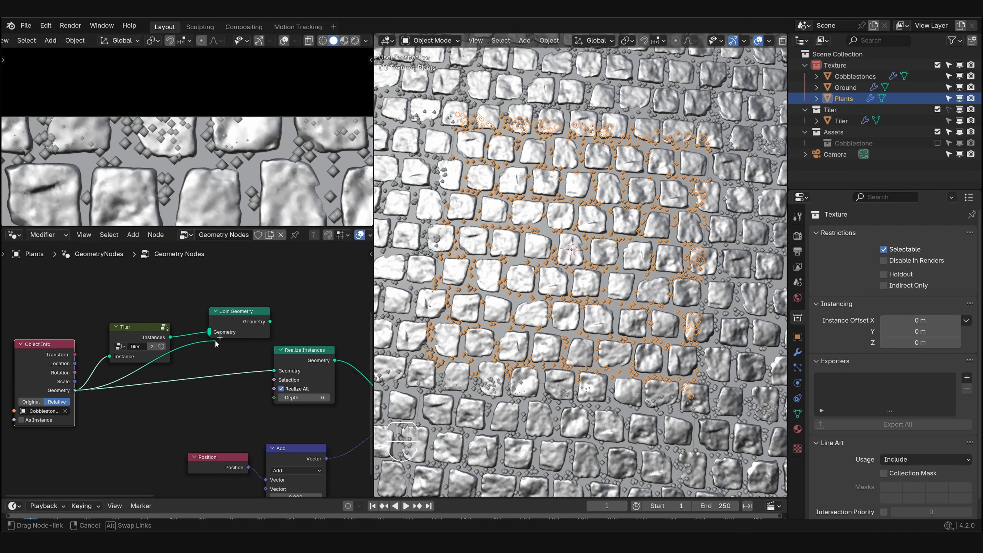
drag(265, 315, 274, 371)
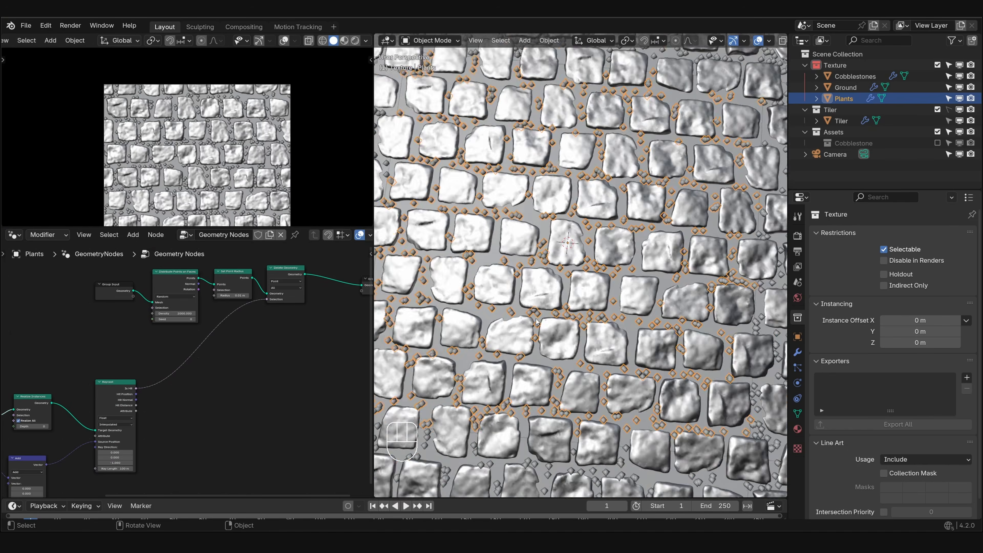
middle_drag(557, 295, 556, 329)
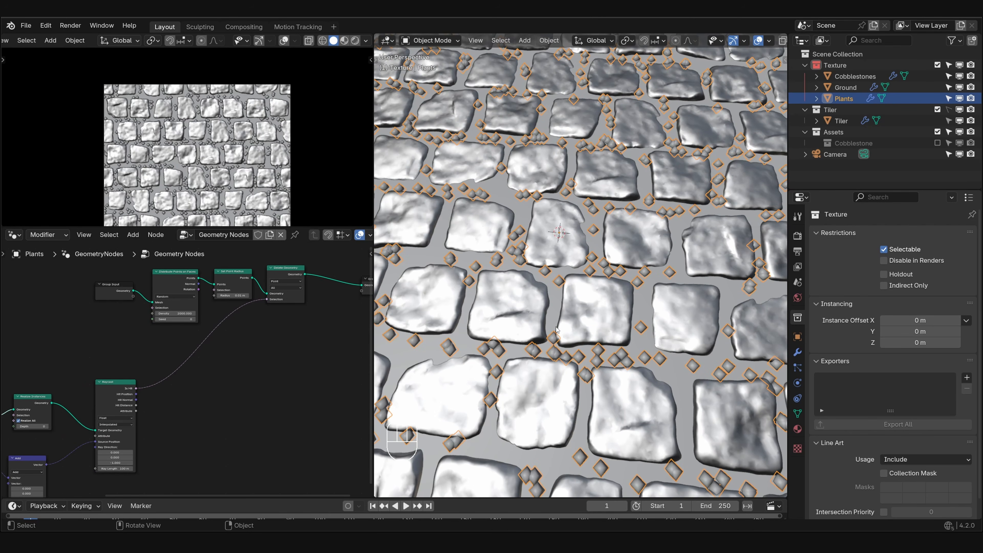
middle_drag(251, 344, 194, 363)
scroll(195, 364, up, 1)
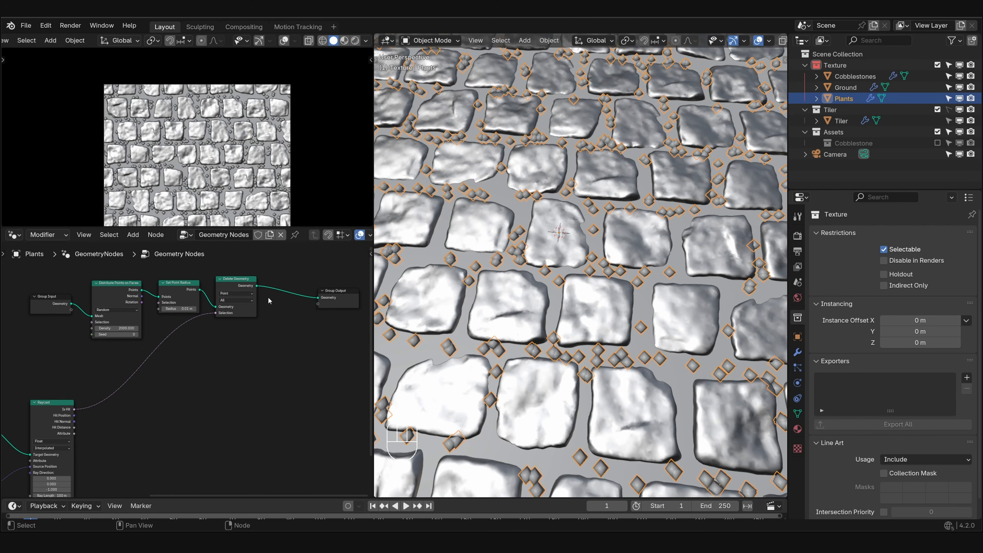
scroll(269, 297, down, 1)
middle_drag(268, 297, 226, 321)
- Create a new collection named Weeds inside the Assets collection
click(816, 132)
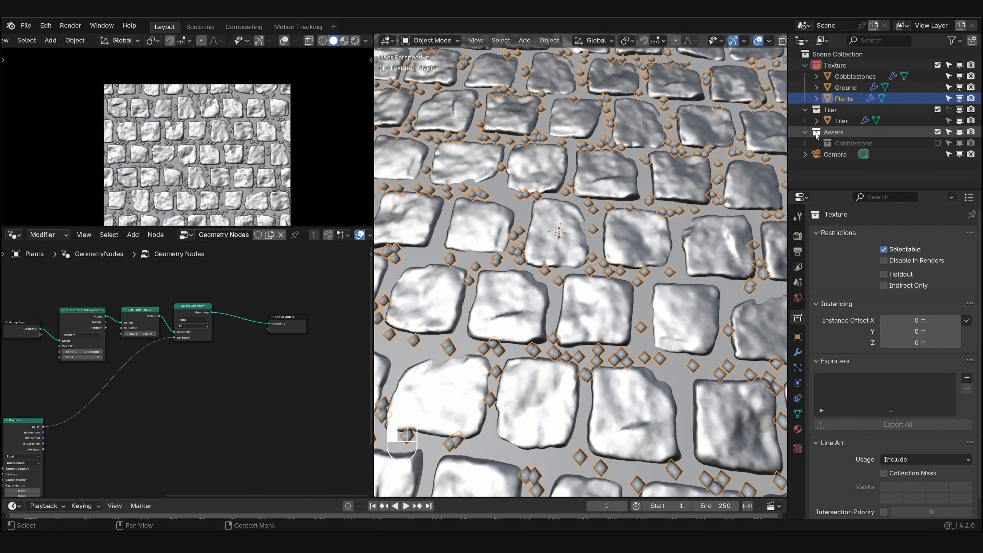
click(973, 40)
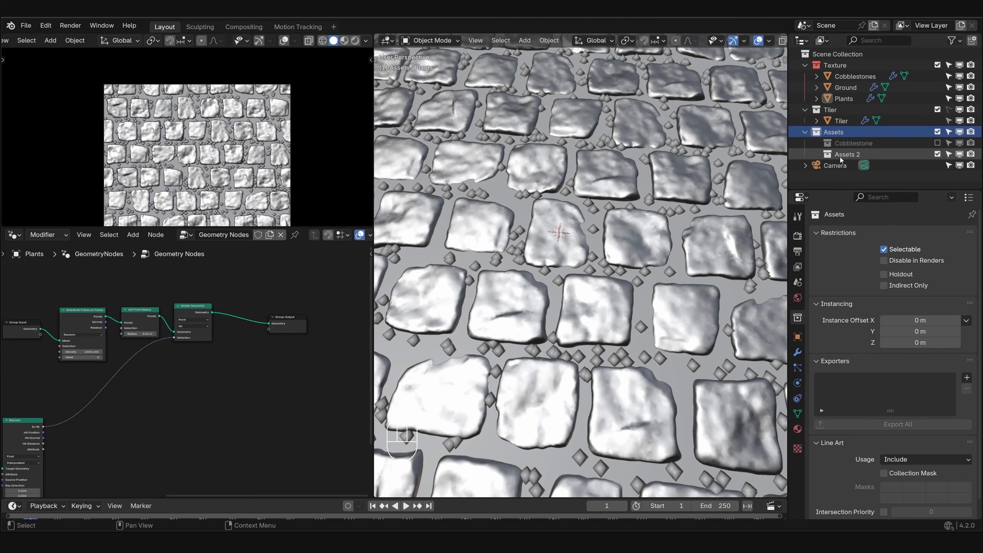
double_click(841, 155)
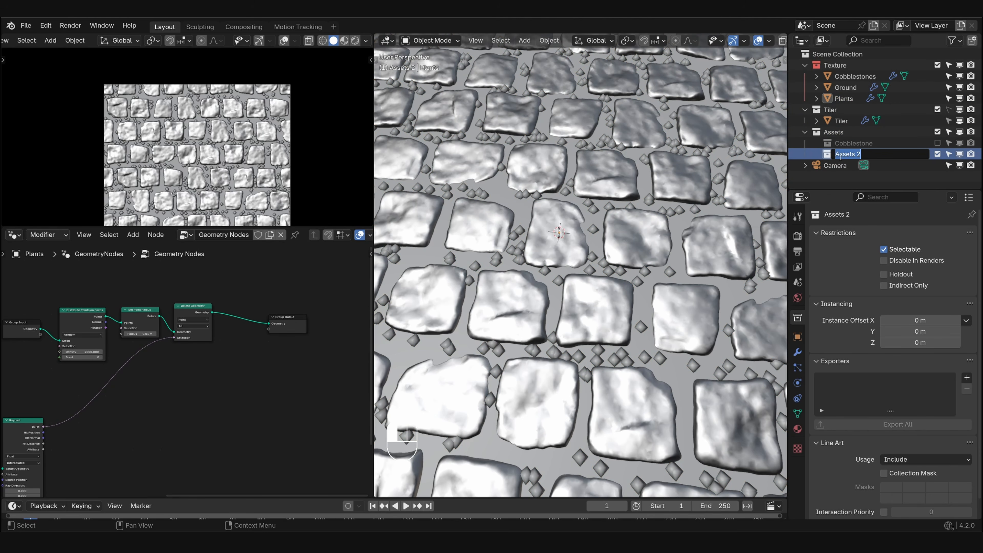
key(BackSpace)
text(Weed)
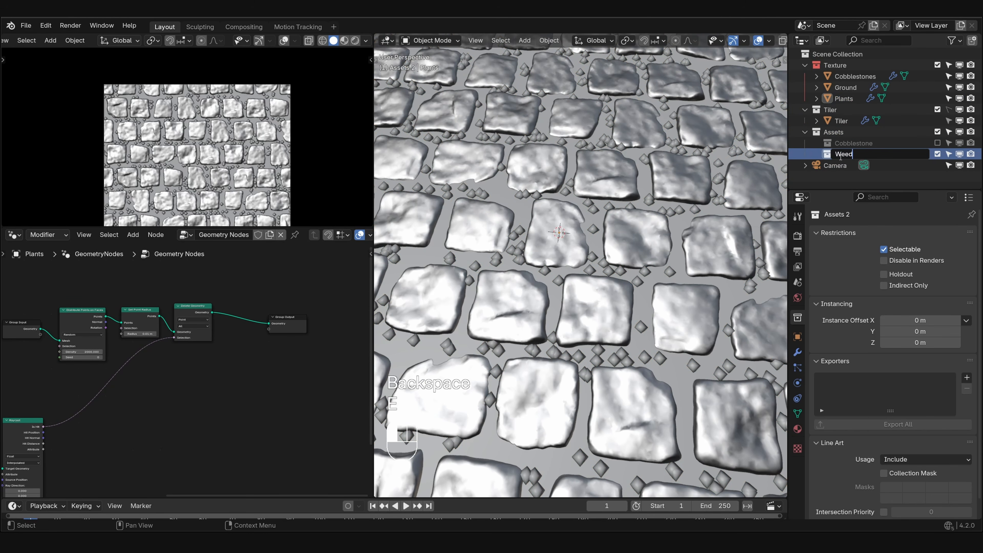
text(s)
key(Return)
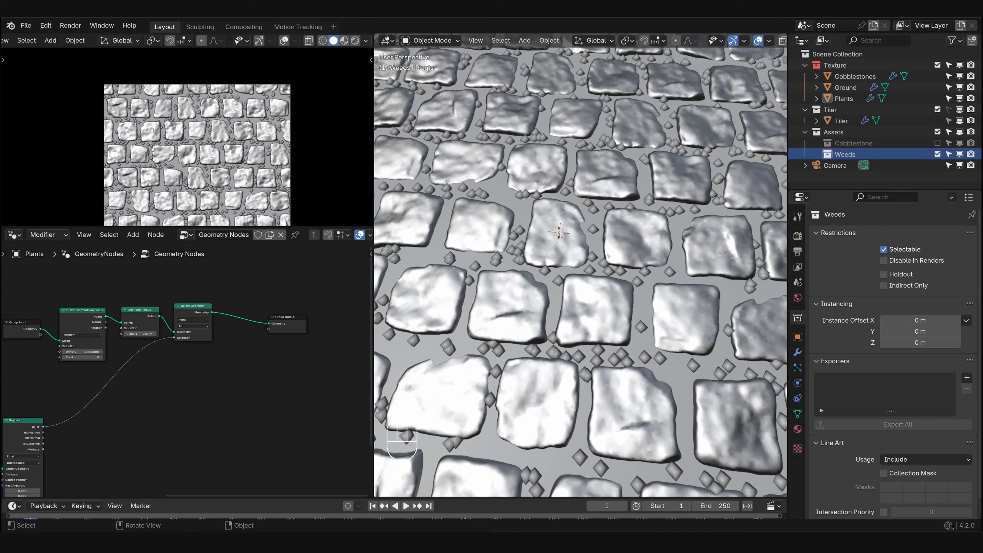
- Exclude the Weeds collection from the view layer and bring it into the Plants node tree as a Collection Info node
middle_drag(548, 273, 555, 260)
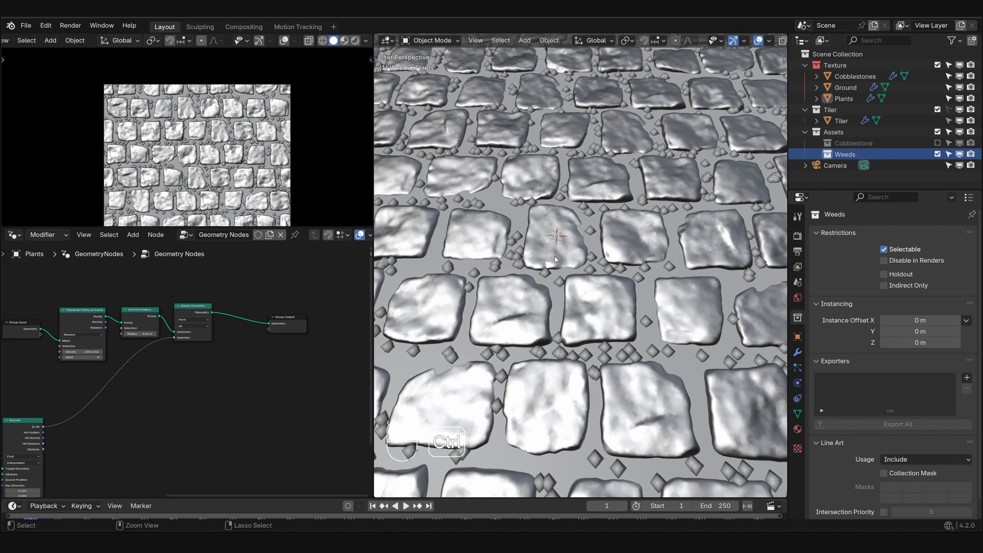
click(938, 154)
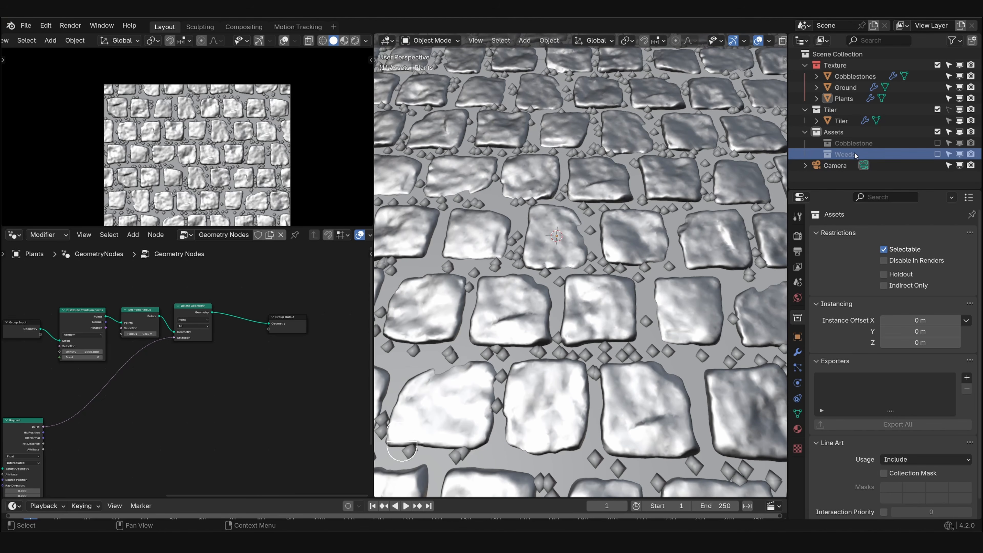
drag(847, 155, 227, 327)
- Insert an Instance on Points node after Delete Geometry, using the Weeds collection with Separate Children enabled as its Instance
key(shift+a)
click(246, 315)
text(inst)
key(Return)
click(221, 395)
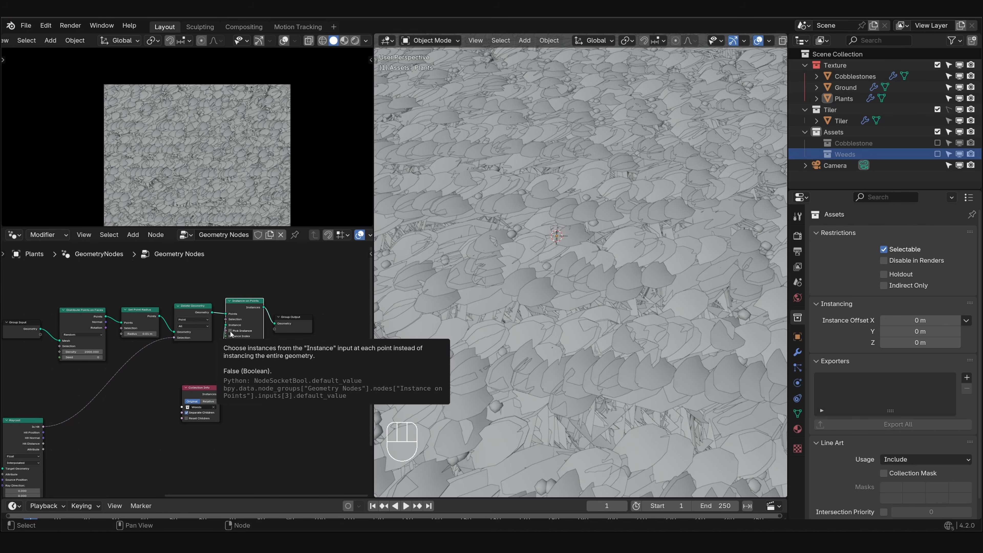
- Enable Pick Instance on the Instance on Points node and set its scale to 0.5 on all axes
click(231, 331)
drag(195, 393, 190, 356)
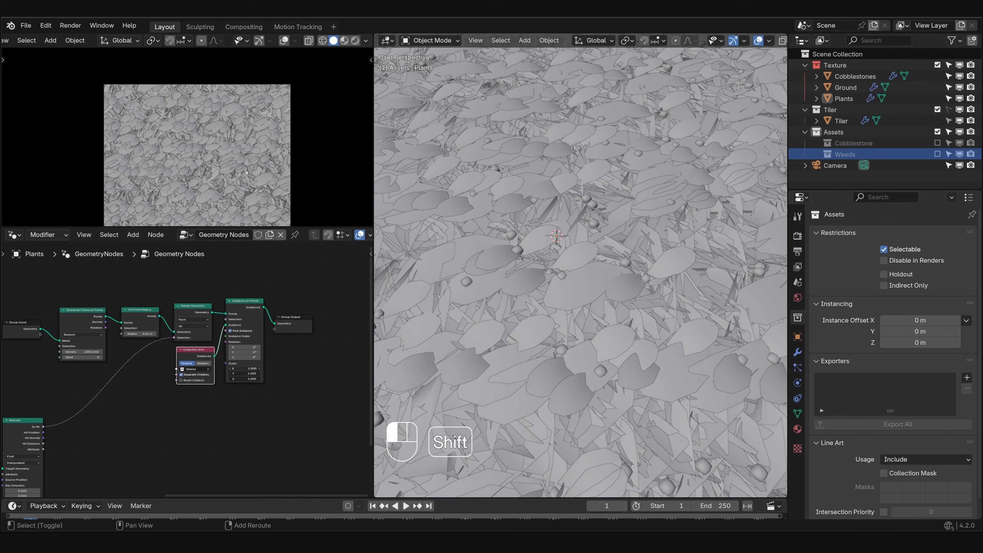
shift+drag(250, 368, 230, 377)
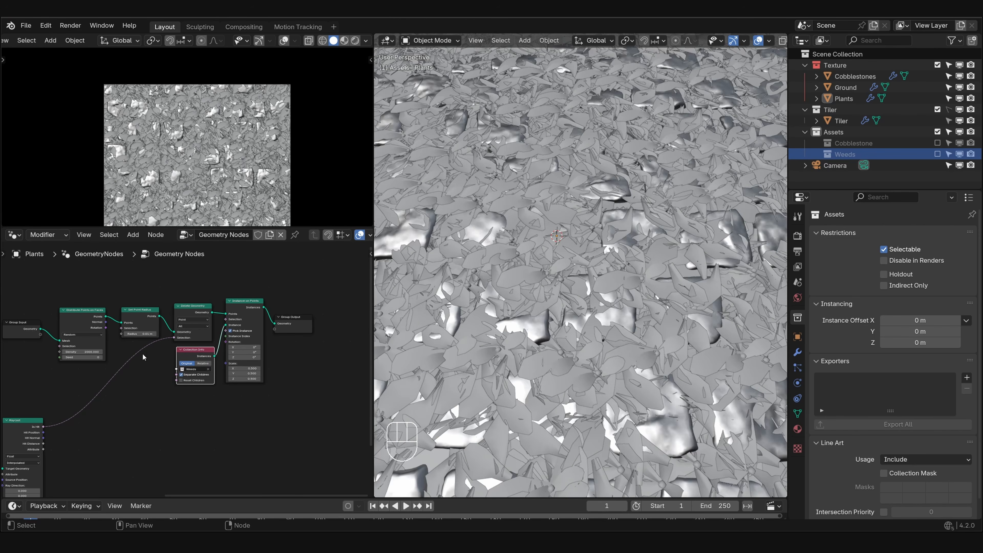
- Set the density of the Distribute Points on Faces node to 500
middle_drag(111, 365, 195, 375)
scroll(196, 374, up, 1)
scroll(196, 378, up, 3)
click(151, 350)
text(500)
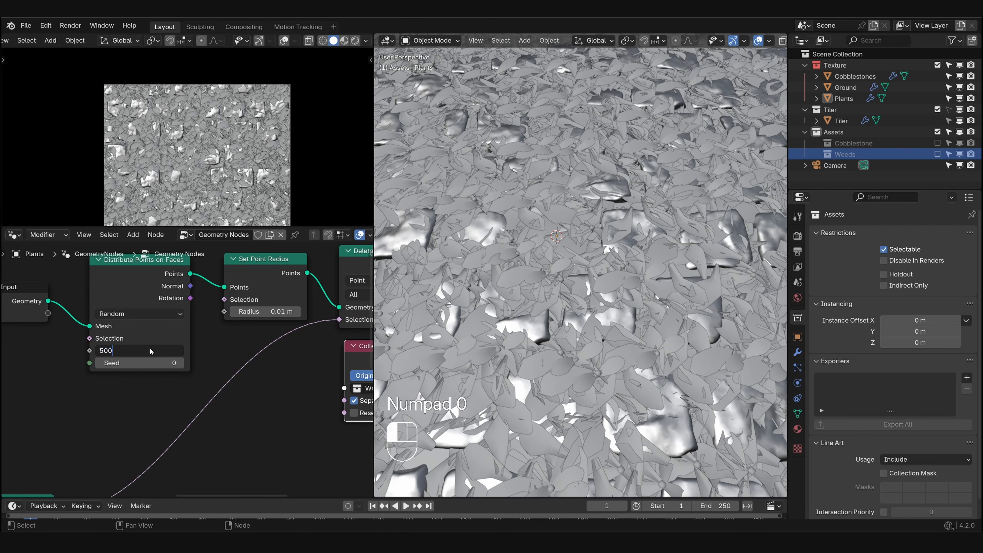
key(Return)
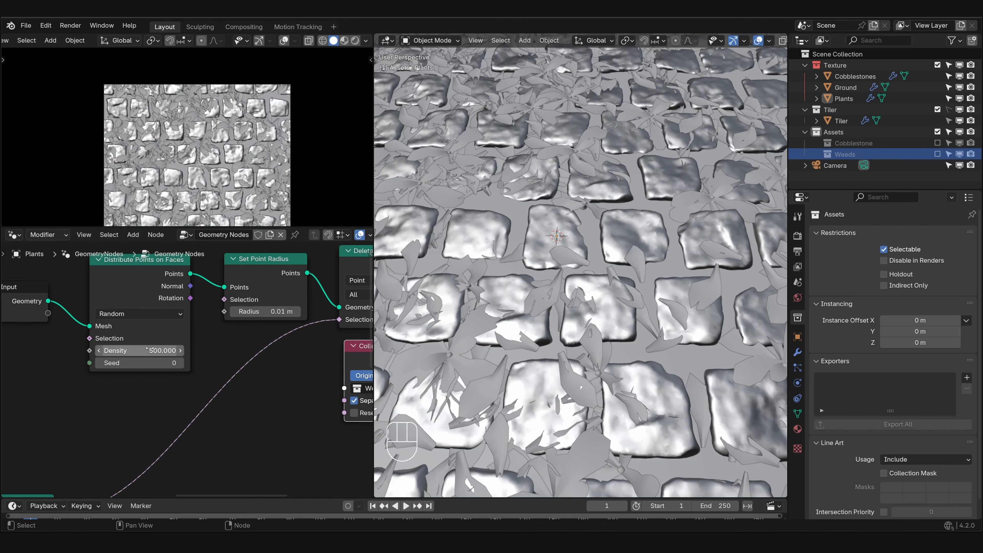
- Frame the whole texture tile in the camera viewport and switch that viewport to Rendered shading
scroll(201, 174, down, 1)
shift+drag(202, 170, 188, 146)
shift+middle_drag(187, 146, 187, 144)
click(355, 41)
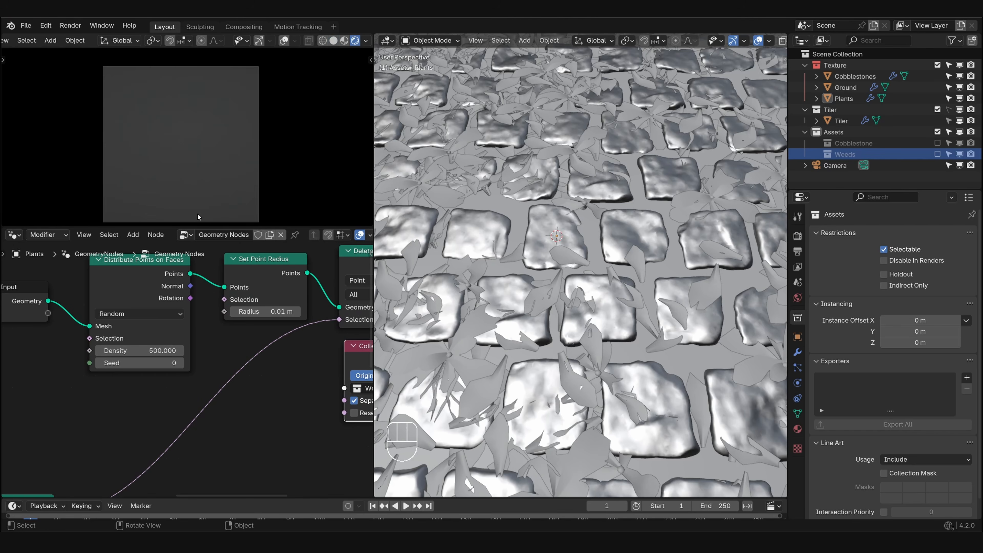
- Move the Instance on Points and Group Output nodes away from Collection Info to make room for more nodes
scroll(197, 202, up, 2)
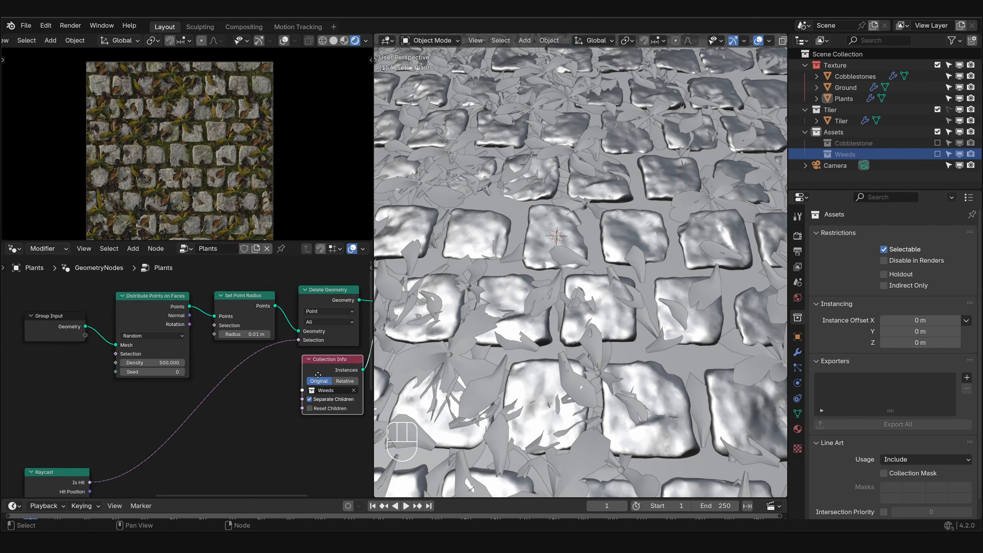
middle_drag(318, 375, 132, 314)
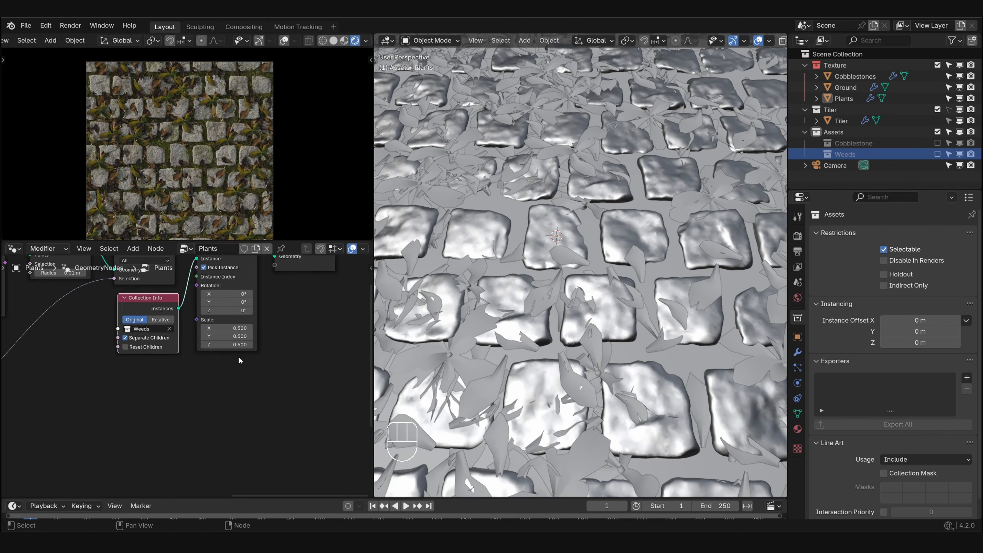
scroll(242, 358, down, 1)
middle_drag(242, 358, 250, 373)
drag(321, 335, 237, 286)
key(g)
click(277, 324)
click(195, 382)
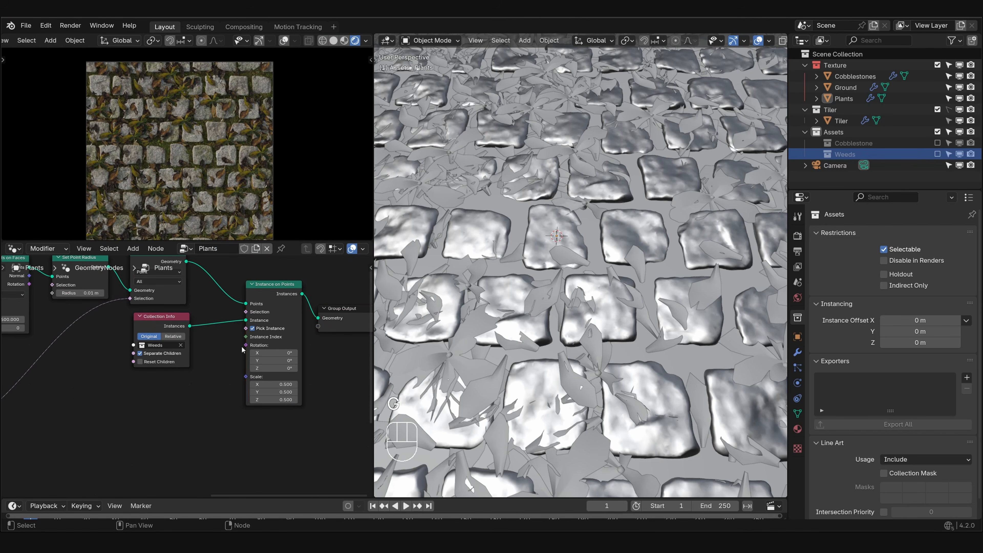
- Add a vector Random Value node driving the Rotation of the Instance on Points node
key(shift+a)
text(random)
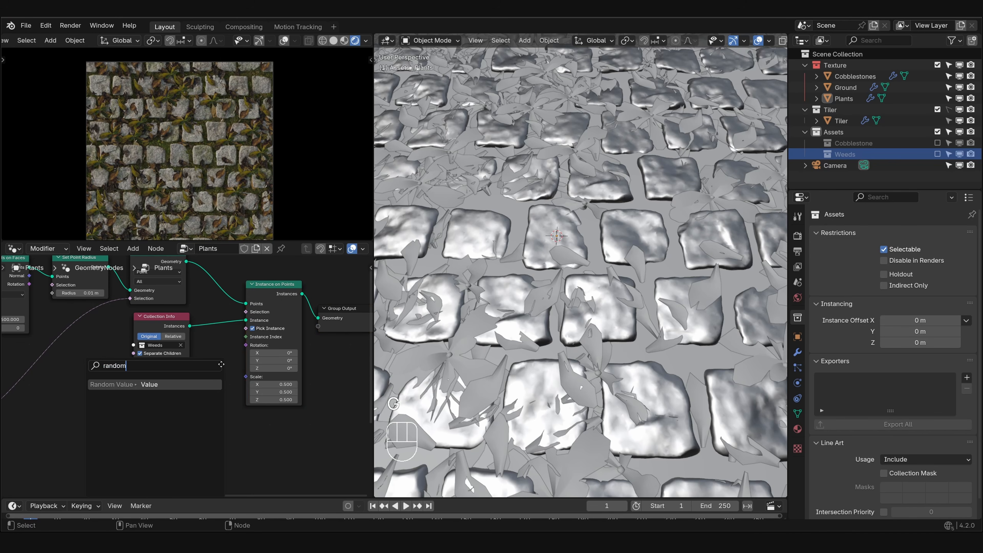
key(Return)
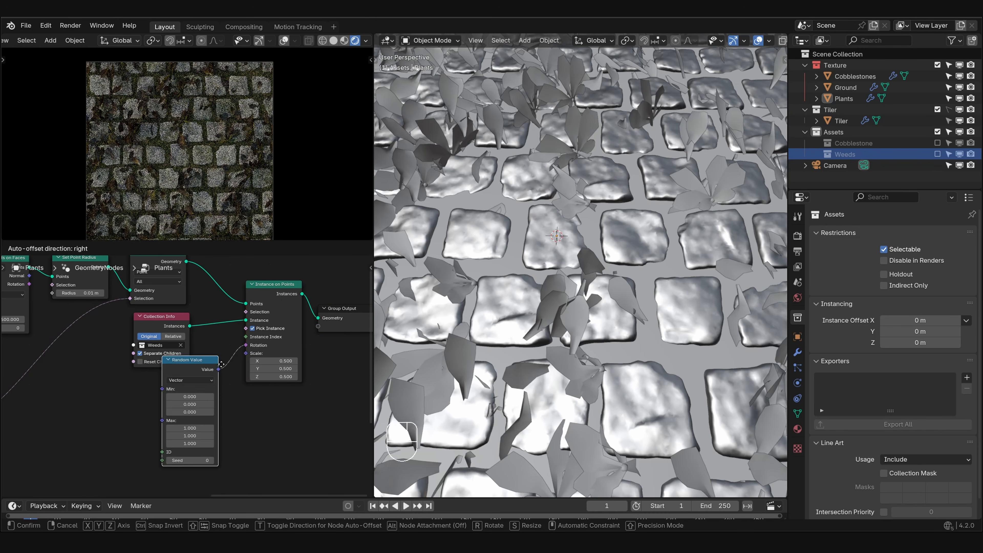
click(191, 382)
- Set the vector Random Value's maximum to 0 on X and Y and tau on Z
middle_drag(175, 443, 201, 378)
scroll(185, 402, up, 5)
drag(202, 378, 204, 389)
text(0)
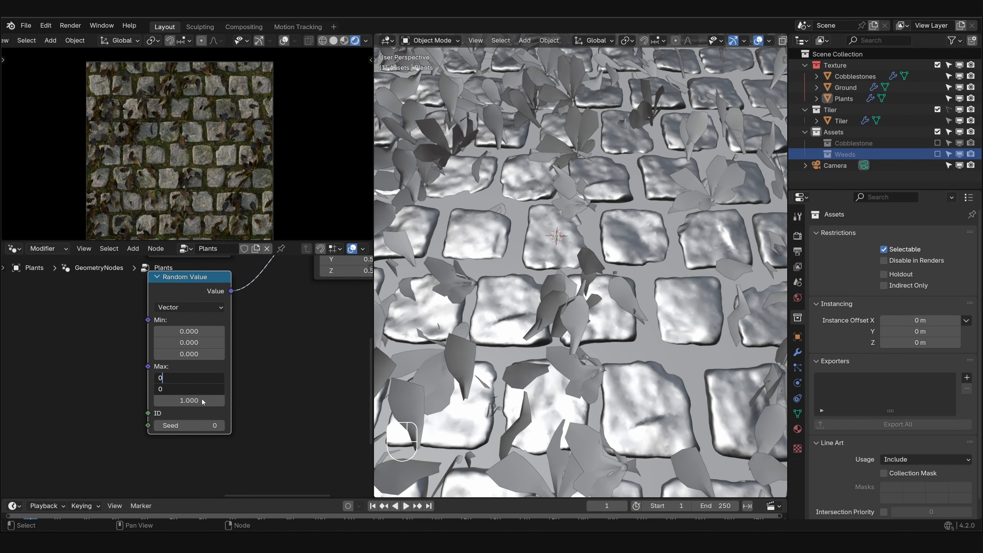
key(Return)
click(201, 401)
text(tau)
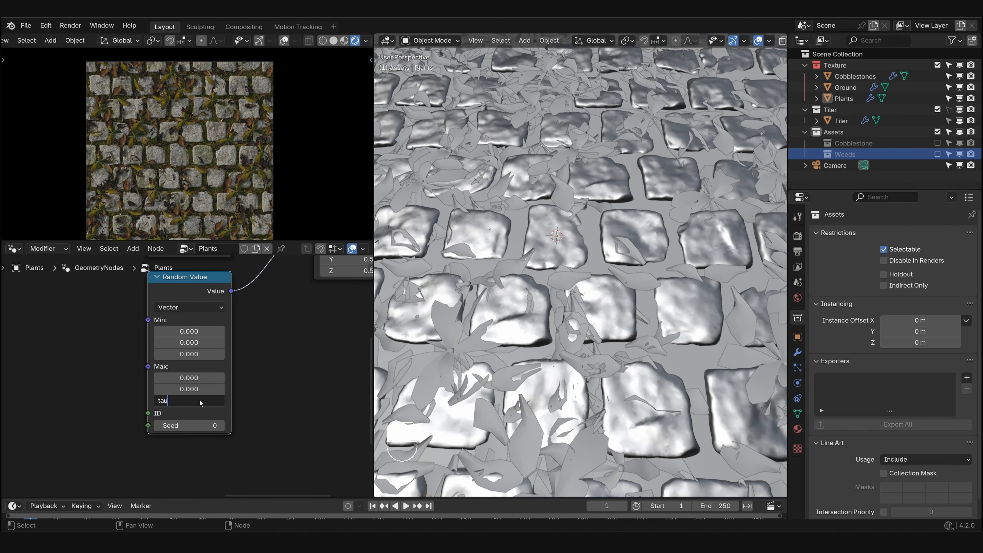
key(Return)
- Add a second Random Value node of type Float below Instance on Points and set its seed to 1
scroll(200, 403, down, 1)
key(shift+a)
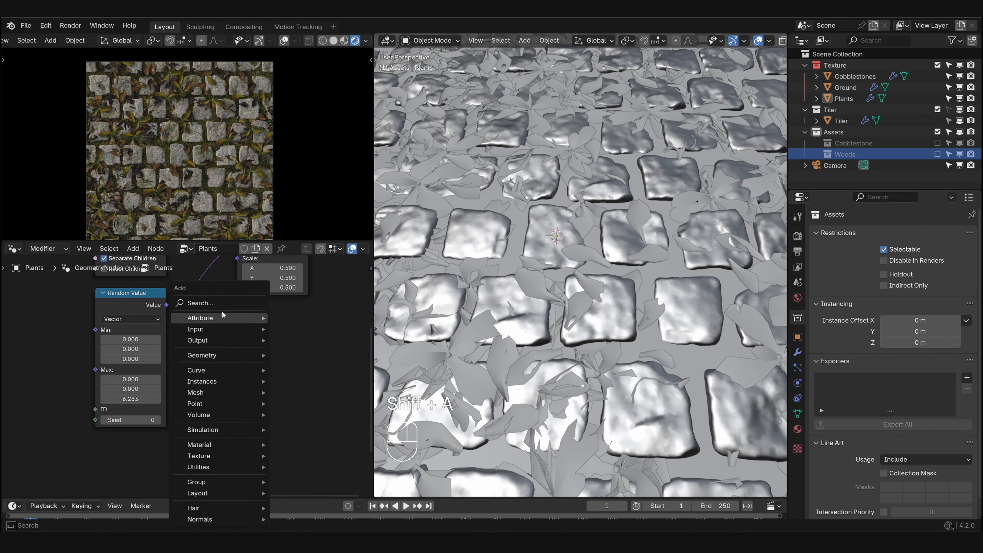
click(222, 304)
text(rand)
key(Return)
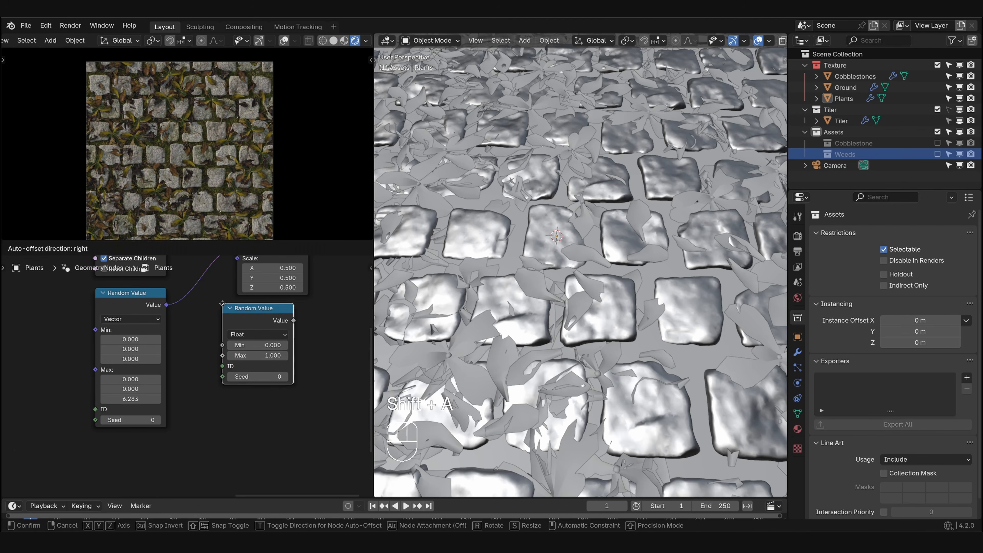
click(207, 329)
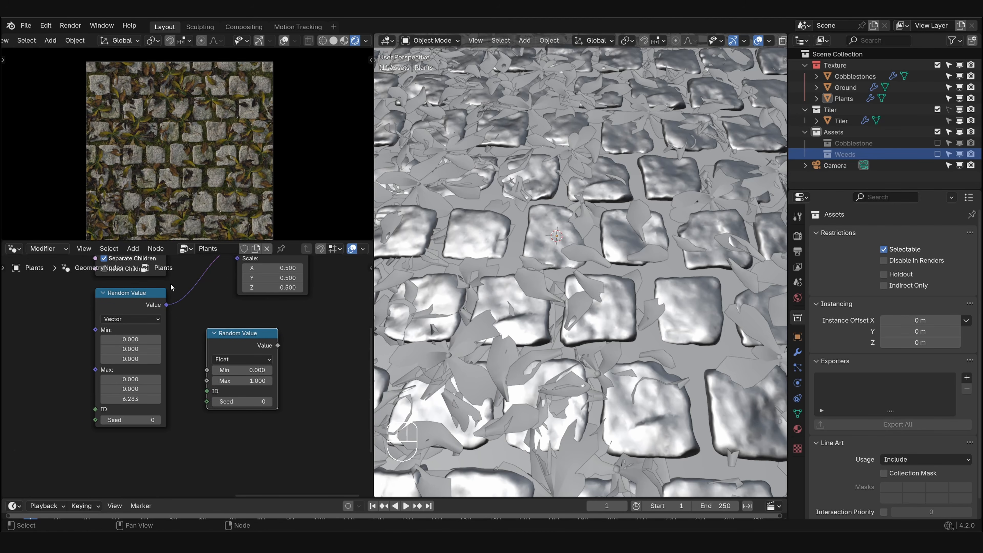
click(269, 401)
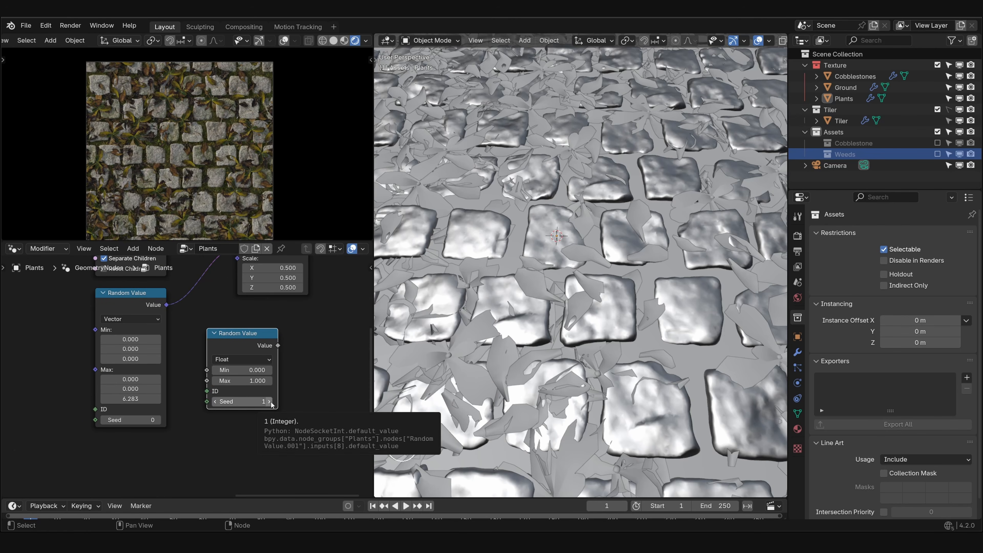
- Connect the Float Random Value's output to the Scale input of the Instance on Points node
middle_drag(228, 373, 224, 418)
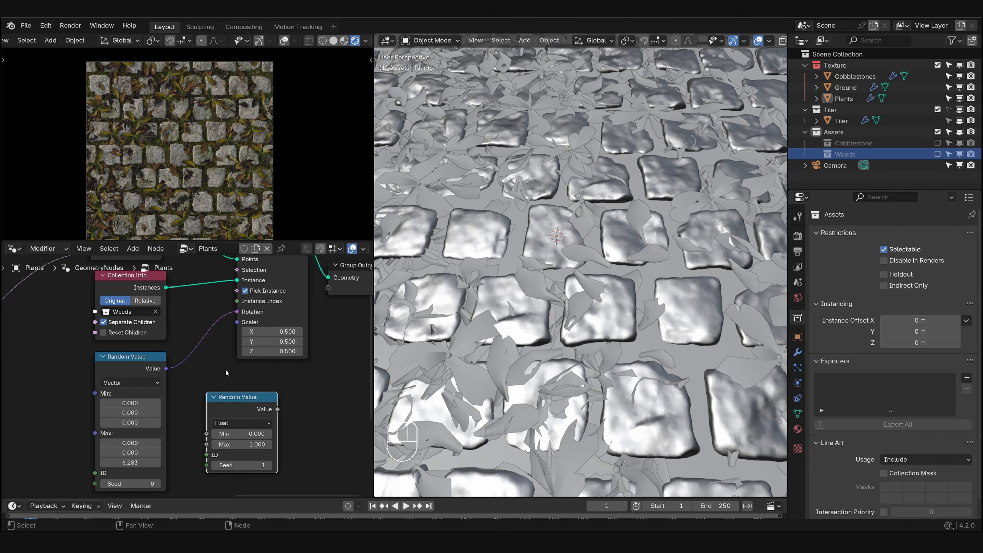
scroll(225, 370, down, 1)
middle_drag(254, 387, 240, 380)
mouse_move(233, 388)
mouse_down()
mouse_move(258, 375)
mouse_move(244, 382)
mouse_up()
scroll(268, 392, up, 2)
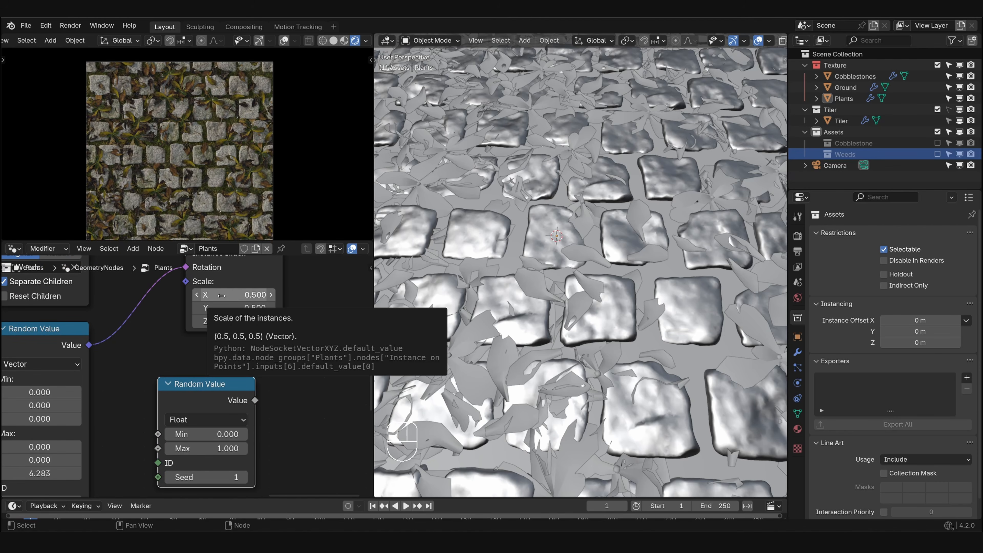
middle_drag(162, 346, 224, 353)
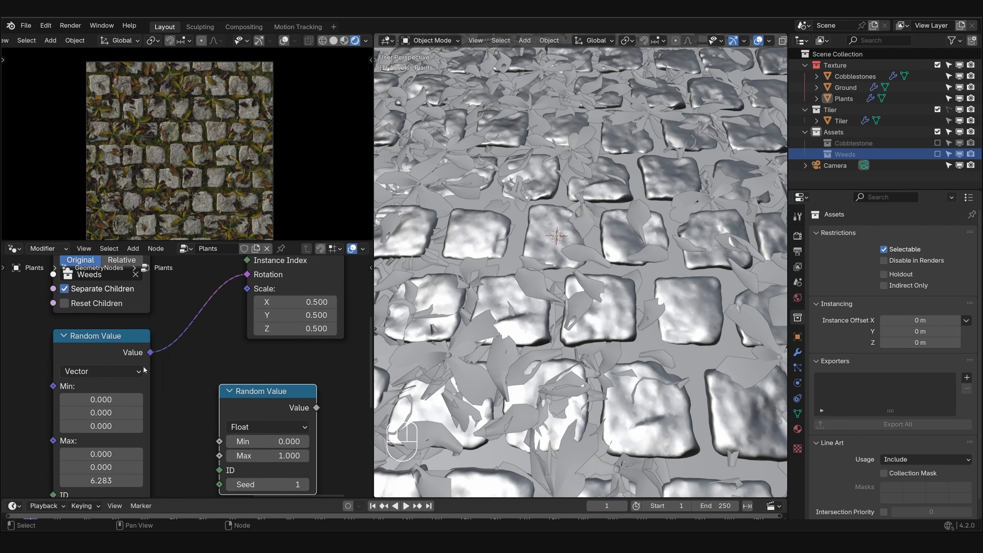
drag(113, 353, 114, 354)
middle_drag(269, 400, 228, 377)
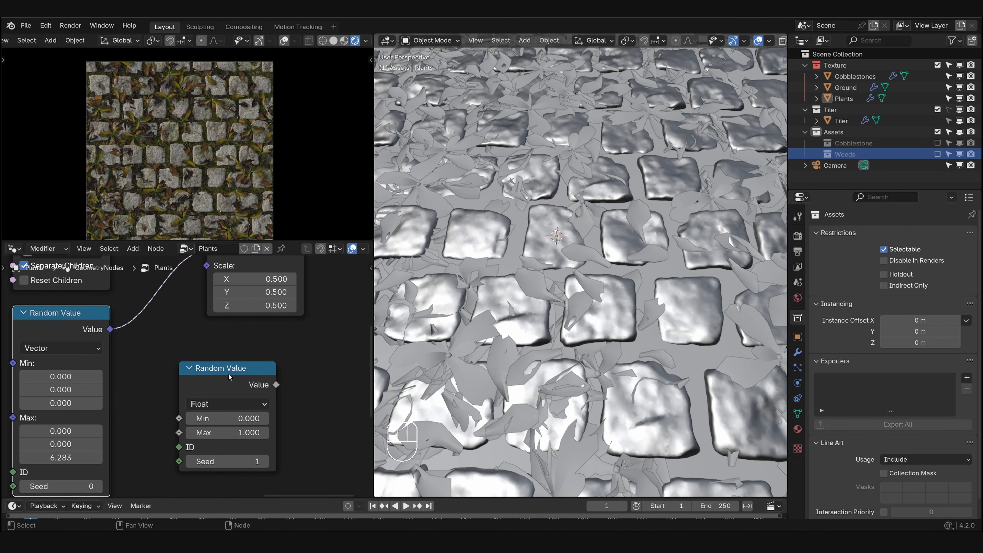
ctrl+drag(228, 376, 235, 379)
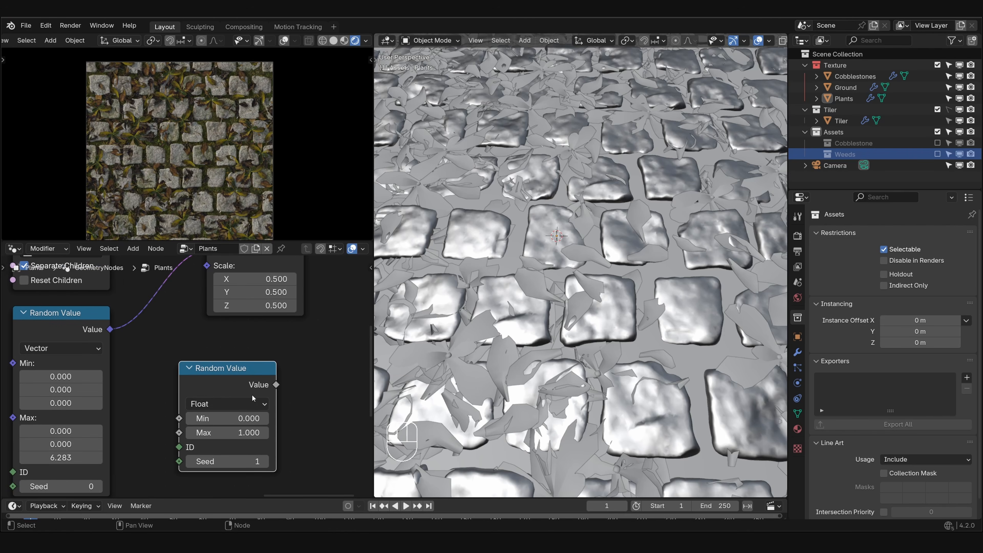
scroll(290, 384, up, 3)
middle_drag(289, 384, 266, 369)
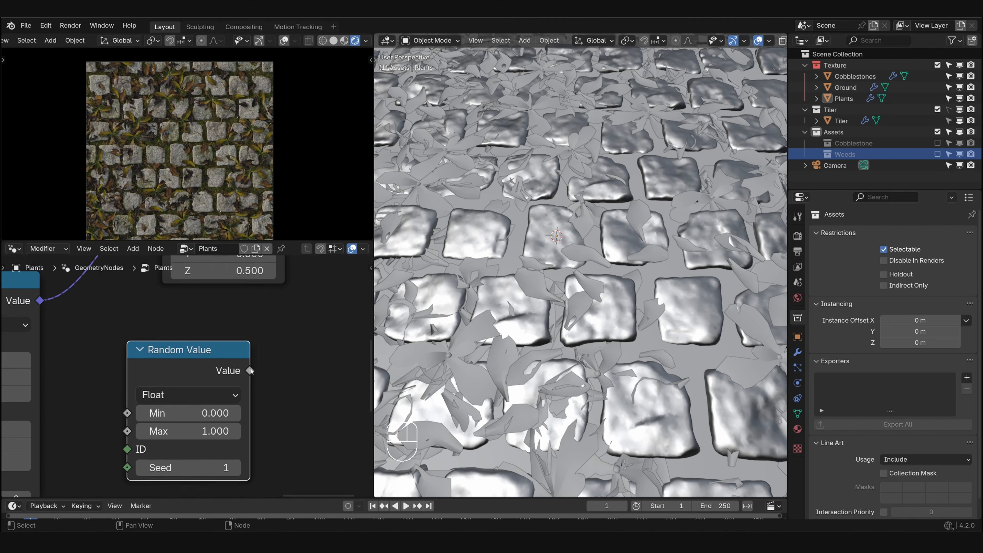
drag(251, 369, 163, 287)
- Set the Float Random Value's maximum to 0.5 and its minimum to 0.2
middle_drag(220, 478, 225, 405)
click(222, 419)
text(.5)
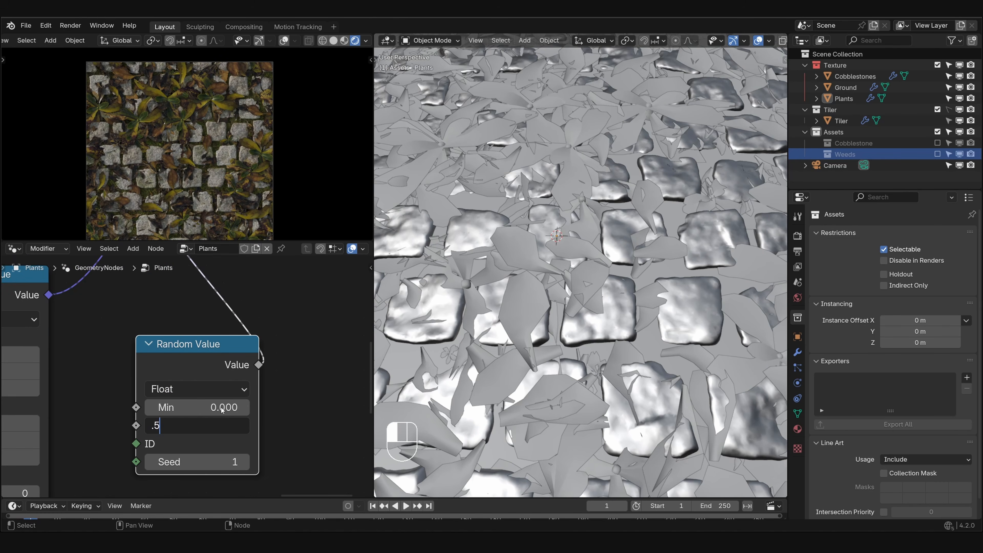
key(Return)
click(223, 408)
text(.2)
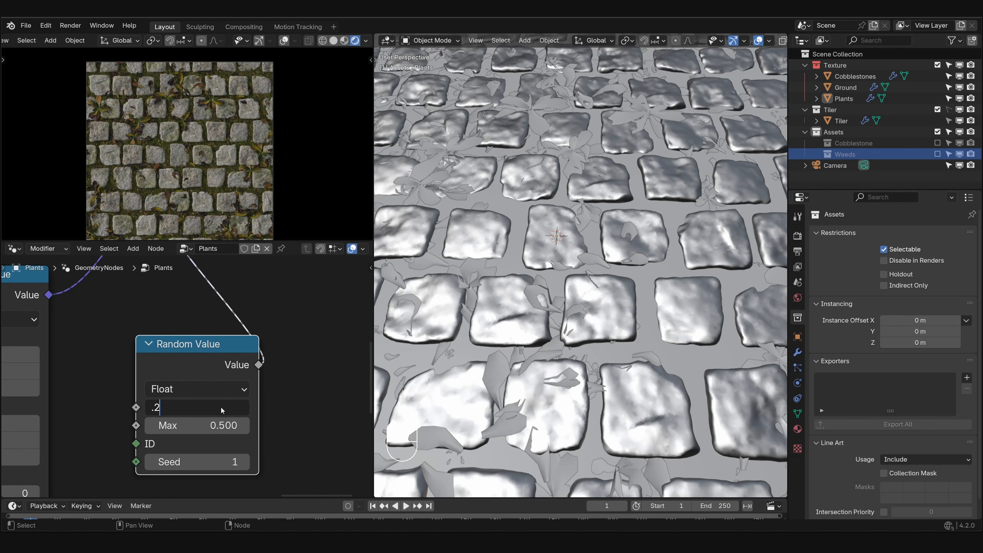
key(Return)
- Move the point distribution nodes up to Delete Geometry away from Instance on Points to open a gap between them
scroll(158, 145, up, 4)
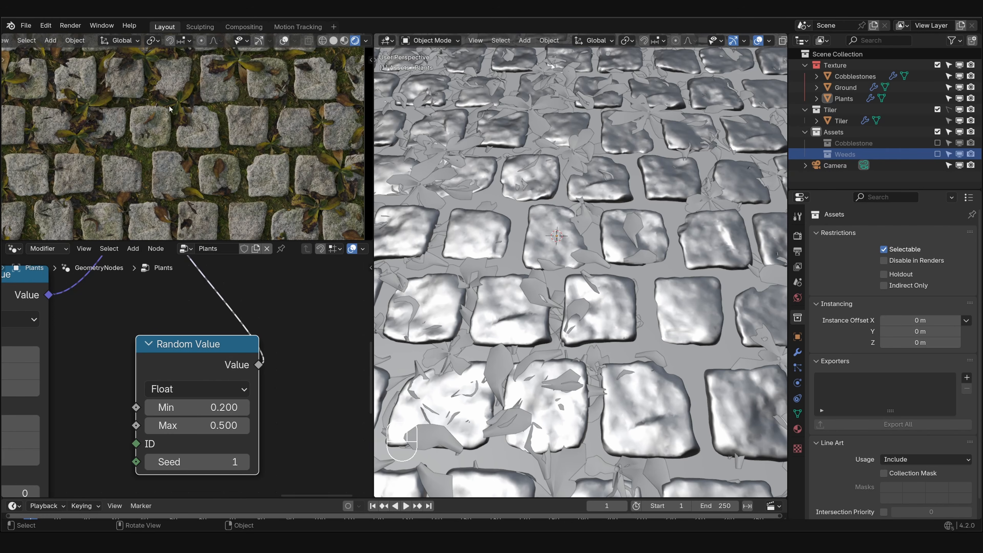
shift+middle_drag(159, 144, 256, 150)
scroll(256, 150, up, 2)
shift+middle_drag(207, 87, 223, 184)
scroll(125, 320, down, 12)
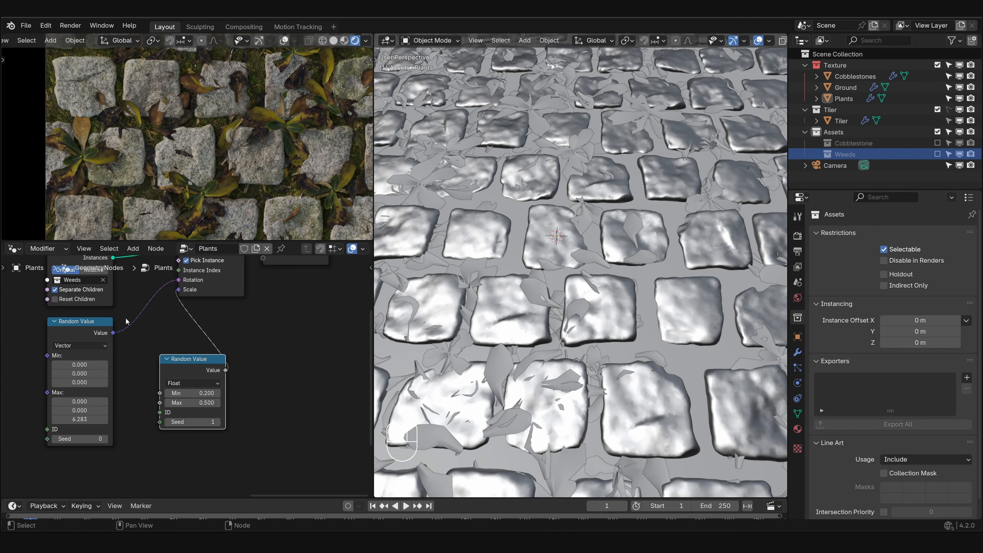
middle_drag(163, 326, 261, 410)
middle_drag(142, 312, 199, 315)
drag(46, 288, 278, 360)
key(g)
click(139, 393)
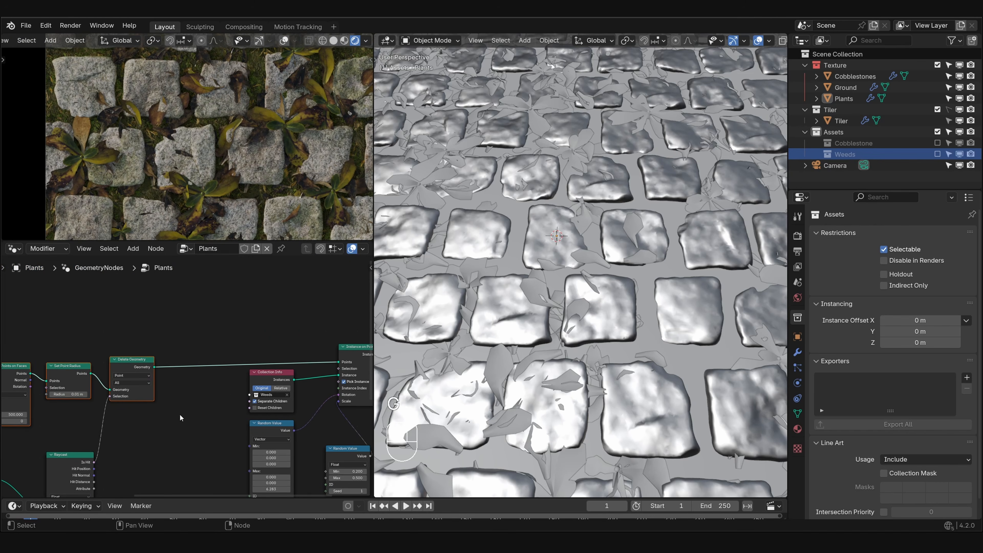
- Insert a Set Position node after Delete Geometry and set its Z offset to 0.01 m
scroll(187, 348, up, 2)
key(shift+a)
text(set pos)
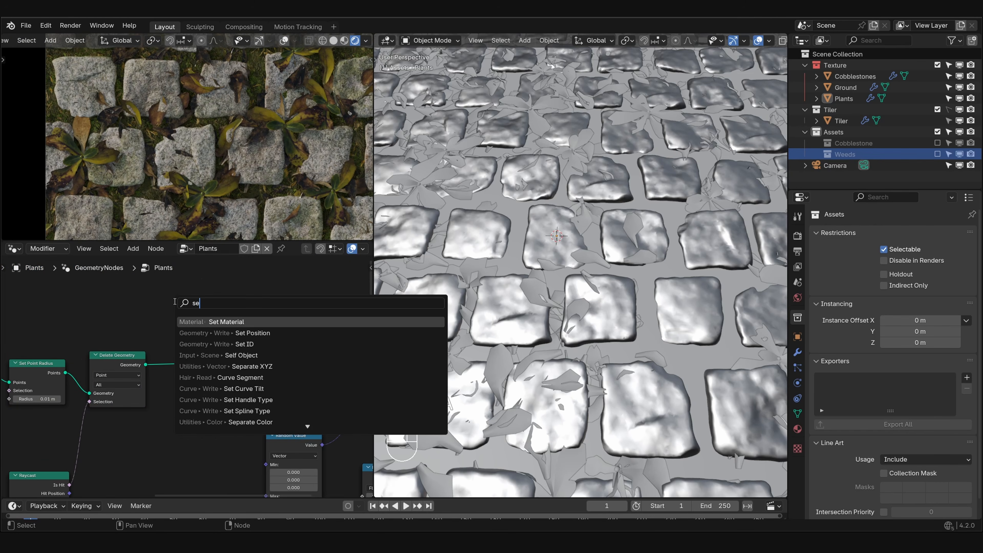
key(Return)
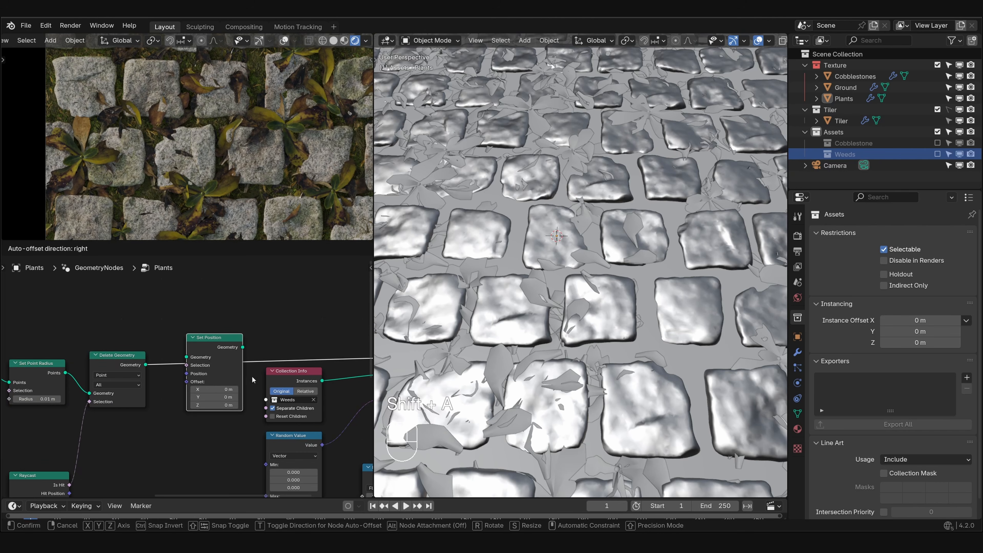
click(221, 409)
click(220, 406)
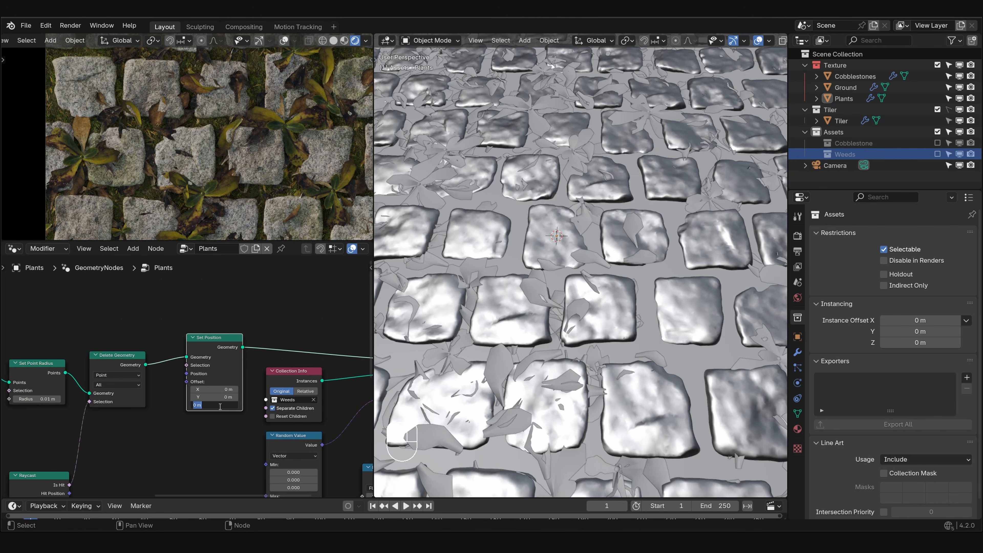
text(.01)
key(Return)
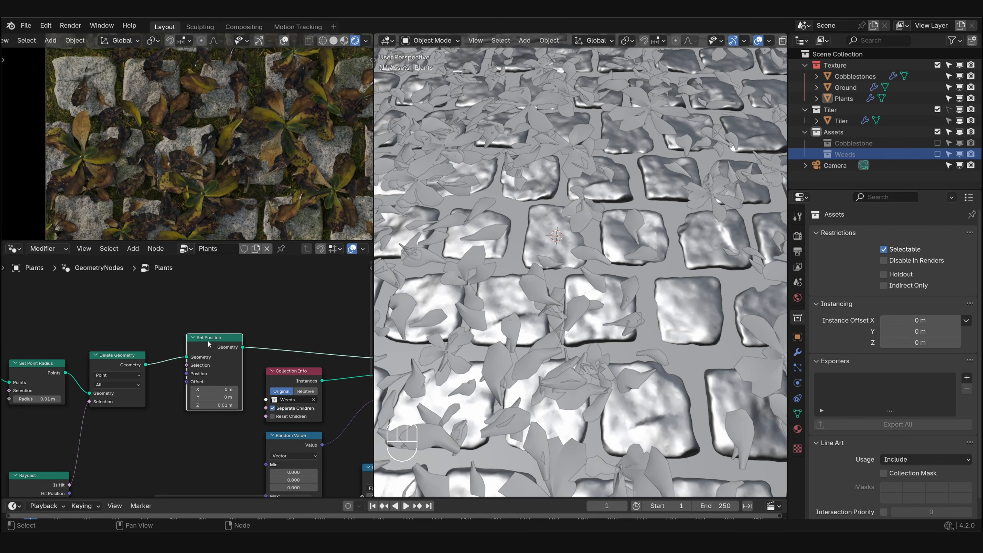
- Increase the seed of the Distribute Points on Faces node to get a different weed layout
scroll(233, 135, down, 6)
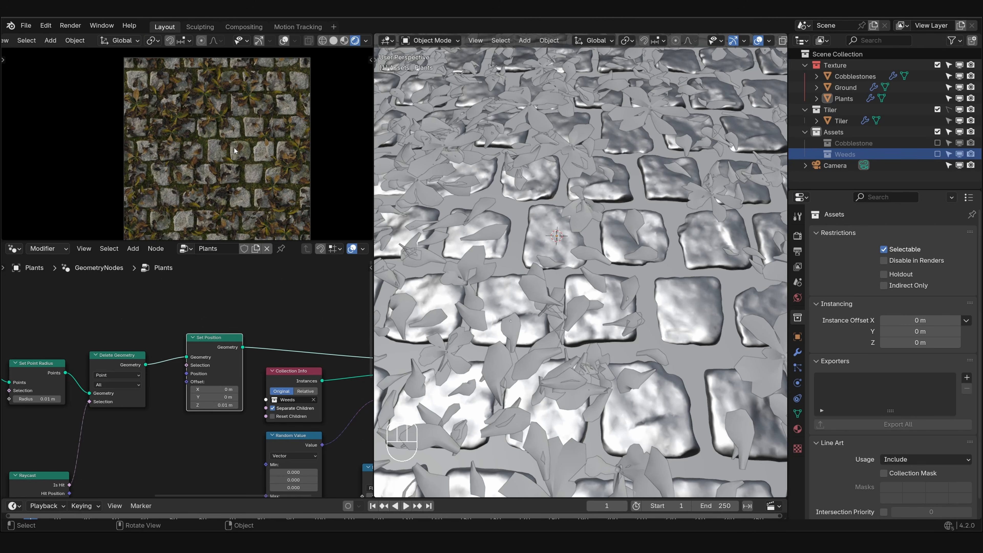
middle_drag(250, 177, 206, 195)
middle_drag(5, 434, 218, 377)
scroll(136, 326, up, 4)
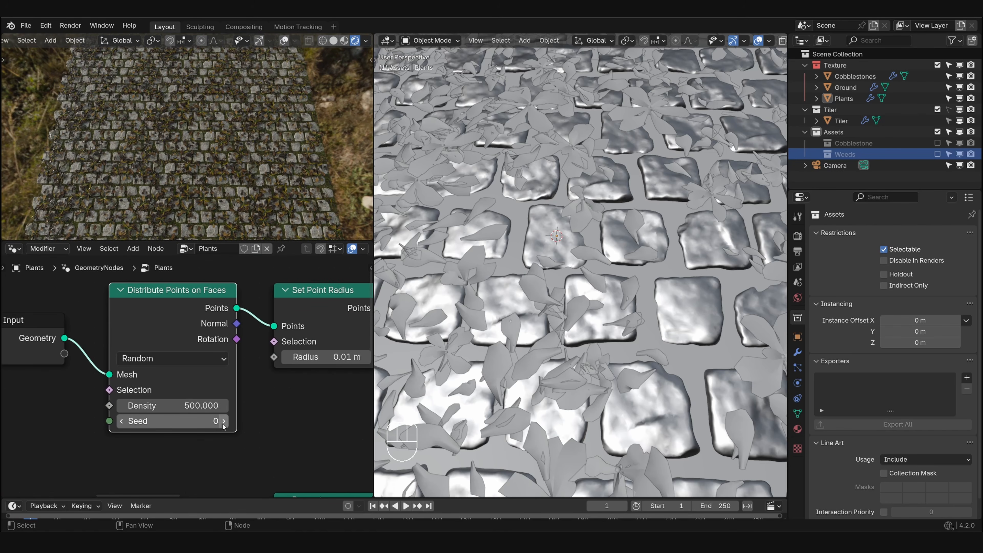
click(223, 421)
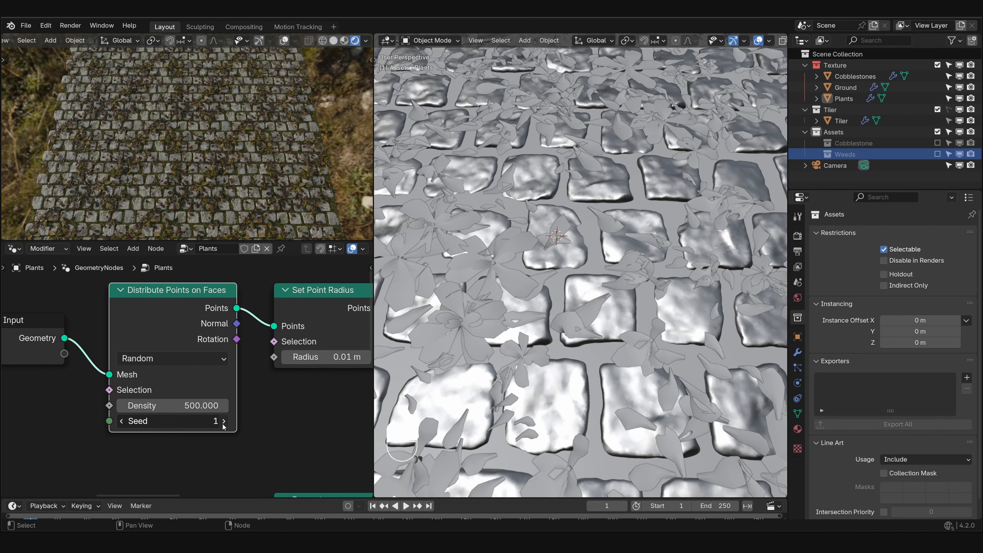
click(223, 422)
click(224, 422)
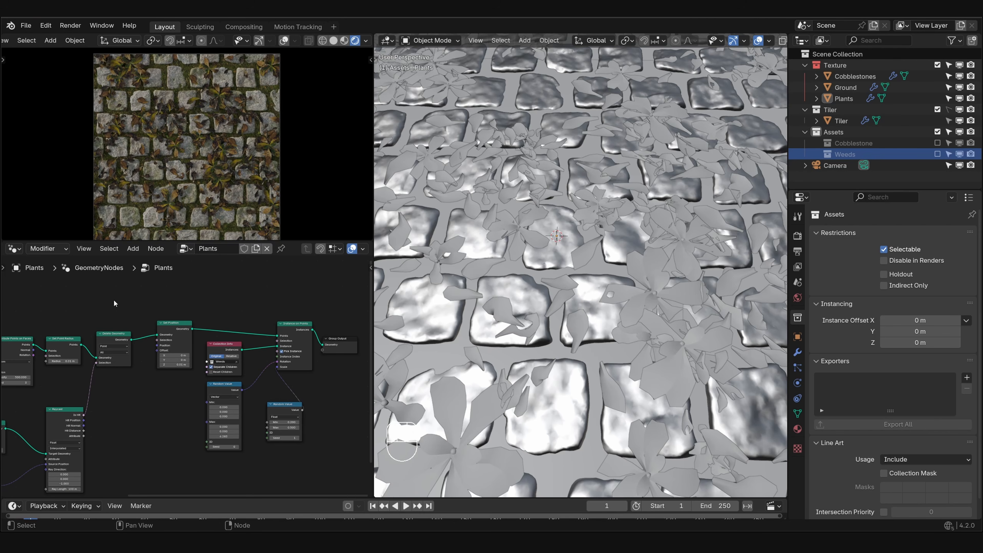
- Switch the node area to the Compositor, widened so that all its nodes are framed
click(14, 251)
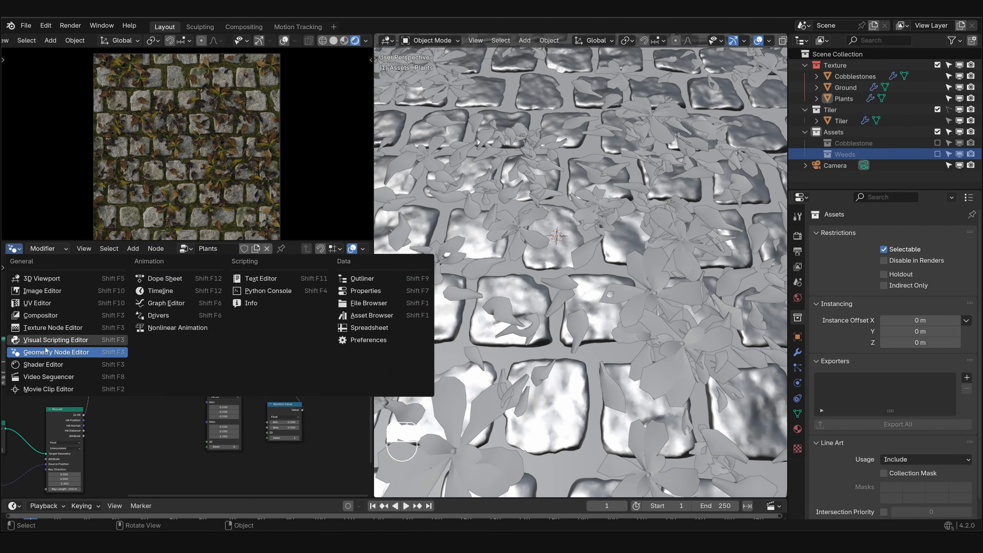
click(59, 316)
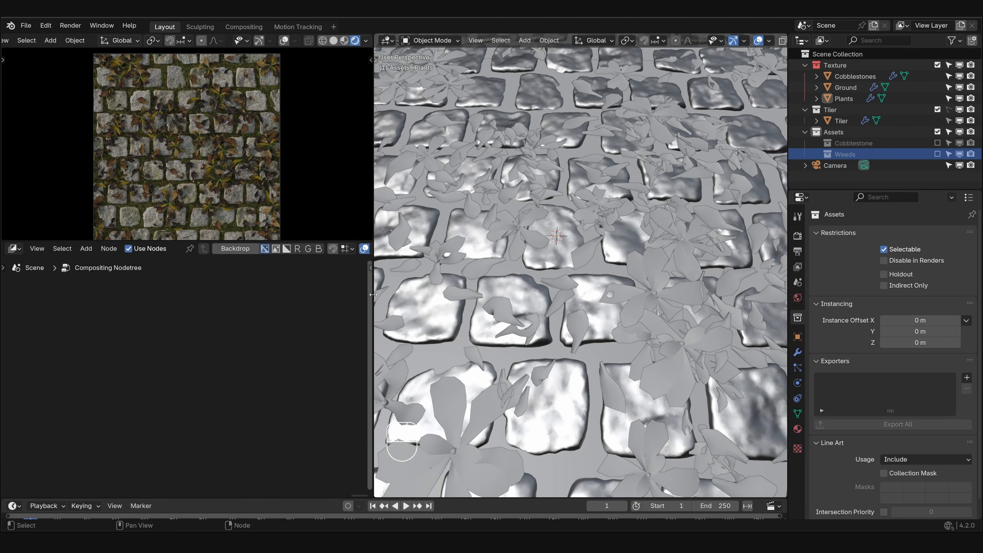
drag(372, 298, 495, 299)
key(Home)
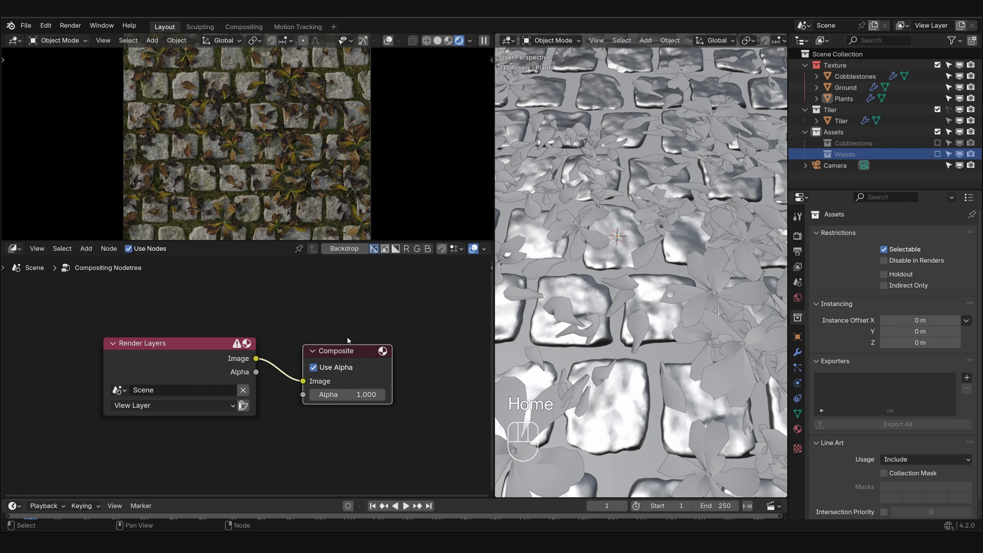
- Replace the Composite node in the compositor with a File Output node
scroll(263, 383, down, 1)
key(x)
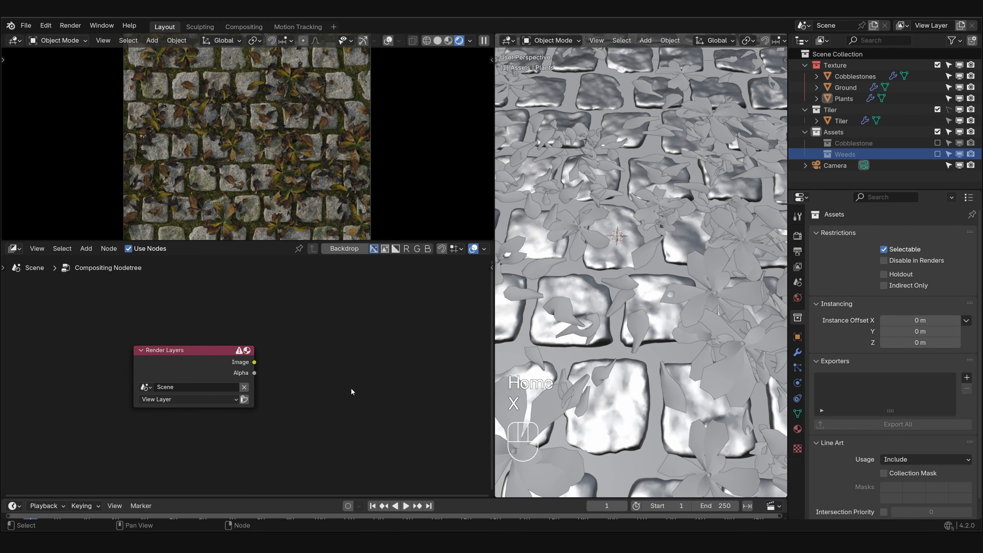
key(shift+a)
click(347, 341)
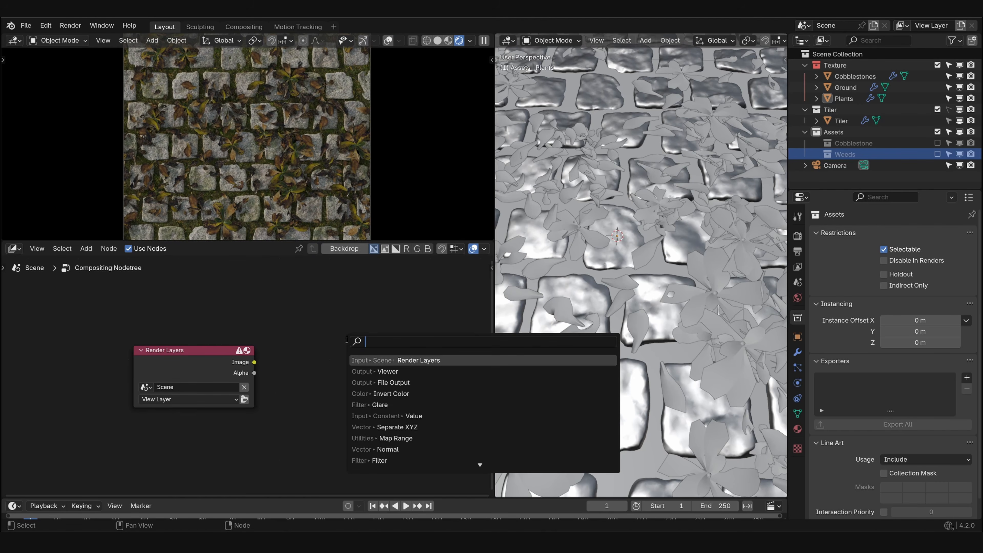
text(file)
key(Return)
click(346, 340)
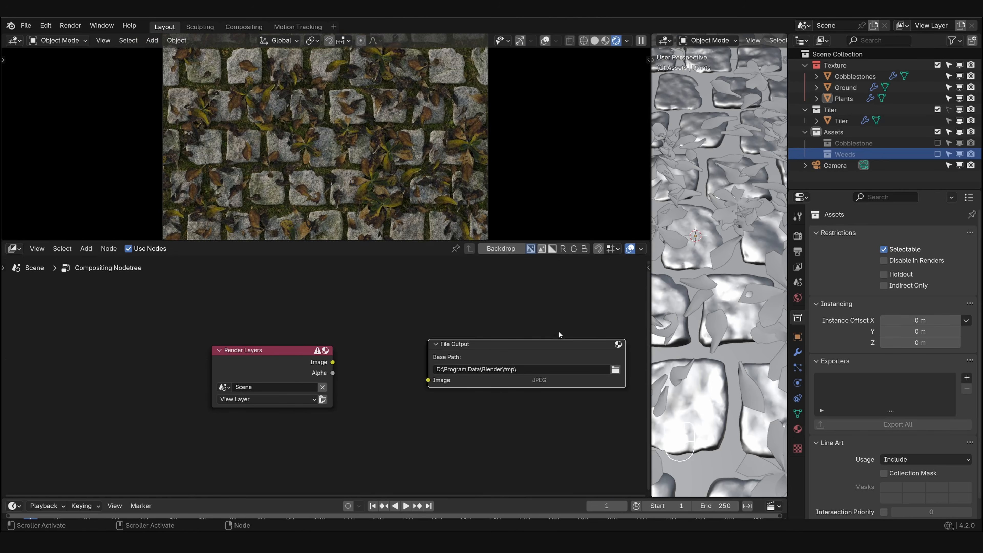
- Widen the compositor area, show the File Output node's properties and rename its Image input as Base color
middle_drag(559, 334, 424, 333)
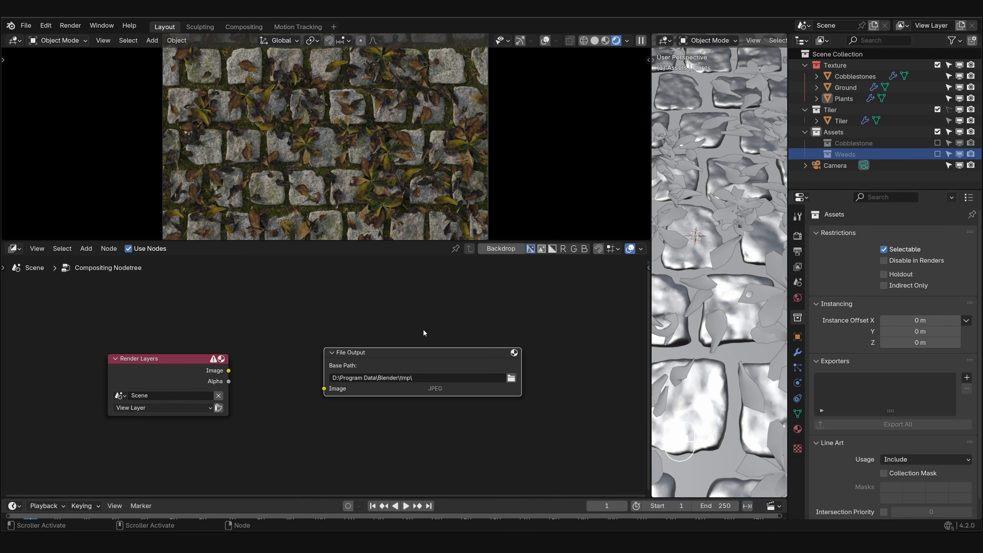
key(n)
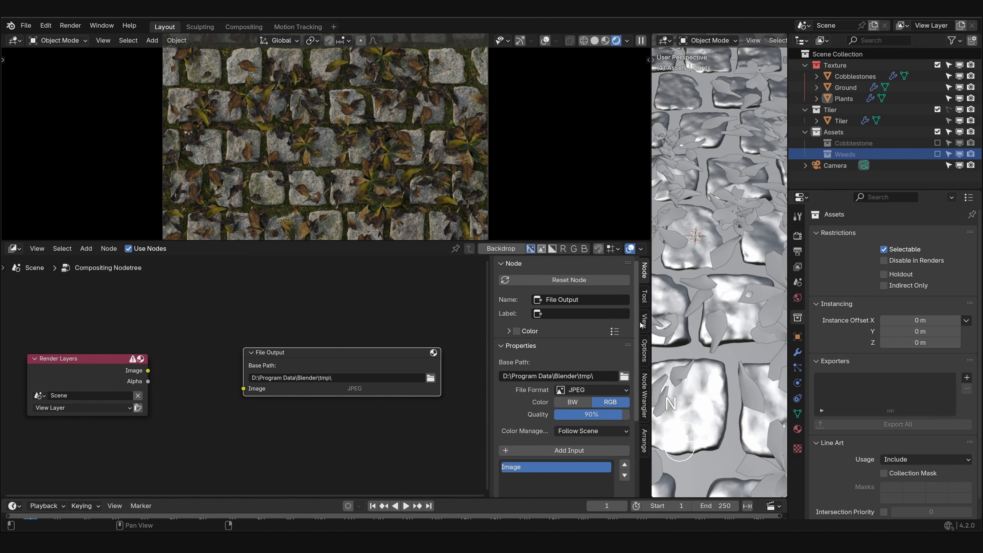
click(533, 346)
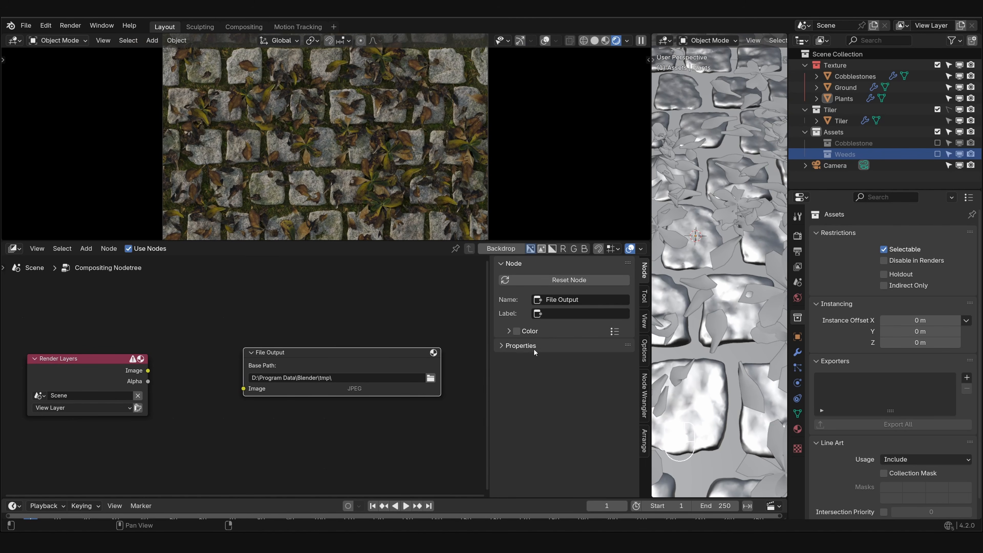
click(568, 346)
scroll(568, 347, down, 5)
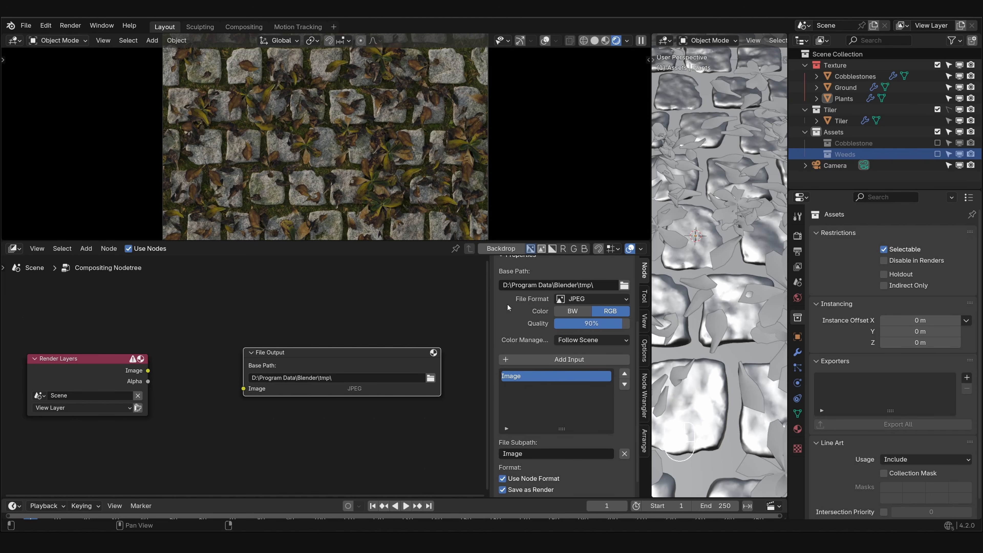
double_click(515, 376)
text(Base color)
key(Return)
- Add two more inputs to the File Output node, named Metallic and Roughness
click(526, 360)
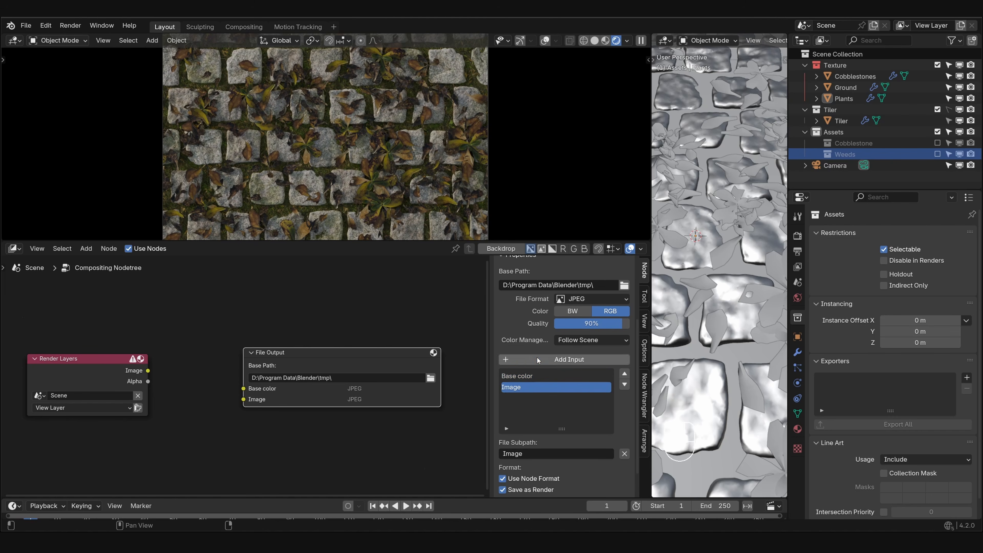
double_click(514, 388)
text(Metallic)
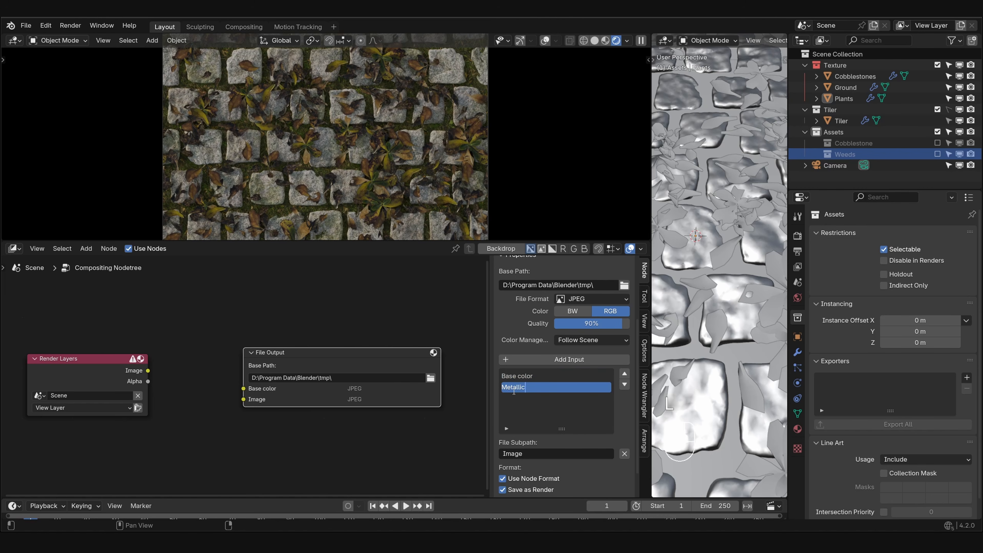
key(Return)
click(516, 361)
double_click(515, 400)
text(Roughness)
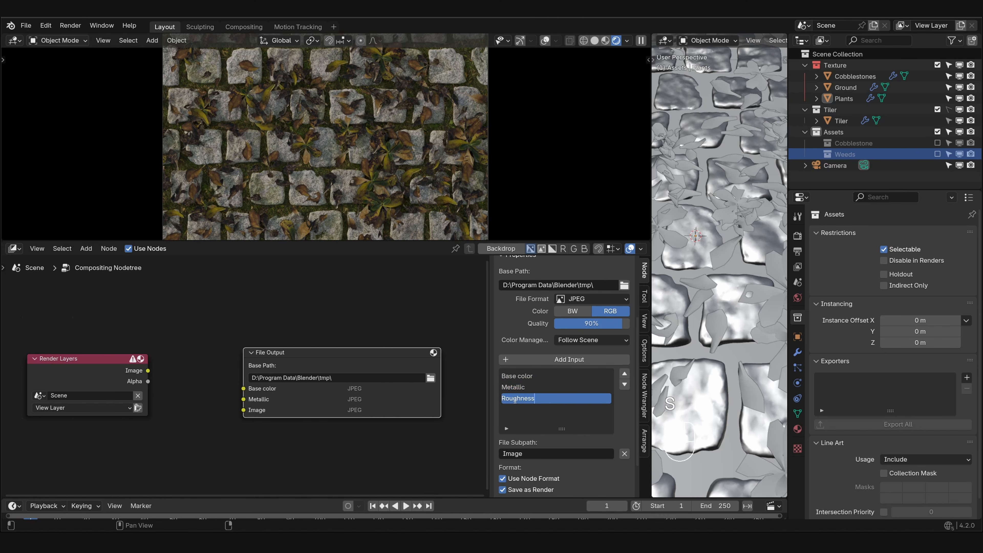
key(Return)
- Add two further File Output inputs, named Normal and Displacement
click(517, 359)
double_click(515, 409)
text(Normal)
key(Return)
click(534, 359)
double_click(515, 420)
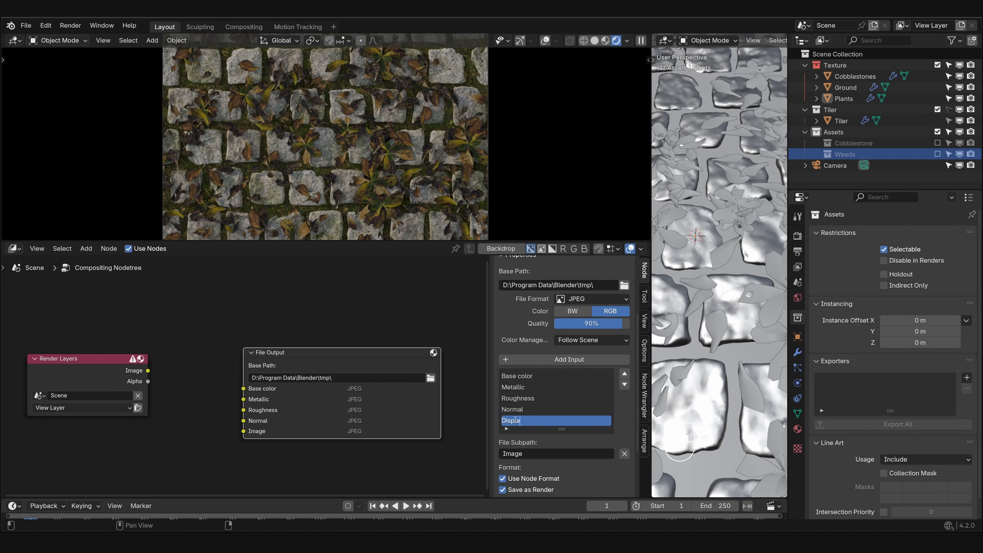
text(Displacement)
key(Return)
- Set the File Output node's format to OpenEXR with Float (Half) depth, DWAA (lossy) codec and color management on Override
click(530, 376)
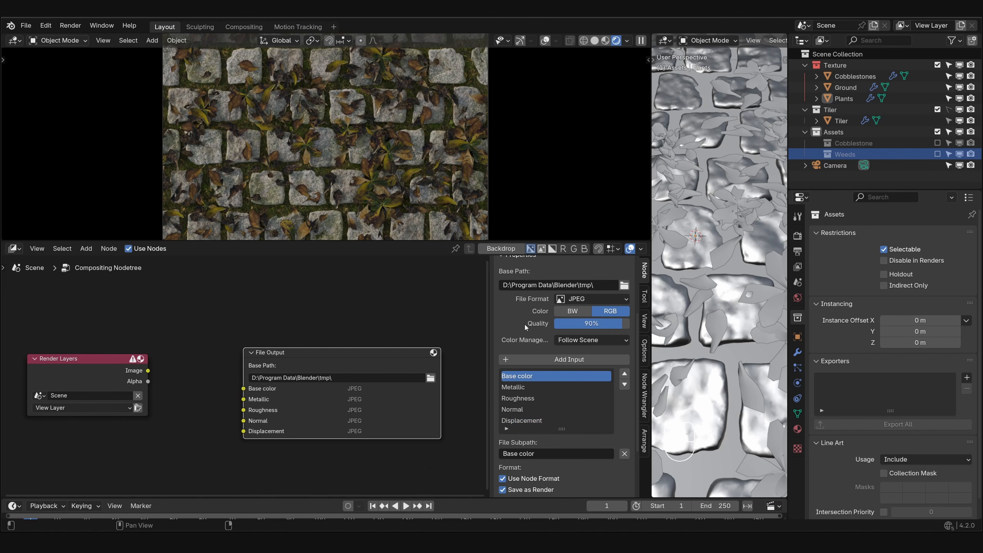
click(563, 301)
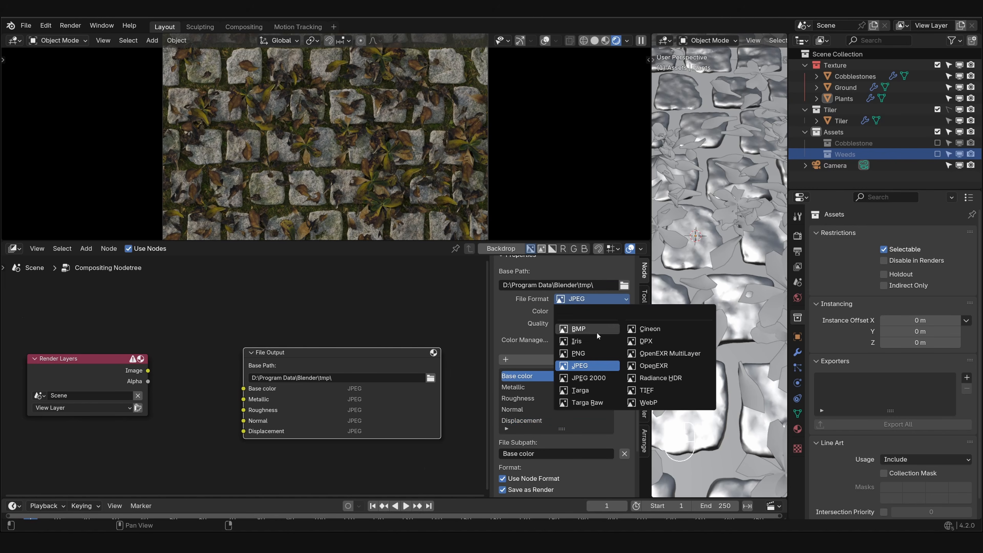
click(658, 367)
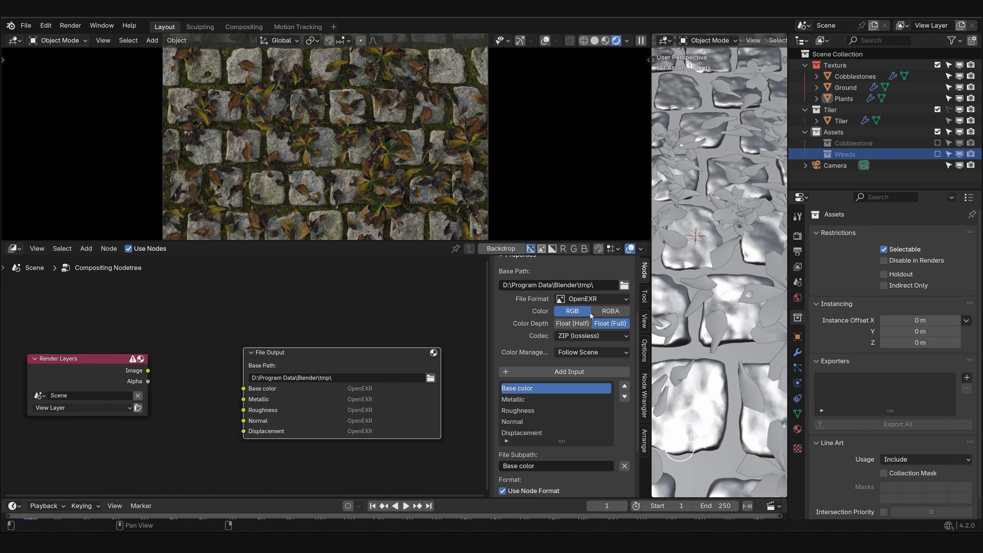
click(573, 323)
click(584, 335)
click(579, 446)
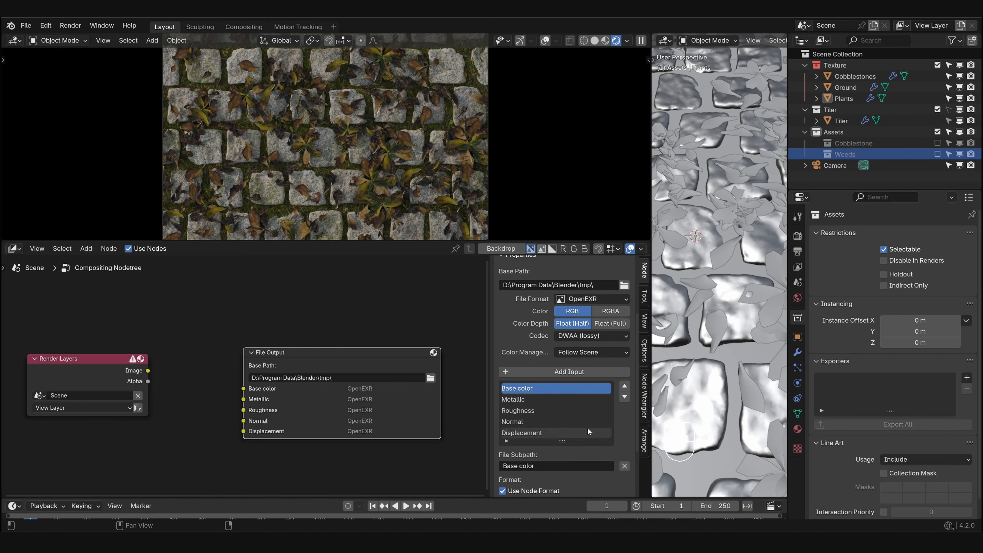
click(584, 352)
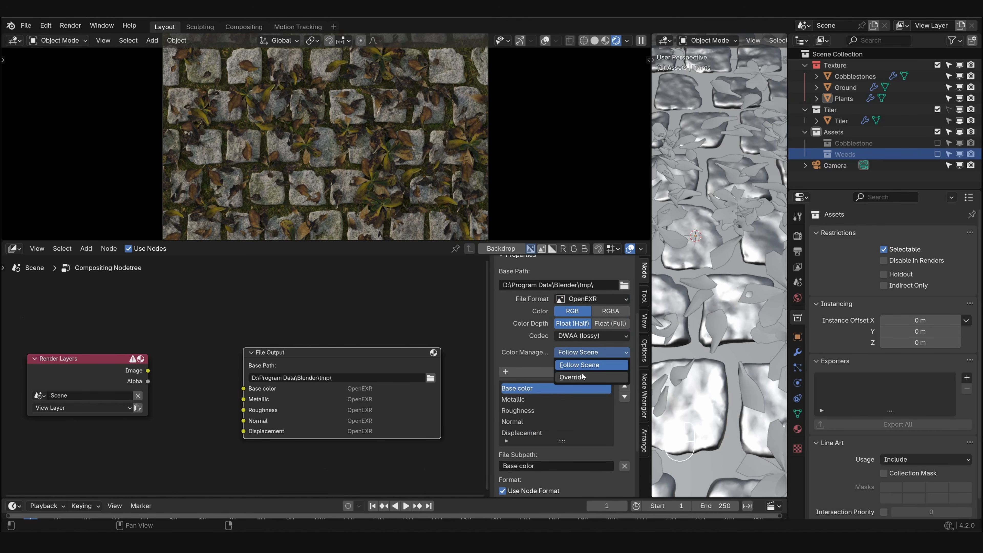
click(582, 376)
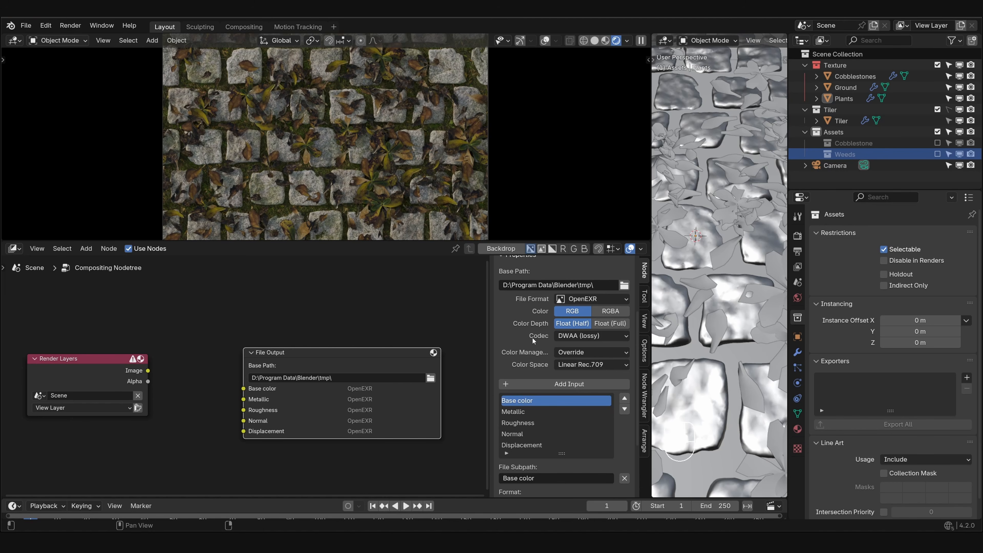
- Exempt the Base color input from the node format, using JPEG at 100% quality with color management on Follow Scene
scroll(528, 349, down, 5)
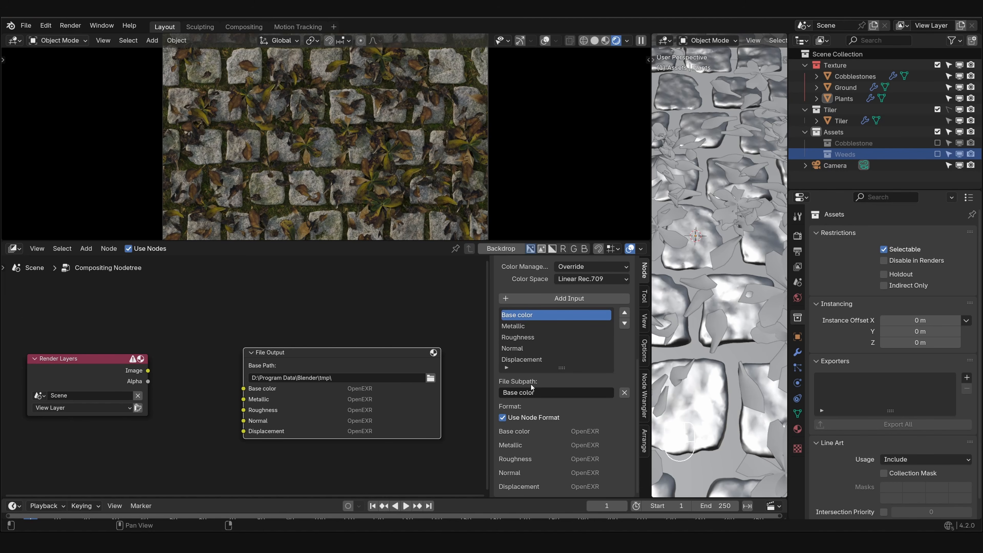
click(534, 419)
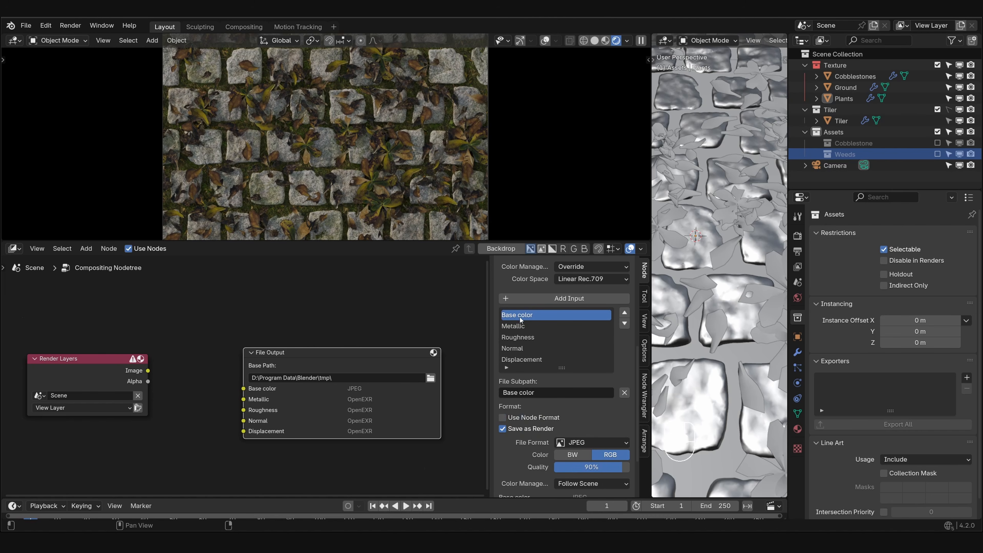
scroll(558, 420, down, 1)
scroll(558, 420, down, 3)
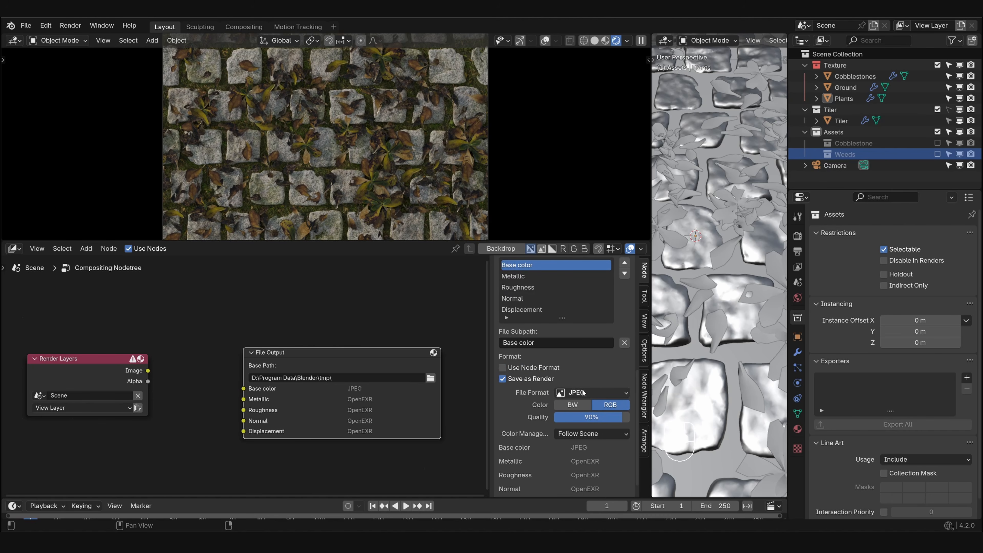
drag(597, 417, 631, 420)
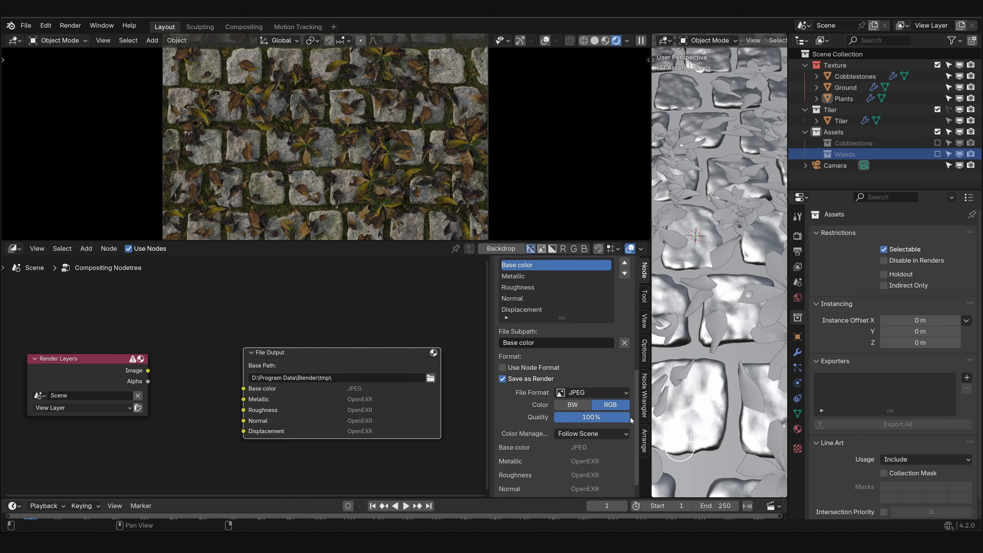
middle_drag(597, 390, 594, 367)
click(586, 421)
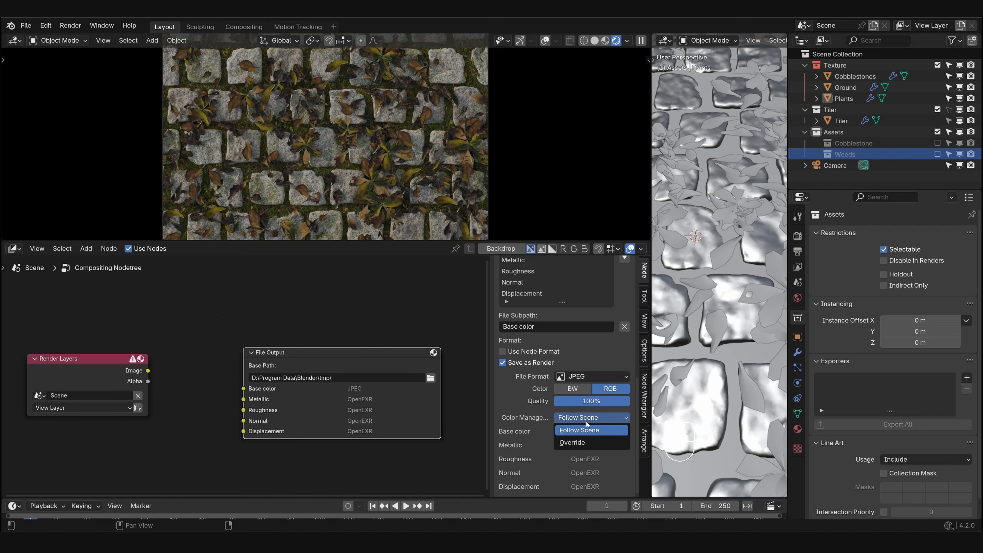
click(584, 432)
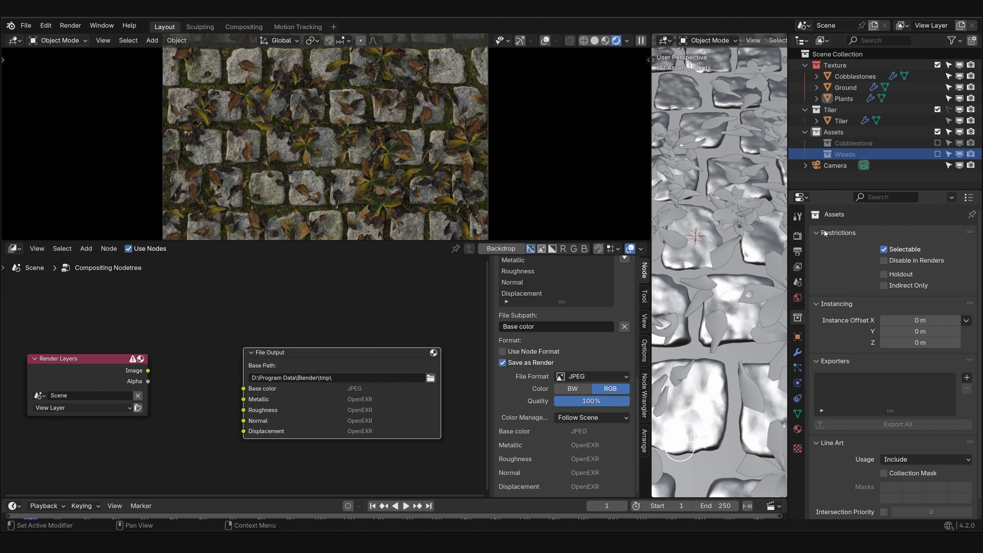
- Enlarge the rendered camera view's area and set the scene's view transform to Khronos PBR Neutral
click(798, 236)
scroll(864, 375, down, 6)
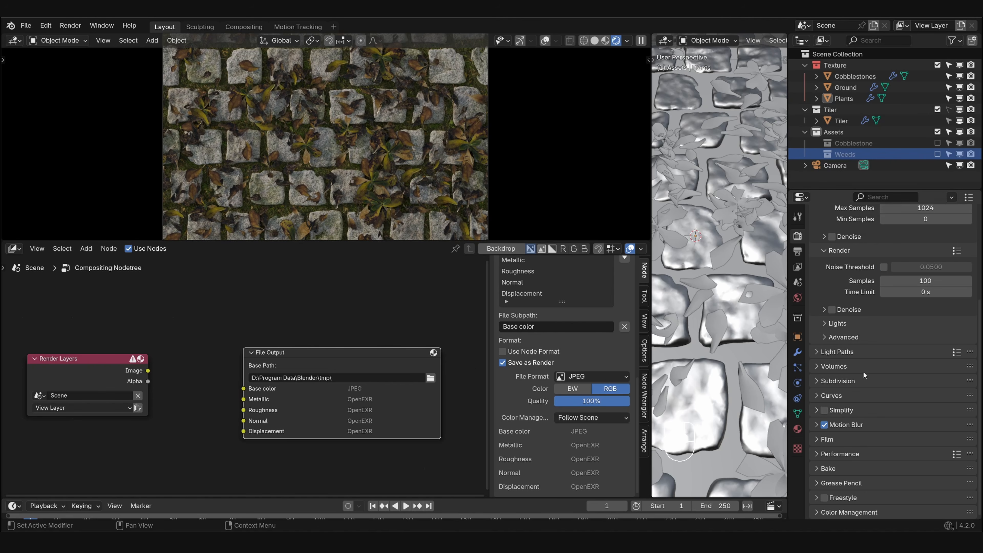
click(846, 515)
scroll(879, 382, down, 5)
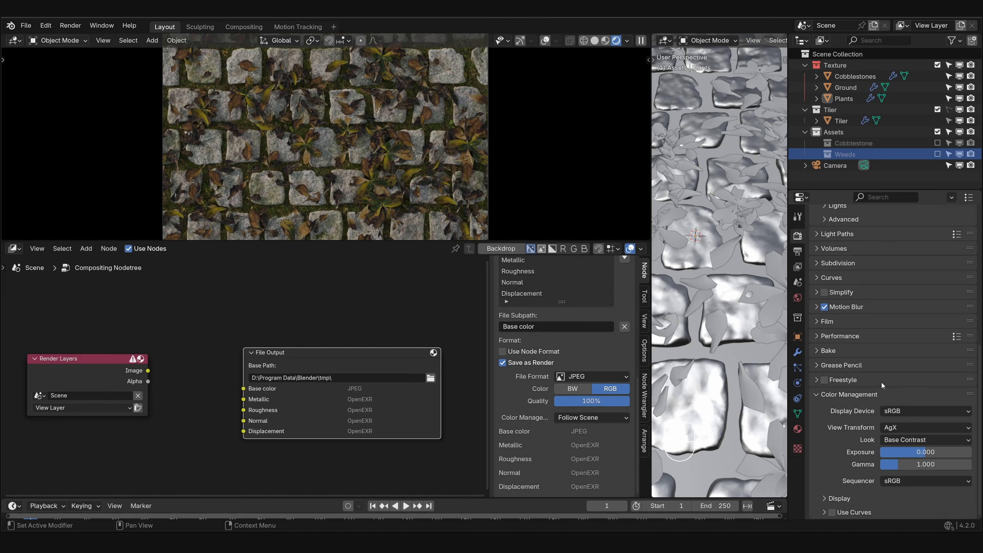
scroll(483, 220, down, 2)
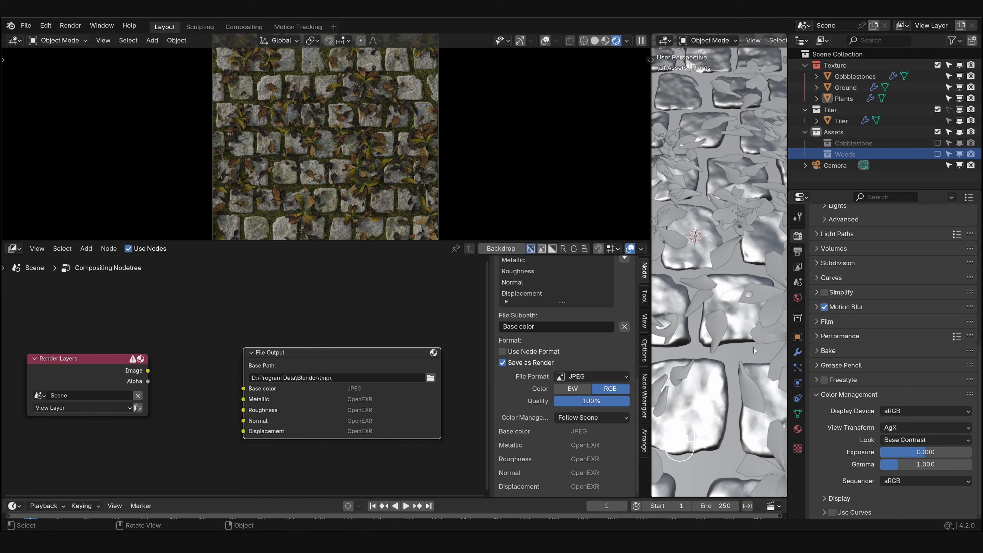
scroll(417, 232, down, 1)
drag(417, 239, 413, 277)
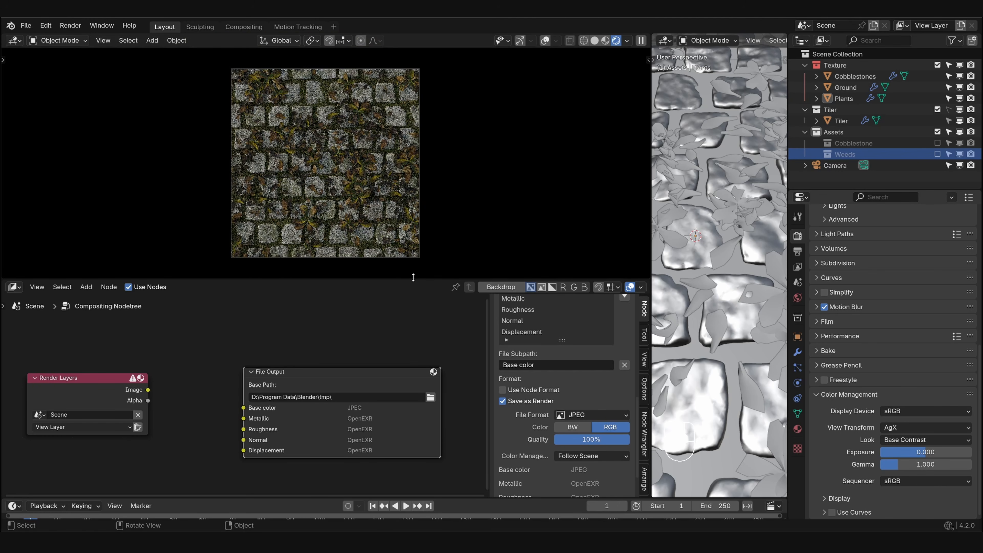
click(925, 427)
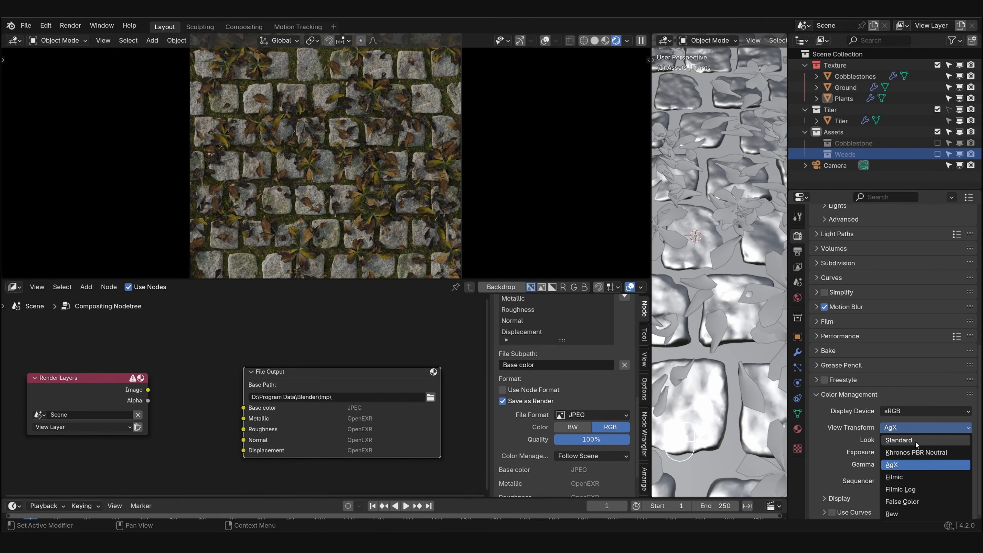
click(916, 452)
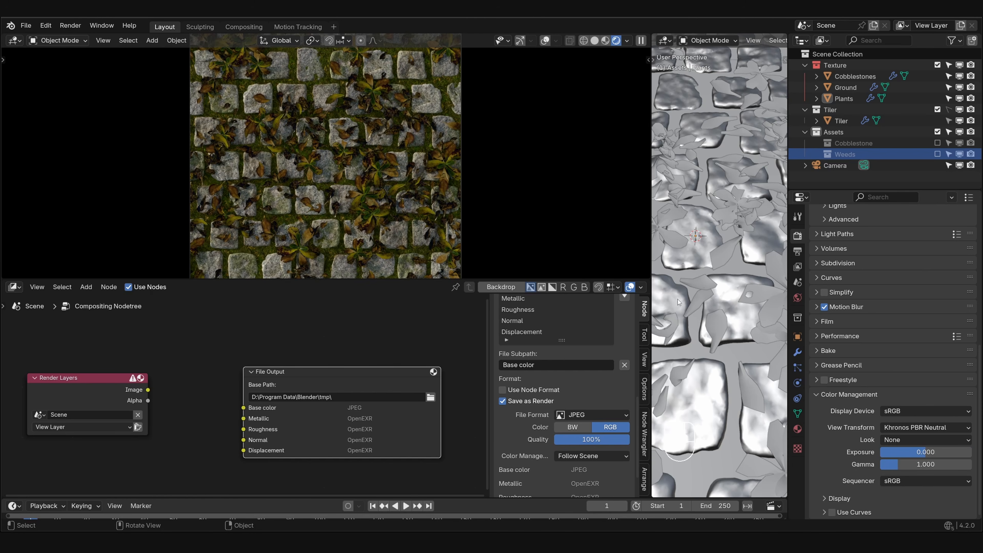
- Link the Render Layers Image output to the Base color input and move the Render Layers node slightly down
scroll(562, 372, up, 4)
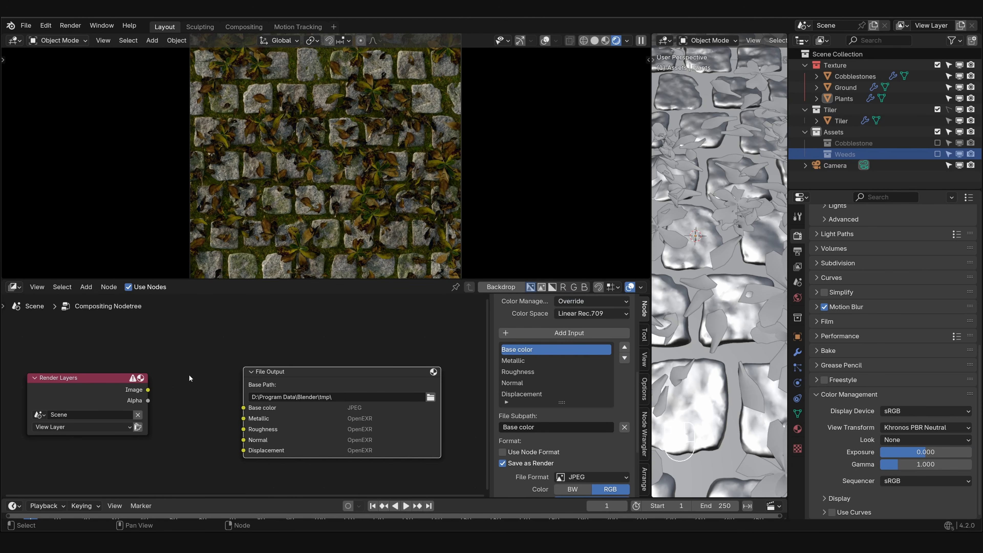
drag(148, 390, 243, 407)
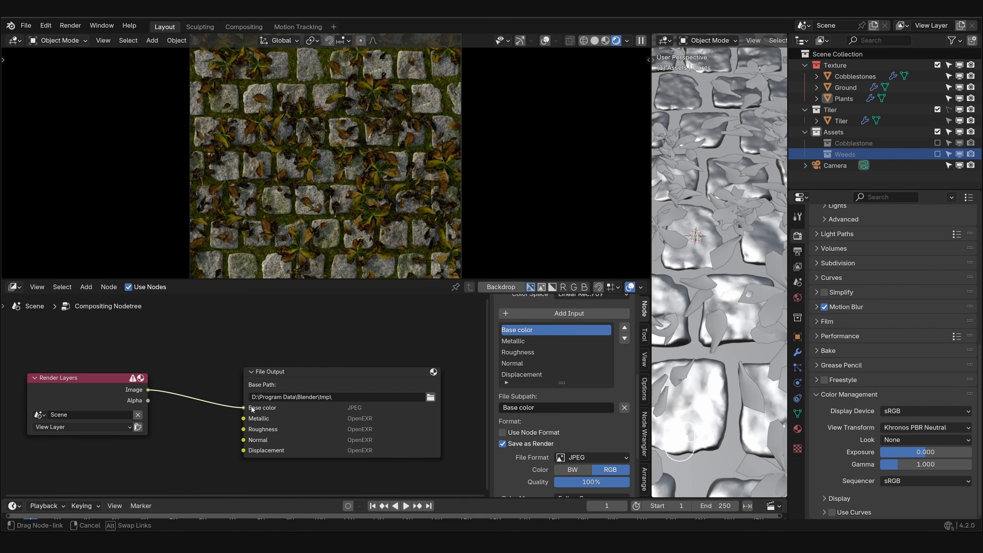
drag(115, 390, 110, 405)
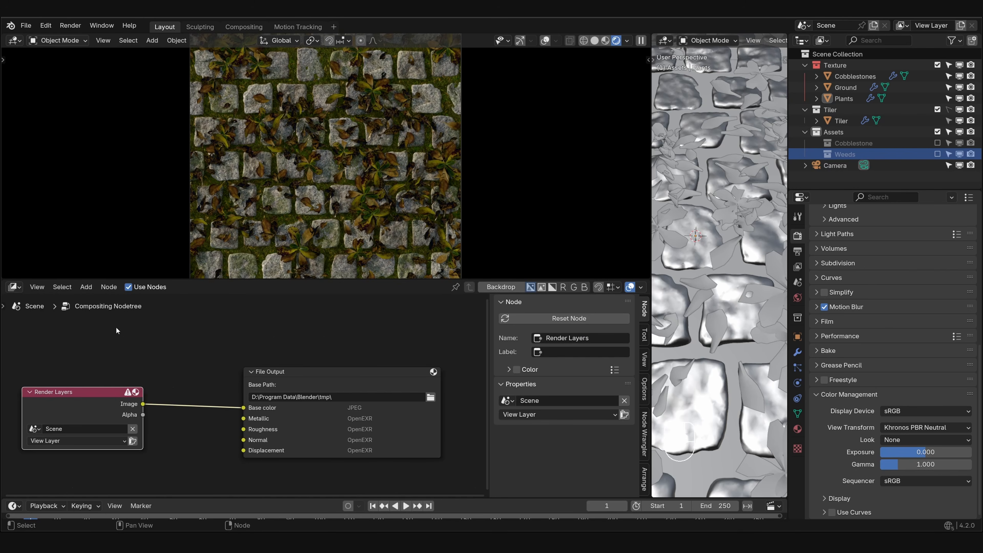
- Switch the node area to the World shader nodes and frame the Background nodes beside the World Output
click(20, 289)
click(43, 404)
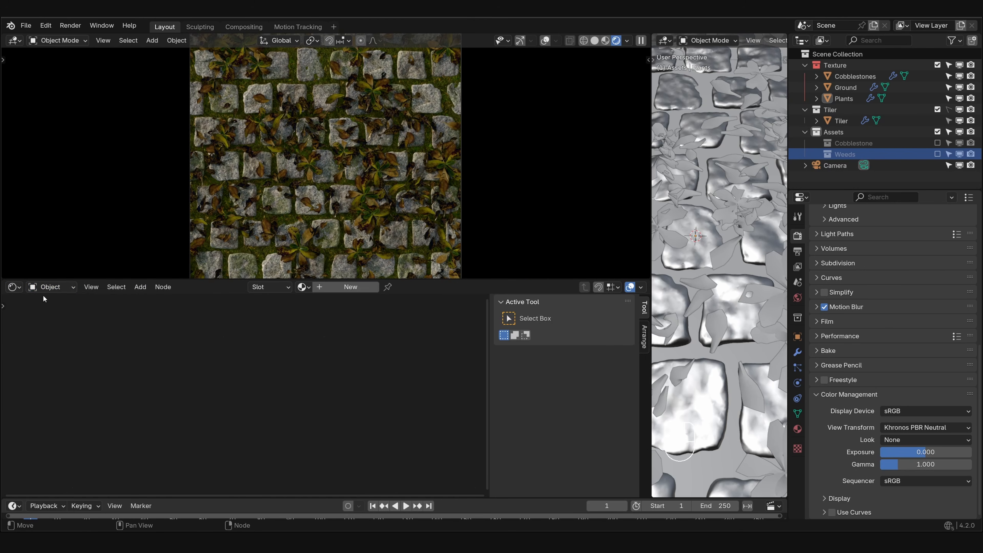
click(48, 286)
click(54, 326)
key(Home)
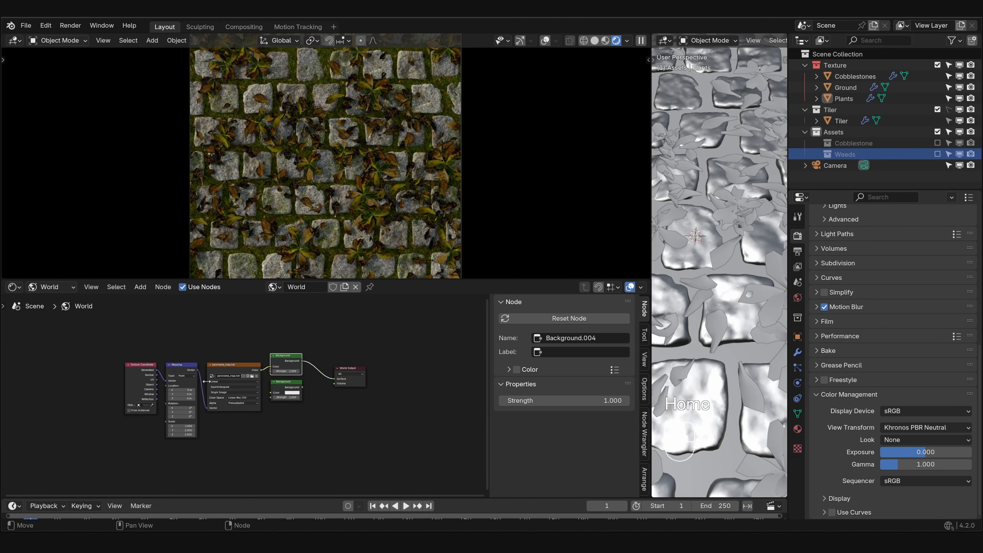
scroll(251, 378, up, 3)
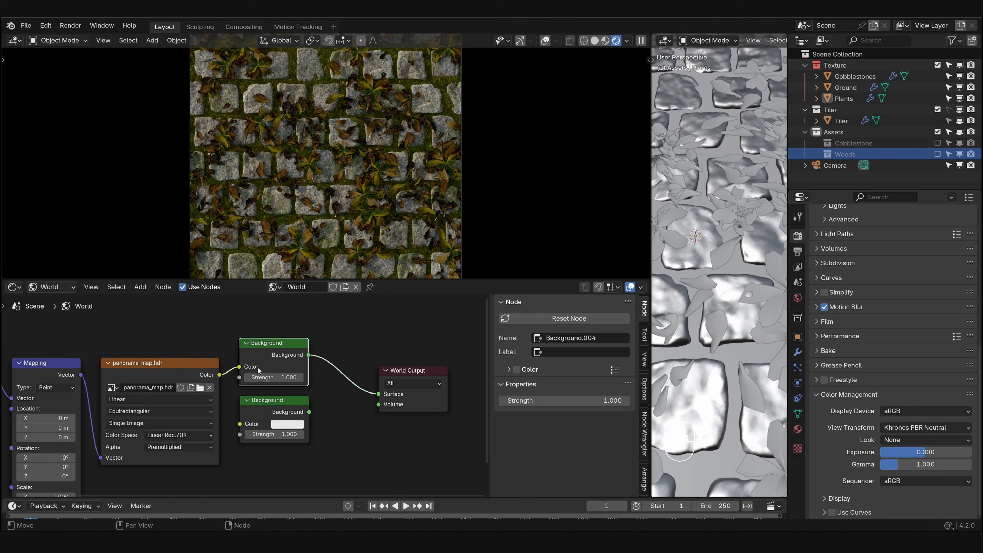
- Link the plain-colour Background node to the World Output's Surface and brighten its colour to a very pale blue
drag(309, 412, 383, 394)
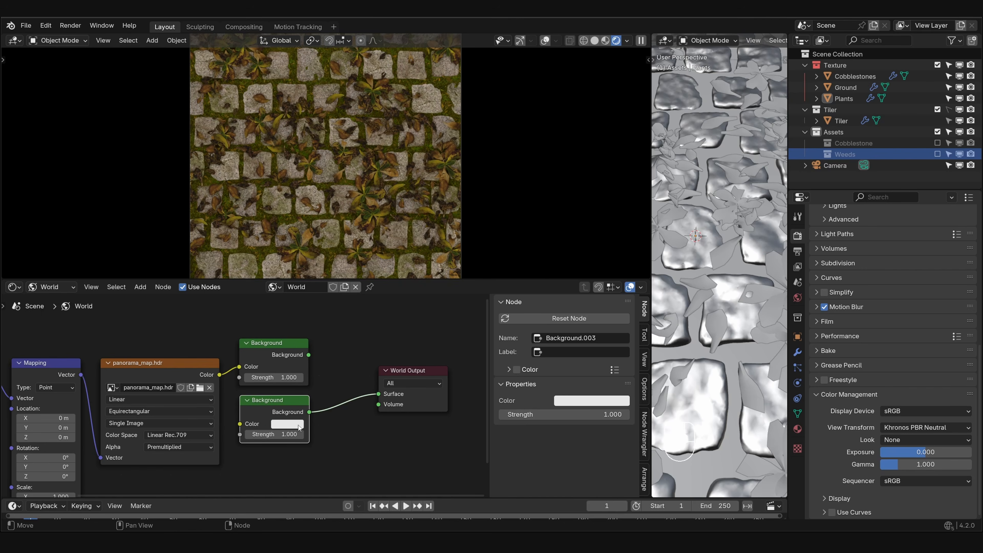
click(282, 424)
drag(320, 314, 320, 310)
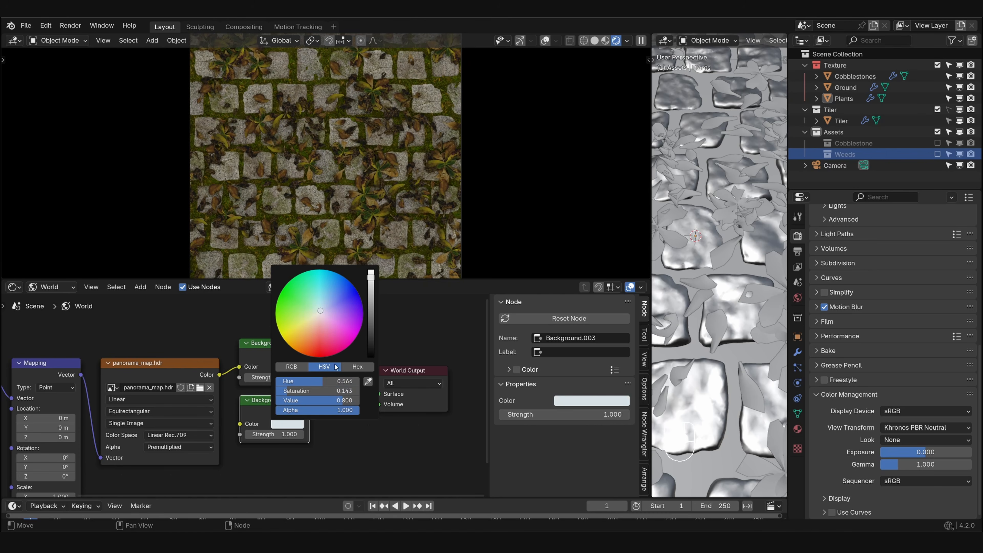
drag(340, 400, 359, 400)
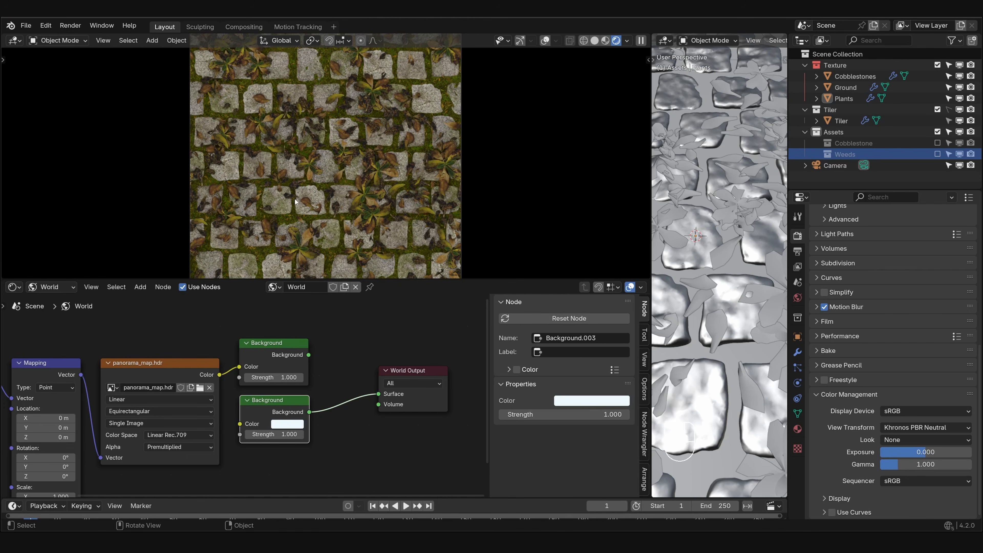
scroll(296, 218, down, 2)
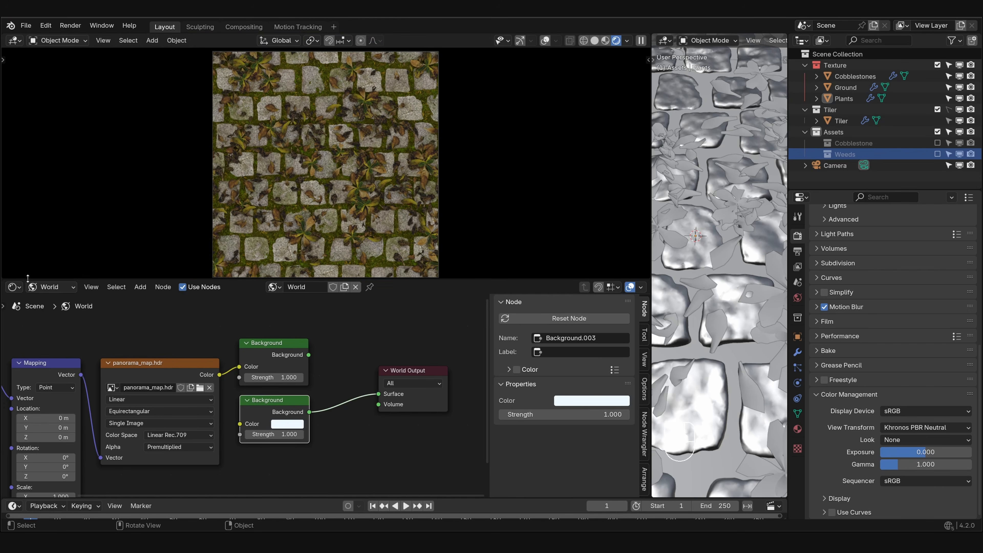
- Switch the node area back to the compositor and frame the Render Layers and File Output nodes
click(14, 287)
click(39, 352)
key(Home)
drag(322, 351, 323, 351)
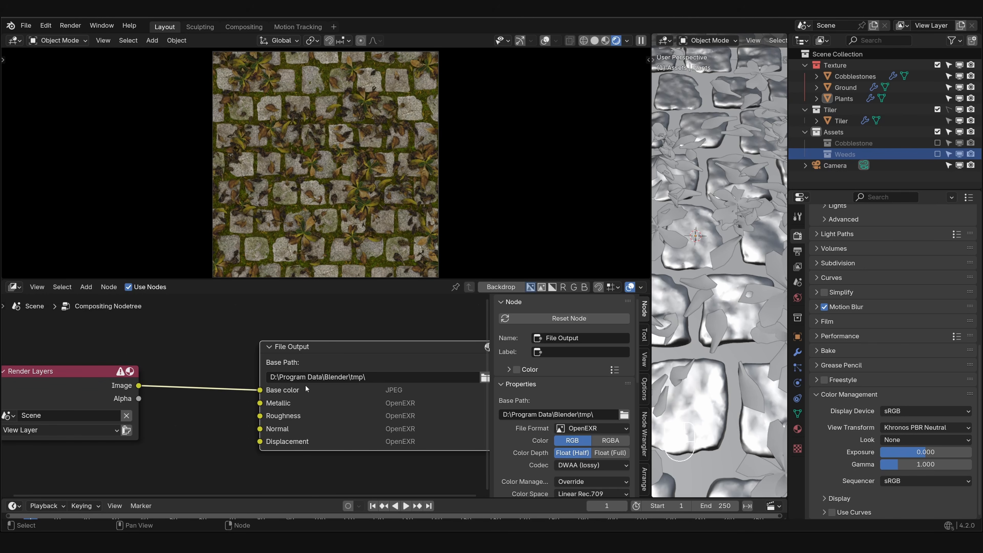
middle_drag(275, 416, 283, 398)
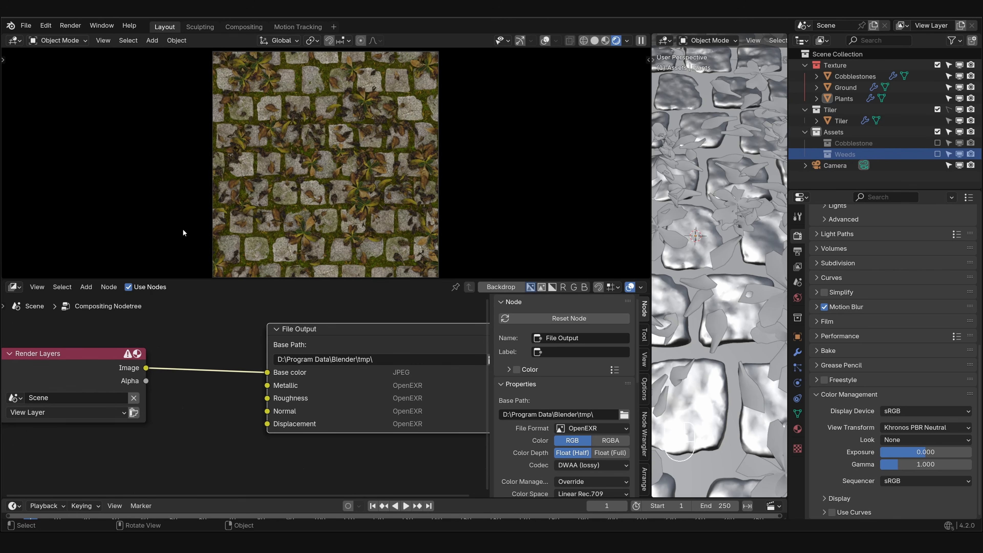
- Add a Shader AOV named roughness to the view layer and set its type to Value
click(798, 267)
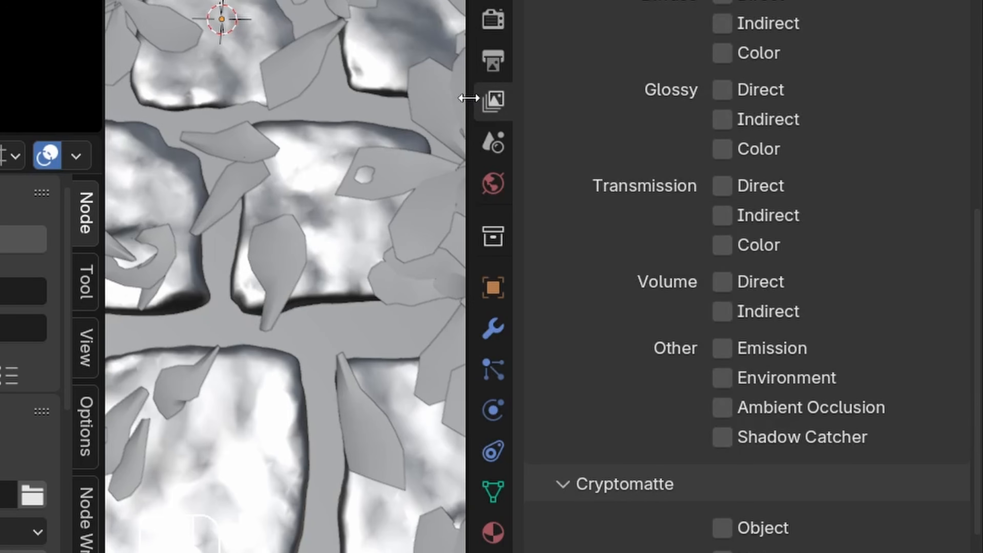
drag(645, 192, 540, 204)
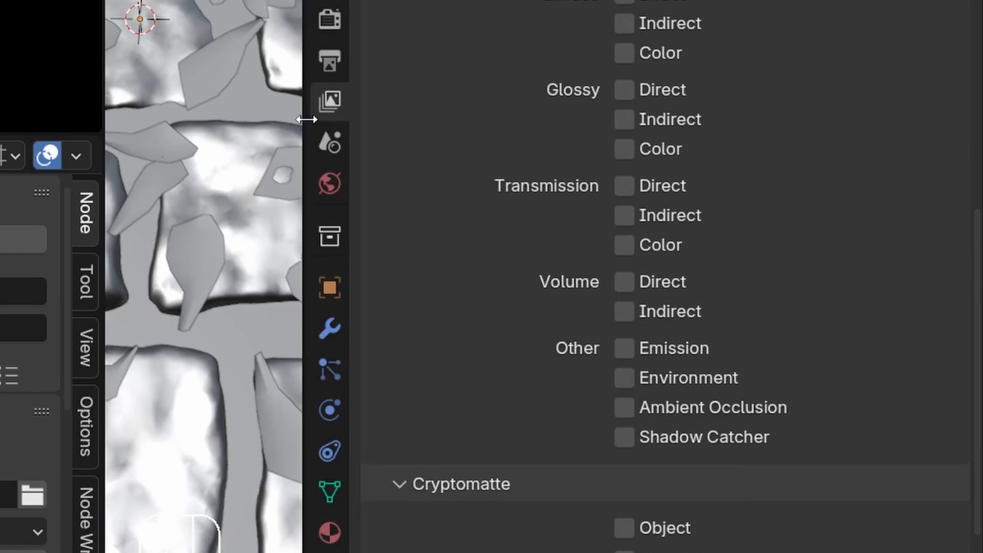
middle_drag(685, 365, 689, 259)
scroll(534, 202, down, 10)
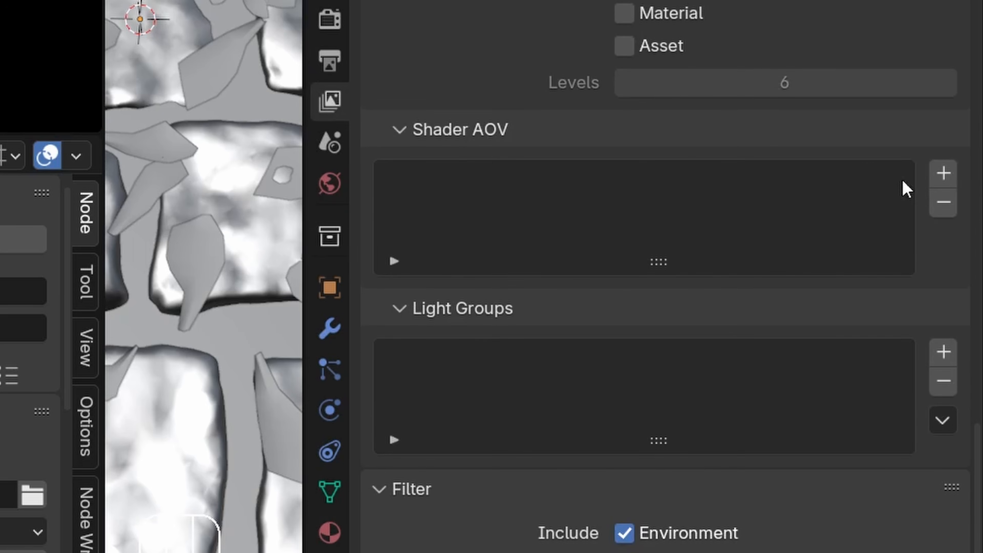
click(954, 174)
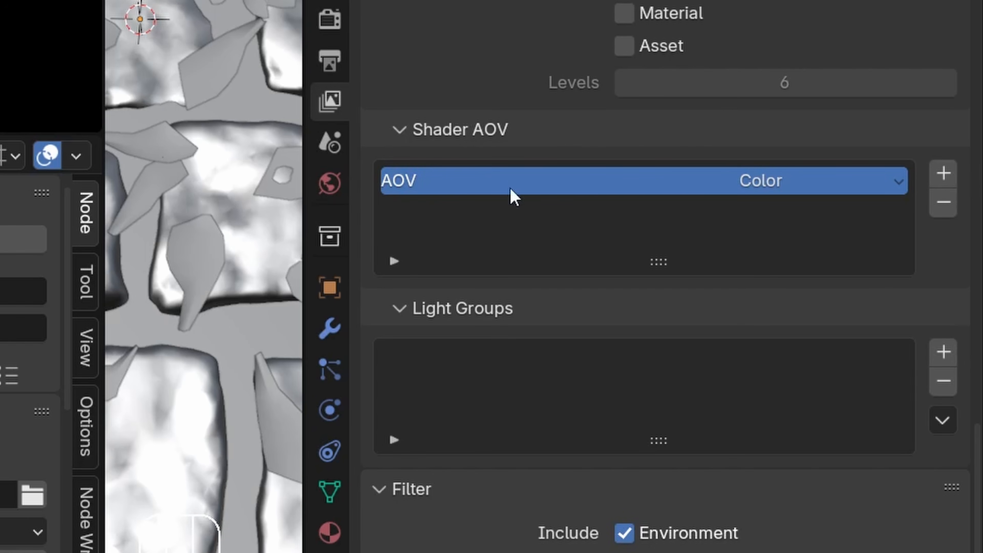
double_click(413, 190)
text(roughness)
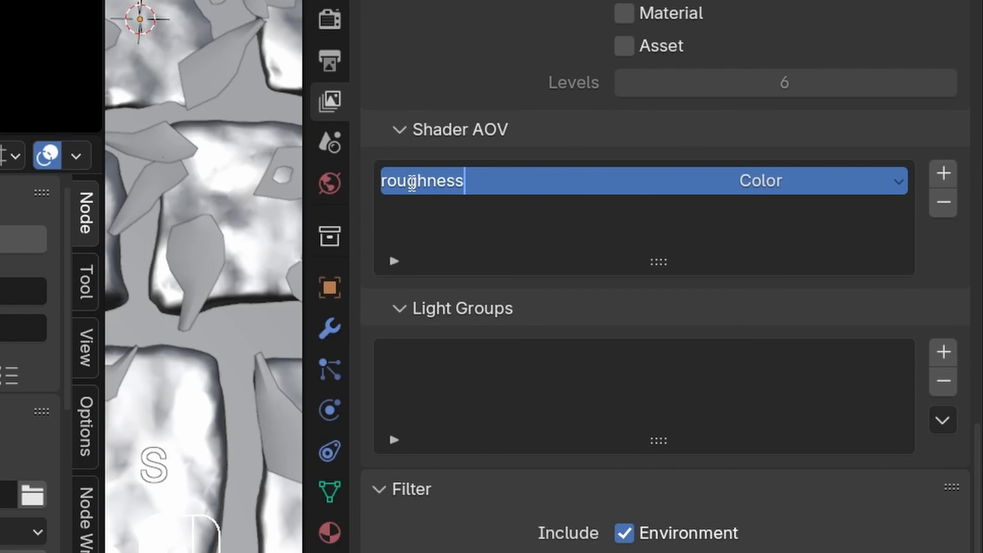
key(ctrl+a)
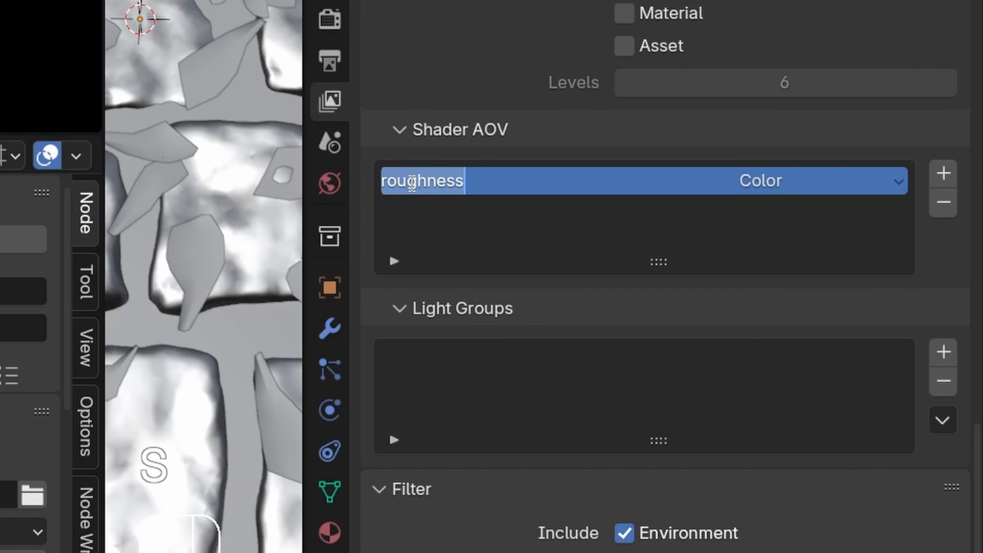
key(Return)
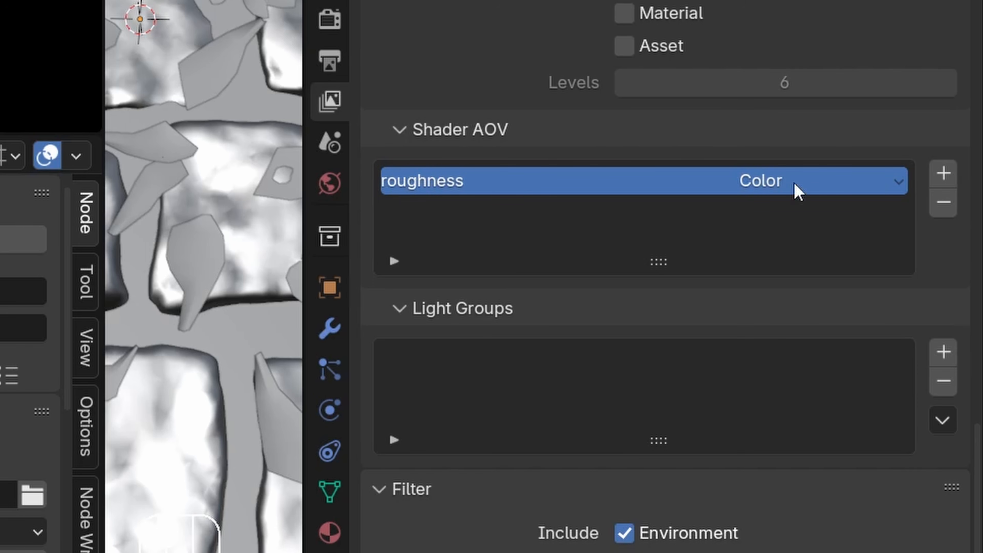
click(898, 182)
click(824, 280)
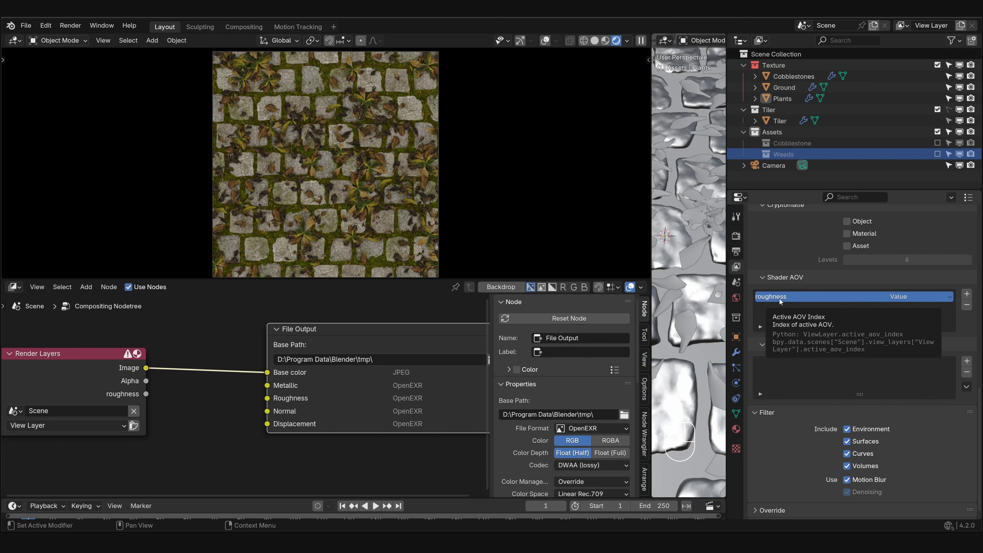
- Switch the node area to the object shader nodes and assign the Cobblestone material to the Cobblestones object
click(14, 286)
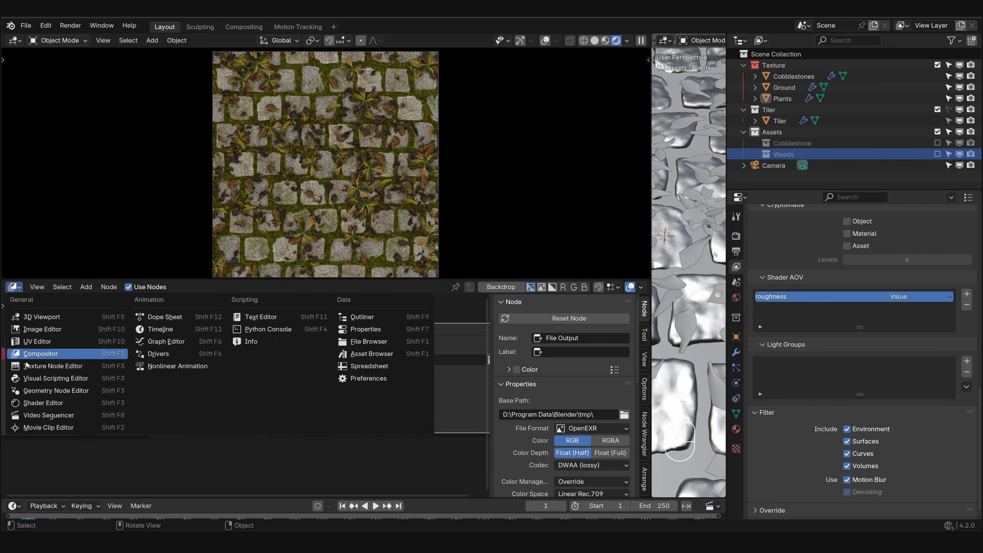
click(46, 403)
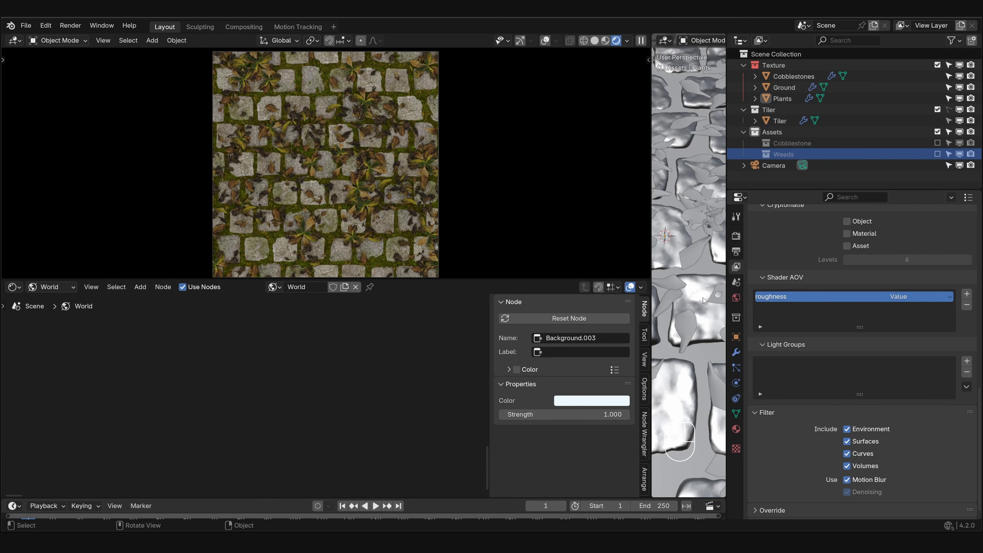
click(694, 298)
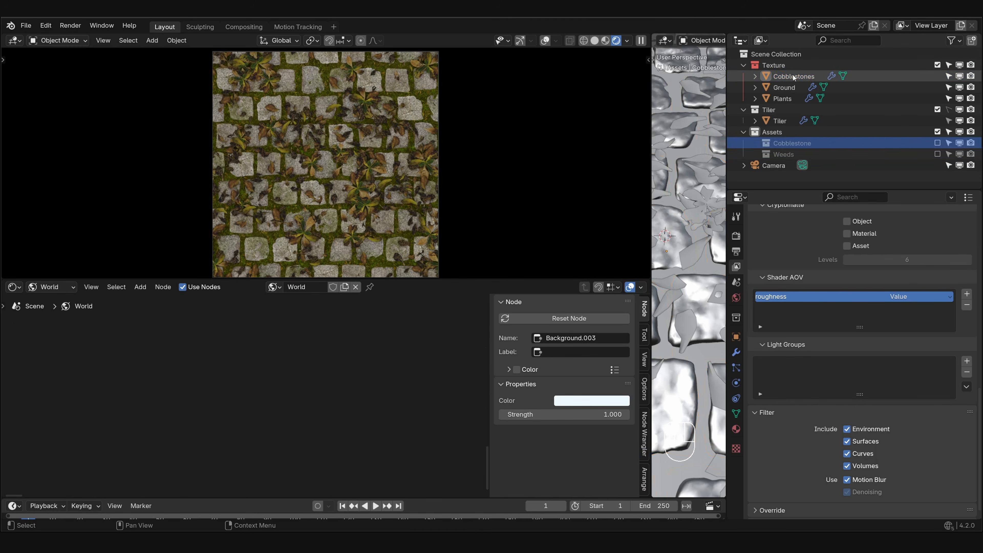
click(736, 428)
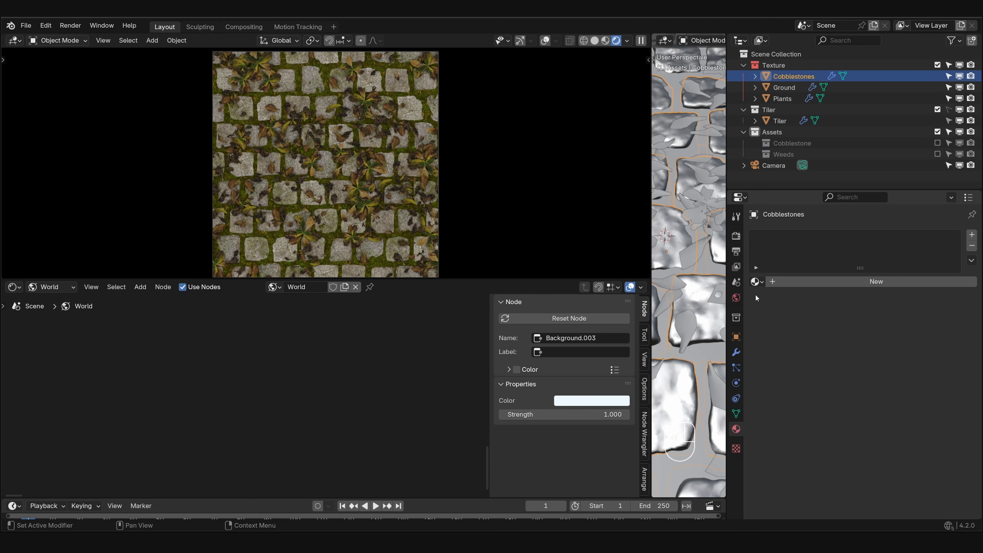
click(756, 281)
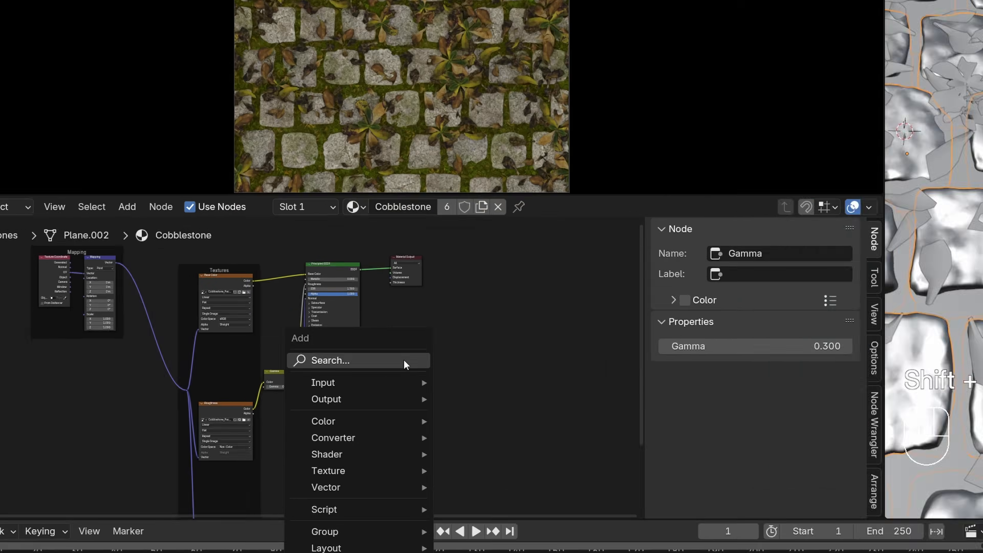
- Add an AOV Output node below the Cobblestone material's Material Output and name it roughness
click(406, 360)
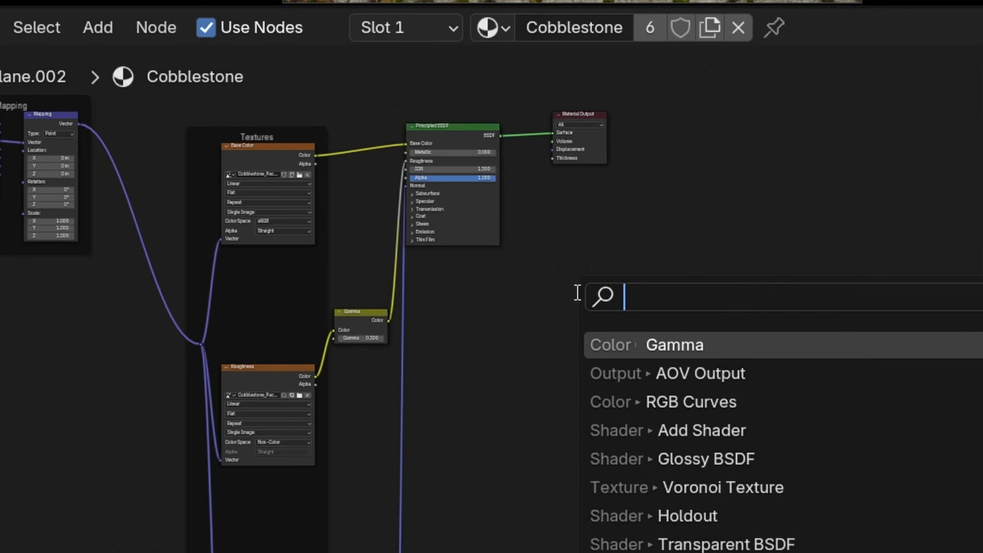
text(aov)
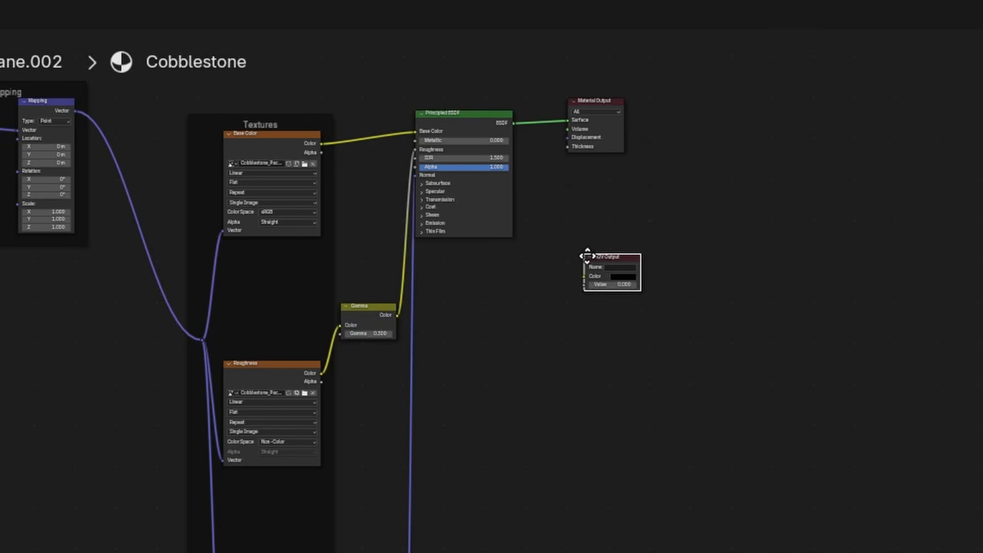
click(584, 253)
scroll(616, 271, up, 10)
middle_drag(617, 274, 581, 260)
click(583, 246)
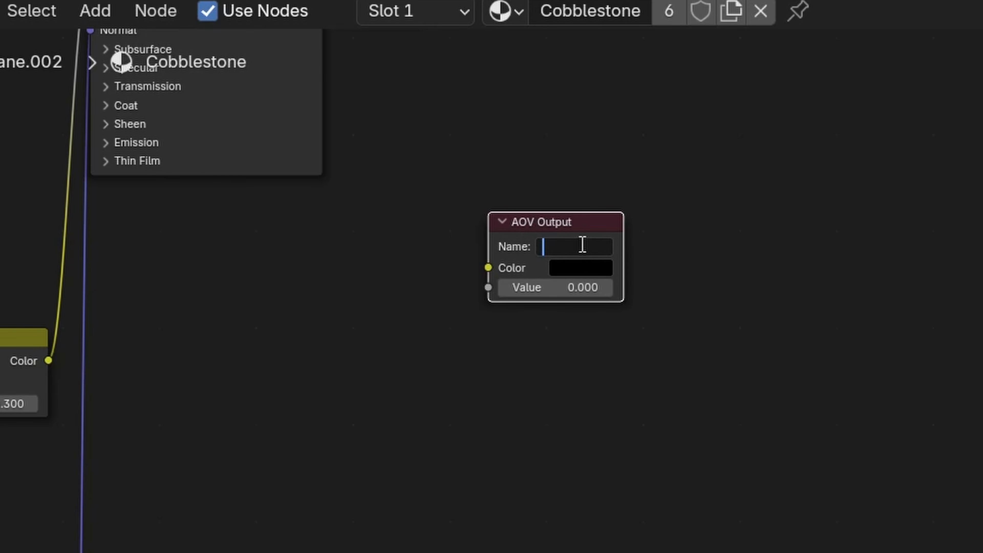
text(roughness)
key(Return)
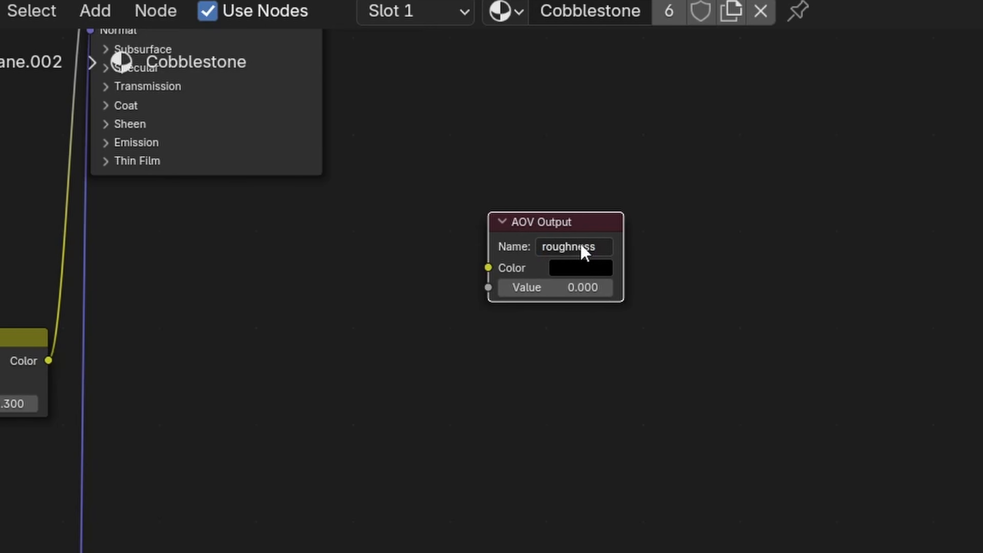
- Link the Gamma node's Color output to the AOV Output's Value input and shift the AOV Output node slightly
scroll(314, 264, down, 1)
middle_drag(314, 263, 358, 323)
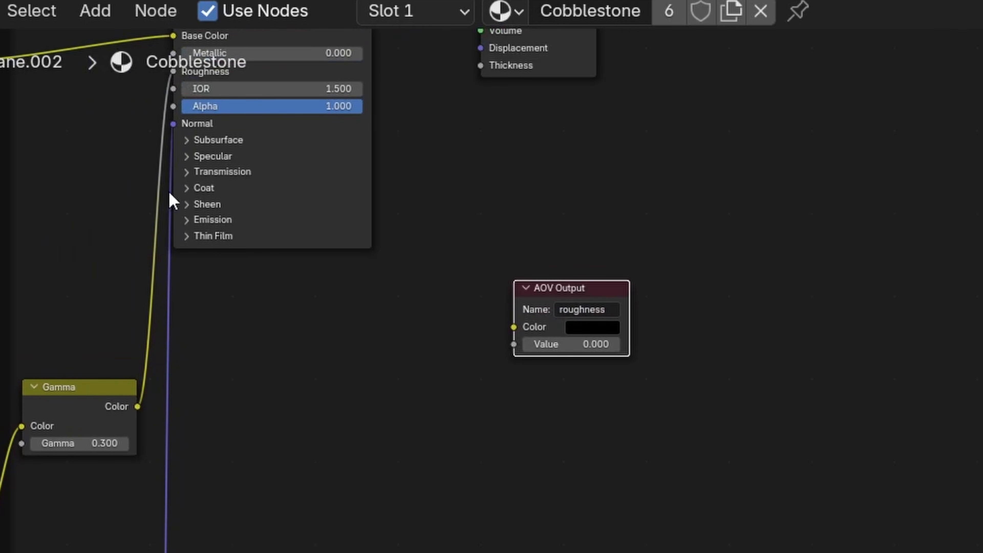
scroll(169, 193, up, 1)
drag(74, 410, 525, 348)
scroll(568, 360, up, 2)
scroll(736, 356, right, 3)
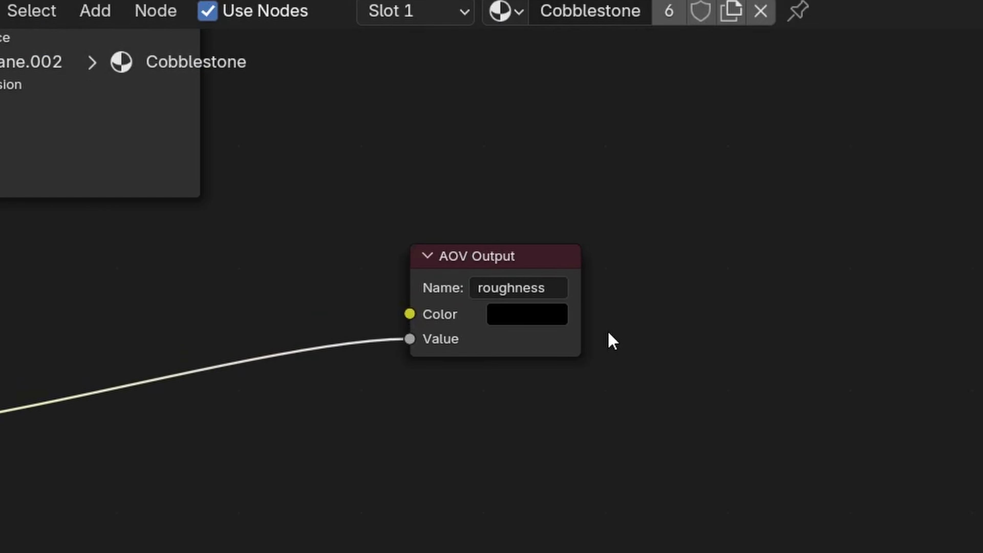
drag(520, 257, 548, 274)
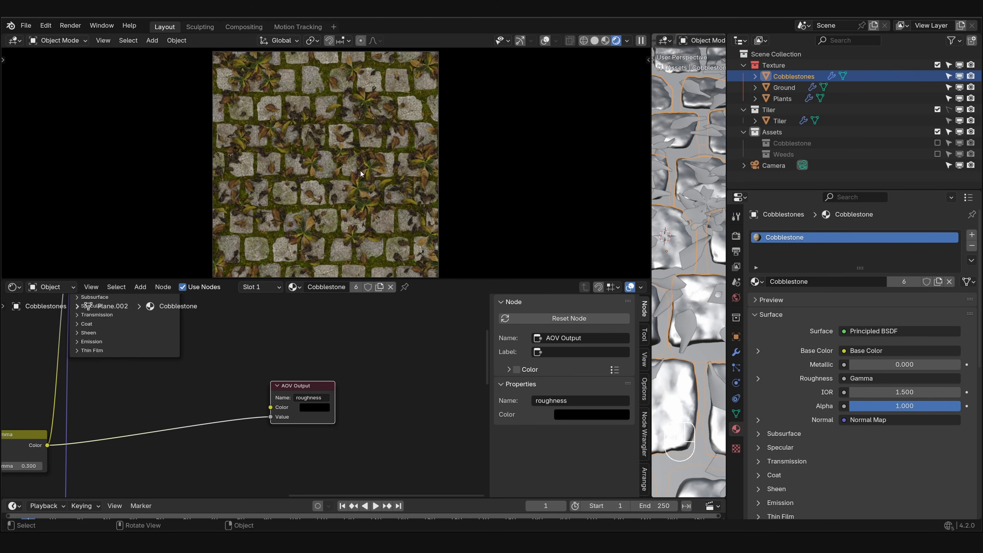
- Render the image, examine its roughness pass up close, and close the render window
key(F12)
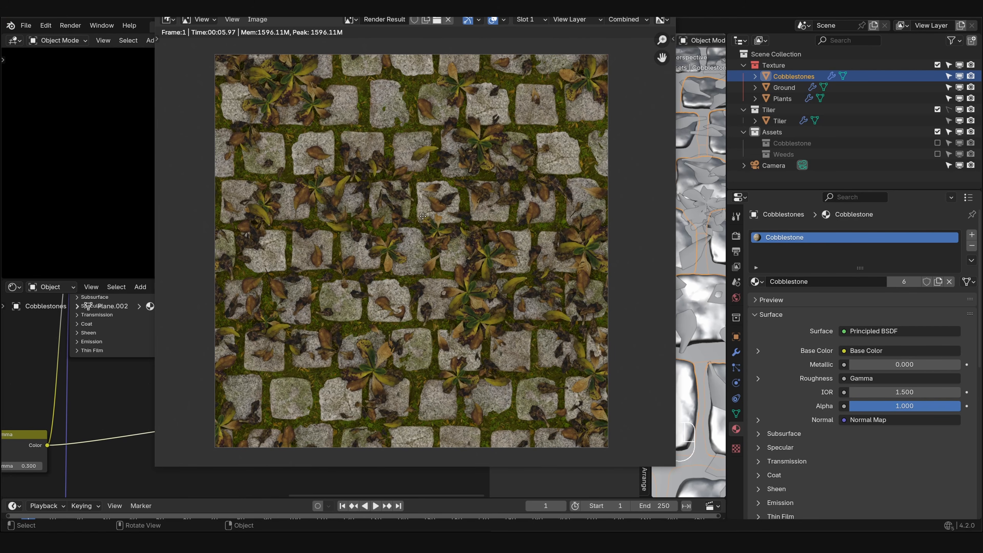
click(634, 20)
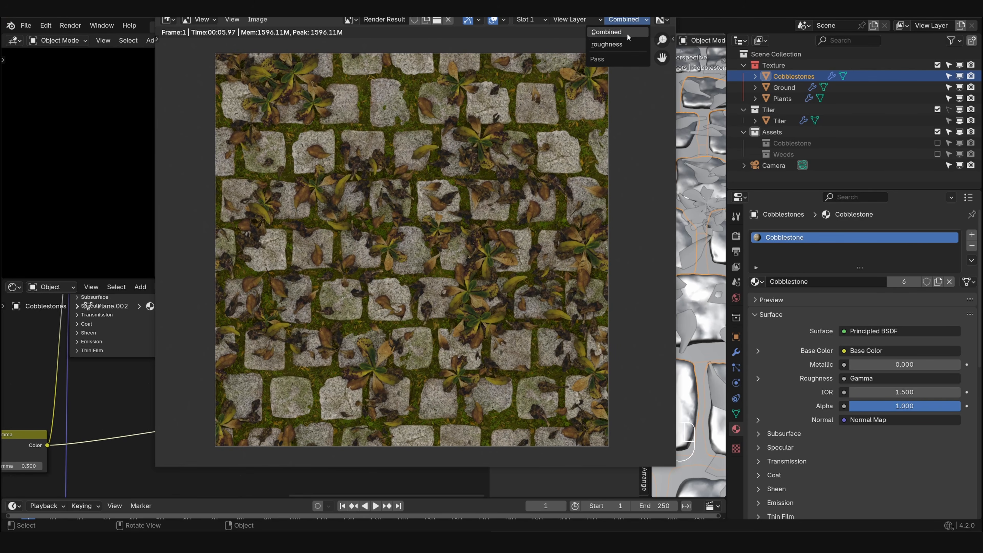
click(625, 45)
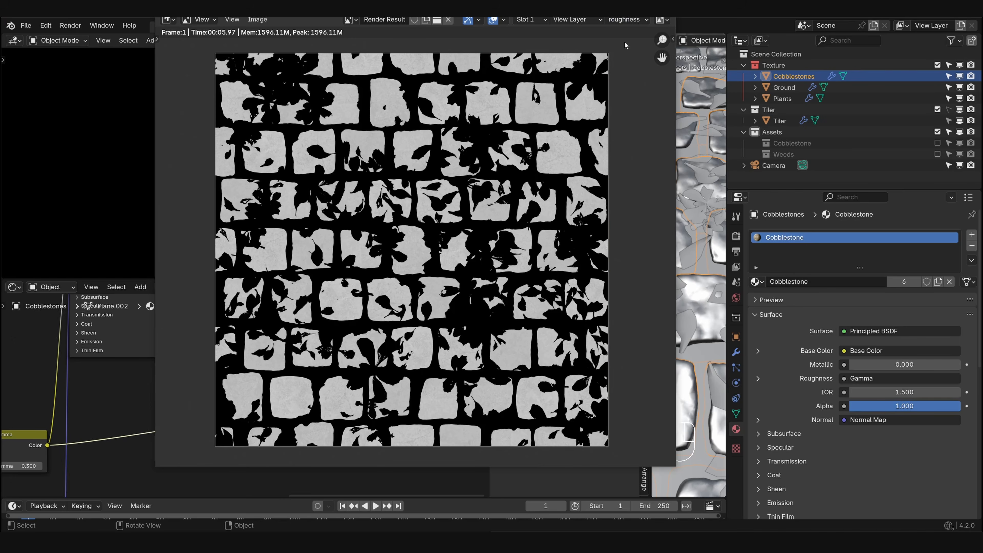
scroll(422, 251, up, 6)
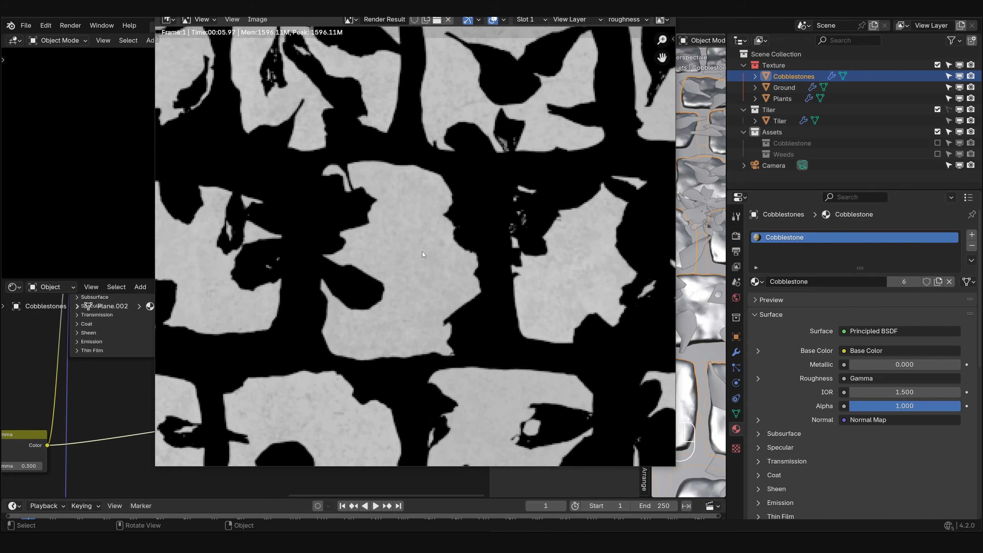
scroll(439, 230, down, 4)
scroll(420, 251, down, 5)
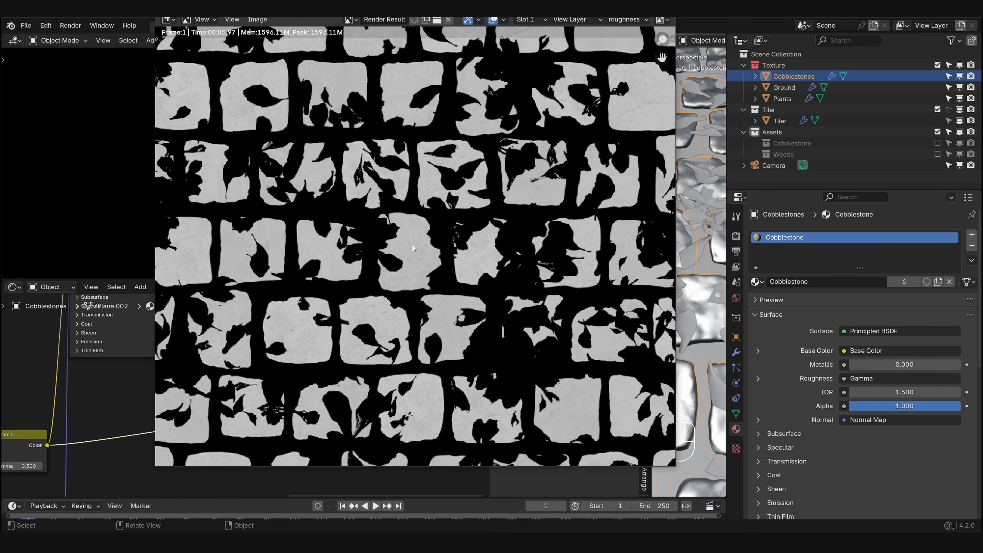
key(Escape)
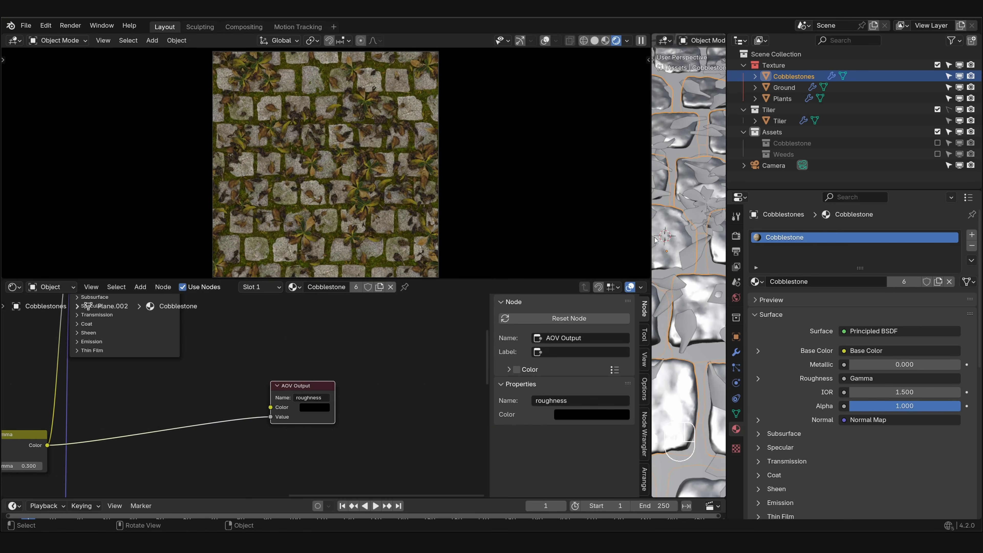
- Select the Plants object and add an AOV Output node below the Material Output of its Atlas.010 material
click(701, 249)
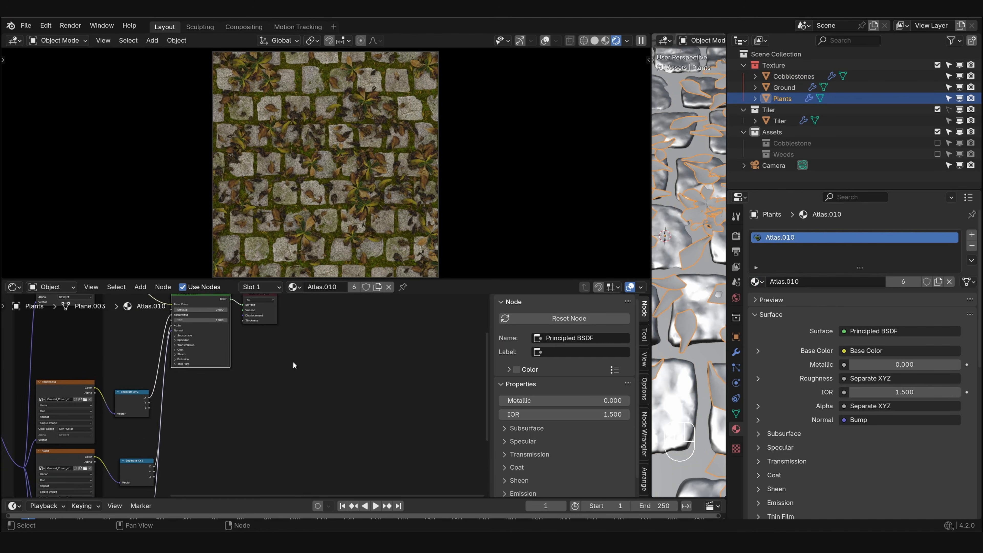
key(shift+a)
click(269, 372)
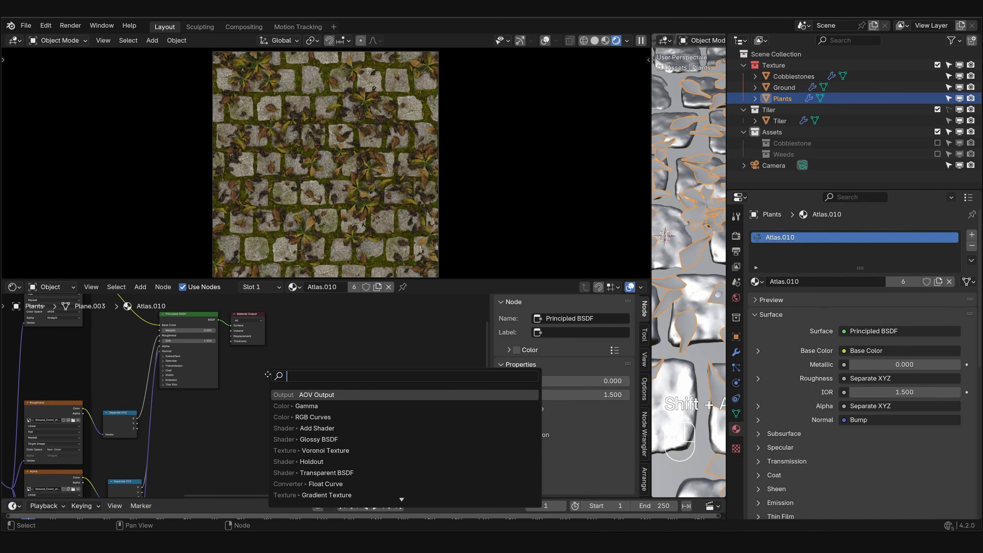
key(Return)
click(267, 376)
scroll(181, 407, up, 3)
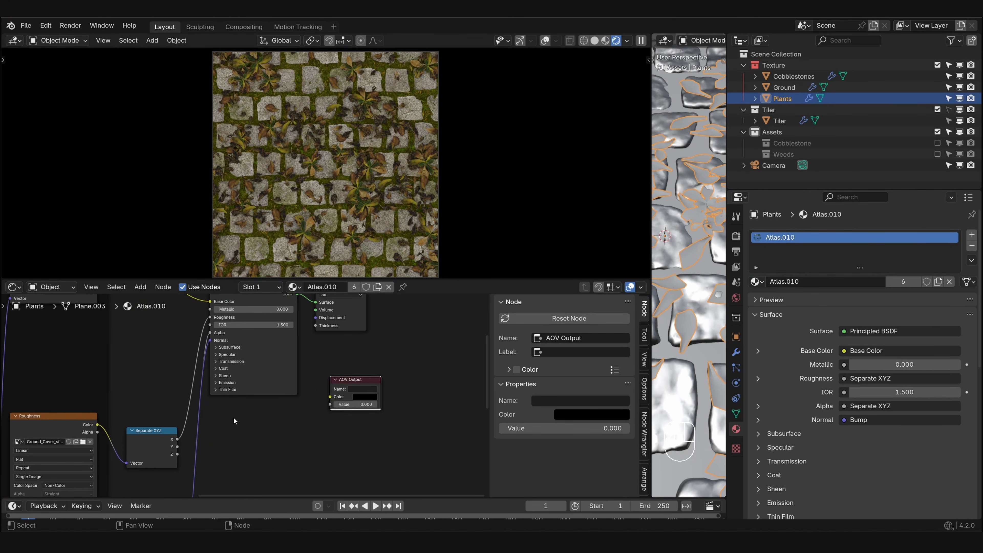
- Link the Separate XYZ node's X output to the AOV Output's Value input and name the AOV Output roughness
drag(177, 439, 330, 404)
click(364, 389)
text(roughness)
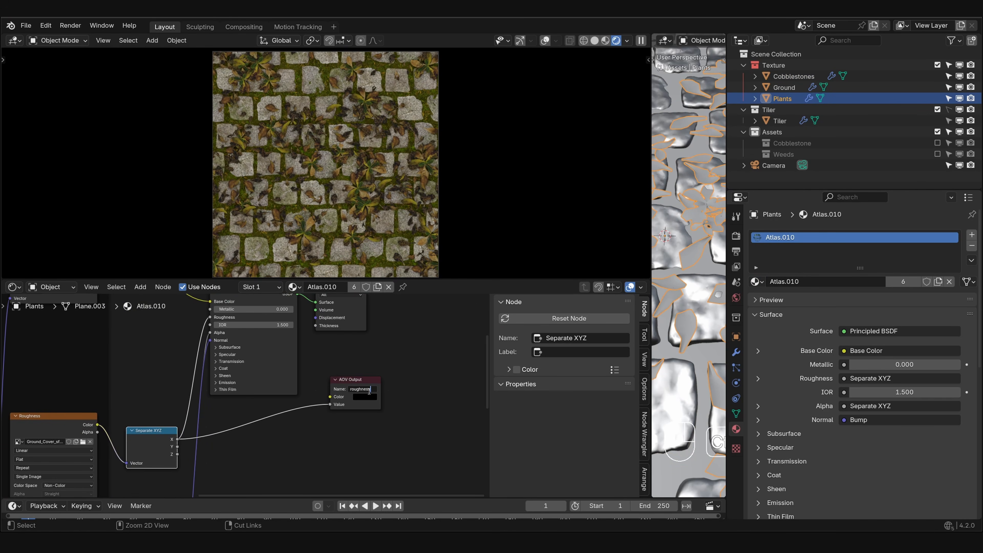
key(Return)
- Add an AOV Output node named roughness to the Ground object's Dirt material and link the roughness texture's Color output to its Value input
click(693, 348)
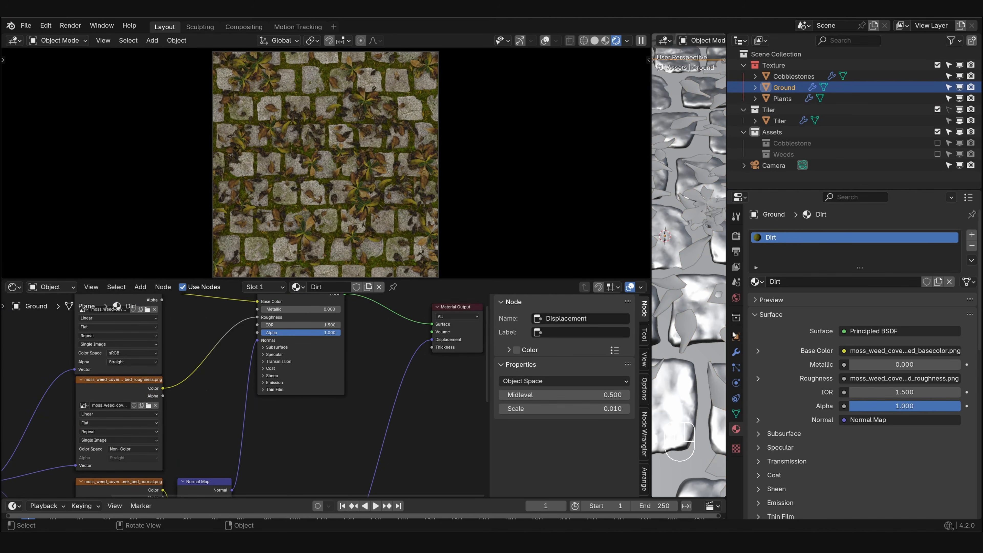
scroll(464, 381, down, 1)
middle_drag(467, 386, 309, 383)
key(shift+a)
text(ao)
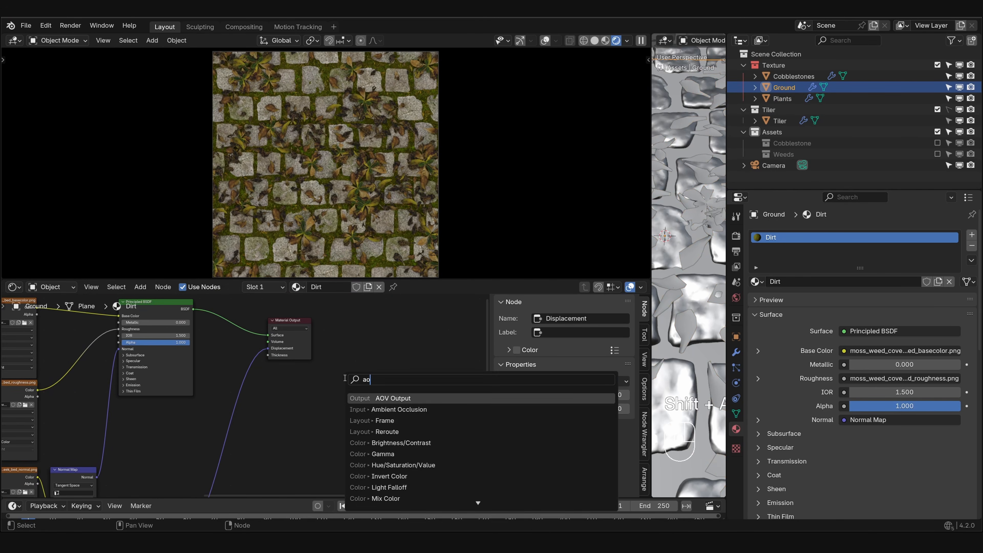
key(Return)
click(377, 387)
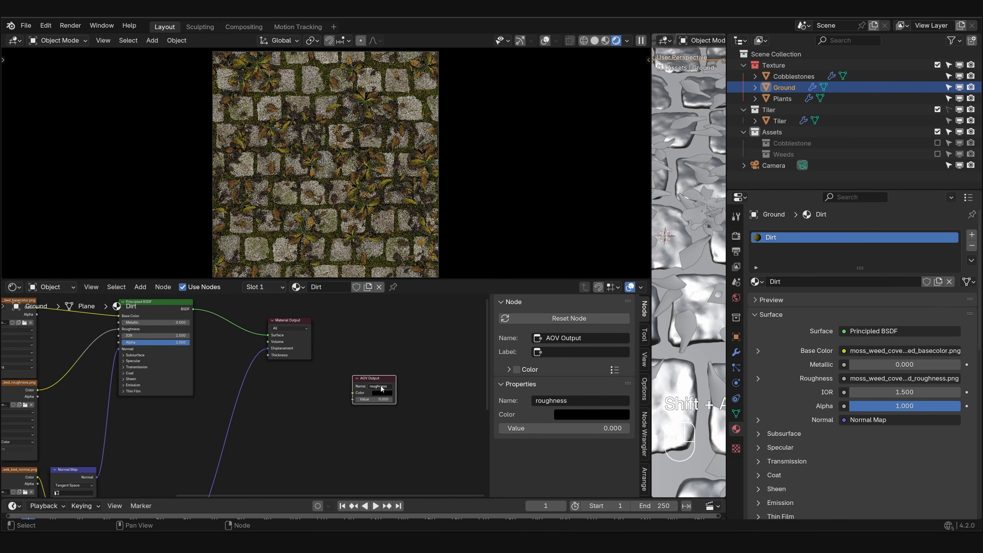
middle_drag(382, 388, 462, 387)
drag(118, 389, 433, 398)
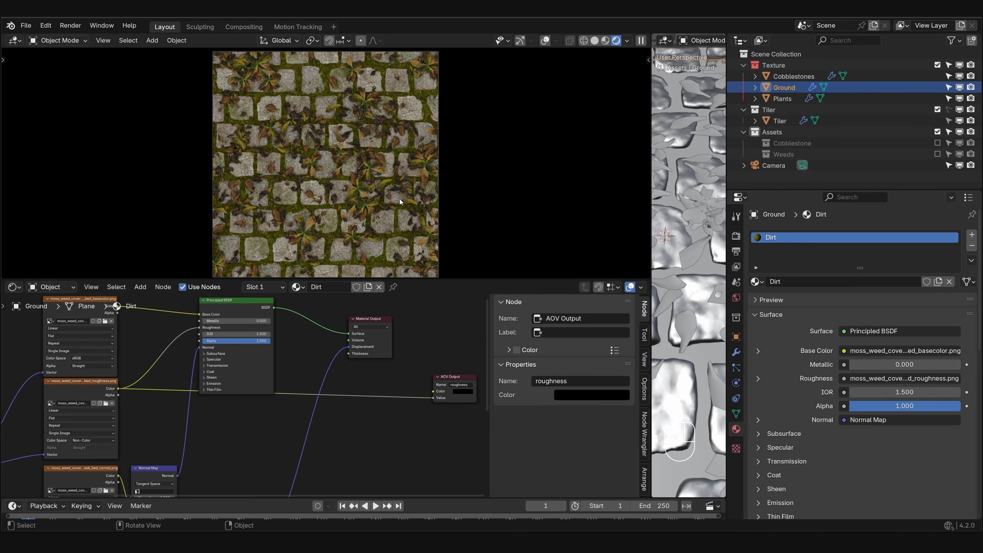
- Render the image, view its roughness pass, and close the render window
key(F12)
click(562, 20)
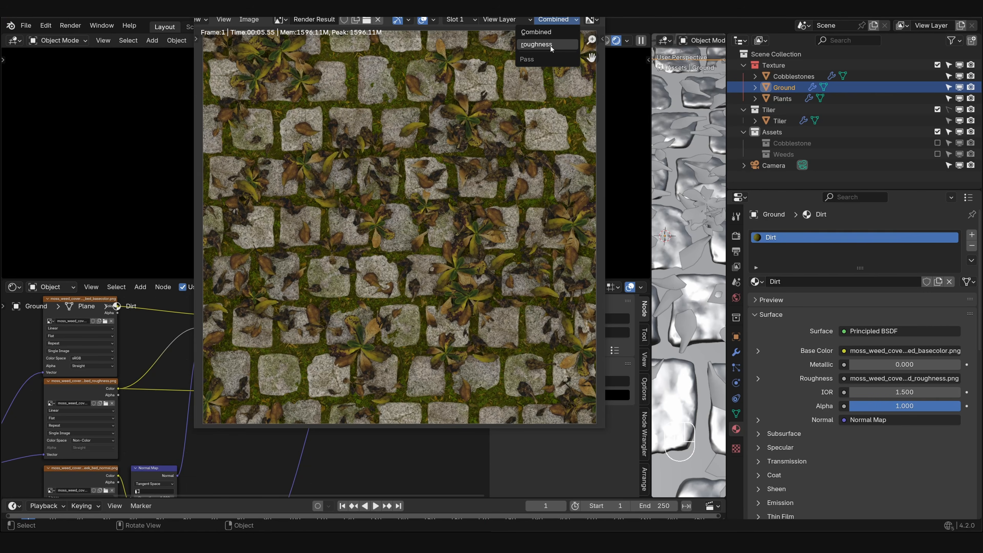
click(551, 46)
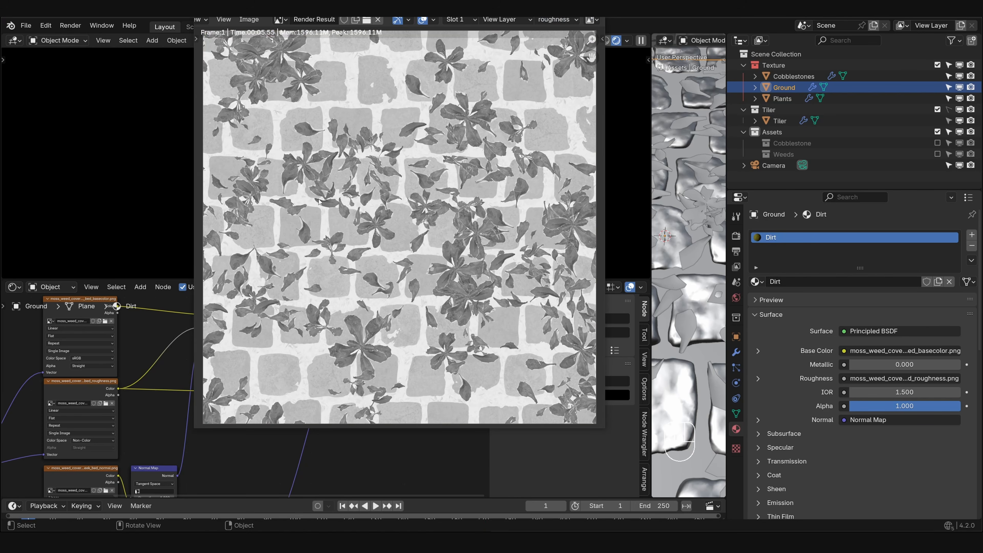
key(Escape)
- Switch the node editor to the Compositor and link the Render Layers' roughness output to the File Output's Roughness input
click(14, 286)
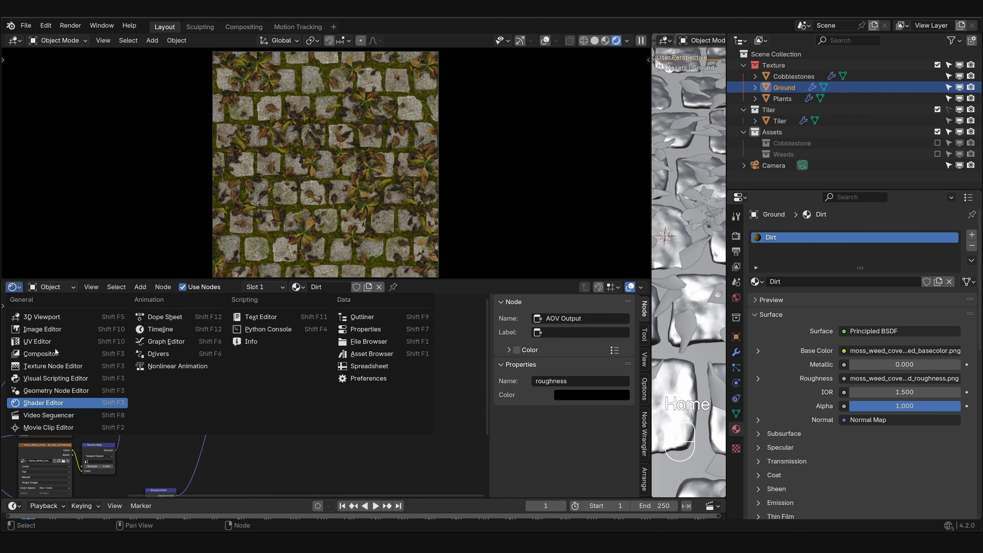
click(54, 349)
key(Home)
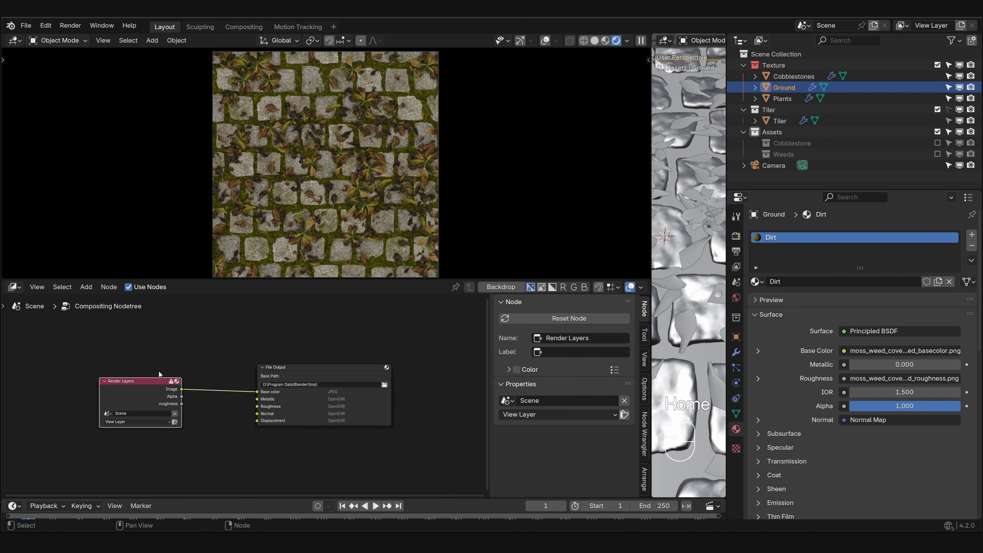
scroll(161, 374, up, 3)
middle_drag(181, 392, 242, 374)
drag(185, 362, 355, 388)
scroll(186, 388, up, 2)
- Enable the Normal pass for the view layer and link the Render Layers' Normal output to the File Output's Normal input
click(401, 319)
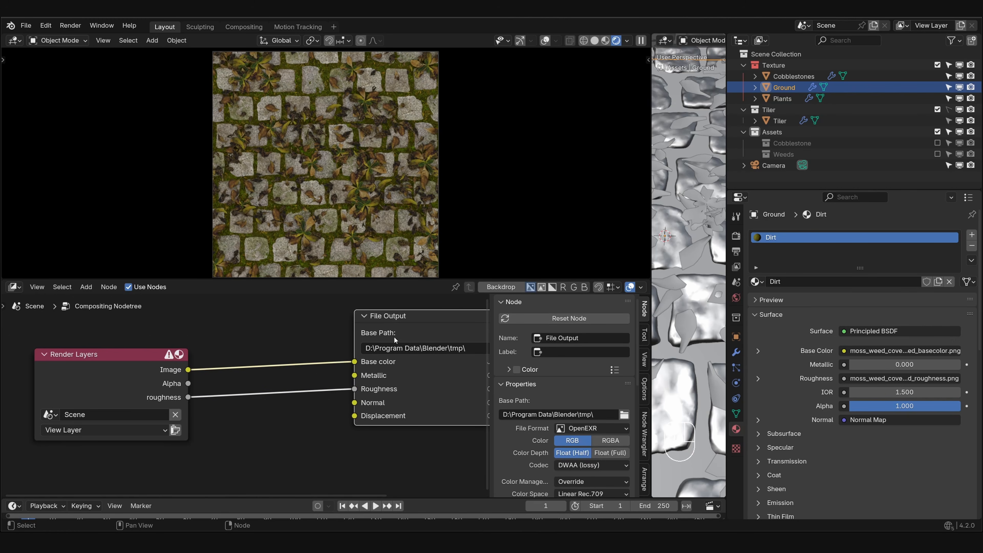
middle_drag(454, 341, 430, 334)
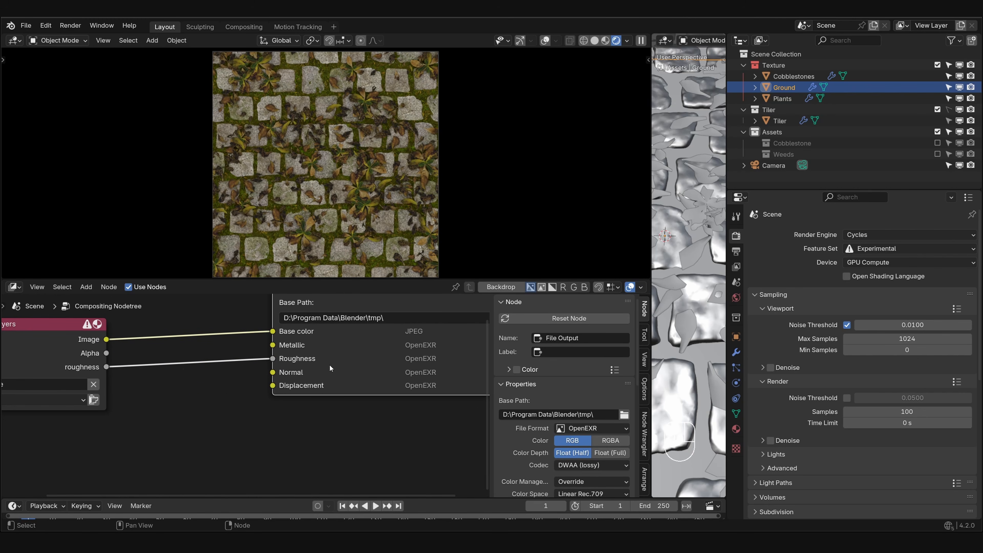
click(735, 267)
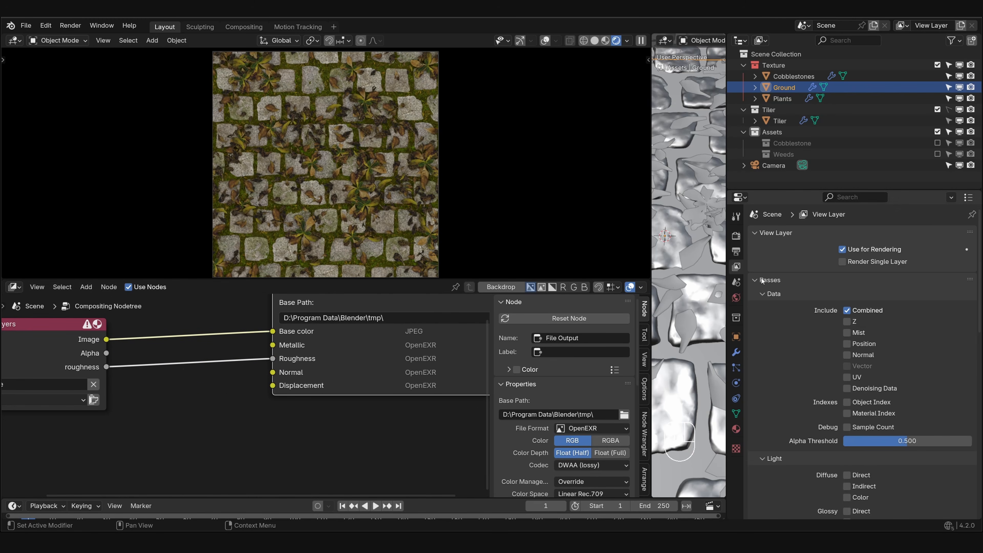
scroll(813, 373, down, 6)
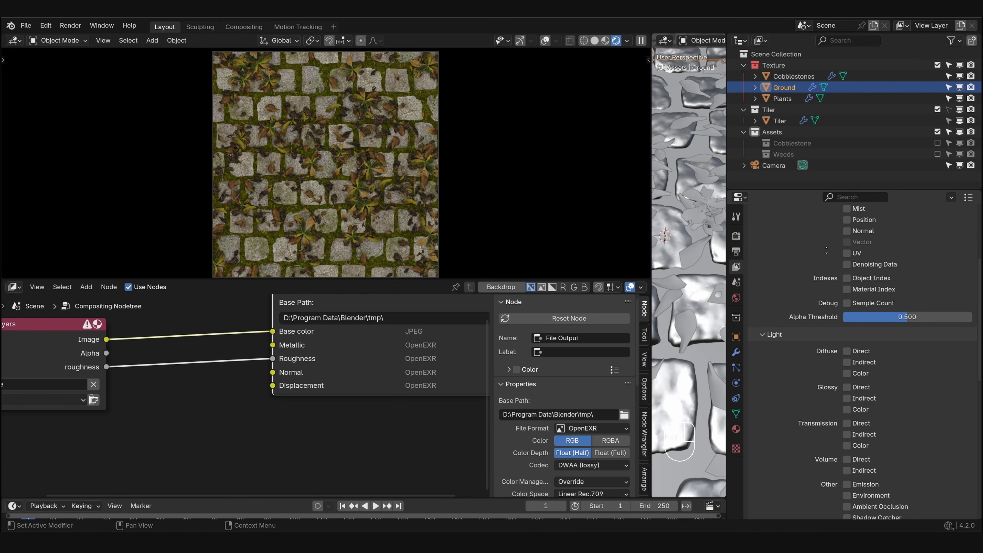
click(846, 258)
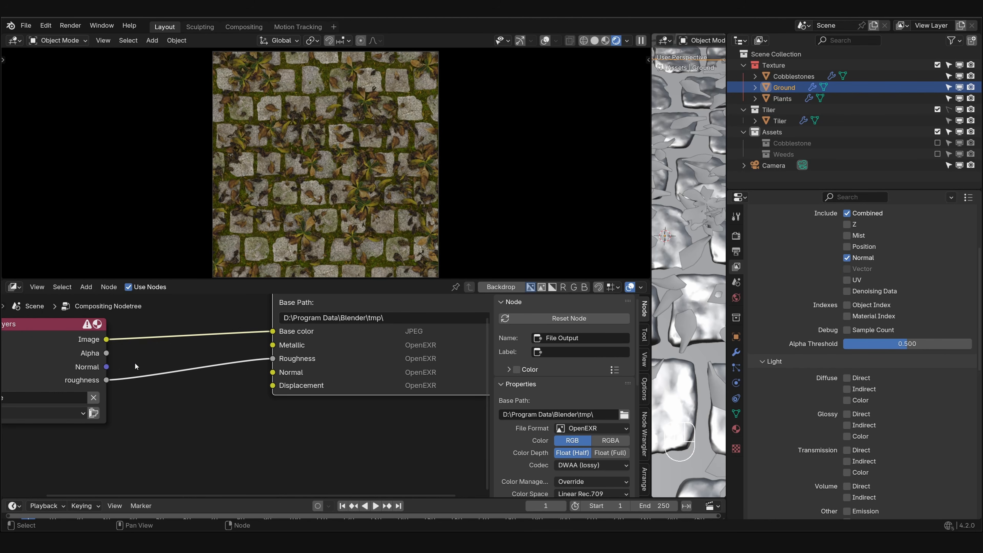
drag(106, 367, 272, 372)
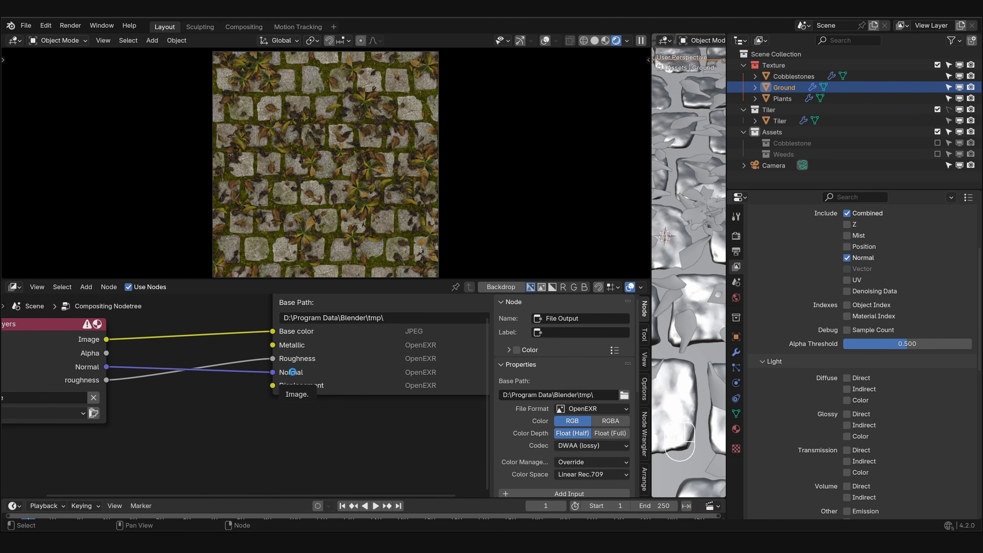
- Render the image again with the Normal pass and close the render window
key(F12)
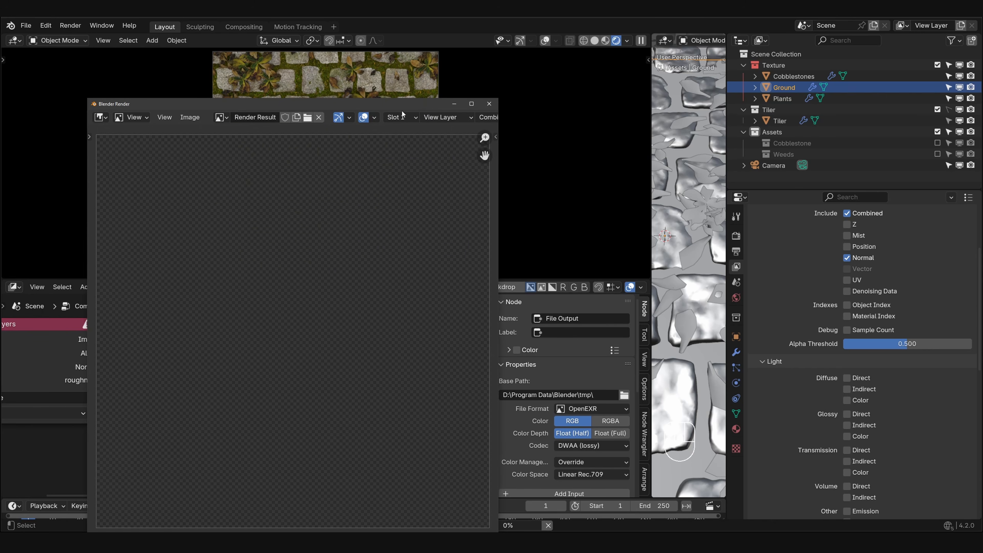
drag(398, 103, 447, 67)
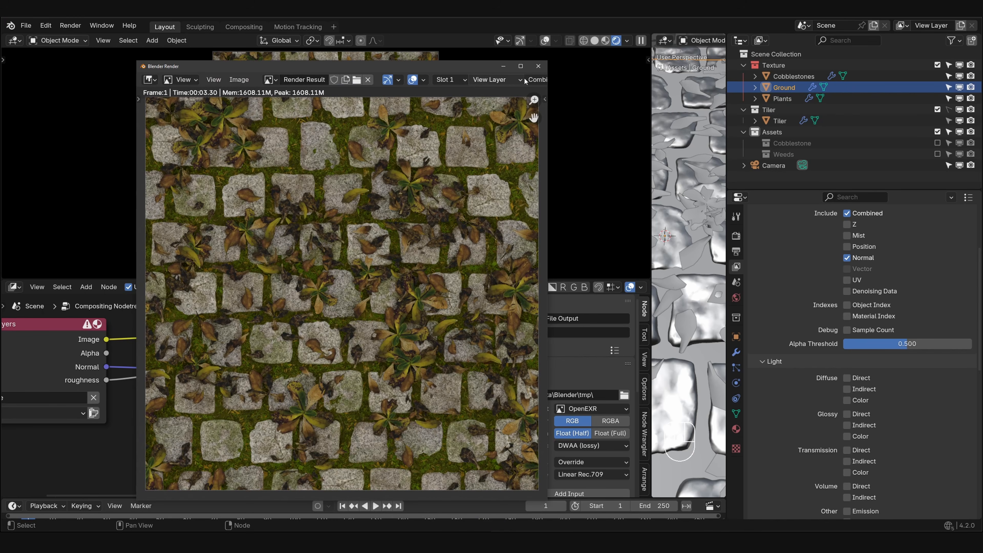
click(538, 66)
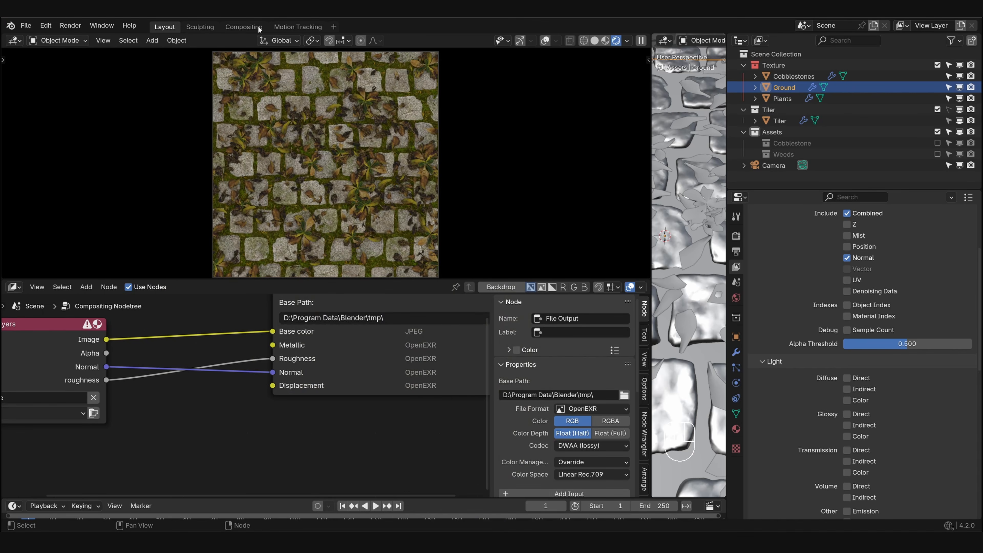
- In the Compositing workspace, add a Viewer node and link the Render Layers' Normal output to its Image input
click(244, 27)
key(shift+a)
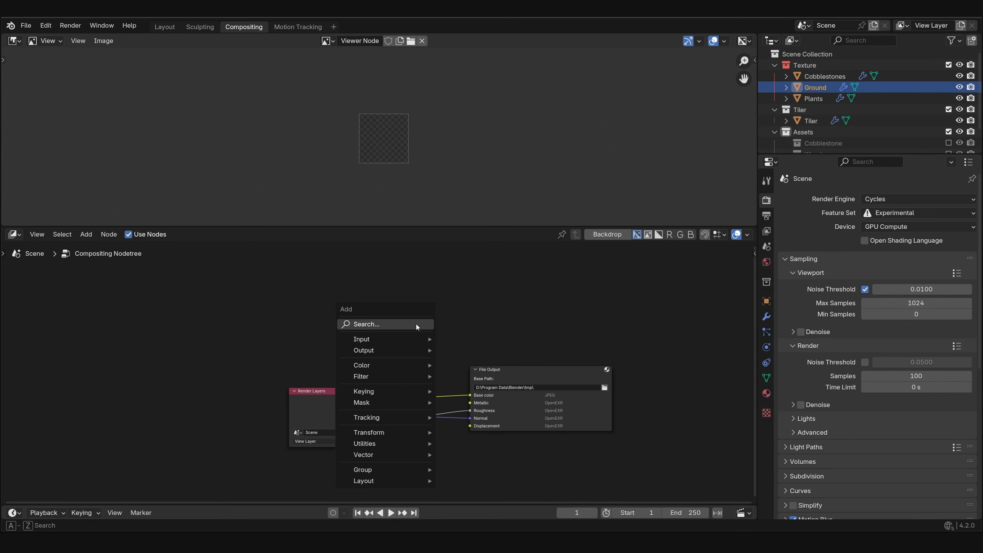
click(417, 323)
text(view)
key(Return)
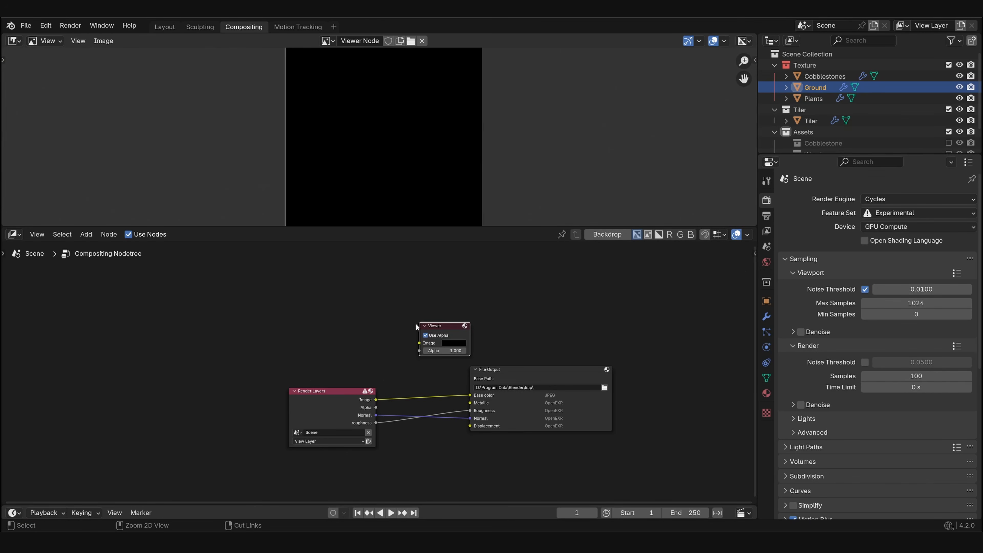
click(418, 327)
drag(376, 415, 416, 343)
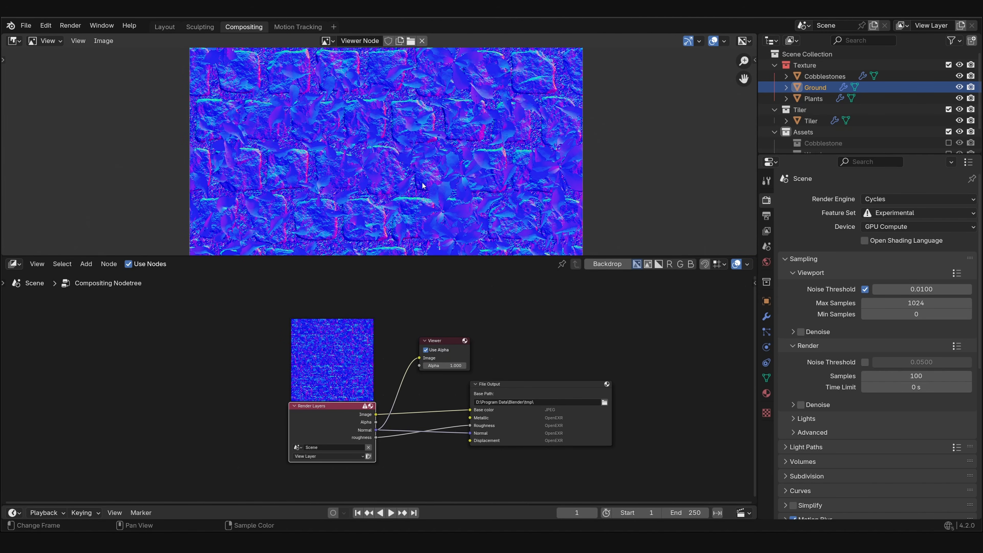
- Draw an annotated number line from 0 to 1 in the empty space above the compositor nodes
drag(343, 406, 292, 471)
scroll(336, 350, up, 3)
middle_drag(336, 351, 350, 414)
scroll(341, 365, up, 2)
middle_drag(279, 359, 293, 378)
key(d)
drag(201, 356, 458, 358)
drag(196, 401, 198, 395)
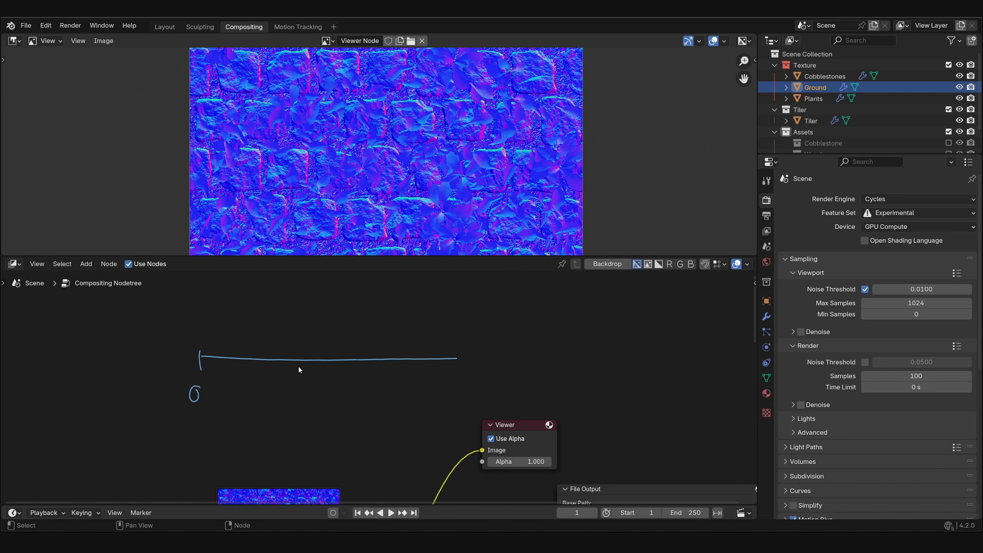
middle_drag(205, 372, 267, 353)
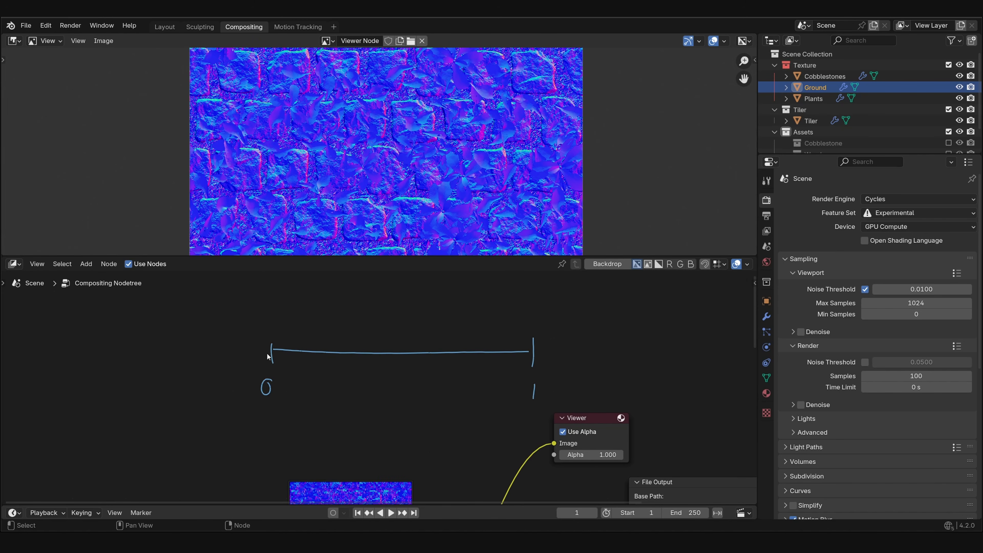
- Extend the annotated number line to -1 and draw a bracket above it spanning -1 to 1
drag(271, 351, 76, 350)
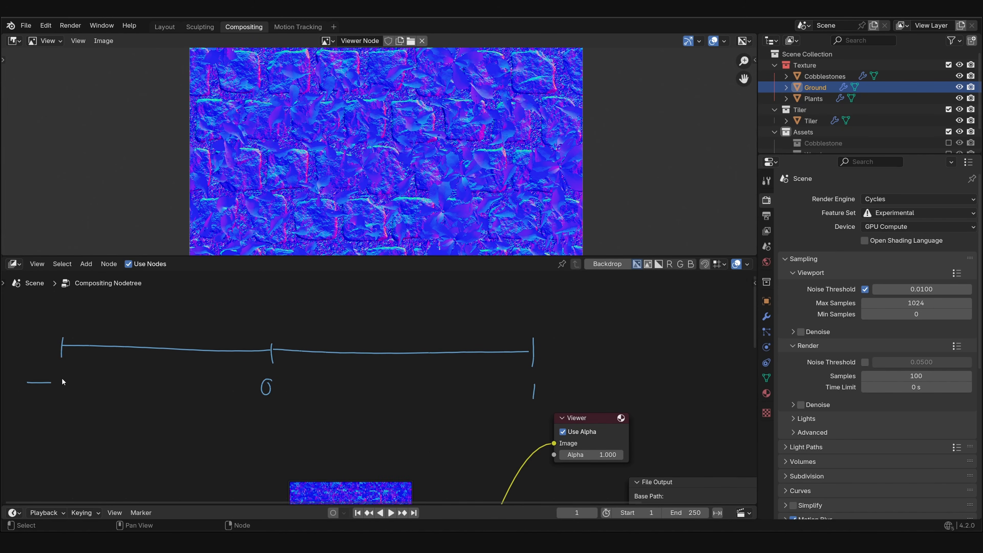
key(d)
scroll(84, 366, down, 1)
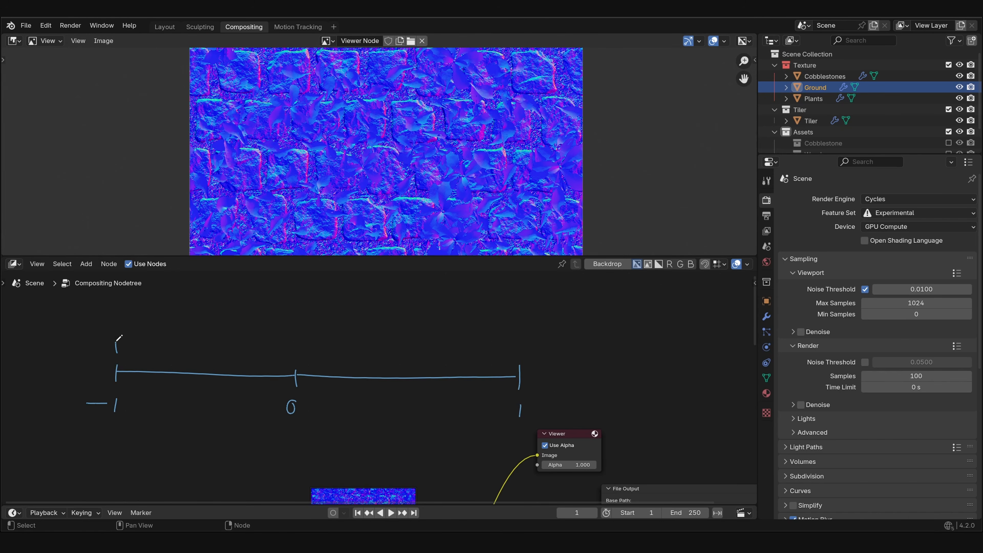
drag(118, 341, 523, 355)
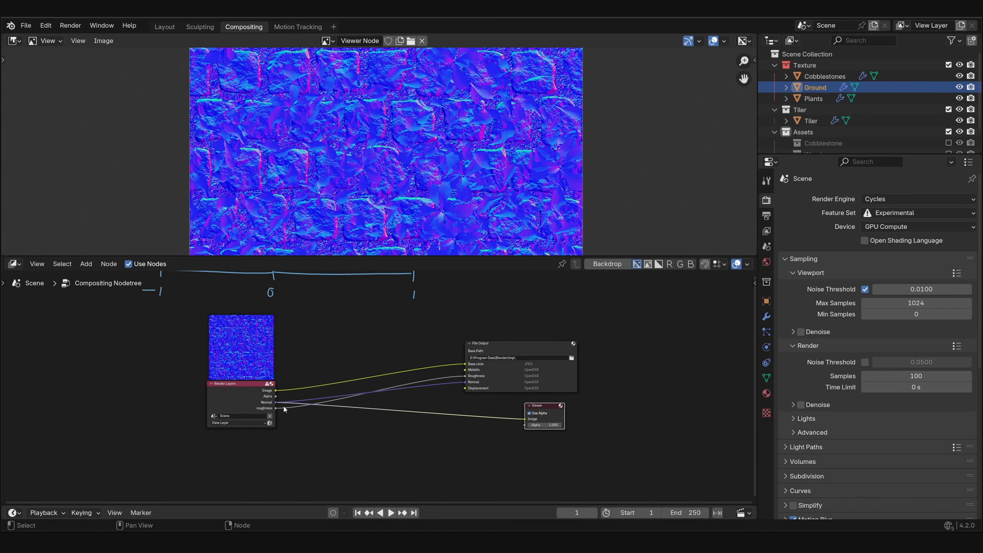
- Add a Mix node set to Add below the noodles, fed by the Render Layers' Normal output, and check its second image colour
drag(278, 382, 307, 405)
text(add)
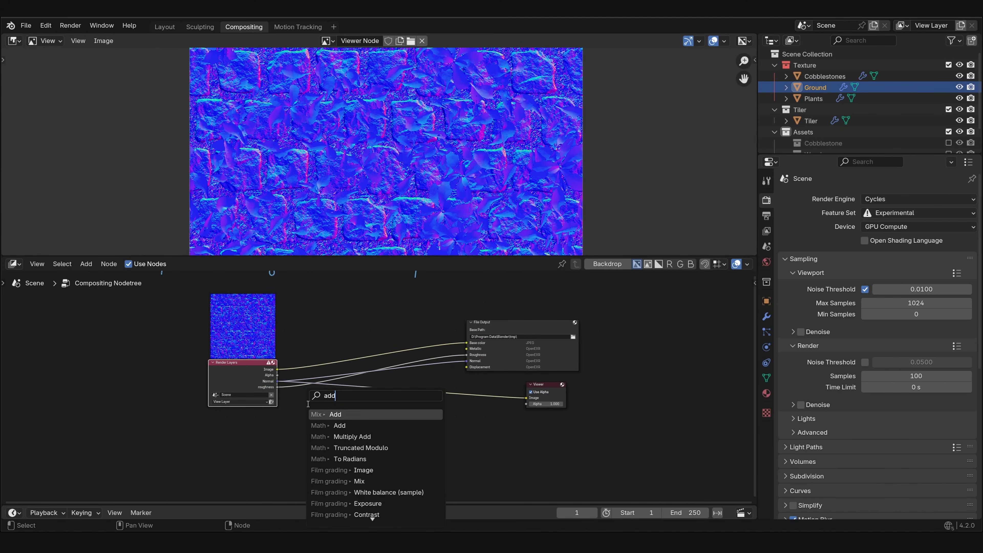
key(Return)
click(308, 404)
scroll(320, 415, up, 3)
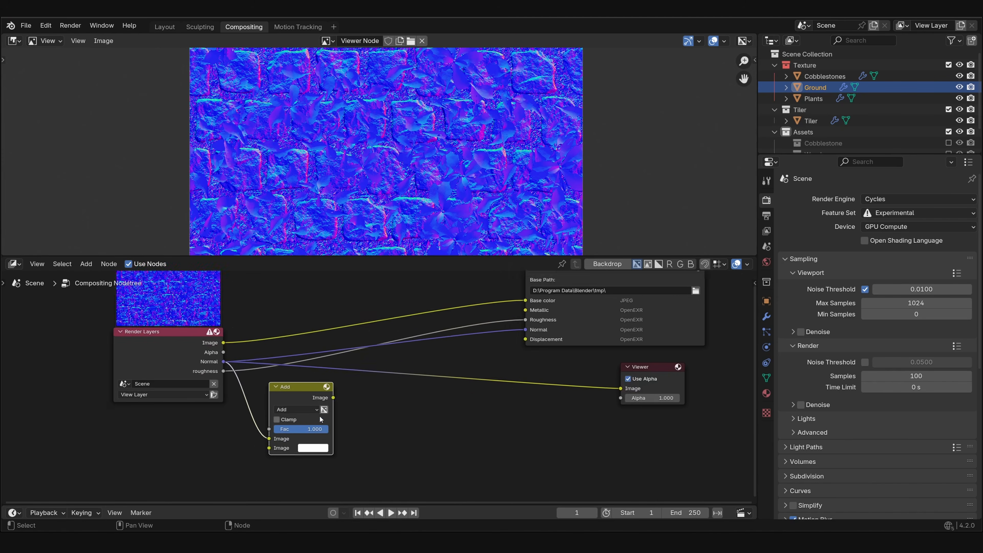
click(320, 448)
- Annotate a bracket spanning 0 to 2 above the number line and extend the line to 2
middle_drag(273, 310, 365, 450)
middle_drag(204, 323, 176, 398)
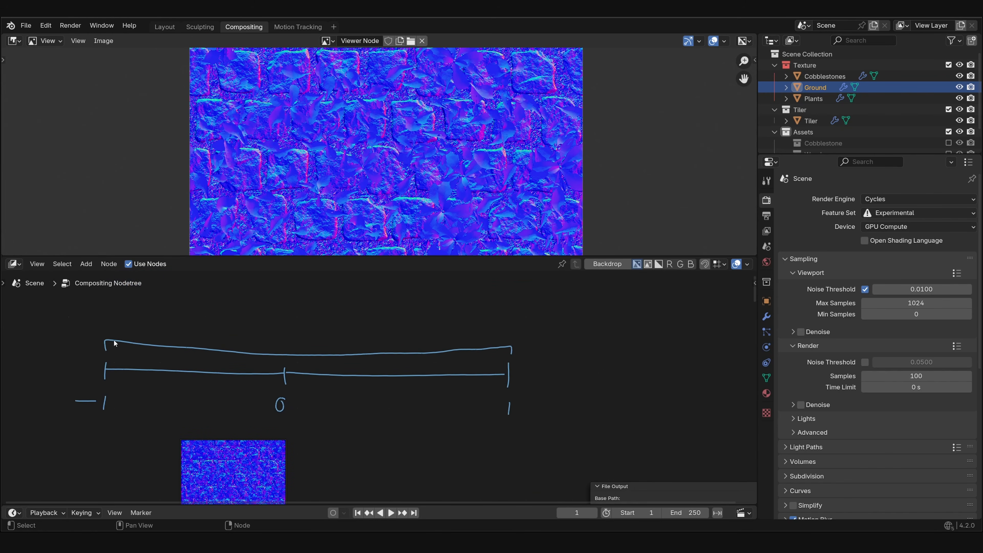
middle_drag(115, 343, 89, 388)
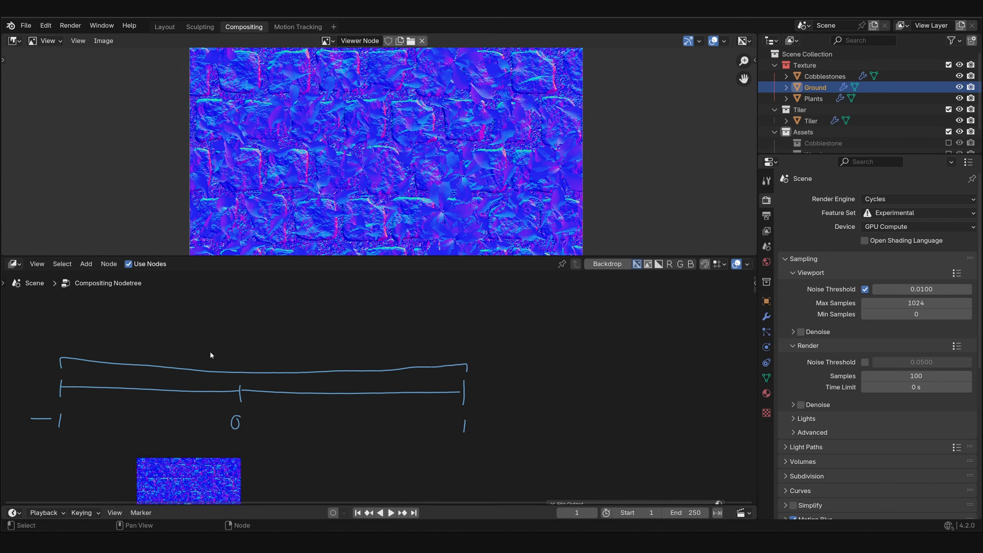
mouse_move(242, 352)
mouse_down()
mouse_move(243, 341)
mouse_move(319, 335)
mouse_move(672, 336)
mouse_move(670, 351)
mouse_up()
mouse_move(458, 388)
mouse_down()
mouse_move(681, 382)
mouse_move(678, 421)
mouse_up()
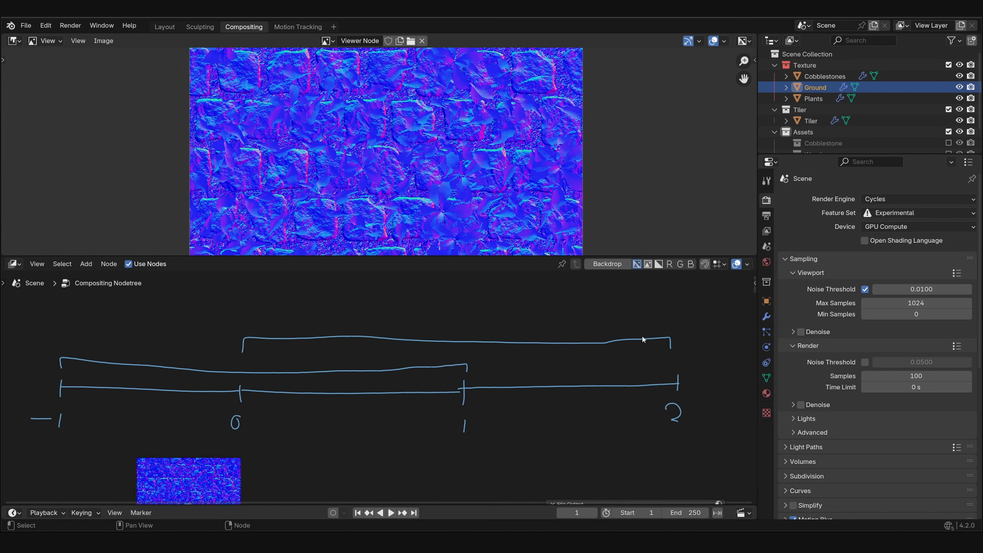
- Add a Mix node set to Multiply beside the Add node, fed by the Add node's Image output
middle_drag(686, 346, 623, 360)
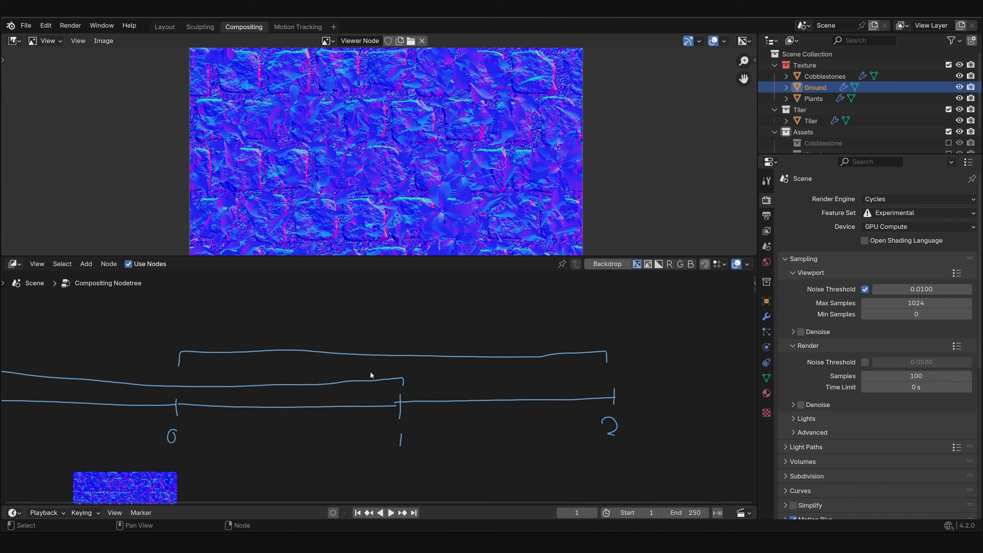
scroll(387, 378, down, 7)
middle_drag(403, 429, 400, 310)
scroll(377, 383, up, 5)
drag(303, 428, 322, 433)
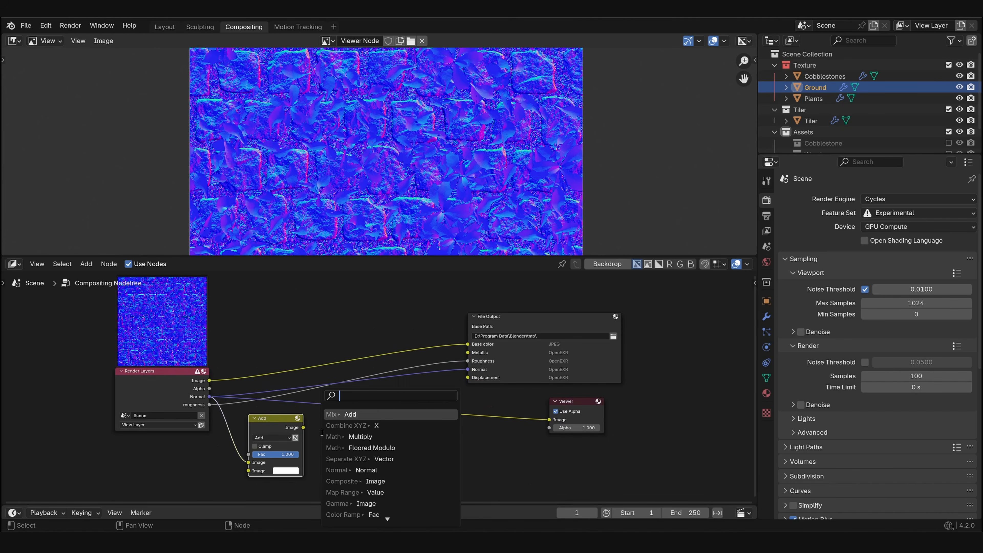
text(mul)
key(Return)
ctrl+click(316, 427)
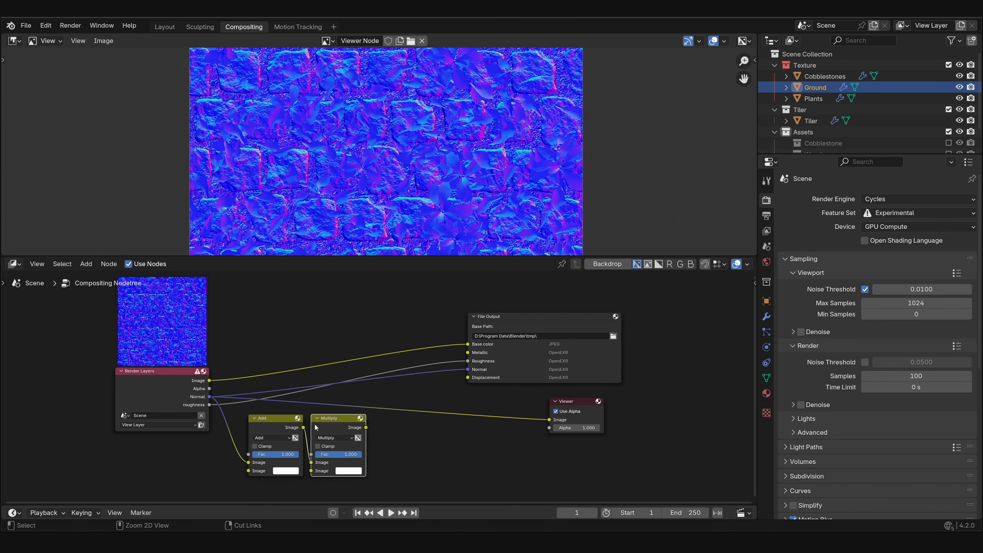
- Set the brightness value of the Multiply node's second image colour to 0.5
middle_drag(316, 428, 310, 403)
click(342, 447)
click(387, 429)
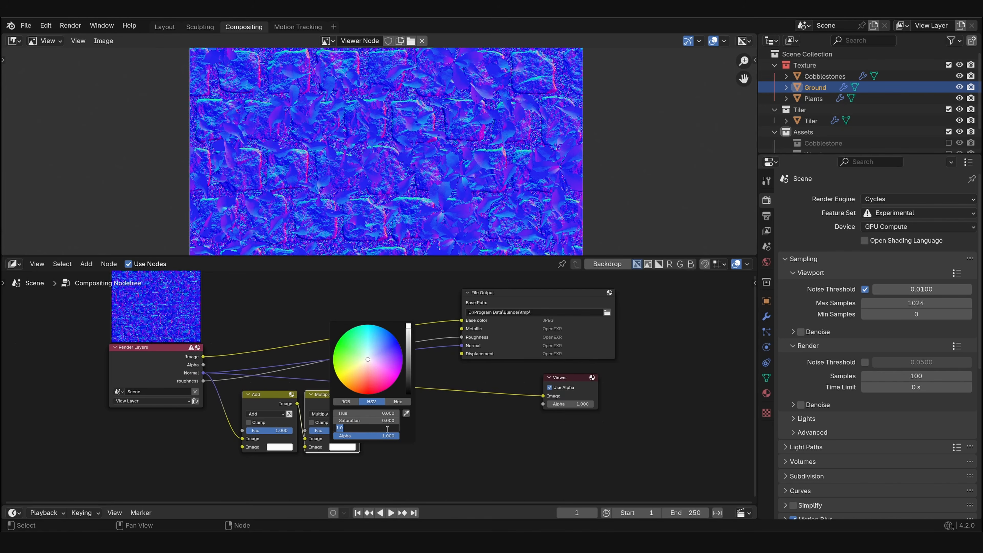
text(.5)
key(Return)
- Annotate a bracket spanning 0 to 1 above the other brackets on the number line
scroll(515, 361, down, 3)
mouse_move(512, 277)
middle_down()
mouse_move(506, 371)
mouse_move(520, 358)
mouse_move(467, 372)
mouse_move(446, 363)
middle_up()
scroll(507, 371, up, 5)
mouse_move(549, 342)
mouse_down()
mouse_move(364, 335)
mouse_move(350, 348)
mouse_up()
key(ctrl+z)
middle_drag(302, 351, 364, 372)
mouse_move(189, 358)
mouse_down()
mouse_move(187, 346)
mouse_move(350, 342)
mouse_move(416, 361)
mouse_up()
scroll(274, 387, down, 1)
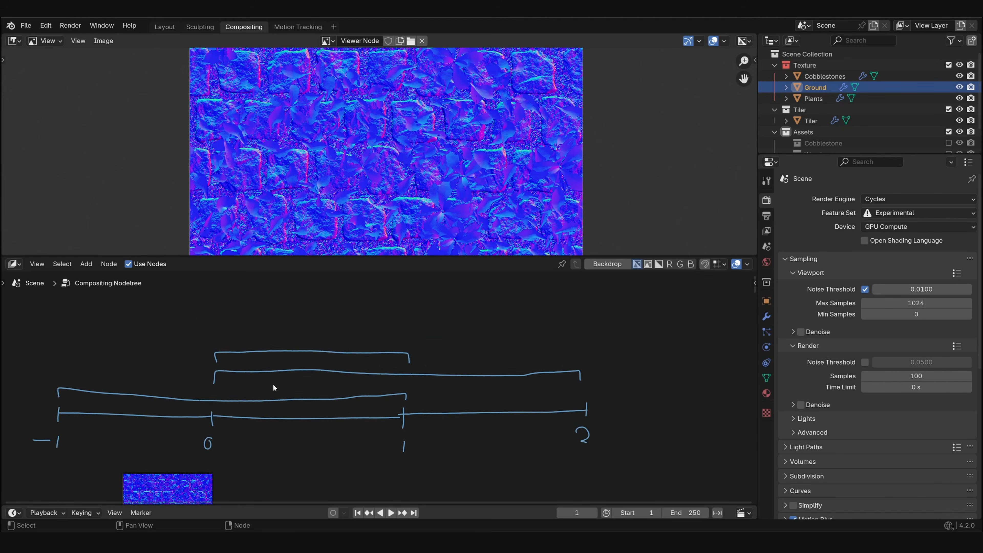
- Sketch a straight rising line and a gamma-like curve beneath it above the 0 to 1 bracket
middle_drag(253, 361, 298, 357)
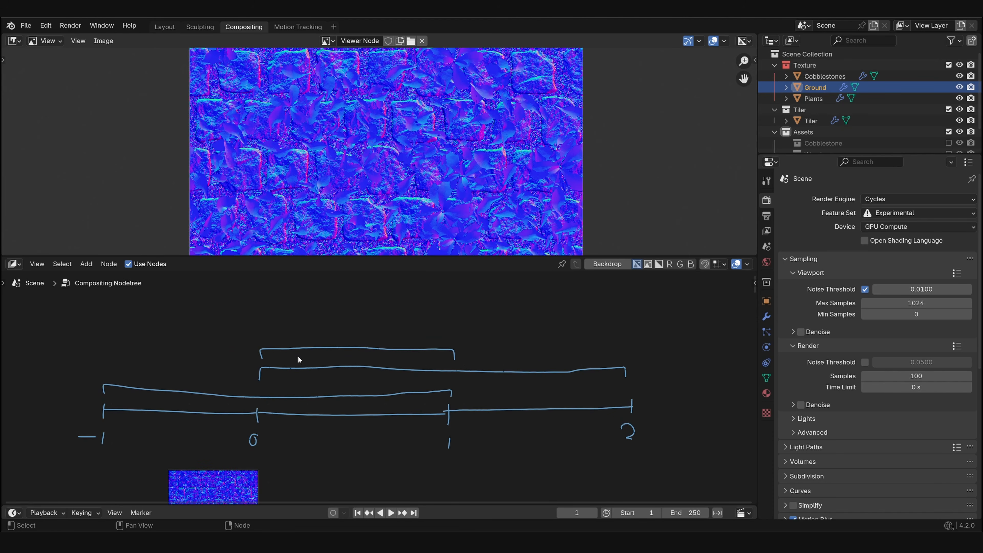
middle_drag(269, 344, 253, 380)
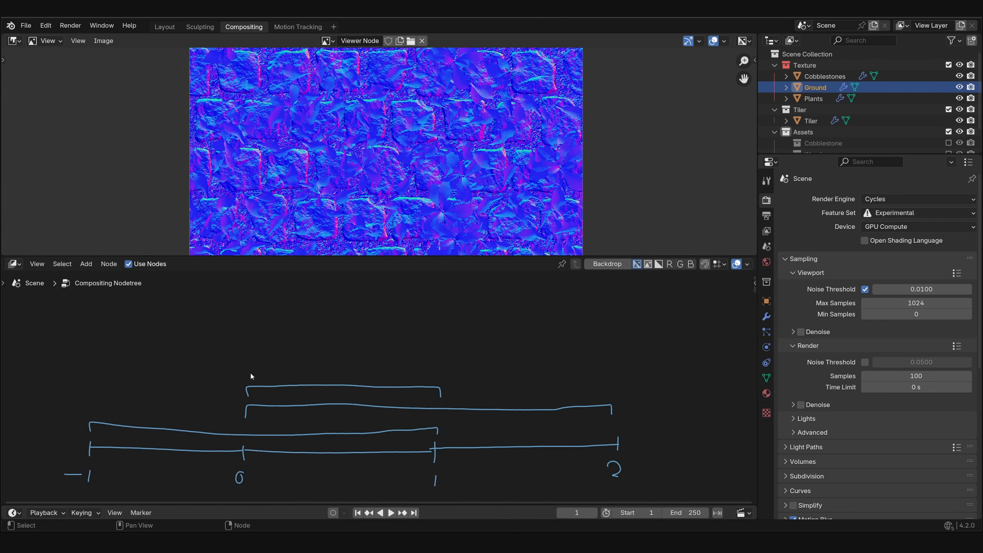
drag(251, 373, 441, 287)
mouse_move(259, 372)
mouse_down()
mouse_move(375, 358)
mouse_move(430, 324)
mouse_move(439, 295)
mouse_up()
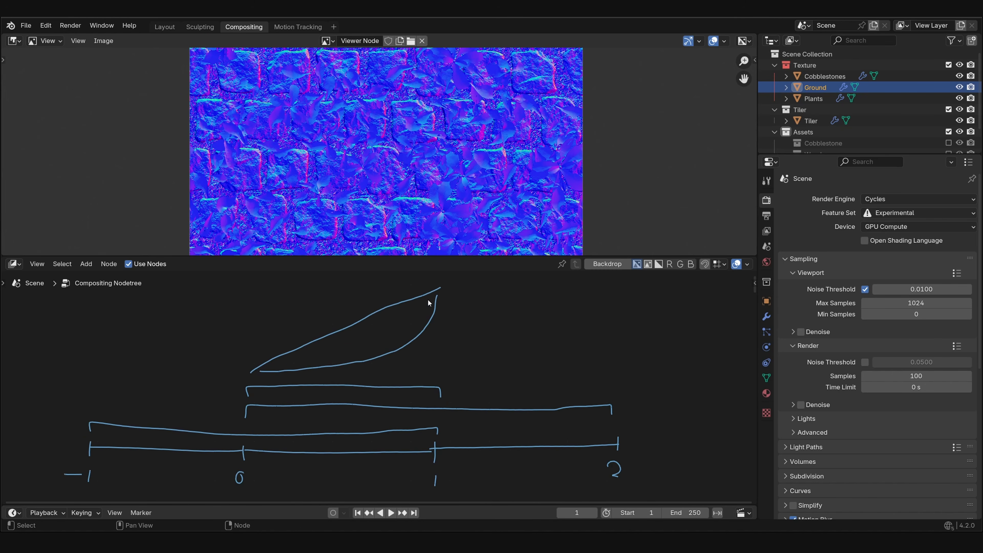
- Add a Gamma node fed by the Multiply node's Image output and set its gamma to 2.2
scroll(418, 375, down, 6)
mouse_move(406, 477)
middle_down()
mouse_move(382, 379)
mouse_move(344, 373)
middle_up()
scroll(344, 373, up, 7)
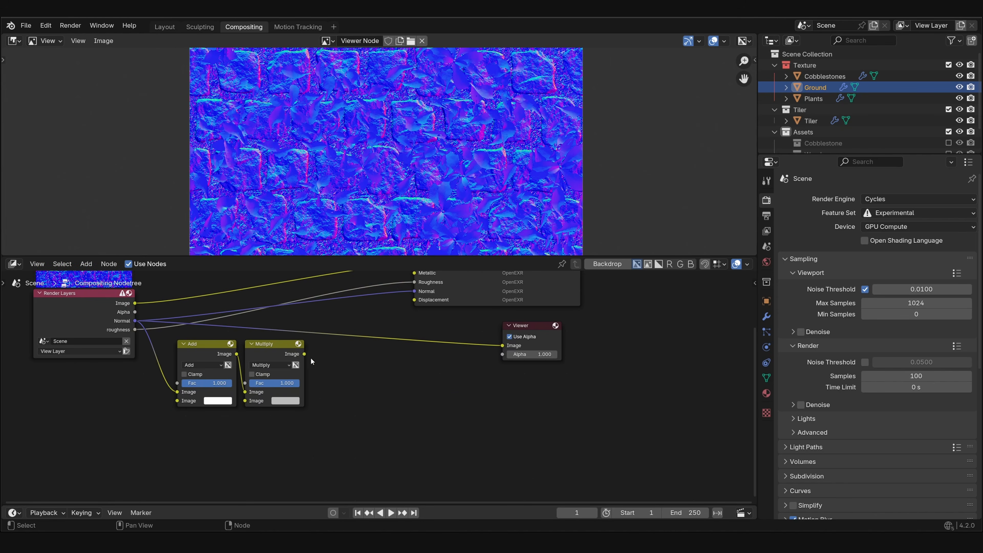
drag(304, 354, 322, 365)
text(gam)
key(Return)
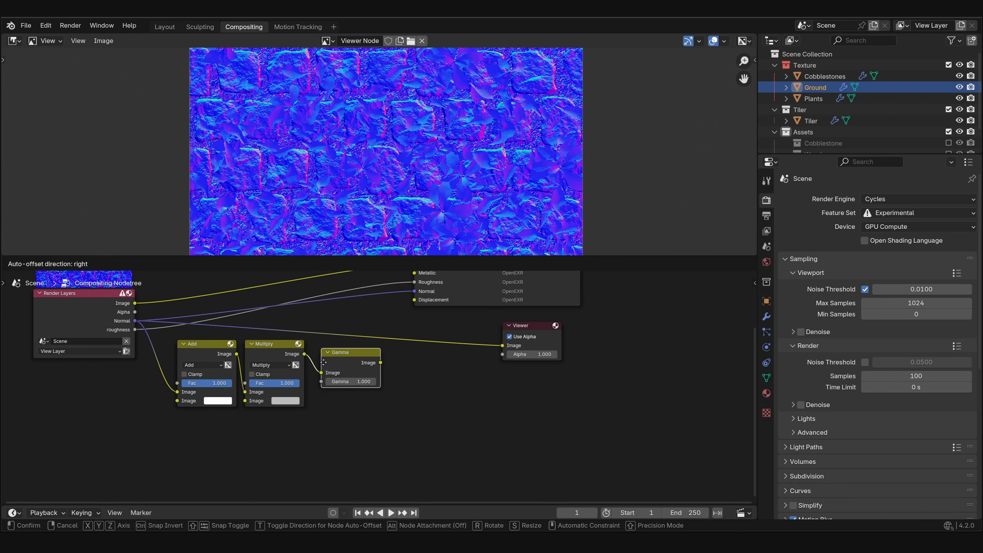
click(323, 362)
drag(350, 381, 356, 381)
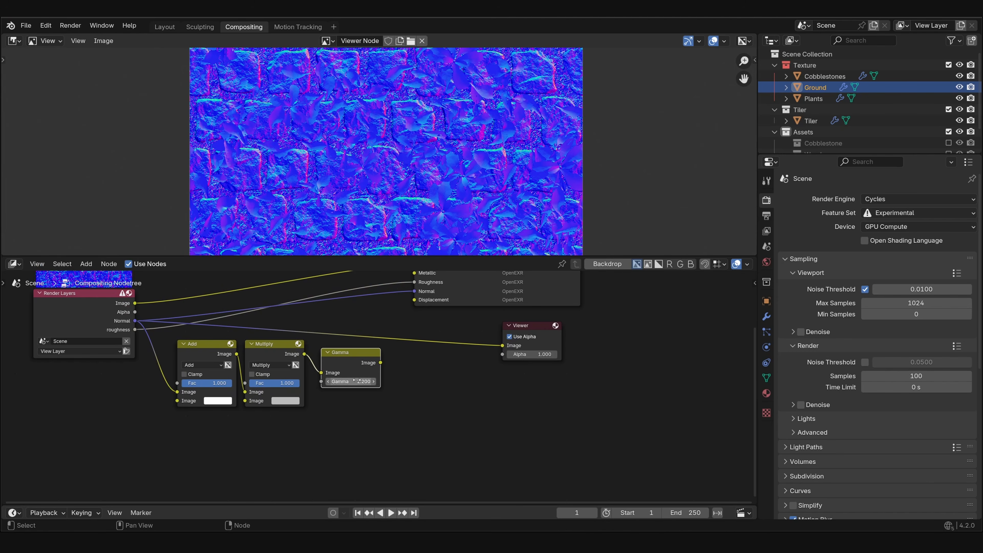
- Link the Gamma node's Image output to the Viewer and to the File Output's Normal input
scroll(379, 363, up, 3)
middle_drag(379, 363, 370, 400)
key(g)
click(358, 389)
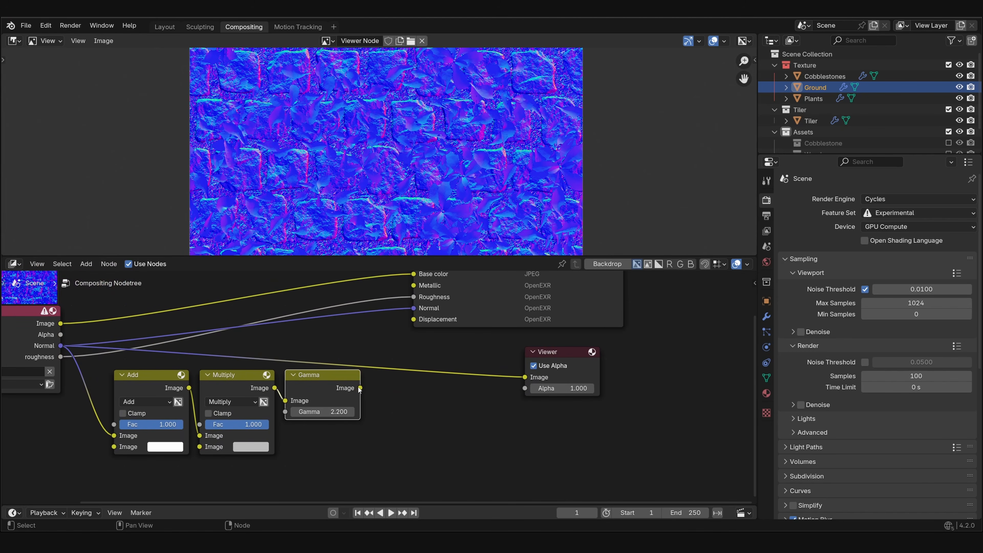
drag(360, 388, 518, 377)
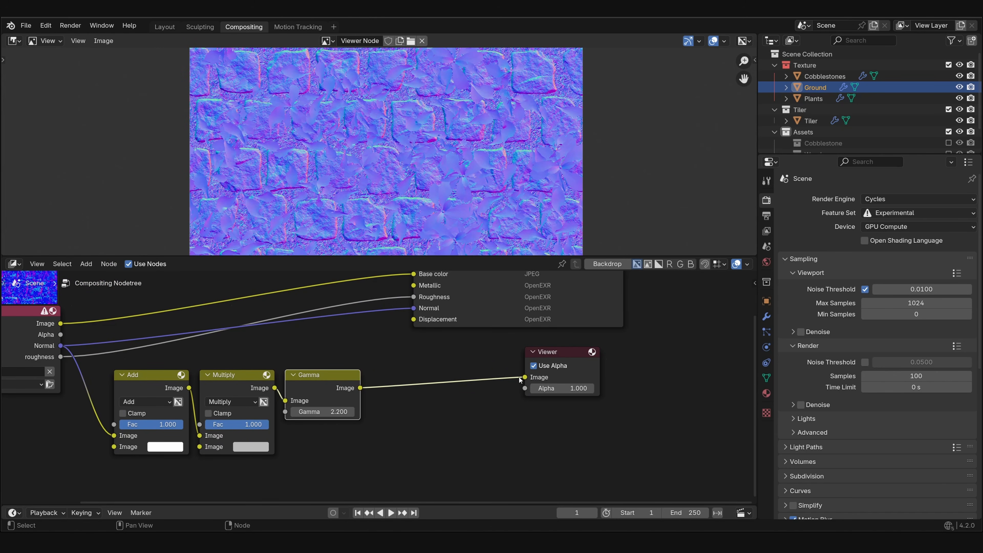
middle_drag(360, 392, 325, 477)
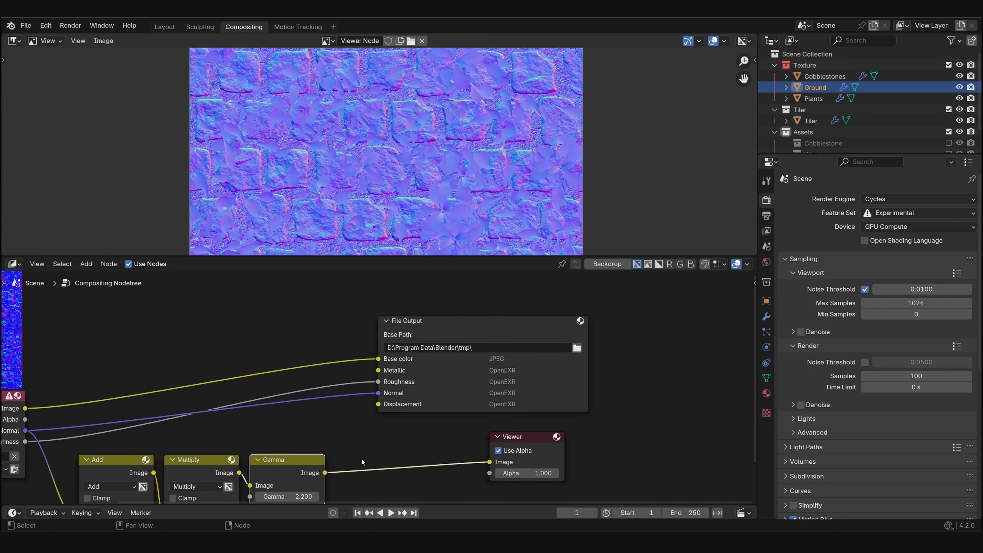
drag(325, 473, 377, 393)
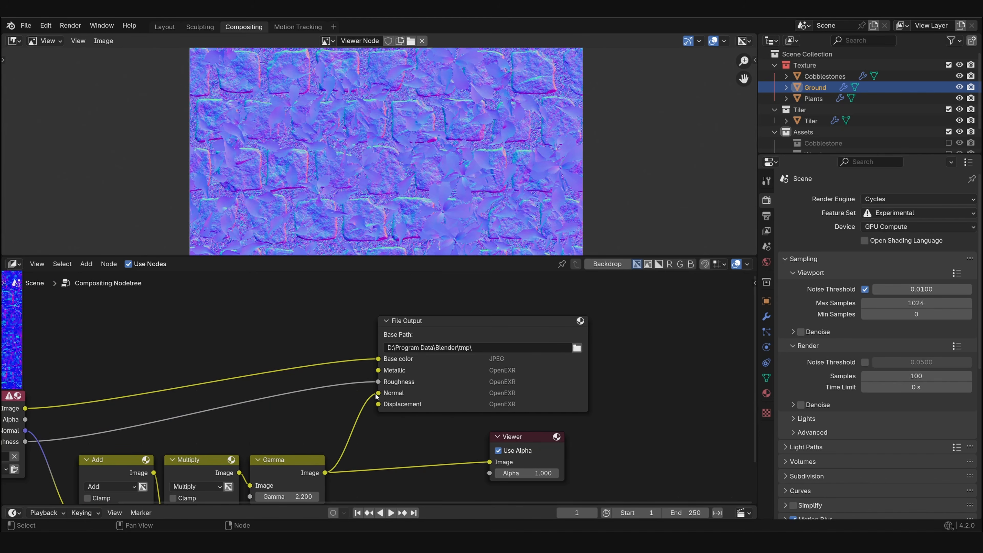
- Give the File Output's Normal input its own OpenEXR format with DWAA (lossy) codec, overriding its colour space to sRGB
key(n)
scroll(644, 380, down, 3)
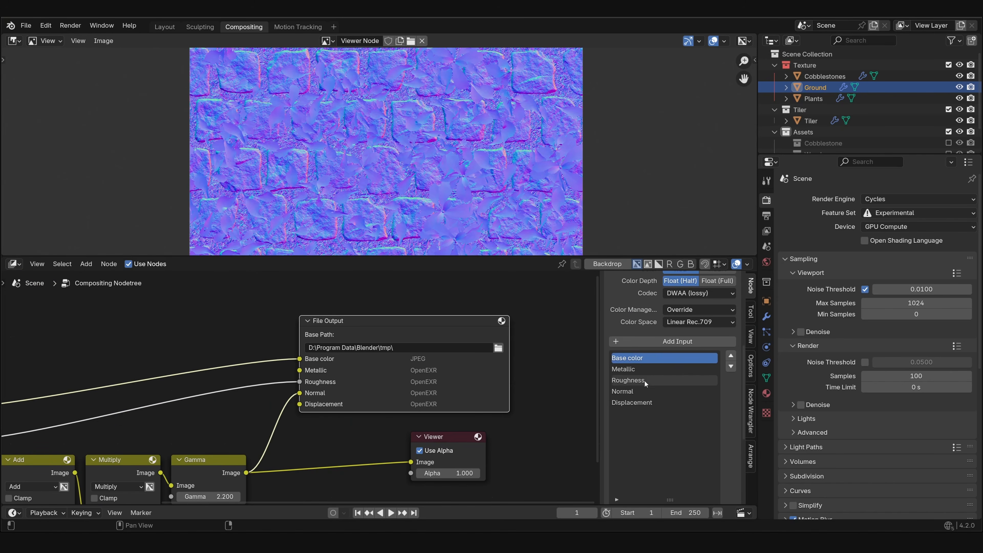
scroll(650, 395, down, 3)
click(641, 467)
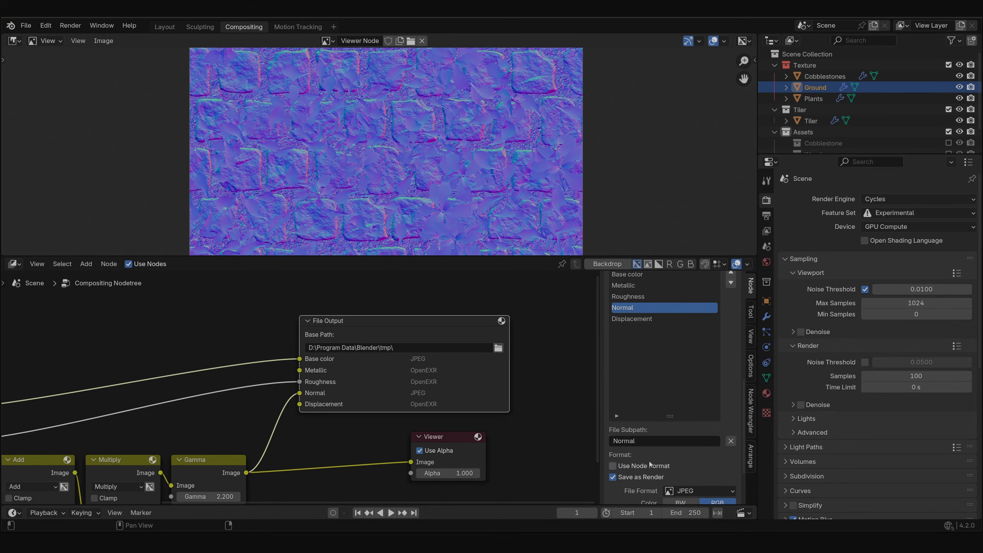
middle_drag(657, 464, 676, 379)
click(702, 425)
click(762, 375)
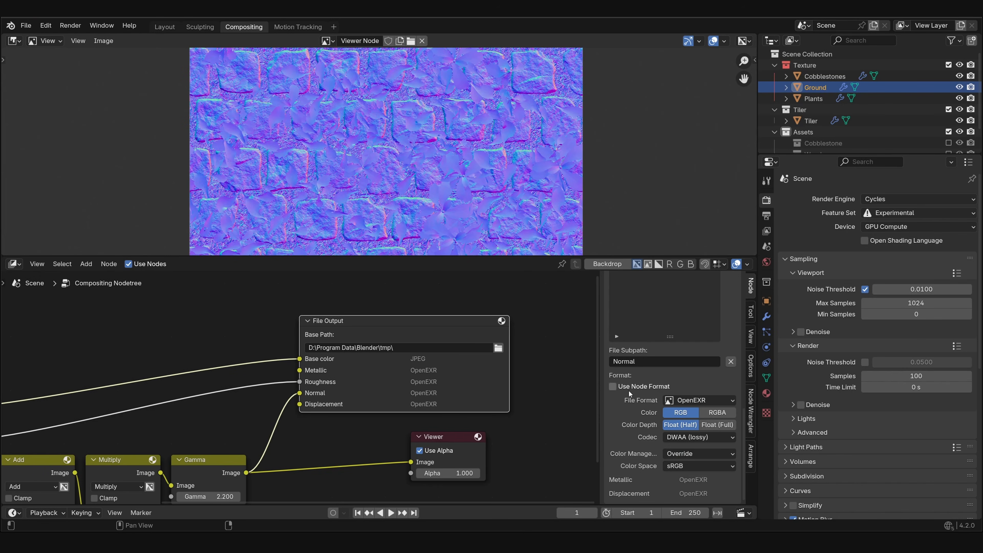
- Set the File Output node's shared colour space to sRGB and select its Displacement input
scroll(621, 385, up, 8)
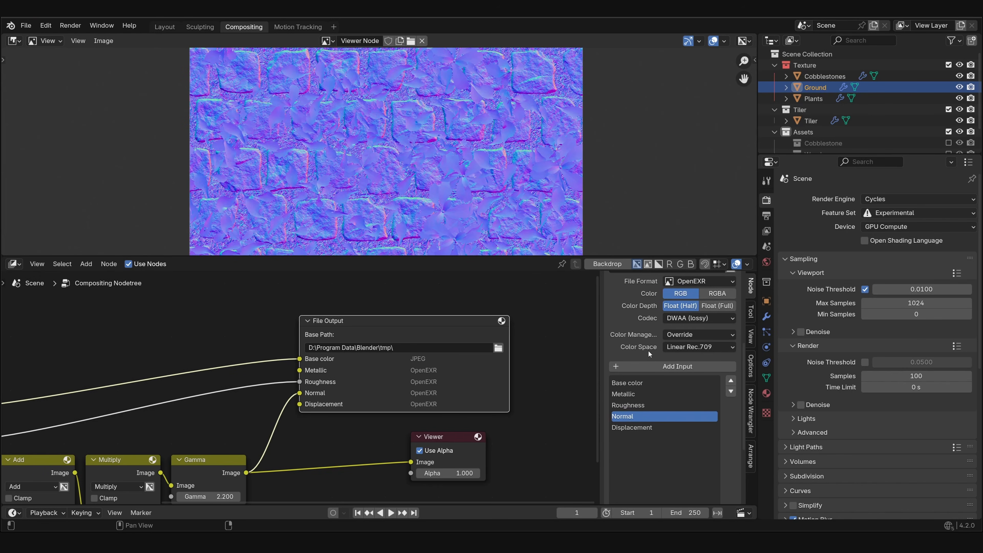
scroll(648, 351, up, 2)
click(677, 381)
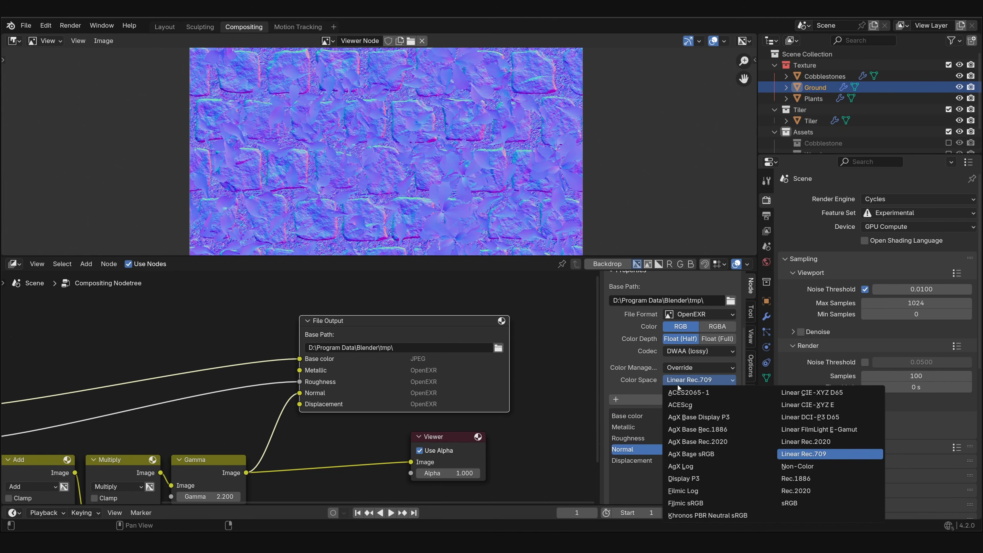
click(823, 502)
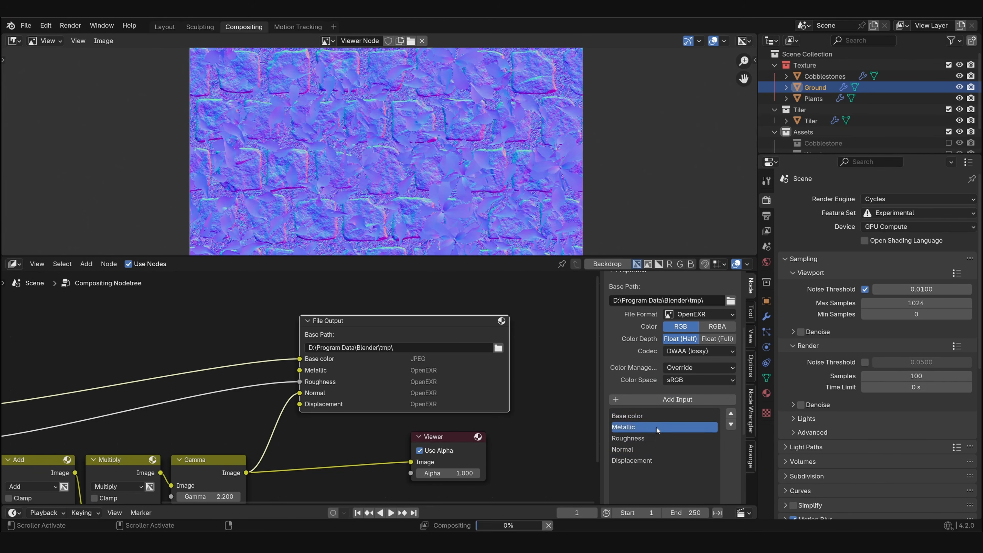
click(654, 460)
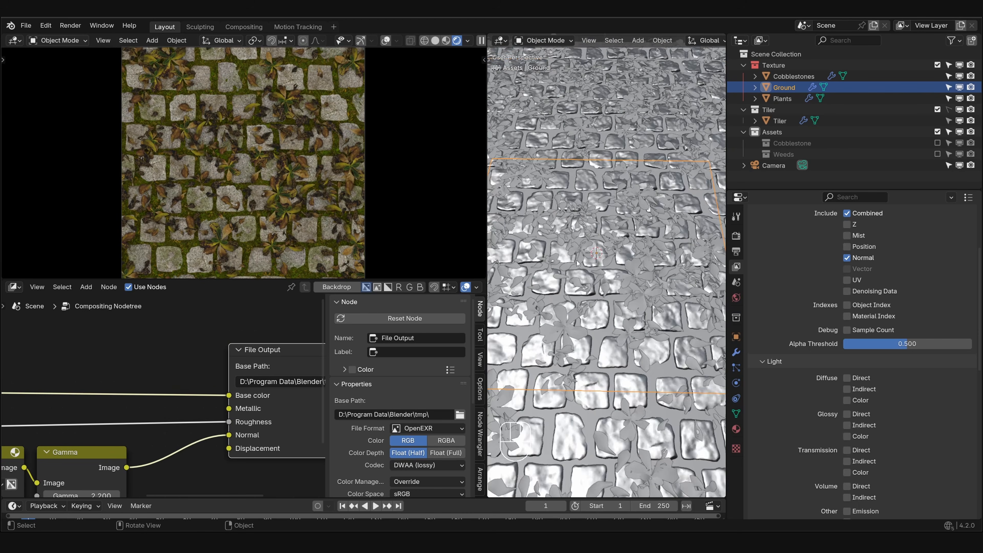
- Examine the cobblestones from the right side, marking the plant tops and ground surface with temporary strokes
key(KP_3)
scroll(602, 254, up, 3)
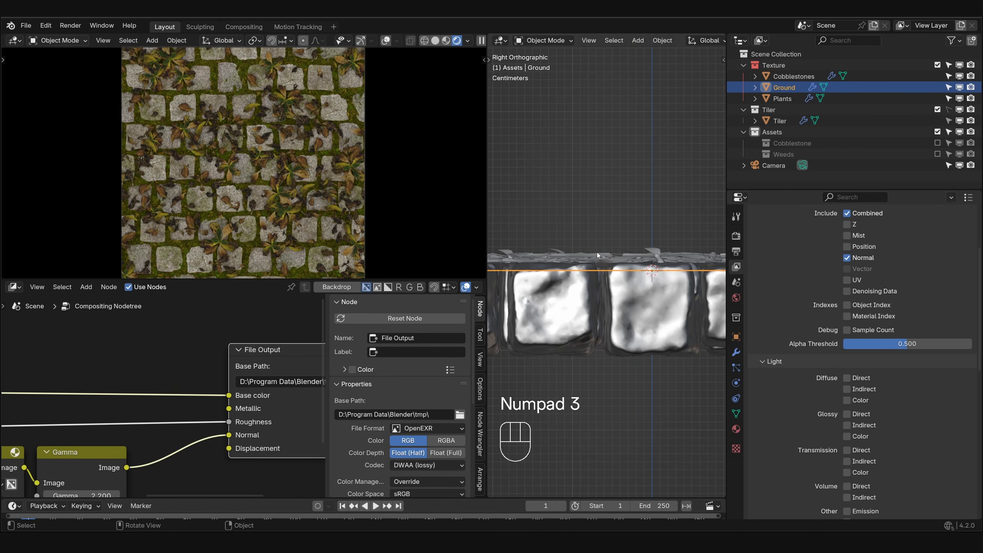
drag(578, 252, 595, 238)
drag(591, 277, 590, 275)
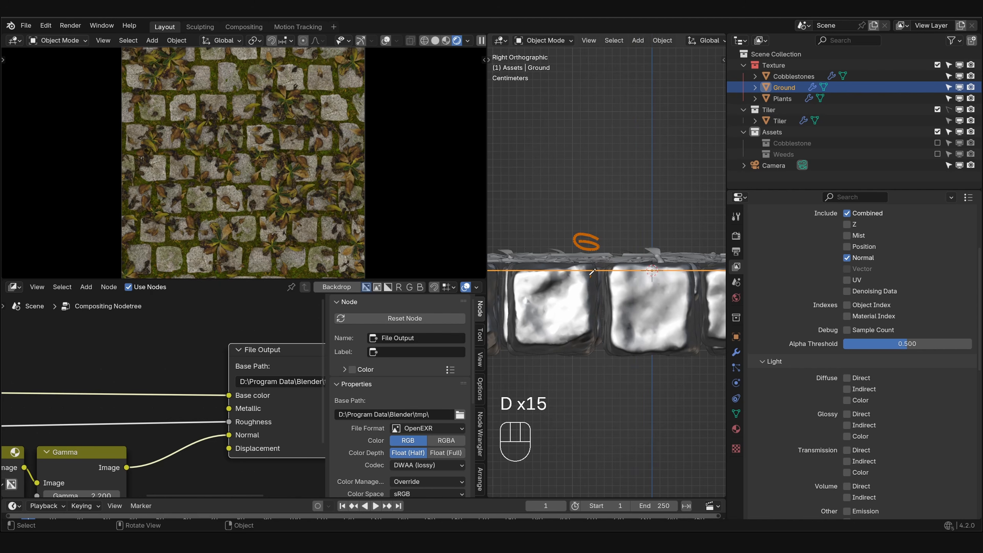
mouse_move(592, 249)
right_down()
mouse_move(582, 216)
mouse_move(590, 272)
right_up()
- Enable the view layer's Mist pass and display the Mist render pass in the rendered viewport
scroll(849, 267, up, 2)
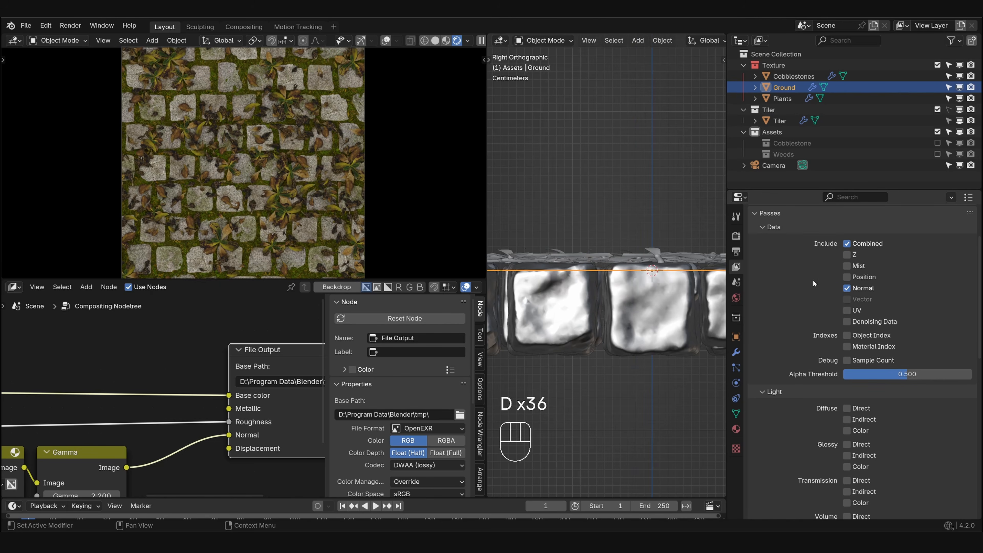
click(847, 266)
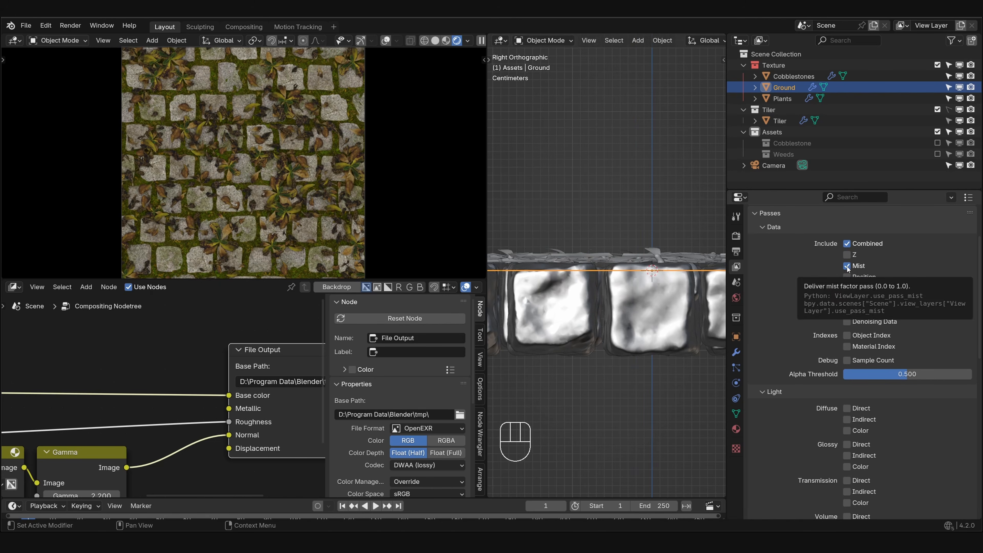
click(846, 287)
click(467, 40)
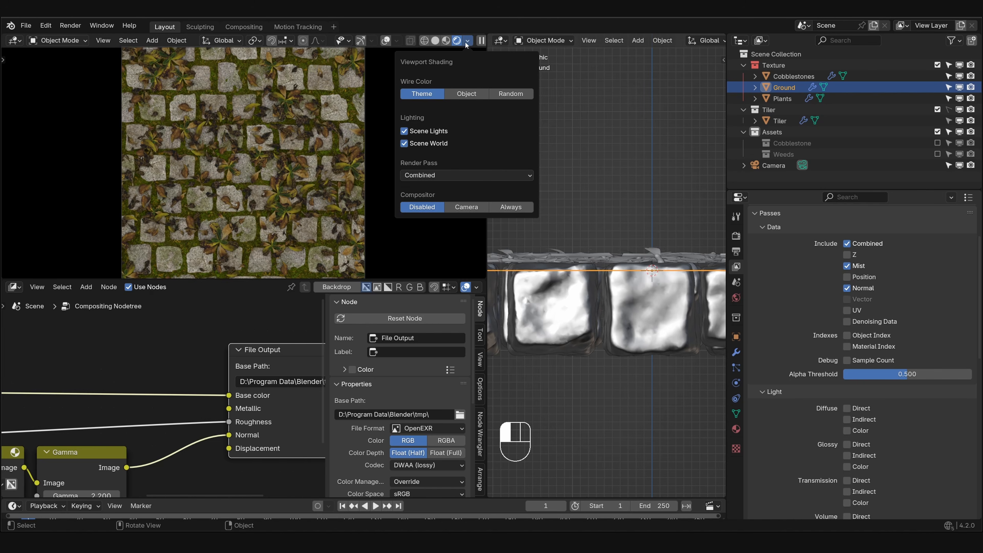
click(484, 175)
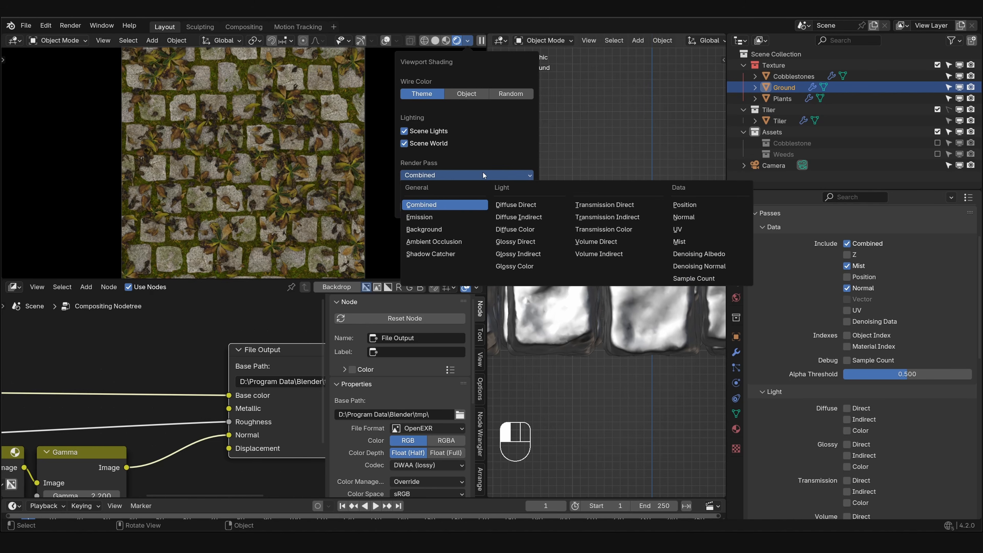
click(679, 241)
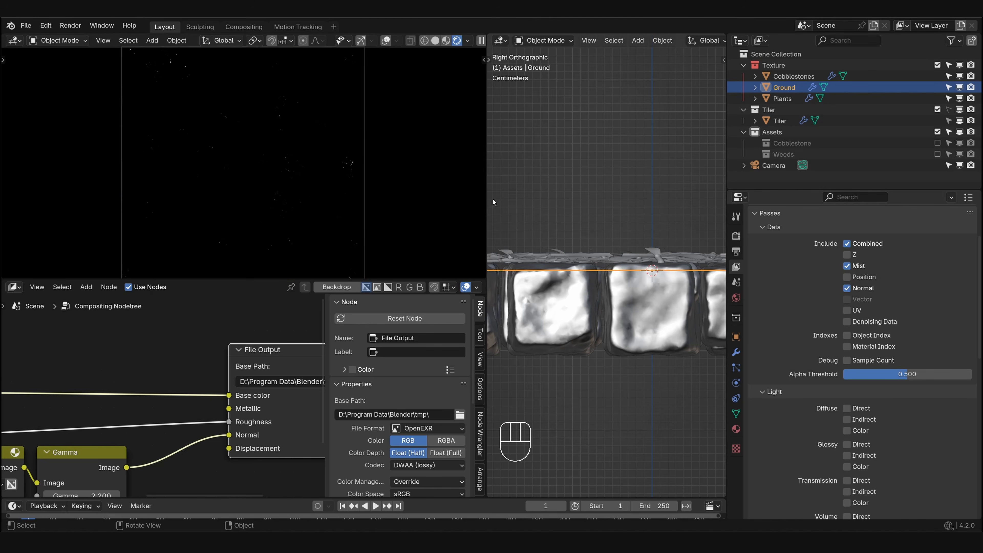
- Expand the world's Mist Pass settings and examine the distance between the camera and the cobblestones in side view
click(736, 297)
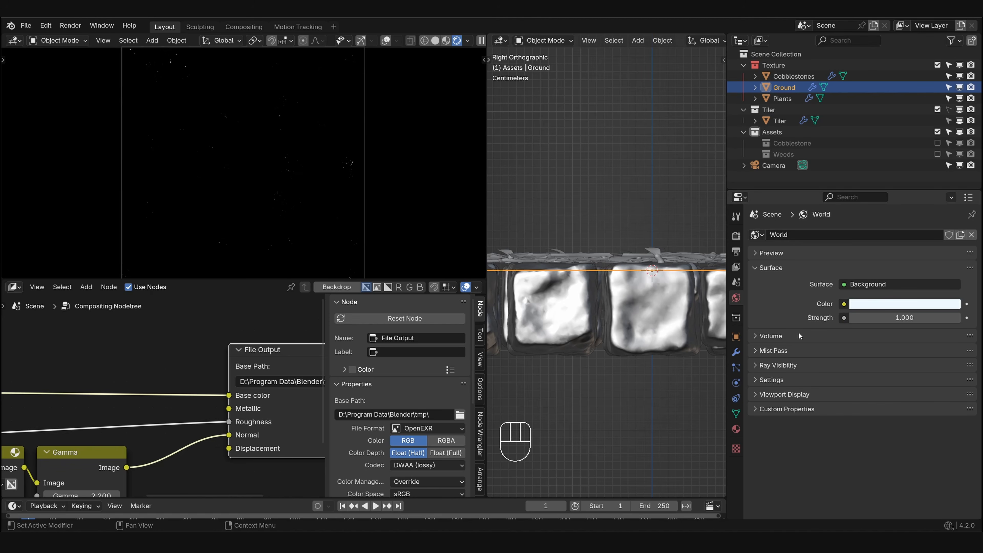
click(784, 351)
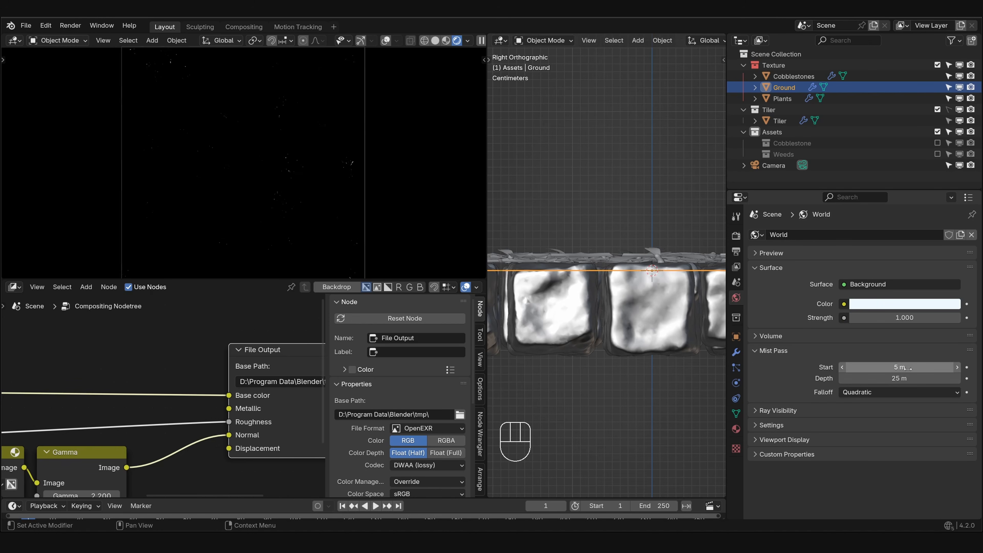
scroll(591, 267, down, 10)
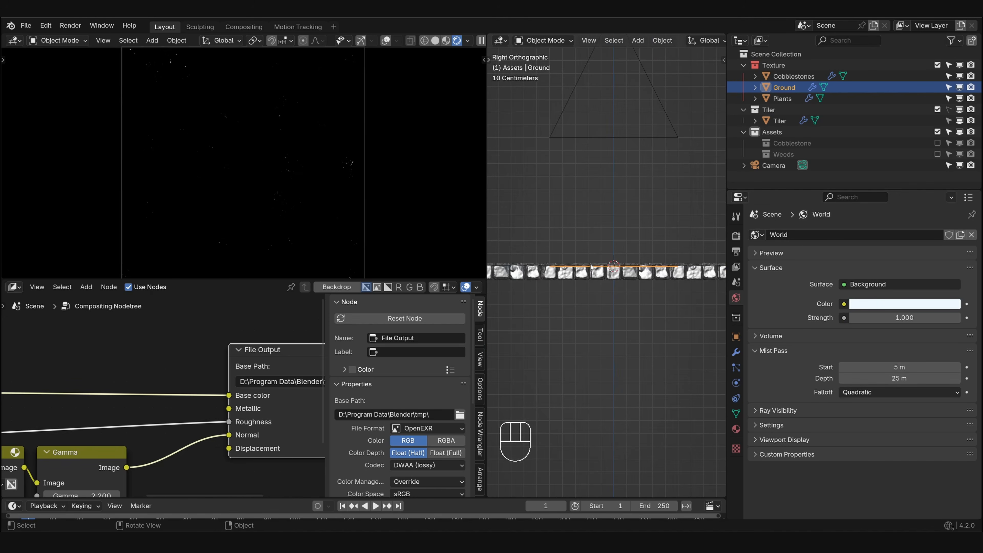
scroll(591, 268, down, 3)
shift+middle_drag(614, 246, 631, 285)
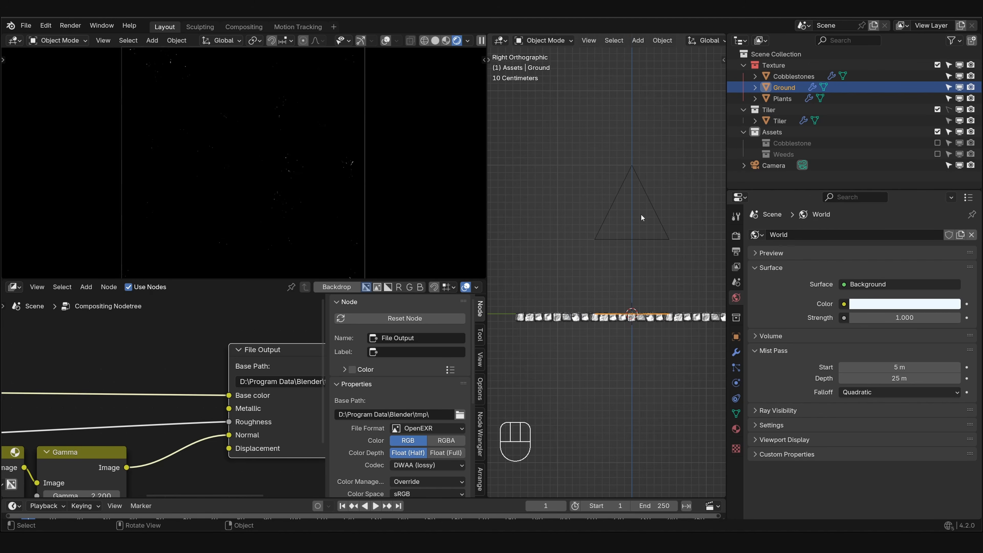
scroll(654, 237, up, 6)
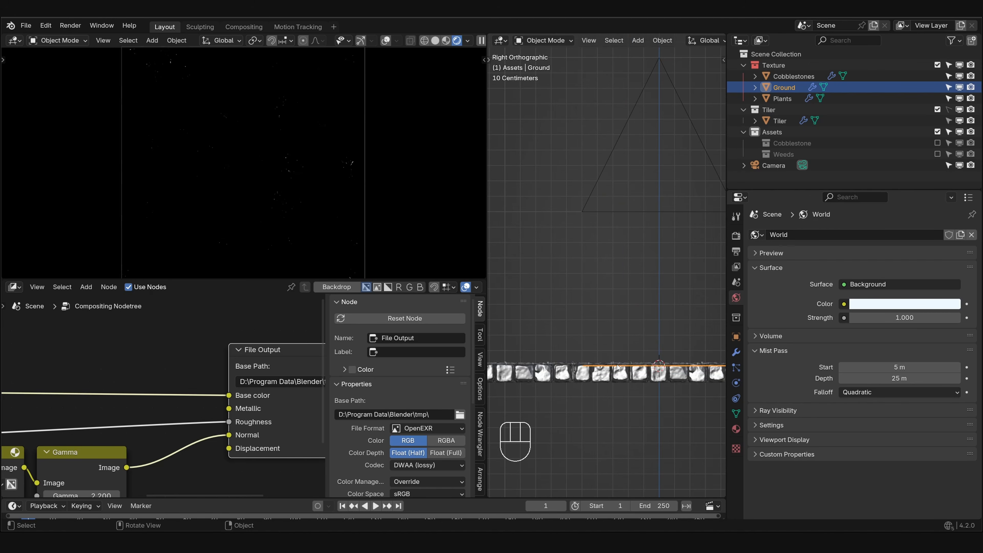
shift+middle_drag(641, 309, 623, 239)
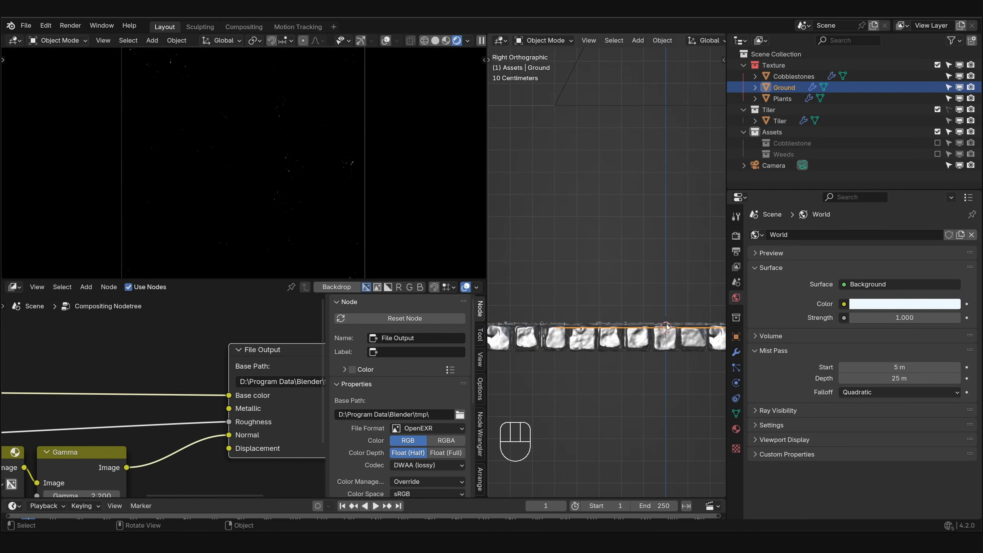
- Mark the zero-height line beside the outermost cobblestone with temporary freehand strokes in the side view
scroll(668, 328, up, 5)
shift+middle_drag(686, 380, 600, 347)
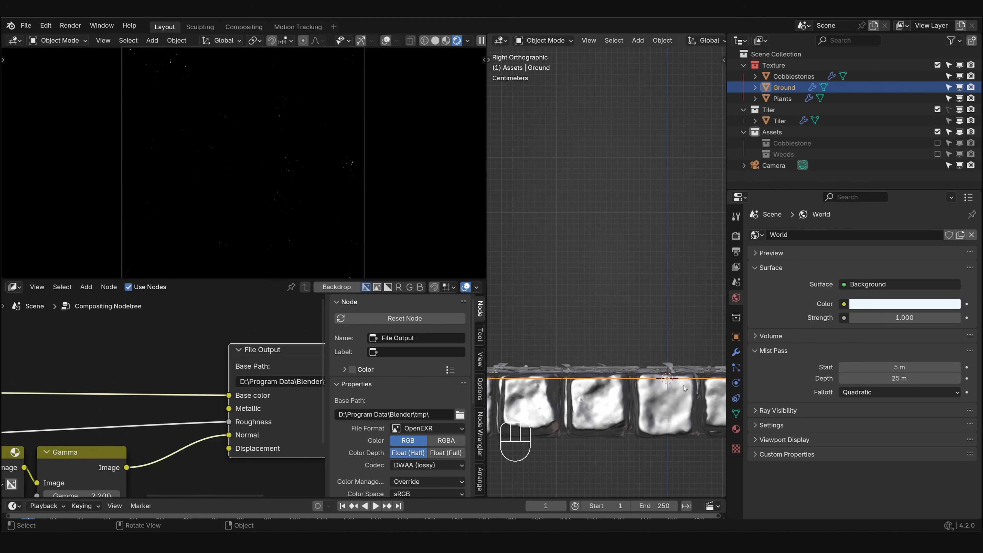
scroll(684, 389, up, 4)
shift+middle_drag(708, 445, 661, 359)
shift+middle_drag(525, 330, 578, 289)
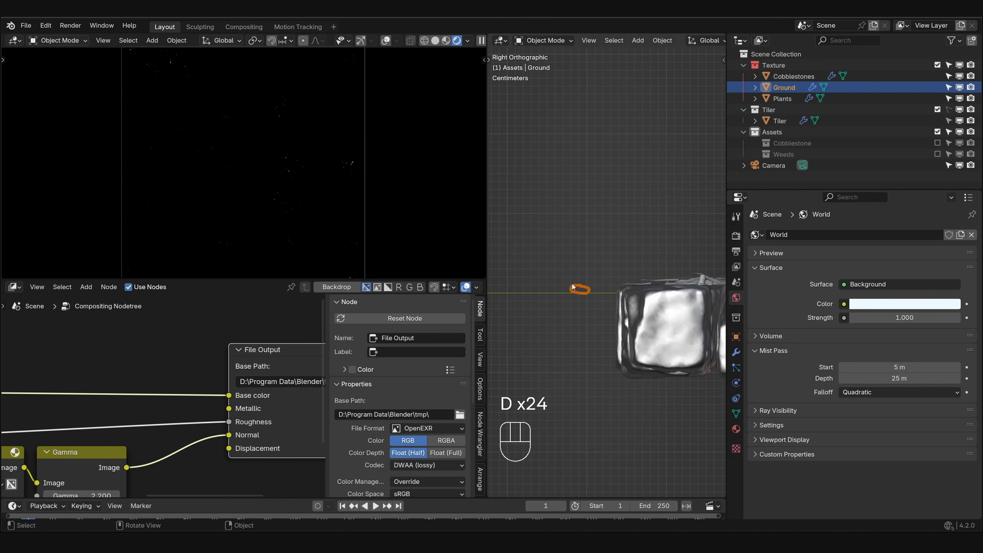
right_drag(573, 287, 576, 284)
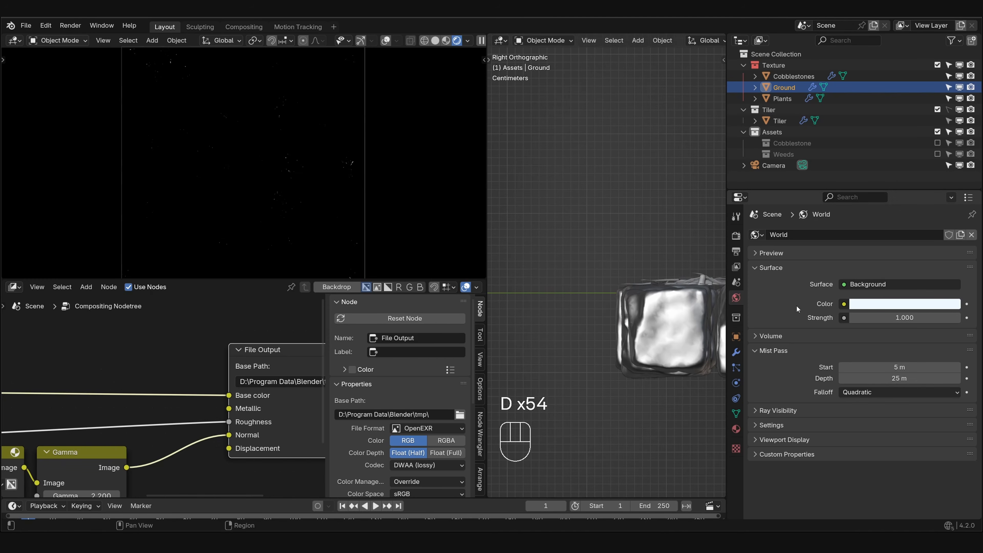
- Set the world's mist pass start to 1.7 m and its depth to 0.5 m
click(902, 365)
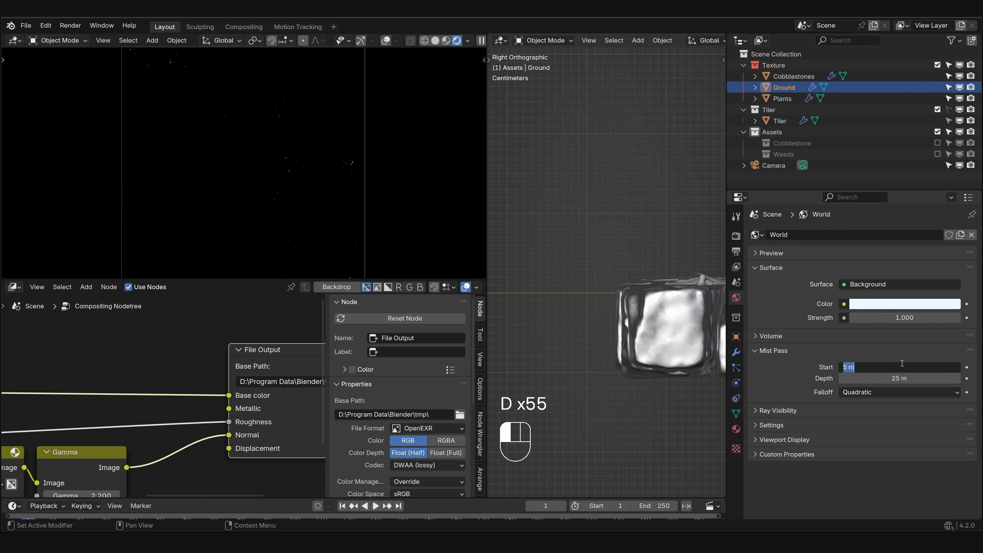
text(1.7)
click(901, 362)
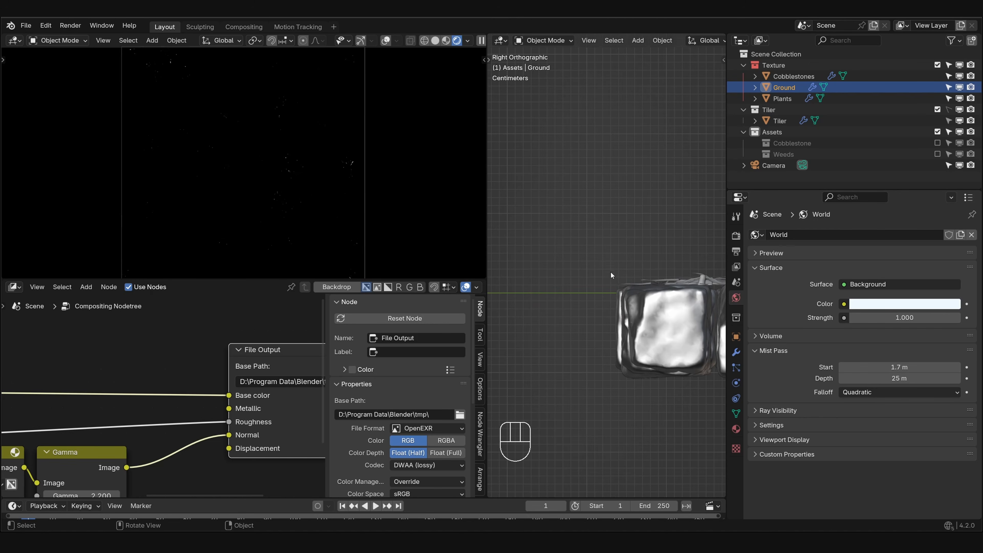
shift+middle_drag(611, 271, 621, 241)
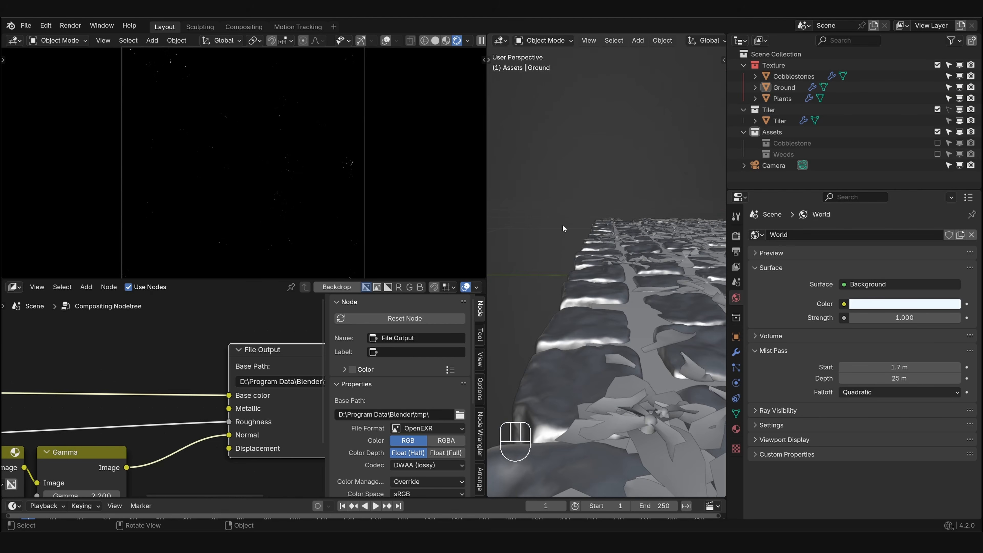
middle_drag(691, 287, 689, 286)
click(905, 378)
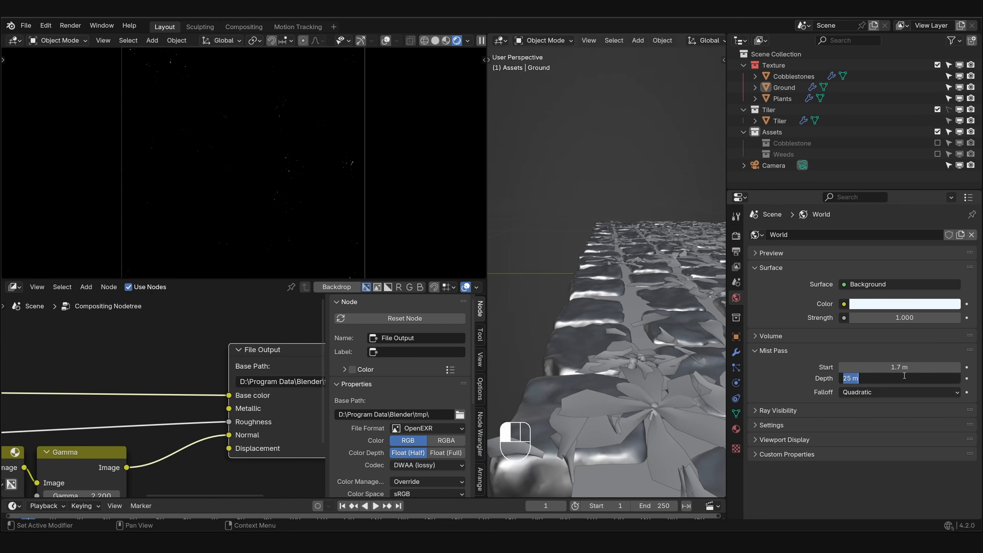
text(.5)
key(Return)
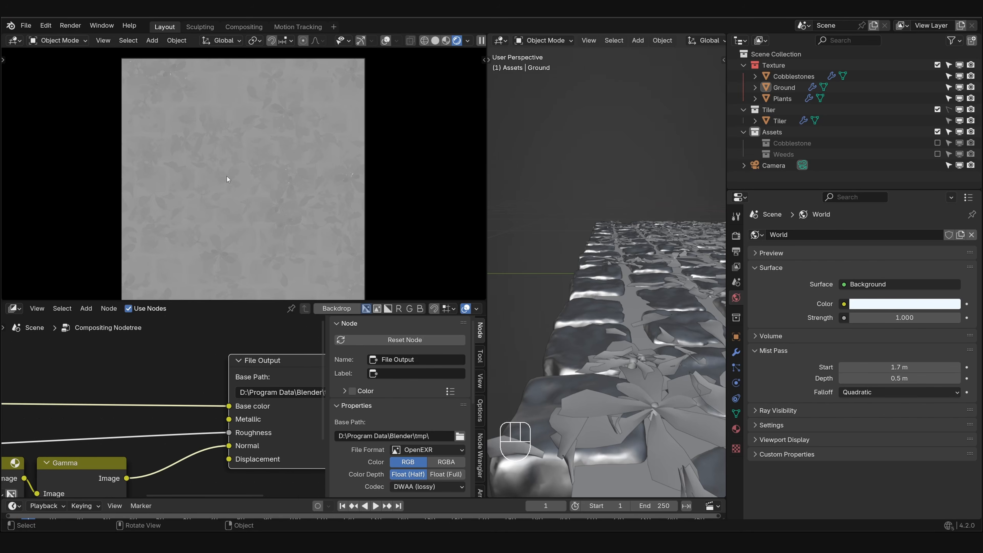
mouse_move(900, 364)
shift+mouse_down()
mouse_move(909, 364)
mouse_move(890, 377)
mouse_move(901, 367)
shift+mouse_up()
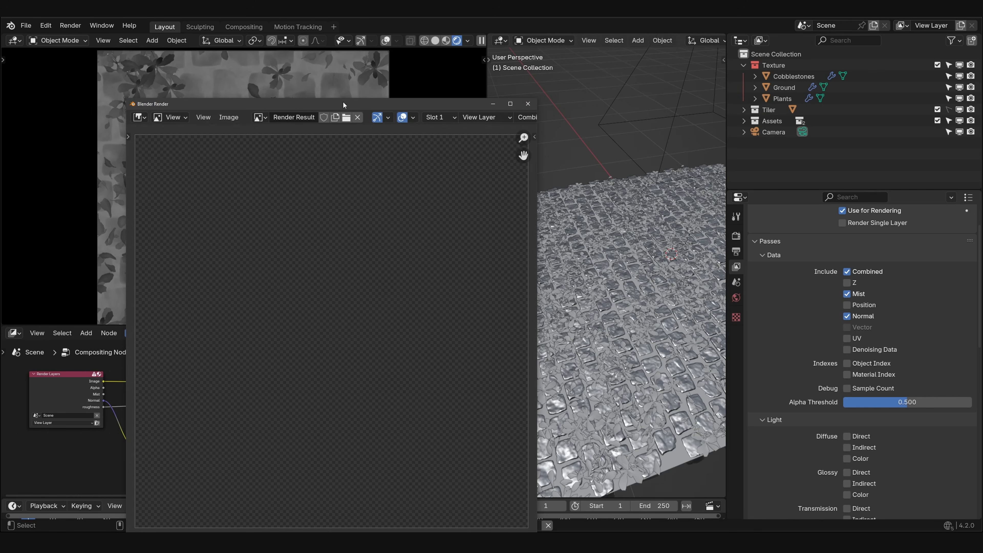
- Connect the Render Layers' Mist output to a new Viewer node in the compositor
drag(346, 106, 418, 62)
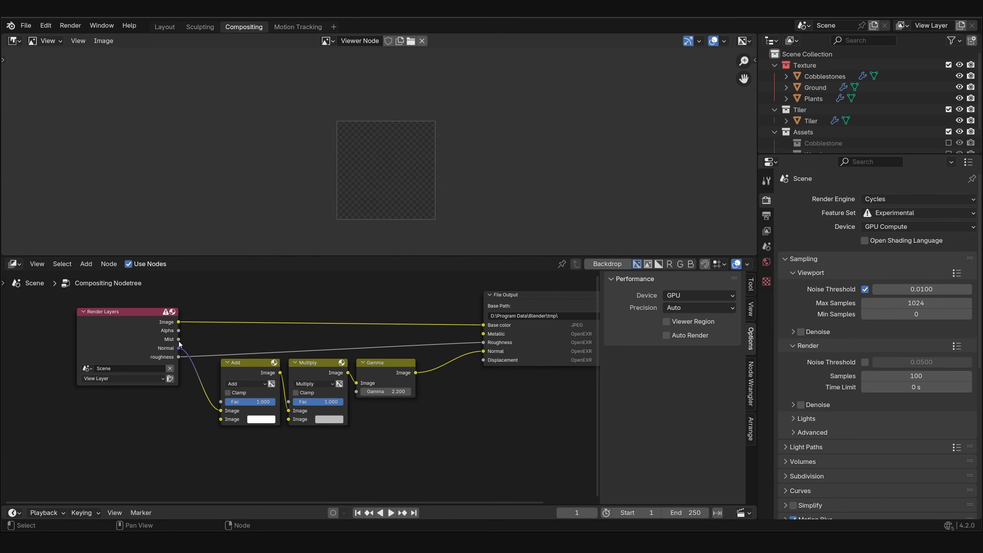
drag(178, 340, 258, 463)
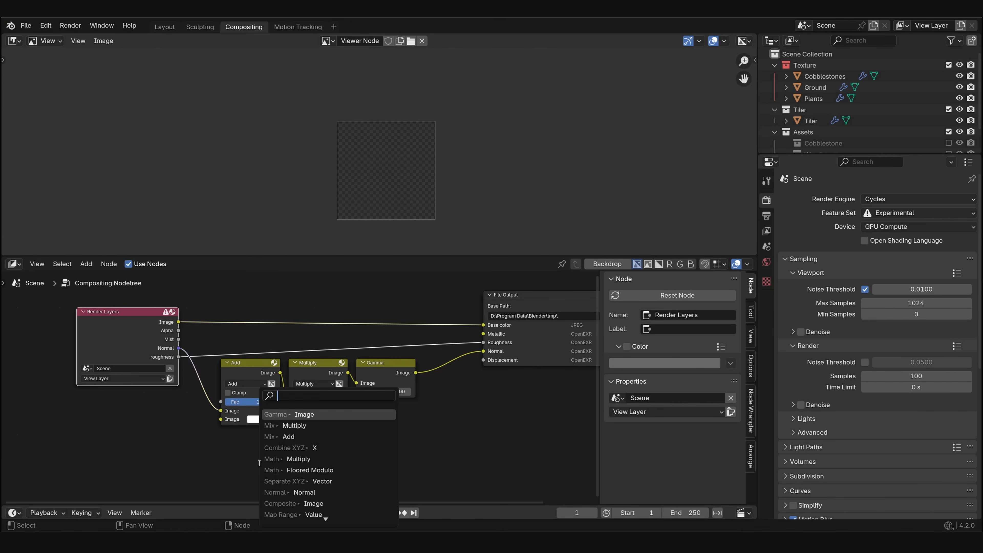
text(view)
key(Return)
click(347, 457)
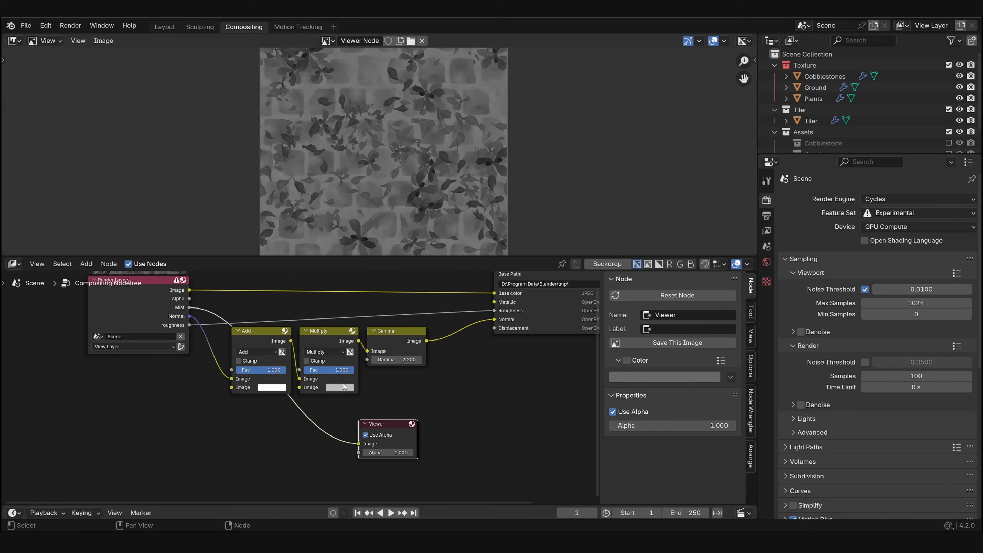
- Insert a Map Range node between the Mist output and the Viewer node
key(shift+a)
click(328, 360)
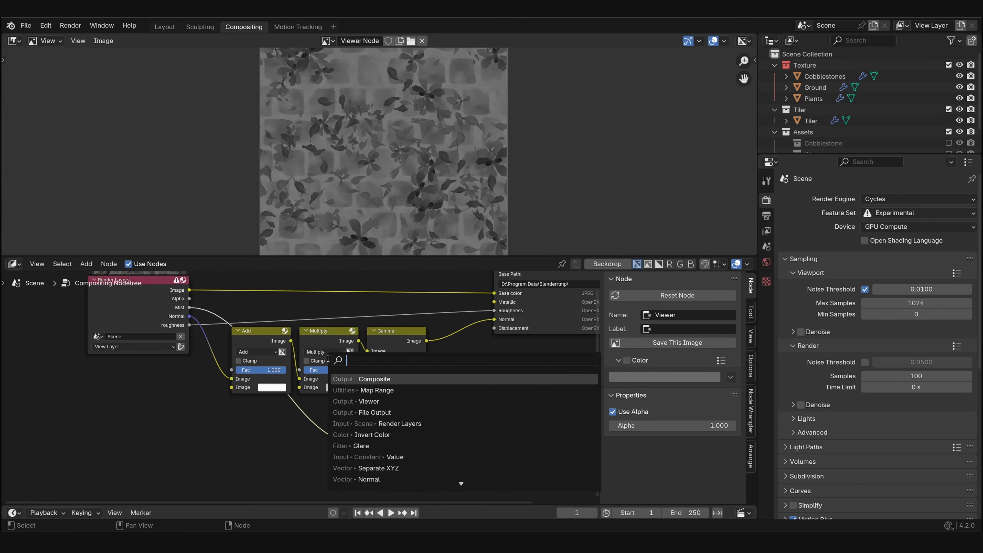
text(map ra)
key(Return)
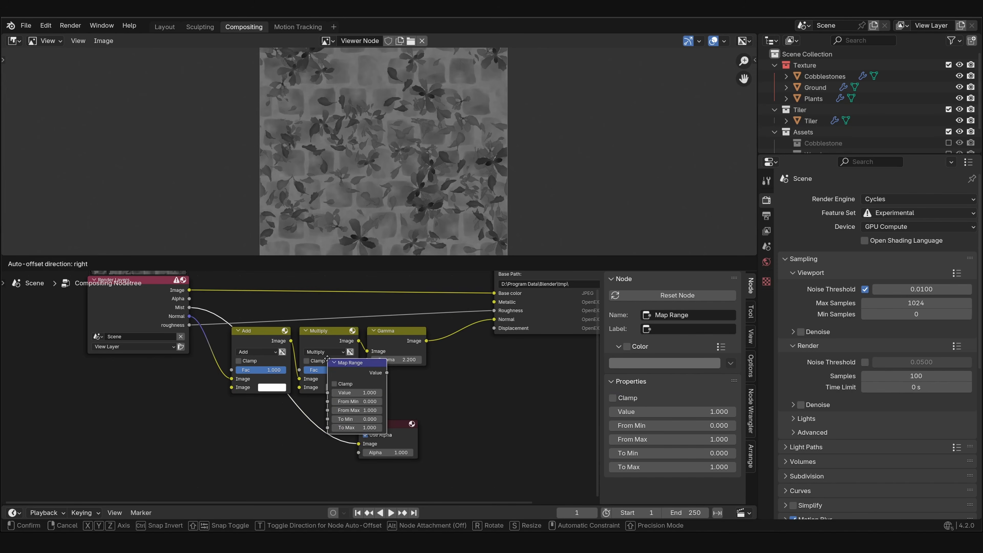
click(282, 402)
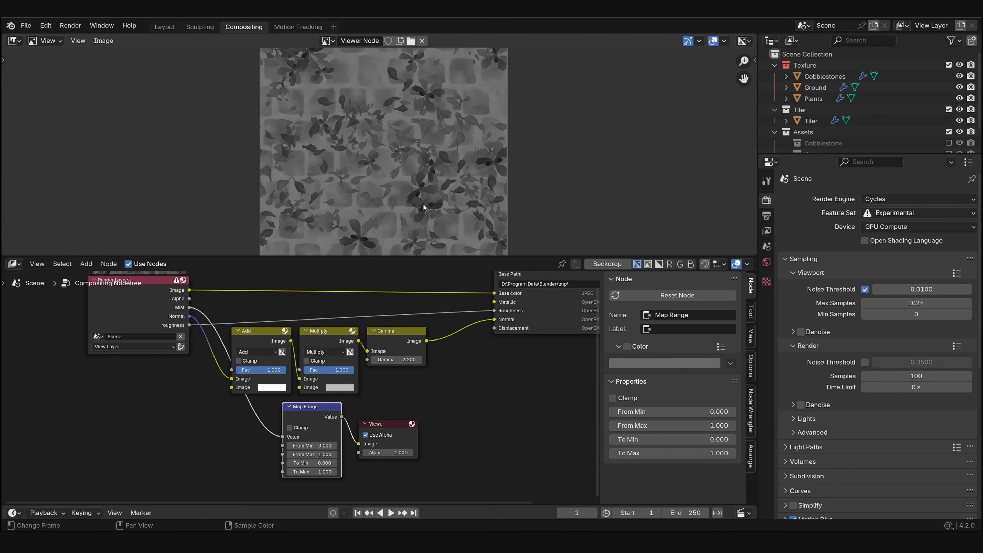
scroll(455, 193, up, 4)
scroll(465, 179, down, 4)
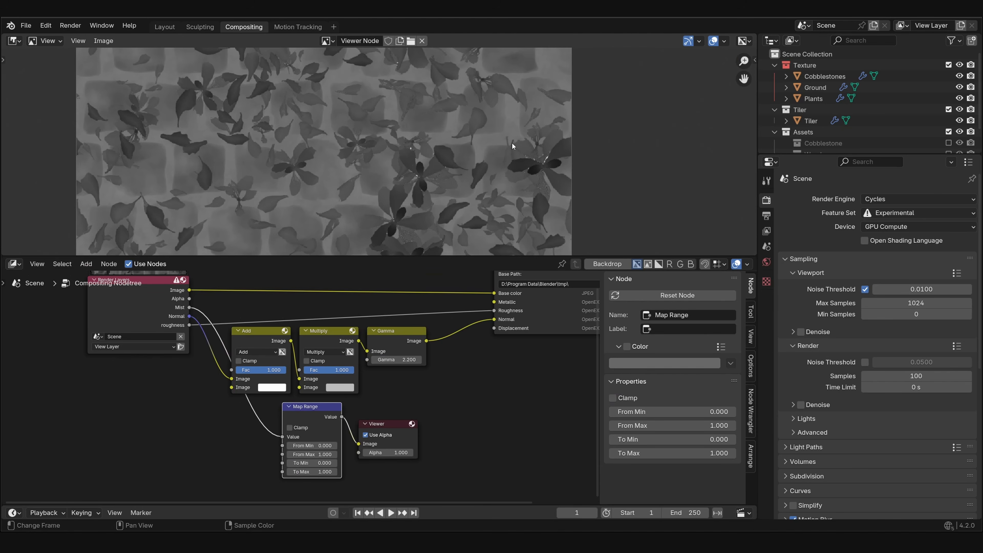
- Enable Clamp on the Map Range node and invert its output with To Min 1 and To Max 0
click(300, 426)
middle_drag(321, 461, 286, 441)
click(285, 441)
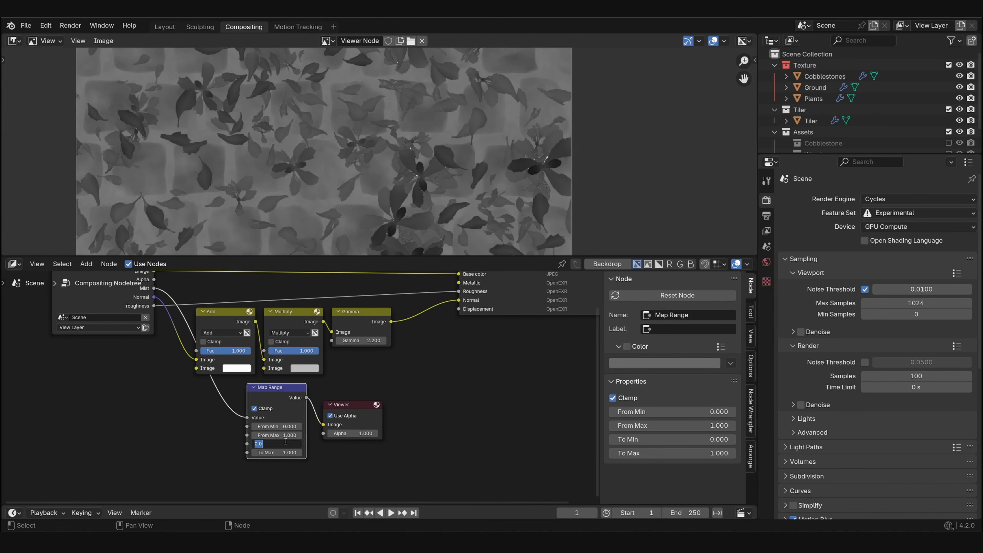
text(1)
key(Tab)
text(0)
key(Return)
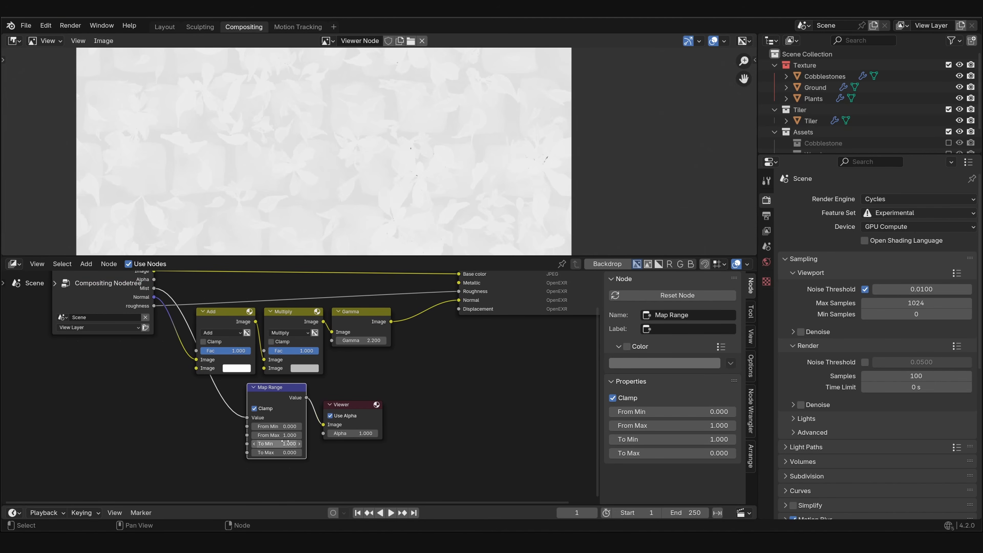
- Align the Map Range node below the mix nodes and lower its From Max to 0.240 to raise the height contrast
drag(274, 389, 275, 406)
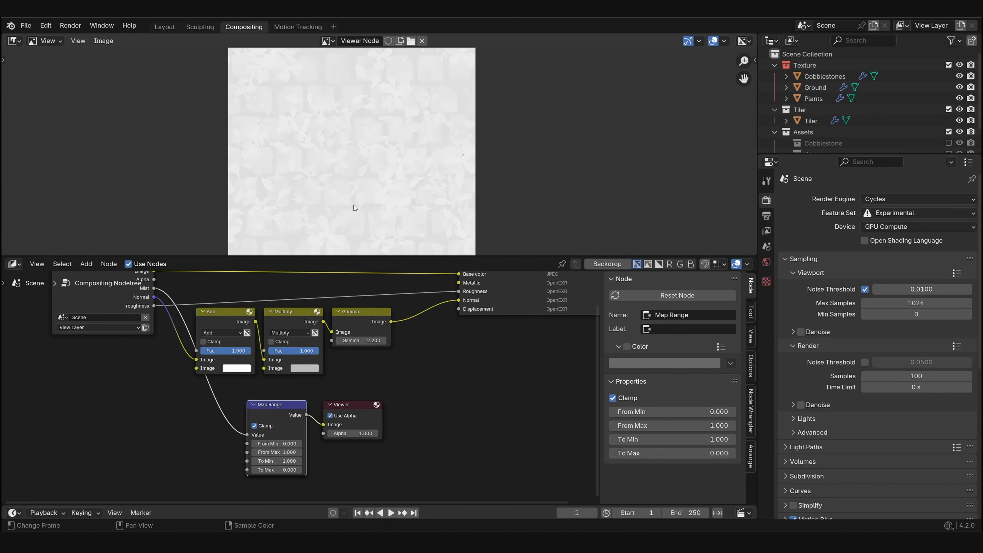
scroll(300, 472, up, 3)
drag(271, 440, 206, 440)
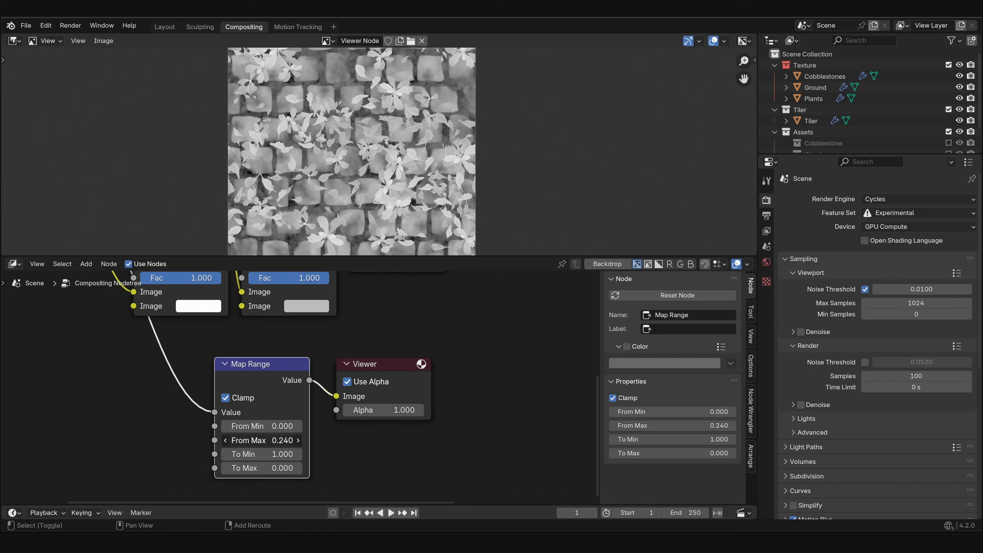
- Connect the Map Range value to the File Output's Displacement input and delete the Viewer node
scroll(155, 491, down, 6)
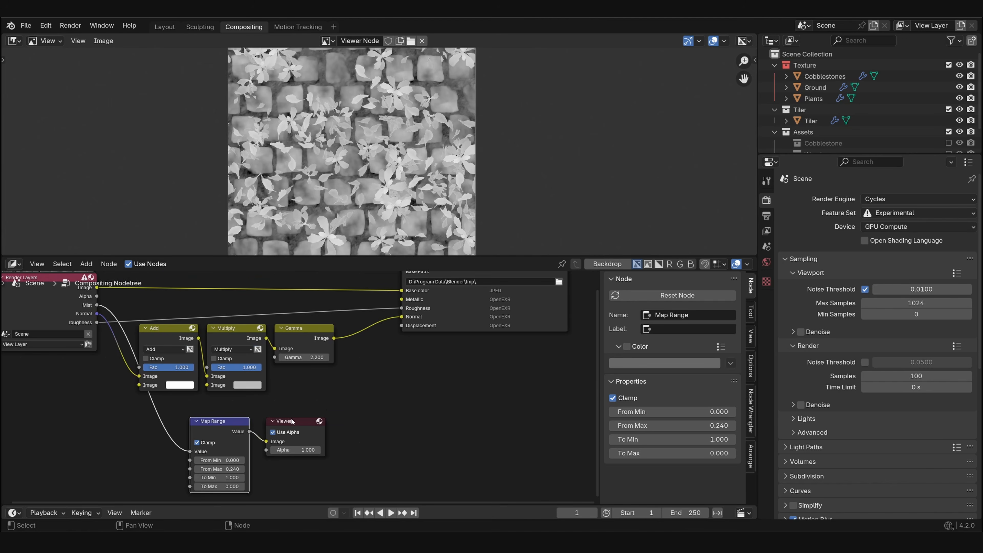
drag(293, 422, 388, 427)
drag(249, 431, 403, 327)
middle_drag(448, 369, 410, 404)
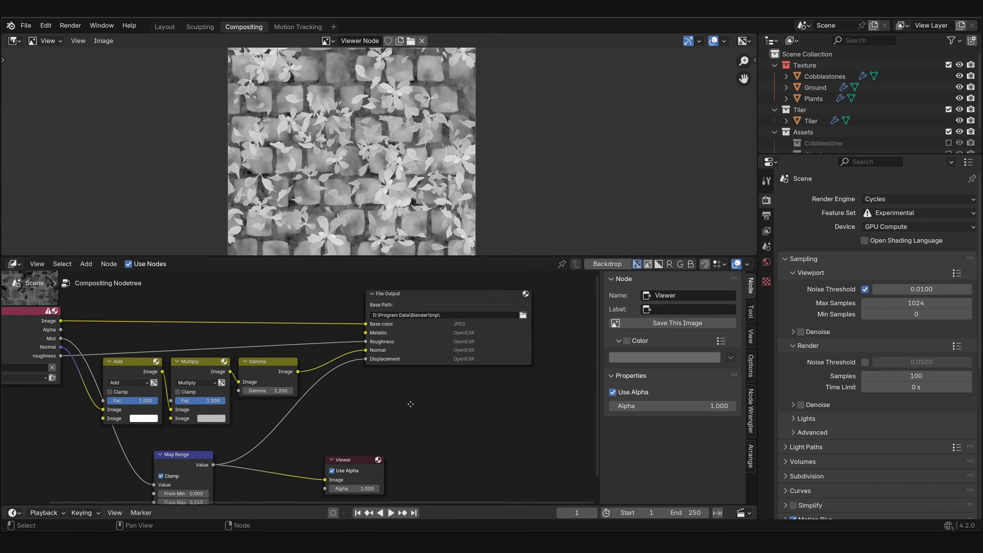
scroll(403, 411, down, 1)
key(x)
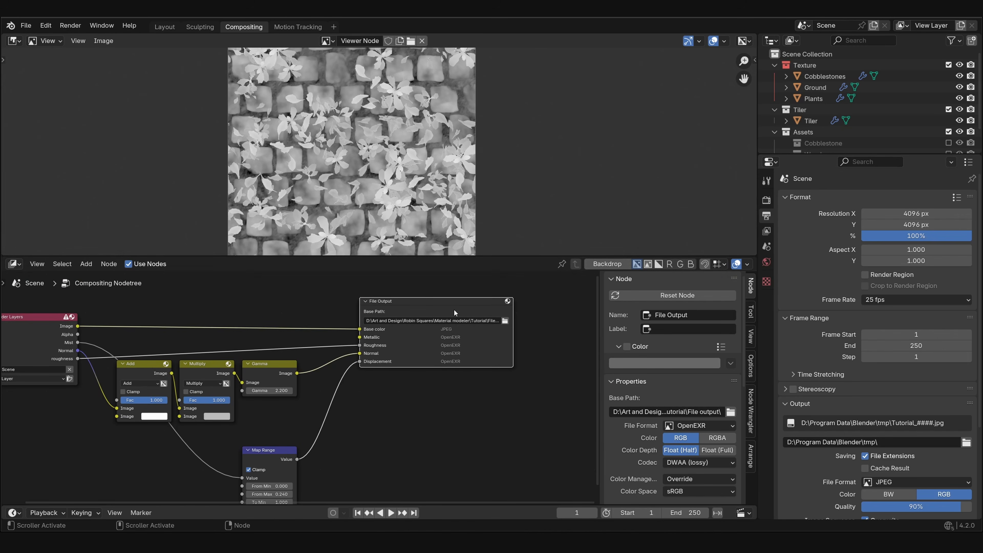
- Point the File Output base path to the Tutorial\File output folder and set the end frame to 1
drag(445, 312, 446, 313)
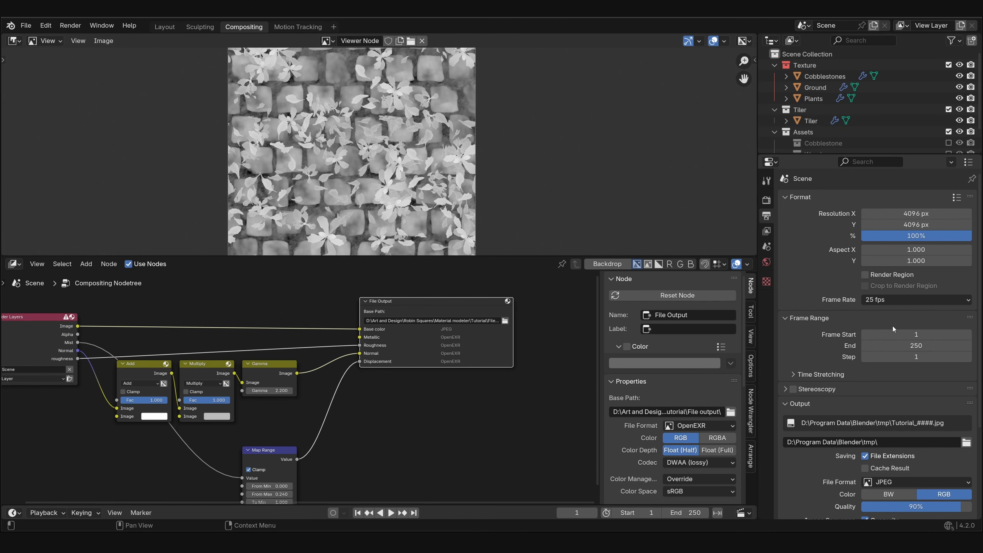
click(907, 344)
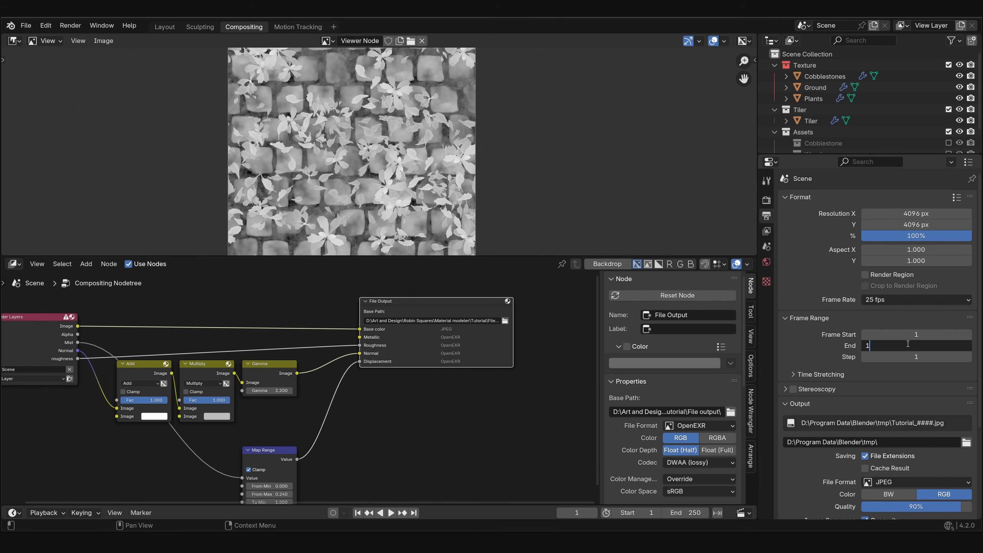
key(Return)
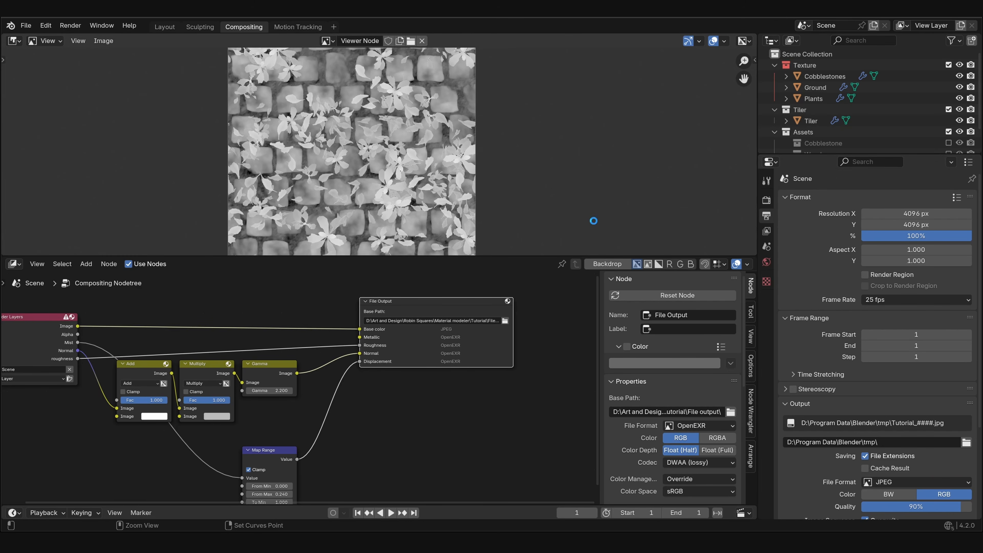
- Render the single-frame animation to write out the texture maps
key(F12)
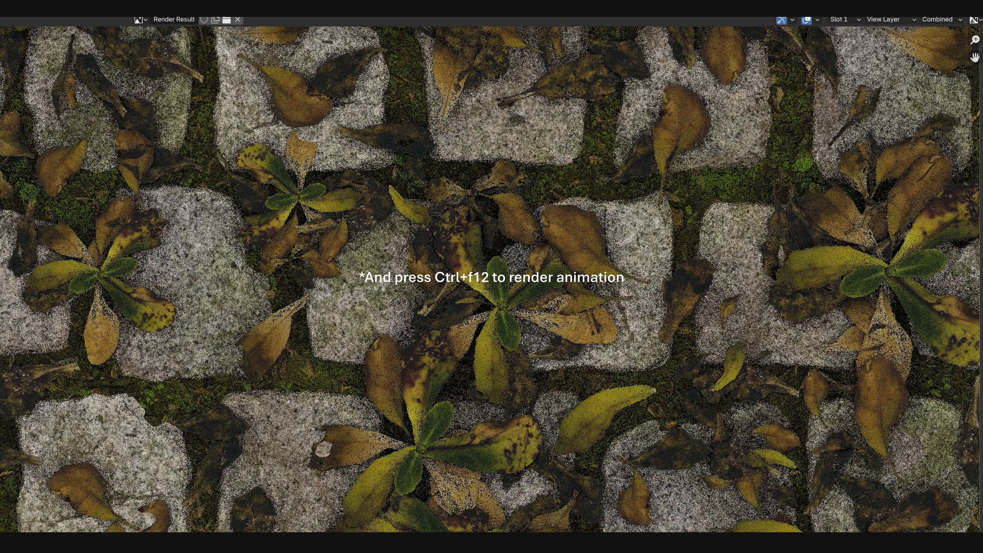
drag(0, 1, 136, 28)
scroll(359, 231, down, 5)
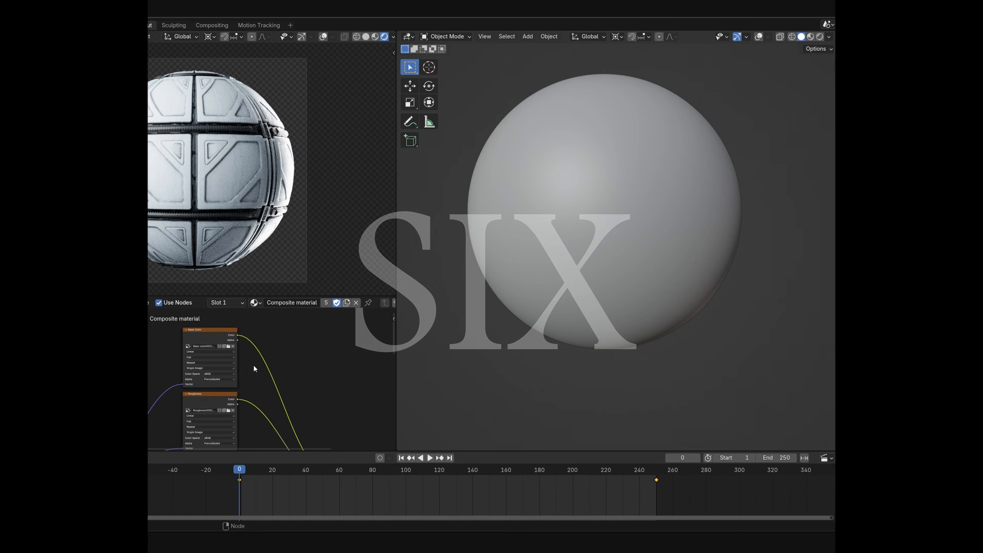
- In the studio scene, load Base color0001.jpg from the Tutorial\File output folder into the Composite material's Base Color image node
click(221, 370)
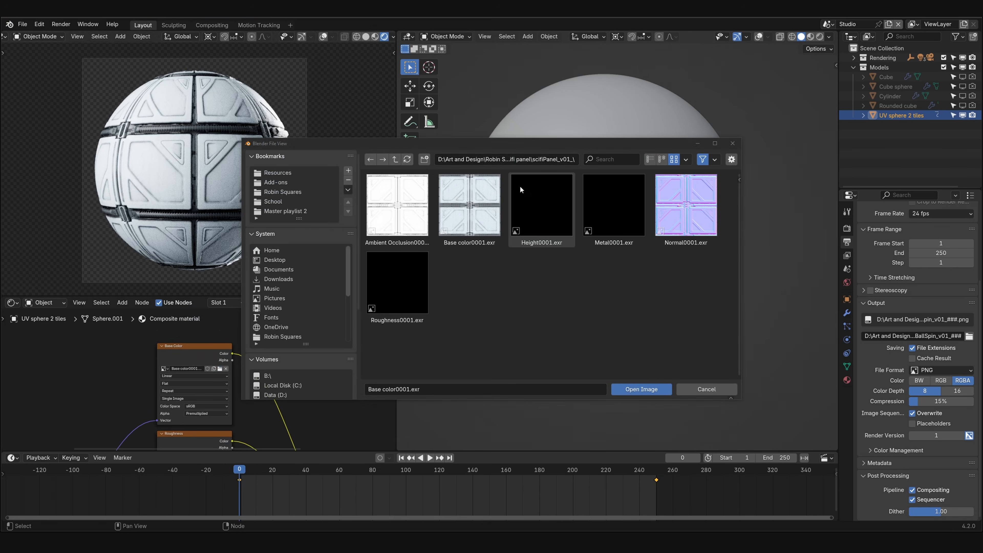
click(514, 158)
key(ctrl+v)
key(Return)
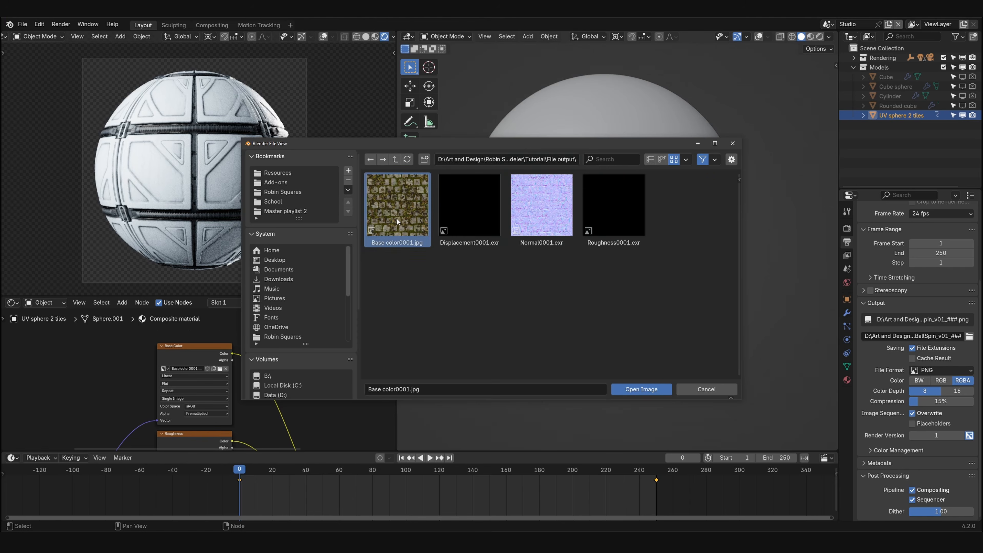
double_click(411, 198)
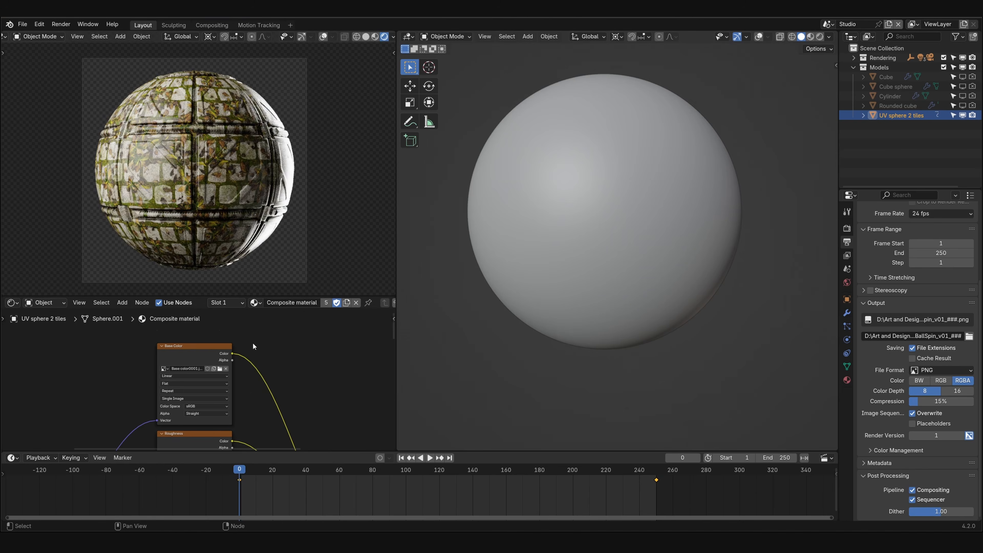
- Load Roughness0001.exr from the Tutorial\File output folder into the Roughness image node and preview that map on the sphere
scroll(212, 385, up, 2)
middle_drag(211, 390, 214, 343)
middle_drag(213, 423, 192, 364)
click(214, 376)
click(513, 159)
key(ctrl+v)
key(Return)
key(Return)
ctrl+shift+click(186, 330)
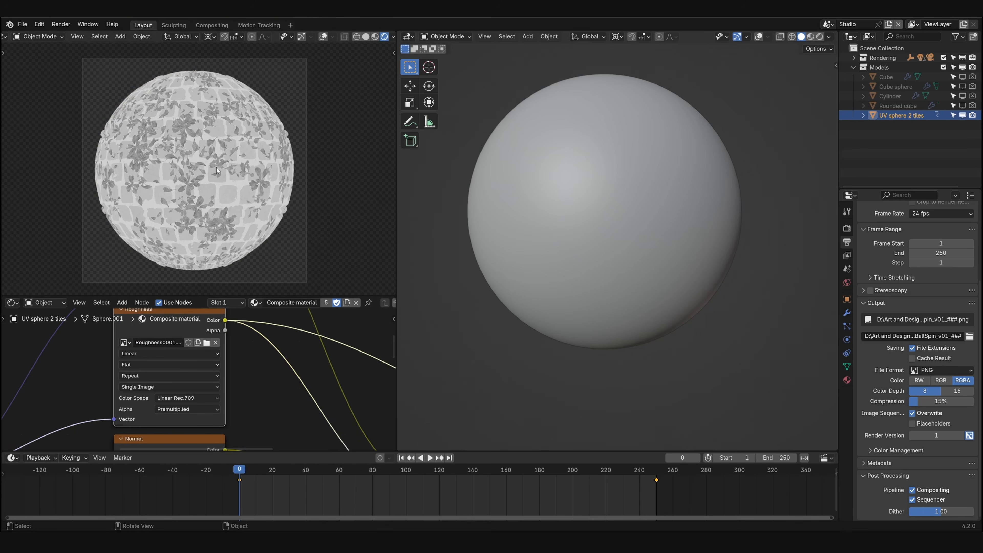
scroll(215, 174, up, 2)
scroll(195, 389, down, 5)
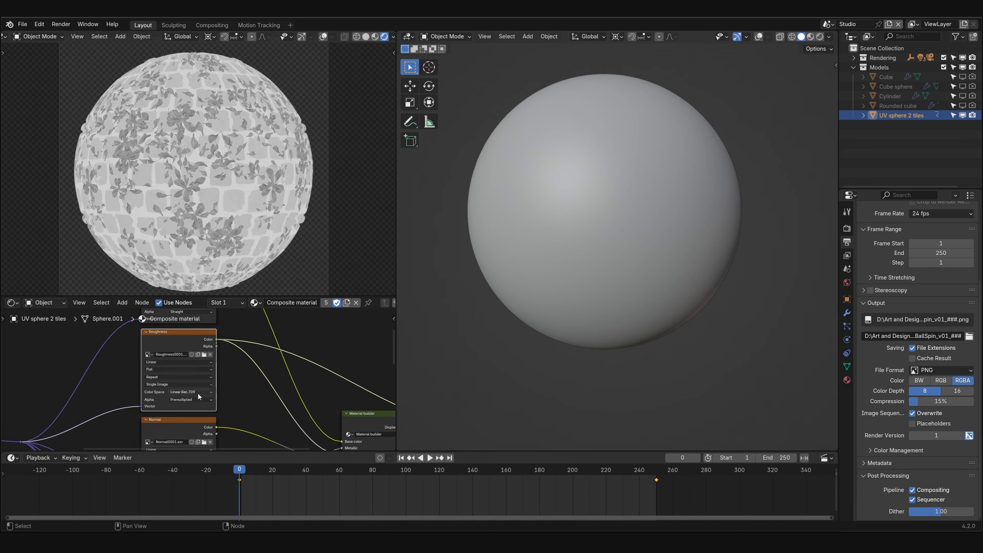
- Preview the Normal image node on the sphere and load Normal0001.exr from the Tutorial\File output folder into it
middle_drag(205, 431, 189, 374)
scroll(188, 375, up, 6)
ctrl+shift+click(188, 376)
click(184, 389)
click(564, 159)
key(ctrl+v)
key(Return)
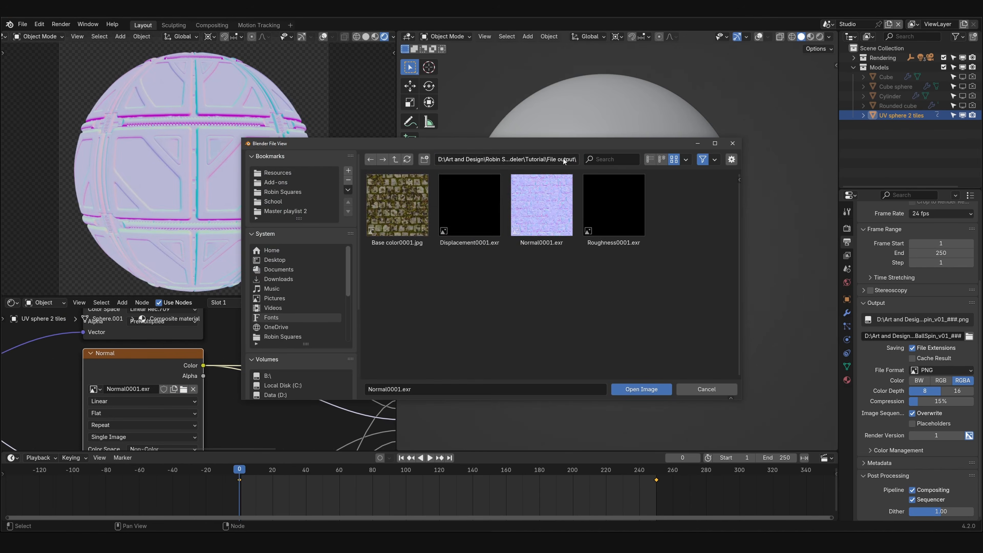
double_click(543, 205)
- Set the Normal image node's color space to Non-Color
middle_drag(157, 435, 164, 390)
scroll(165, 391, up, 4)
click(164, 412)
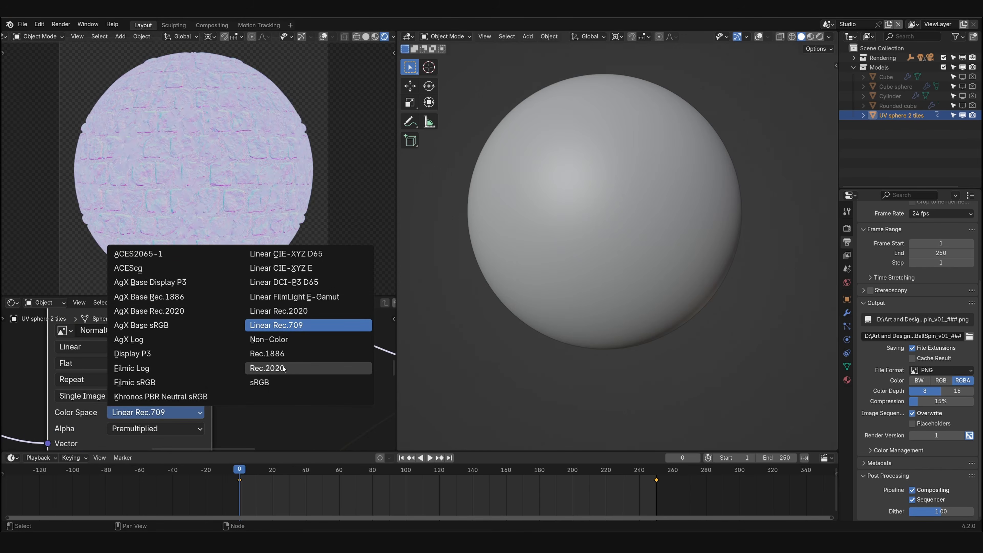
click(271, 339)
- Load Displacement0001.exr from the Tutorial\File output folder into the Height image node
scroll(238, 379, down, 4)
scroll(238, 379, down, 2)
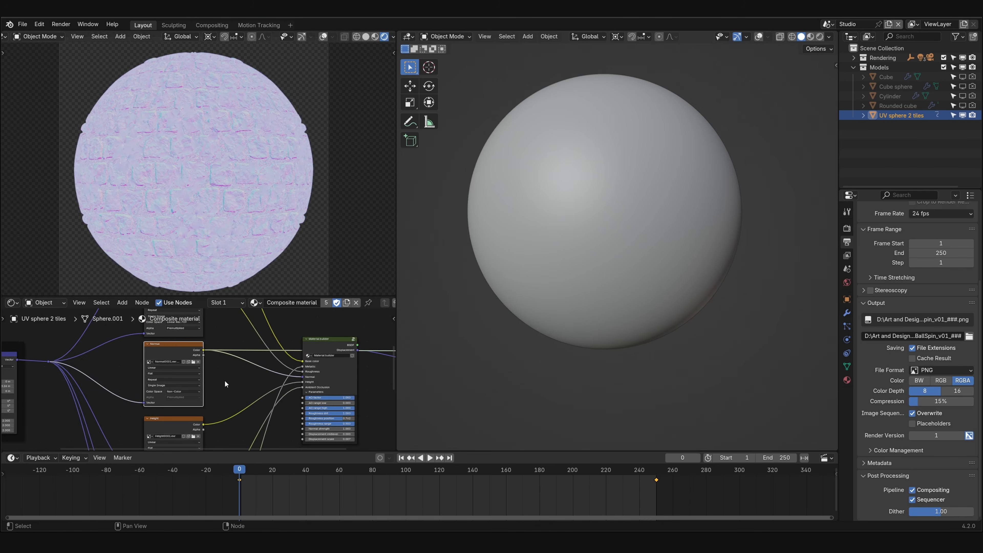
middle_drag(221, 402, 213, 356)
scroll(188, 382, up, 5)
click(182, 344)
click(189, 356)
click(521, 160)
key(ctrl+v)
key(Return)
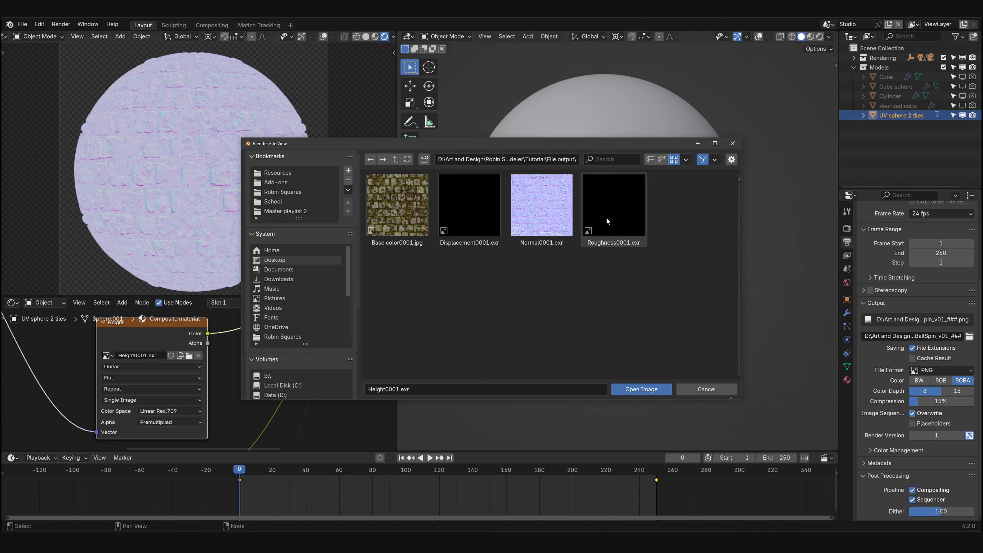
double_click(468, 216)
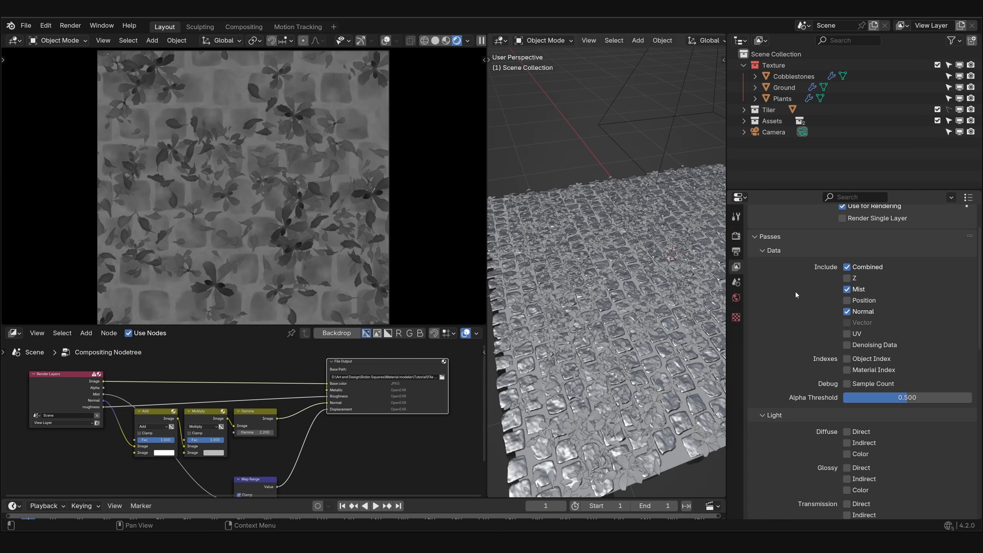
- In the cobblestone scene, enable the view layer's Ambient Occlusion pass
middle_drag(805, 376, 811, 286)
scroll(801, 327, down, 3)
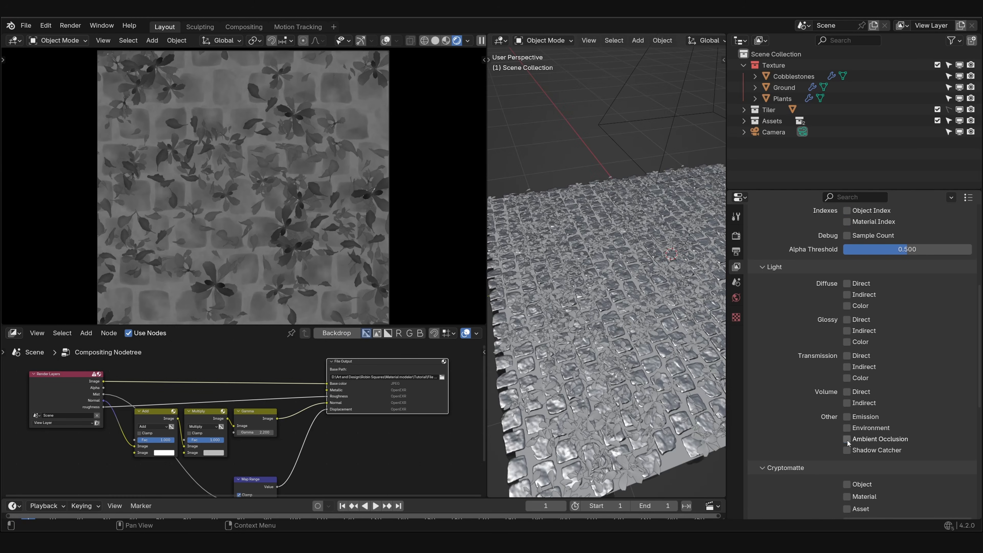
click(847, 439)
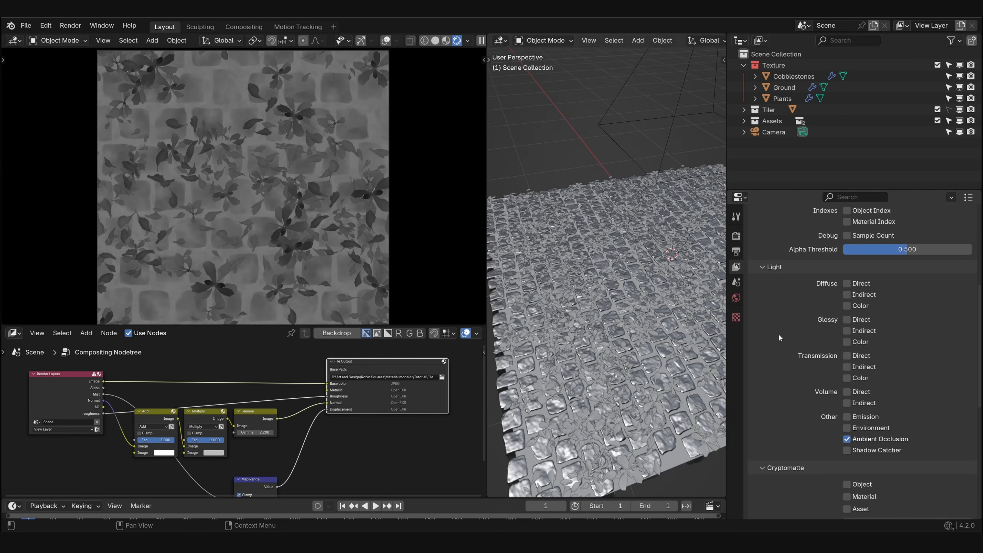